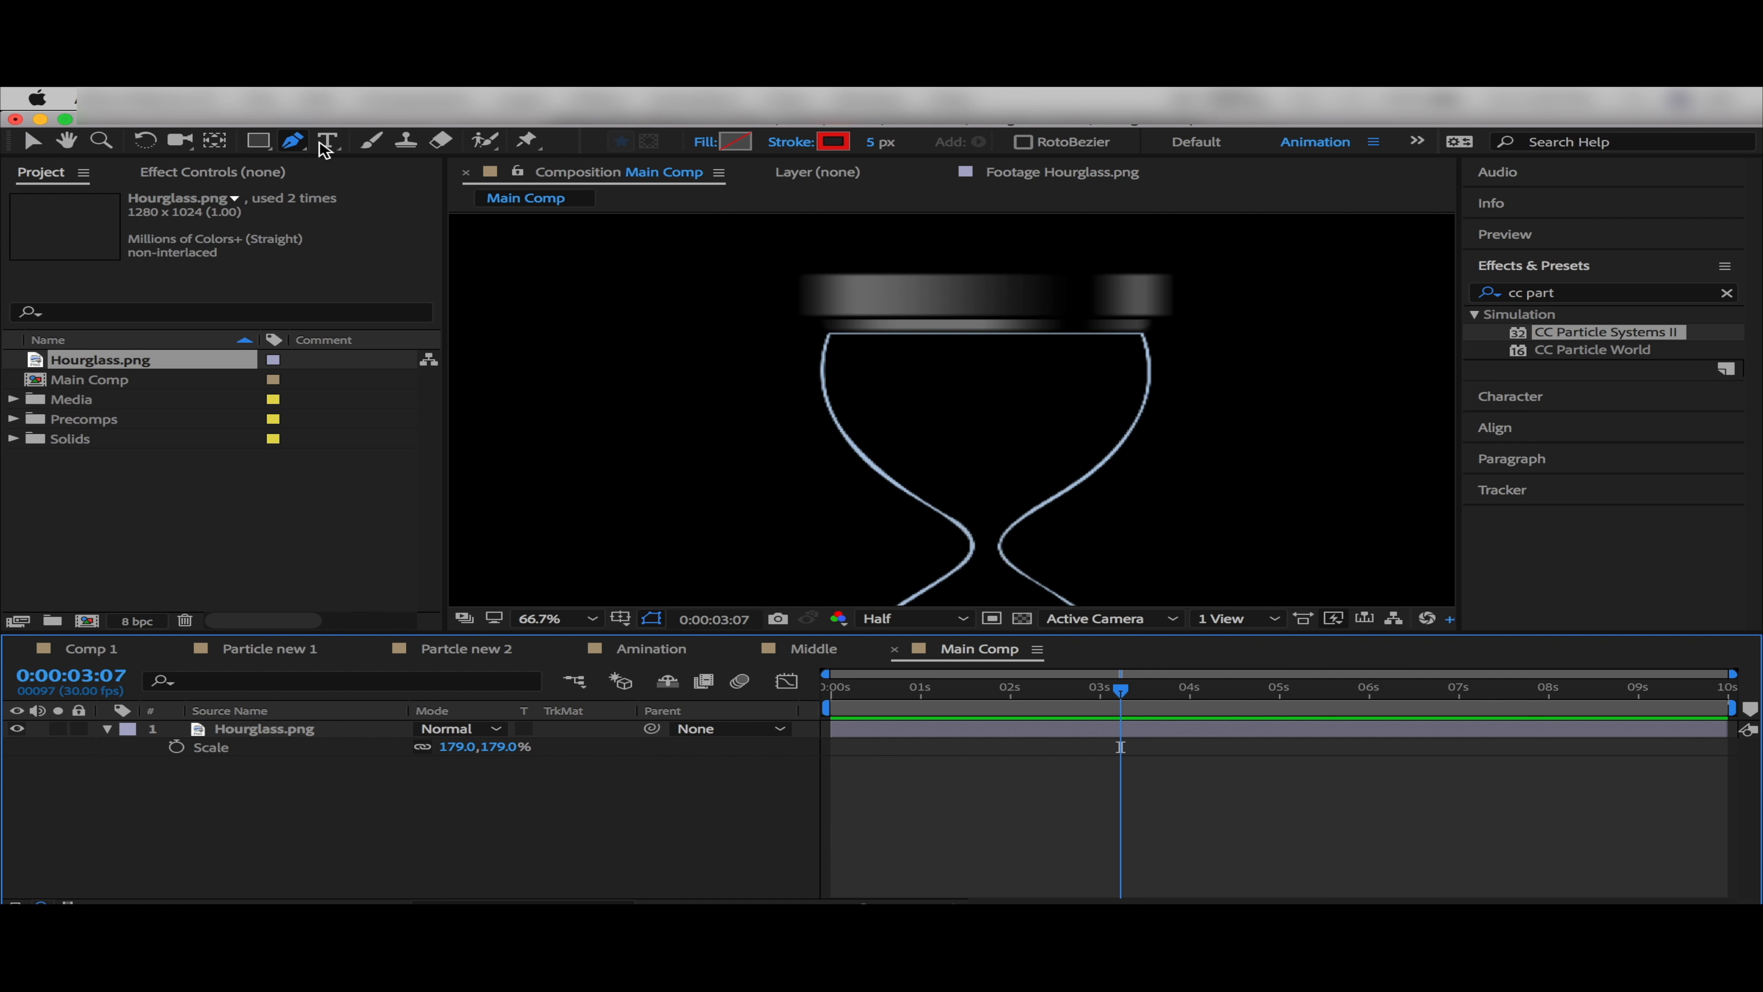
Trace the hourglass's upper bulb with the Pen tool as a closed shape and adjust the upper corner handle to straighten its rim
{"action": "left_click", "coordinate": [831, 334]}
{"action": "left_click_drag", "start_coordinate": [906, 489], "coordinate": [1025, 562]}
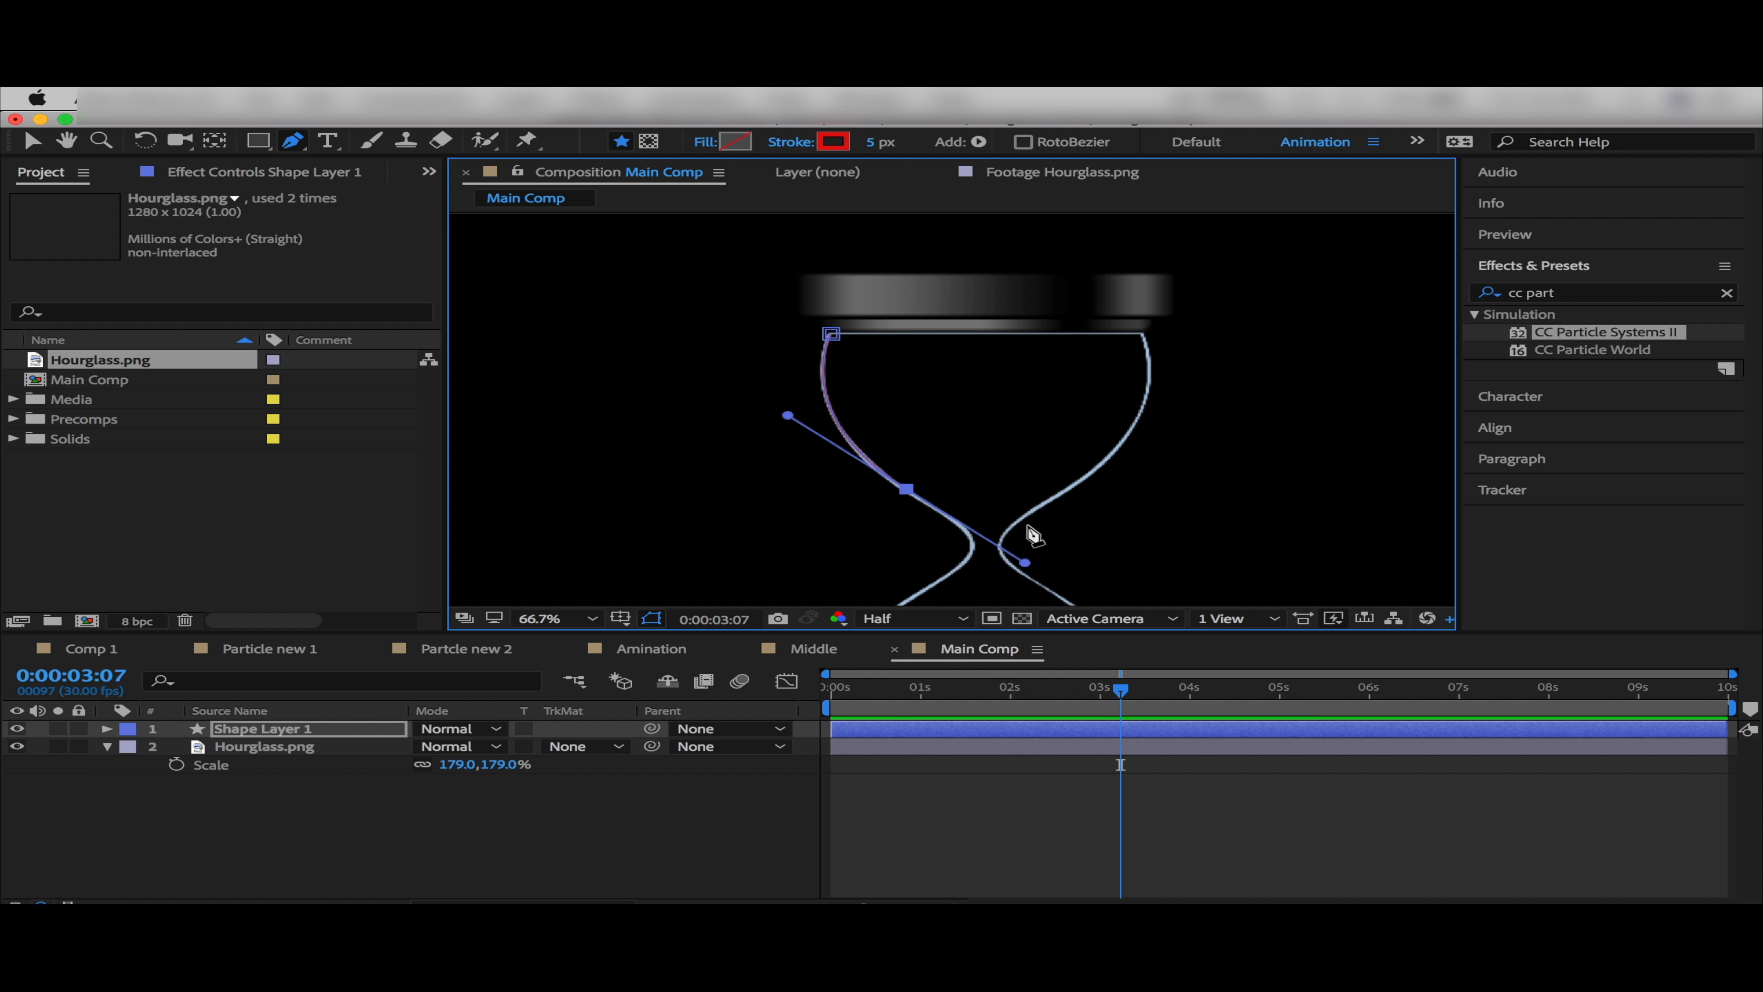
{"action": "left_click", "coordinate": [972, 545]}
{"action": "left_click", "coordinate": [999, 548]}
{"action": "left_click_drag", "start_coordinate": [1064, 492], "coordinate": [1128, 466]}
{"action": "left_click_drag", "start_coordinate": [1140, 335], "coordinate": [1113, 300]}
{"action": "left_click", "coordinate": [833, 336]}
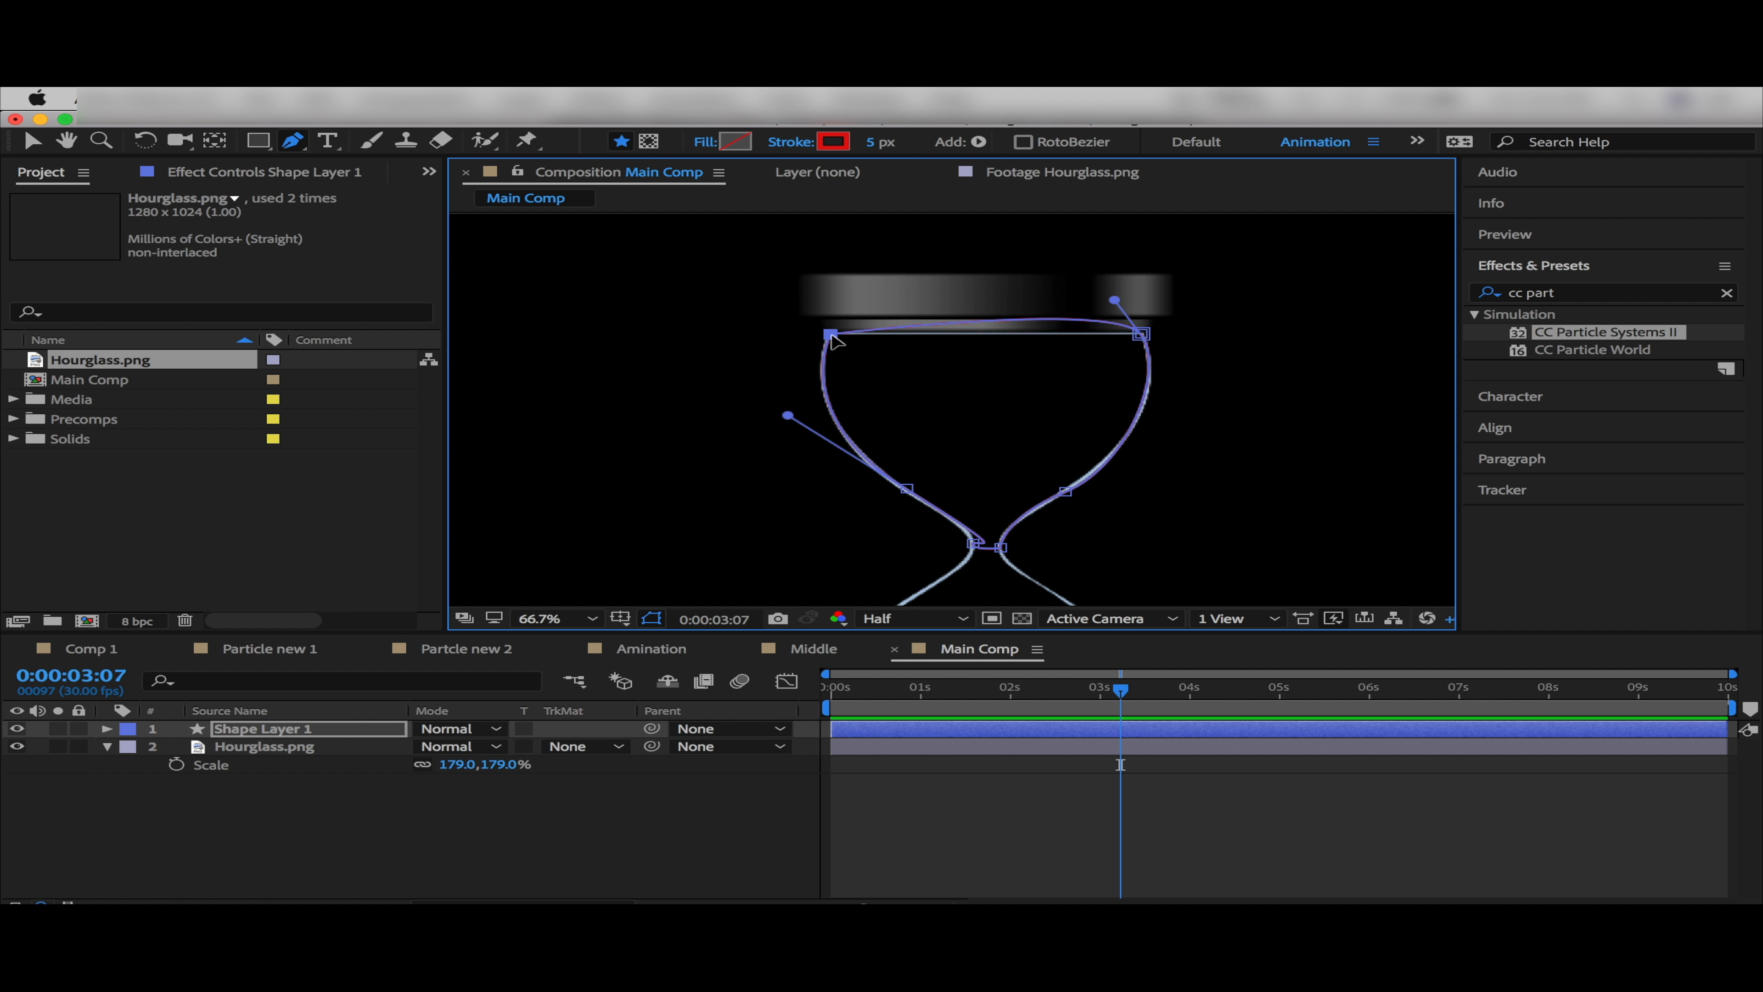
{"action": "key", "text": "v"}
{"action": "left_click_drag", "start_coordinate": [1117, 299], "coordinate": [1138, 332]}
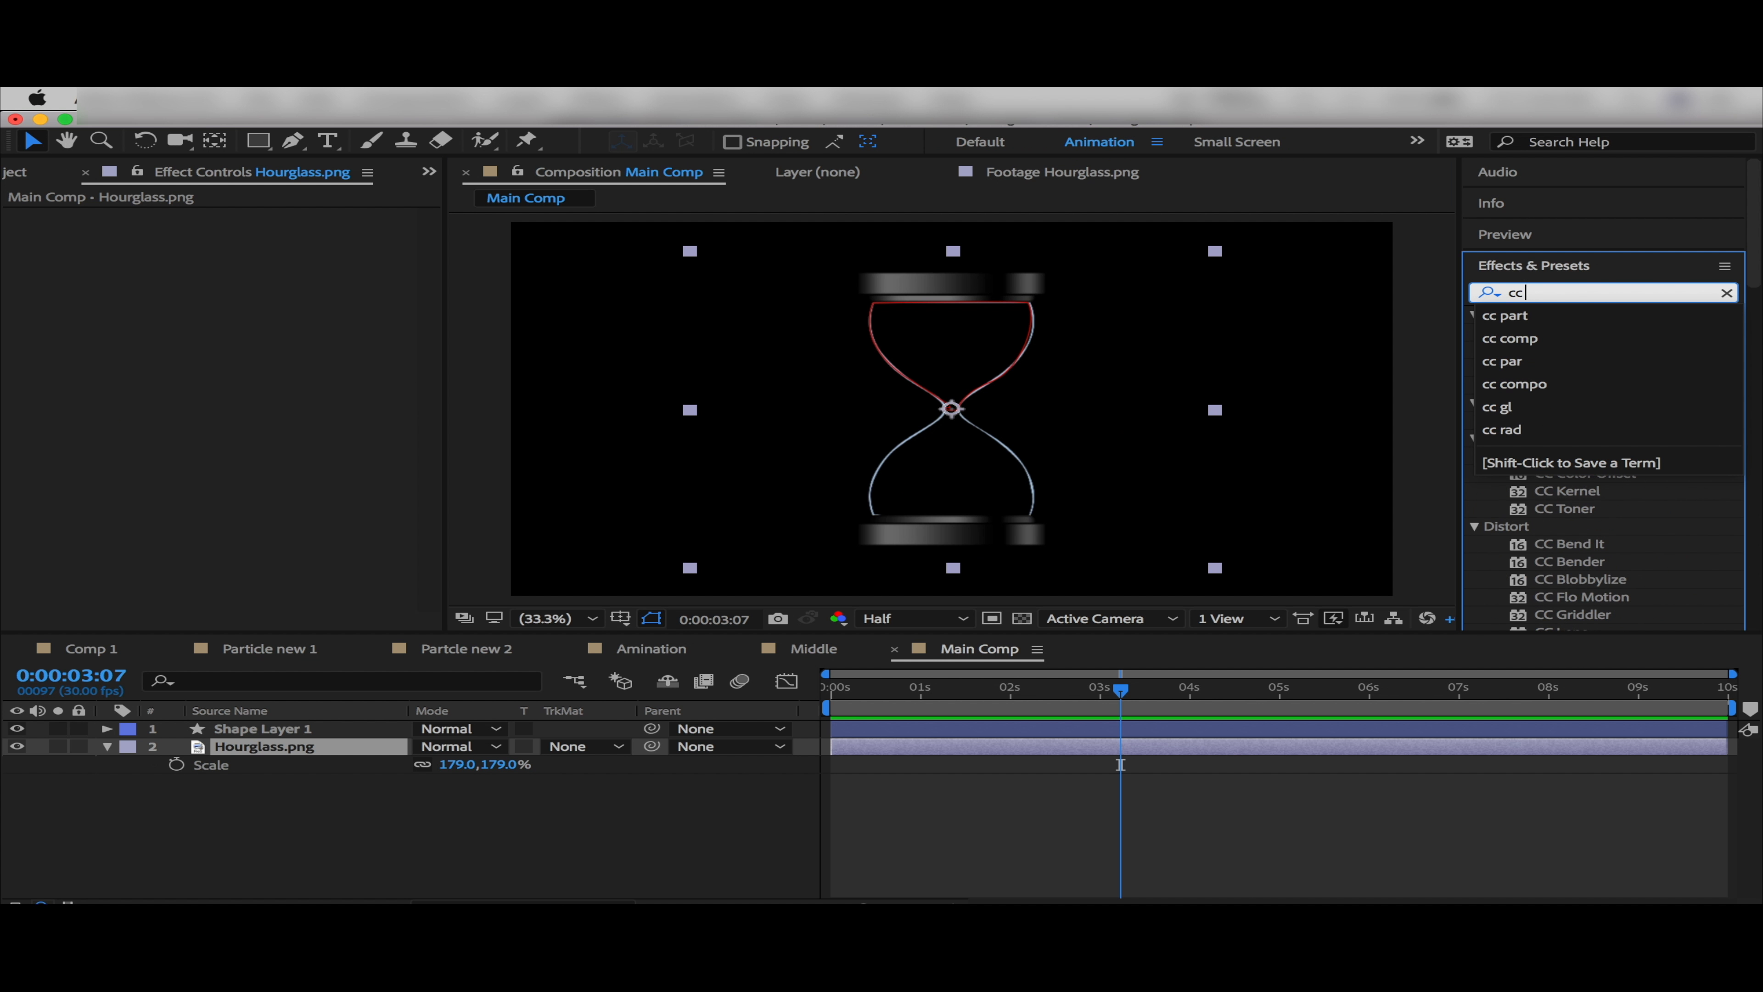
Find CC Particle Systems II, apply it to the Hourglass.png layer and move its producer up to 633.3, 280.7 inside the upper bulb
{"action": "scroll", "coordinate": [1603, 292], "scroll_direction": "down", "scroll_amount": 3}
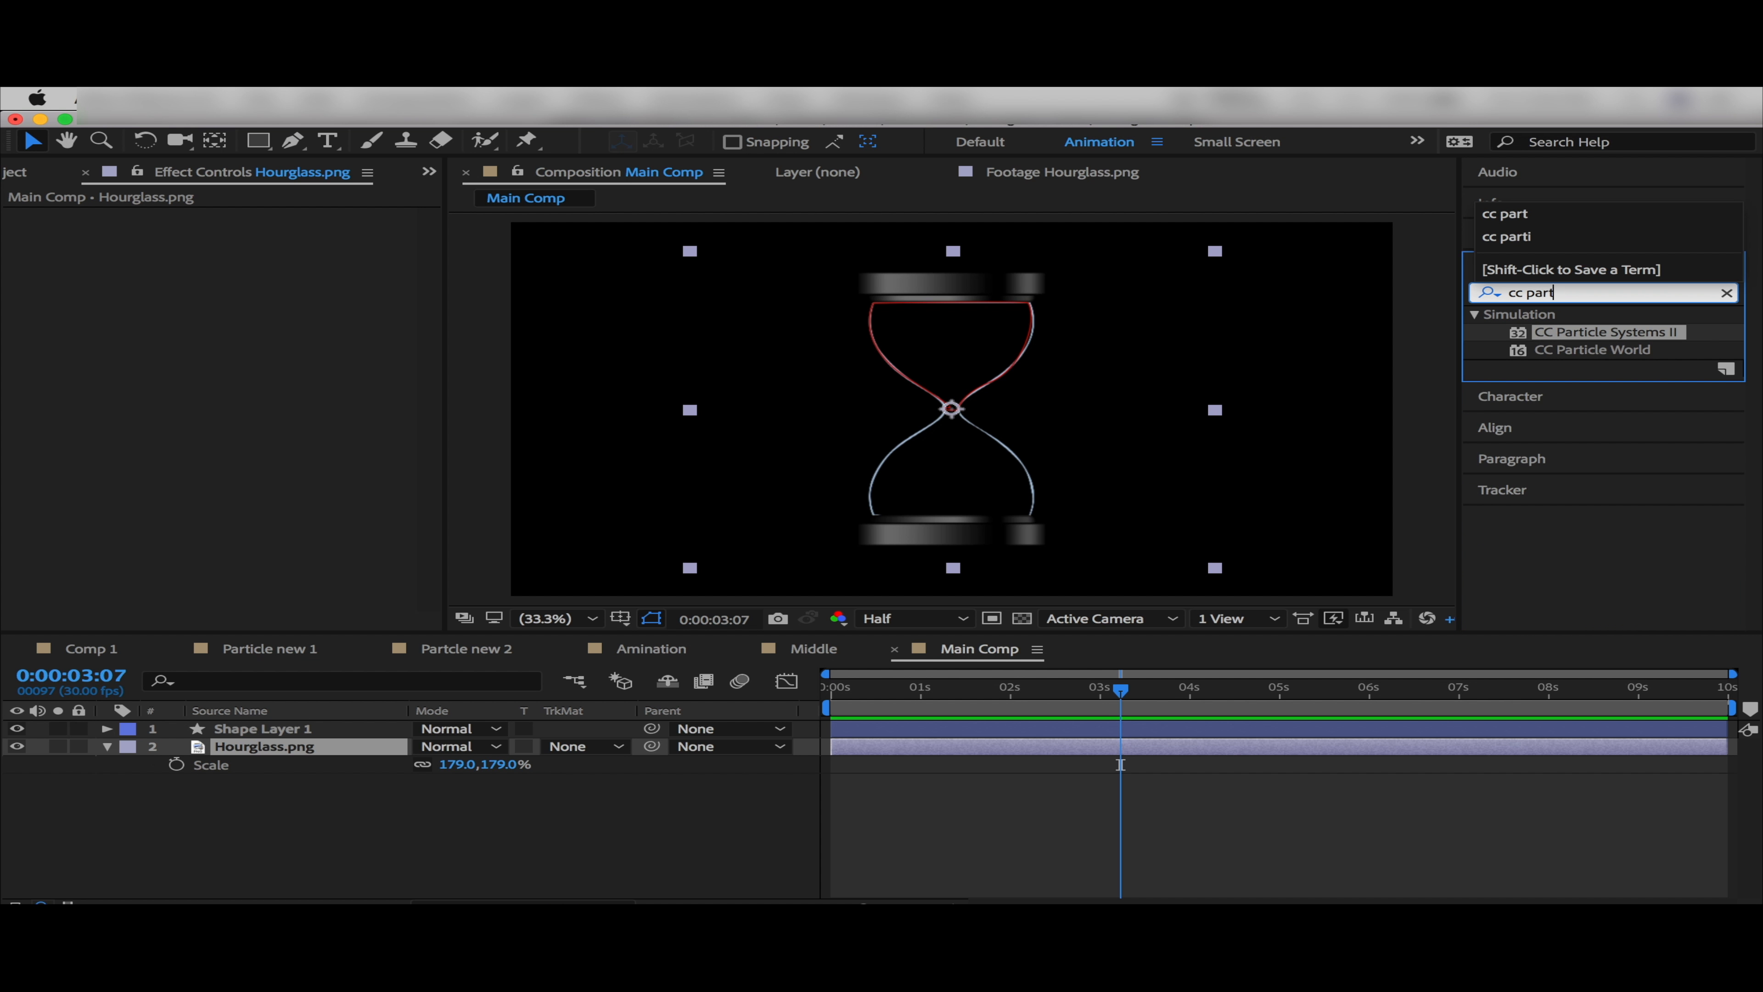
{"action": "left_click_drag", "start_coordinate": [1603, 339], "coordinate": [267, 754]}
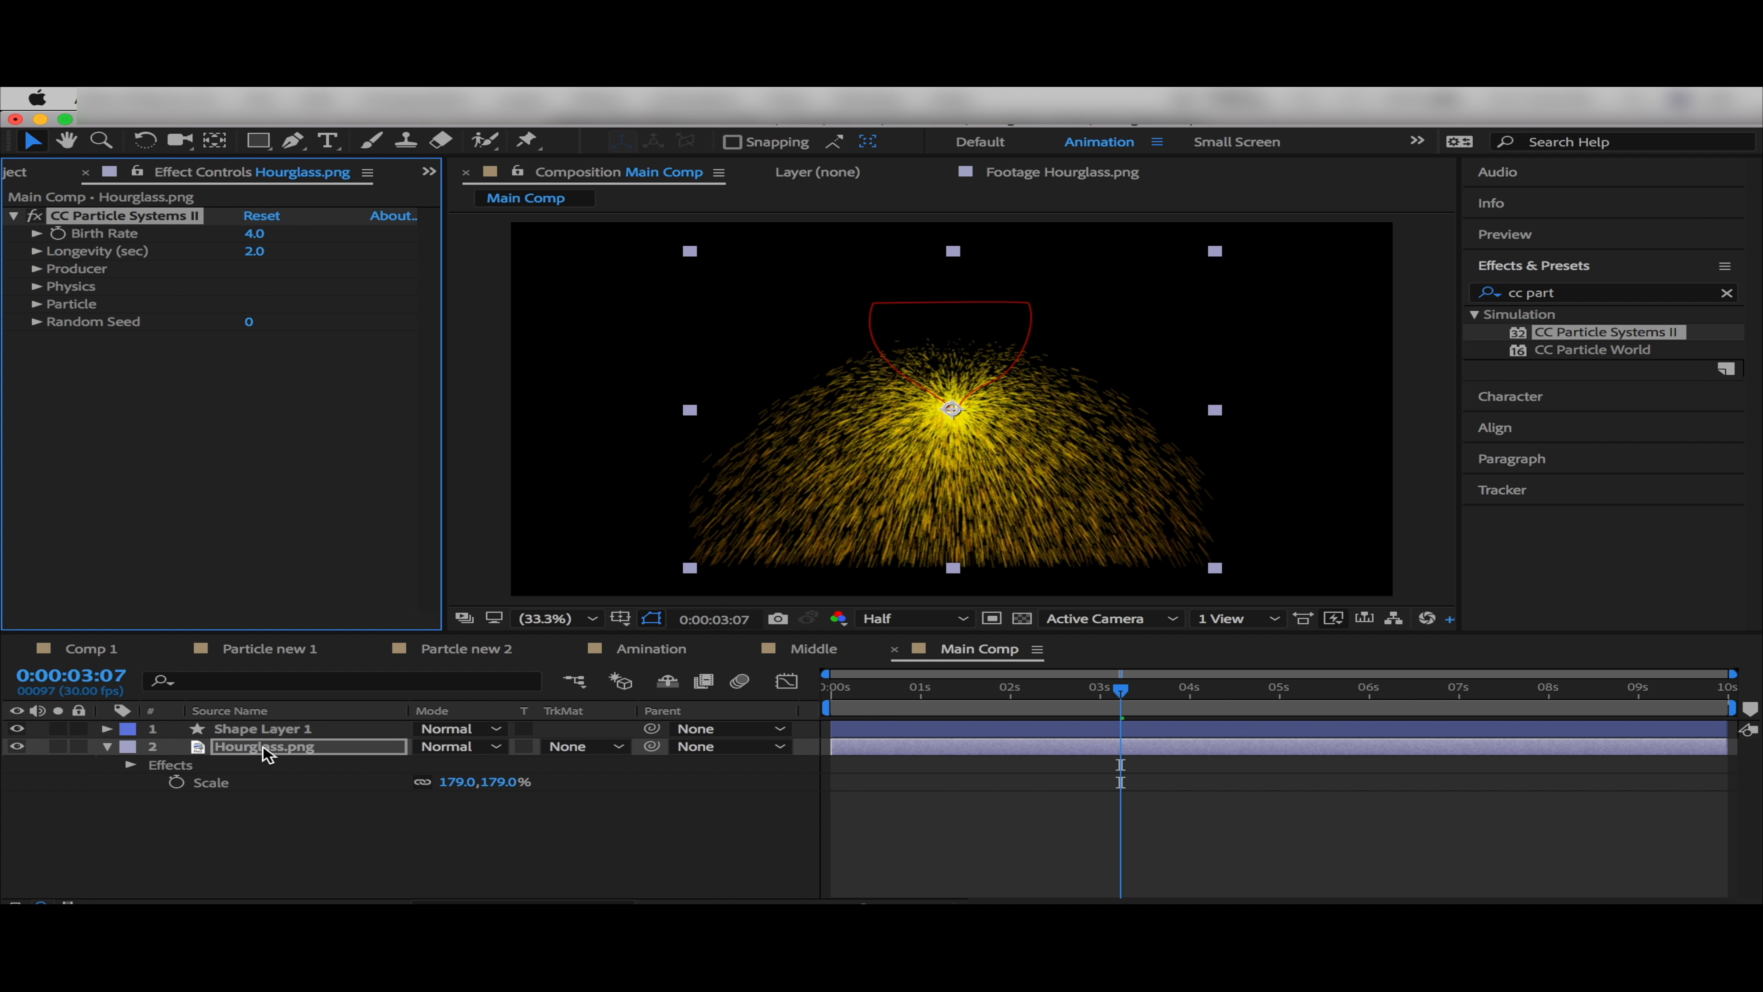
{"action": "left_click_drag", "start_coordinate": [953, 408], "coordinate": [952, 340]}
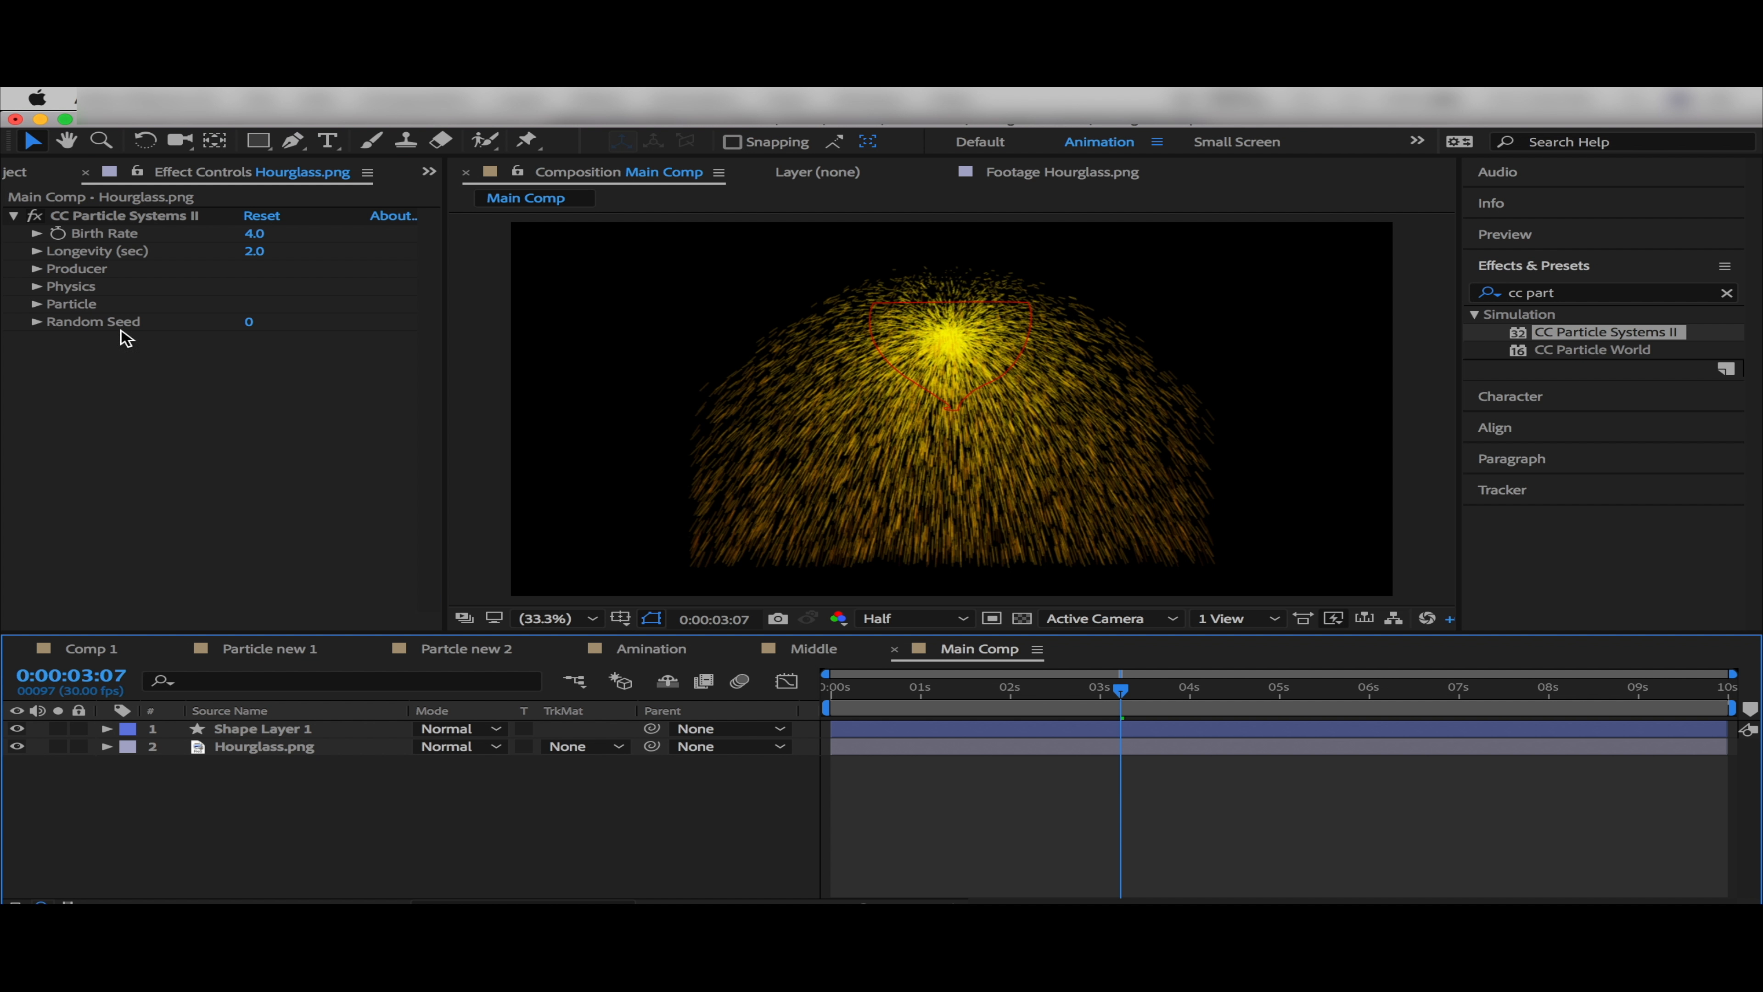
Set the particle system's Birth Rate to 700 and its Longevity to 0.4 seconds
{"action": "left_click", "coordinate": [37, 233]}
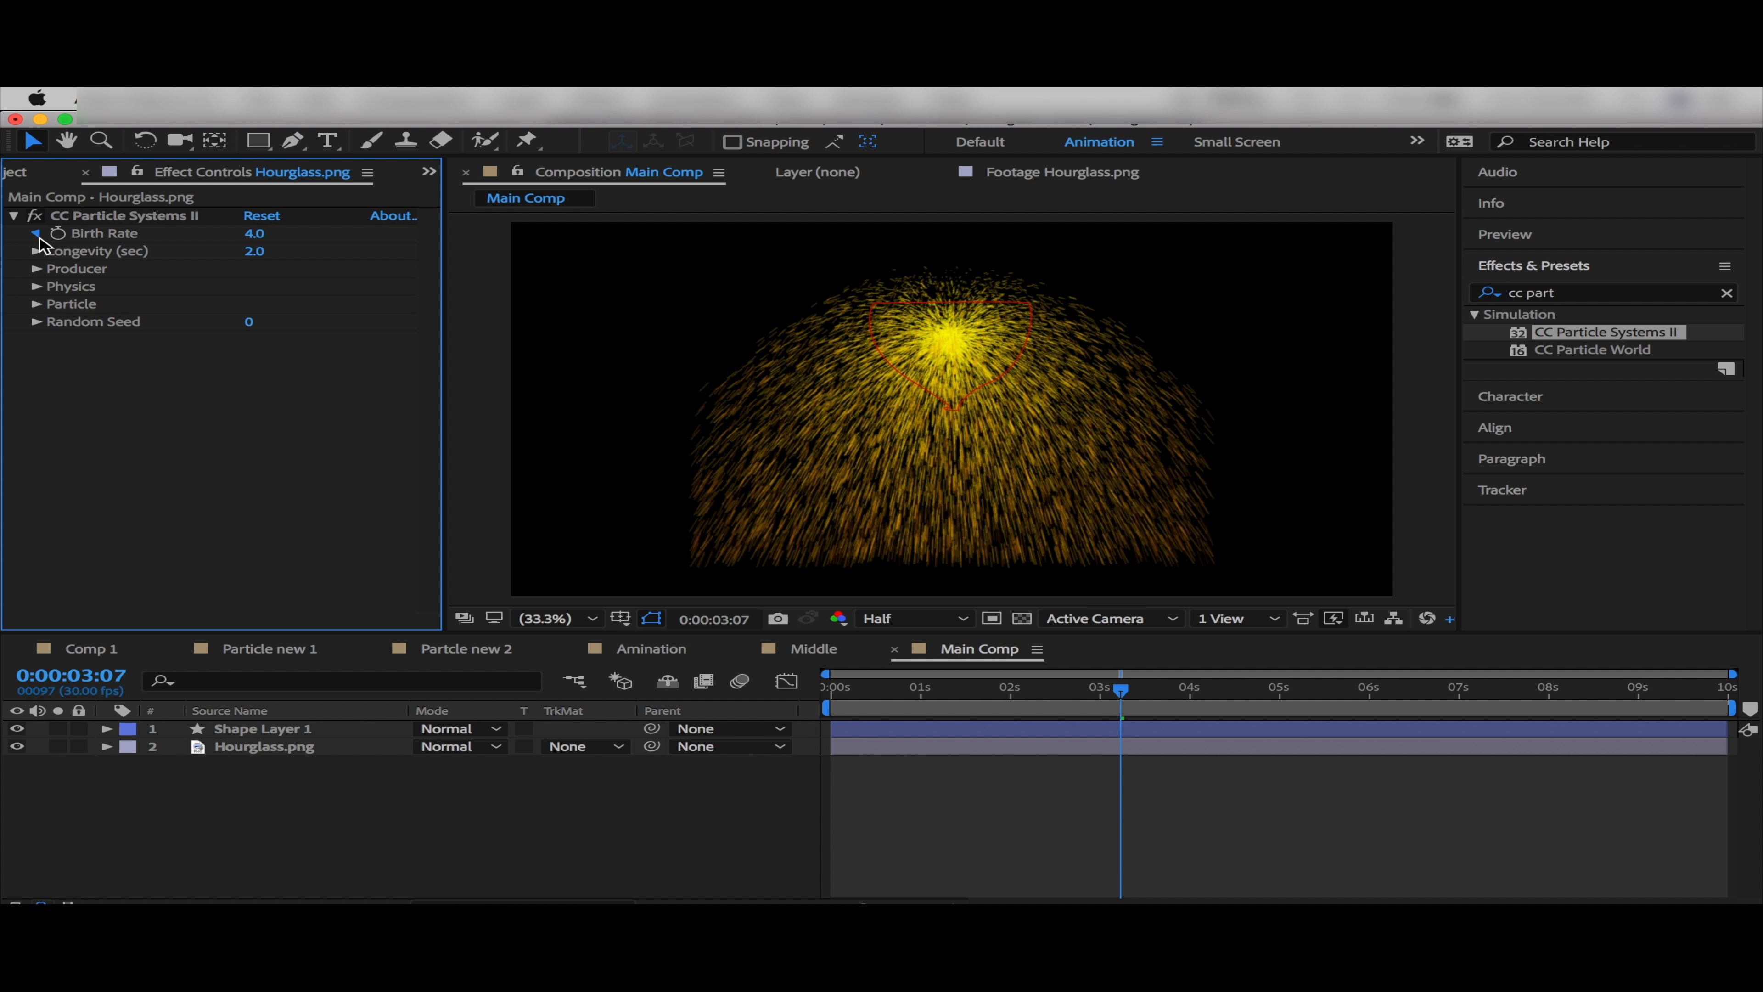
{"action": "left_click", "coordinate": [36, 278]}
{"action": "left_click", "coordinate": [36, 359]}
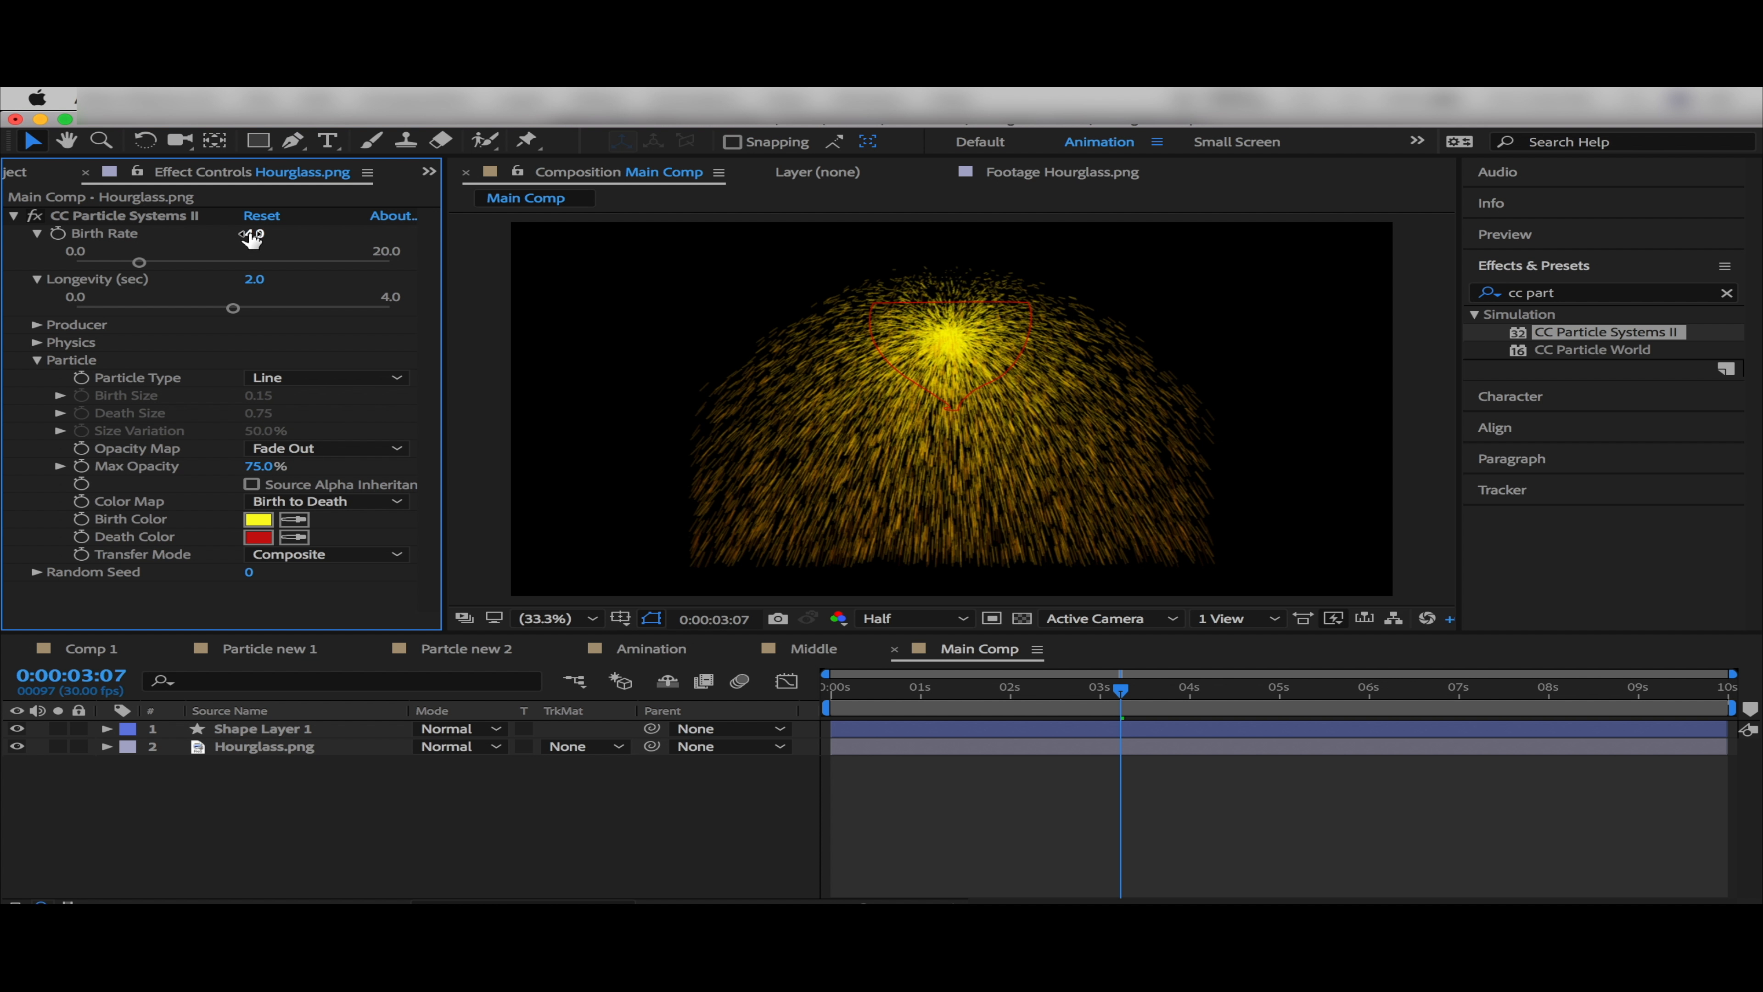
{"action": "type", "text": "700"}
{"action": "key", "text": "Return"}
{"action": "left_click_drag", "start_coordinate": [254, 278], "coordinate": [73, 297]}
Widen the particle producer by setting Radius X to 28
{"action": "left_click", "coordinate": [37, 325]}
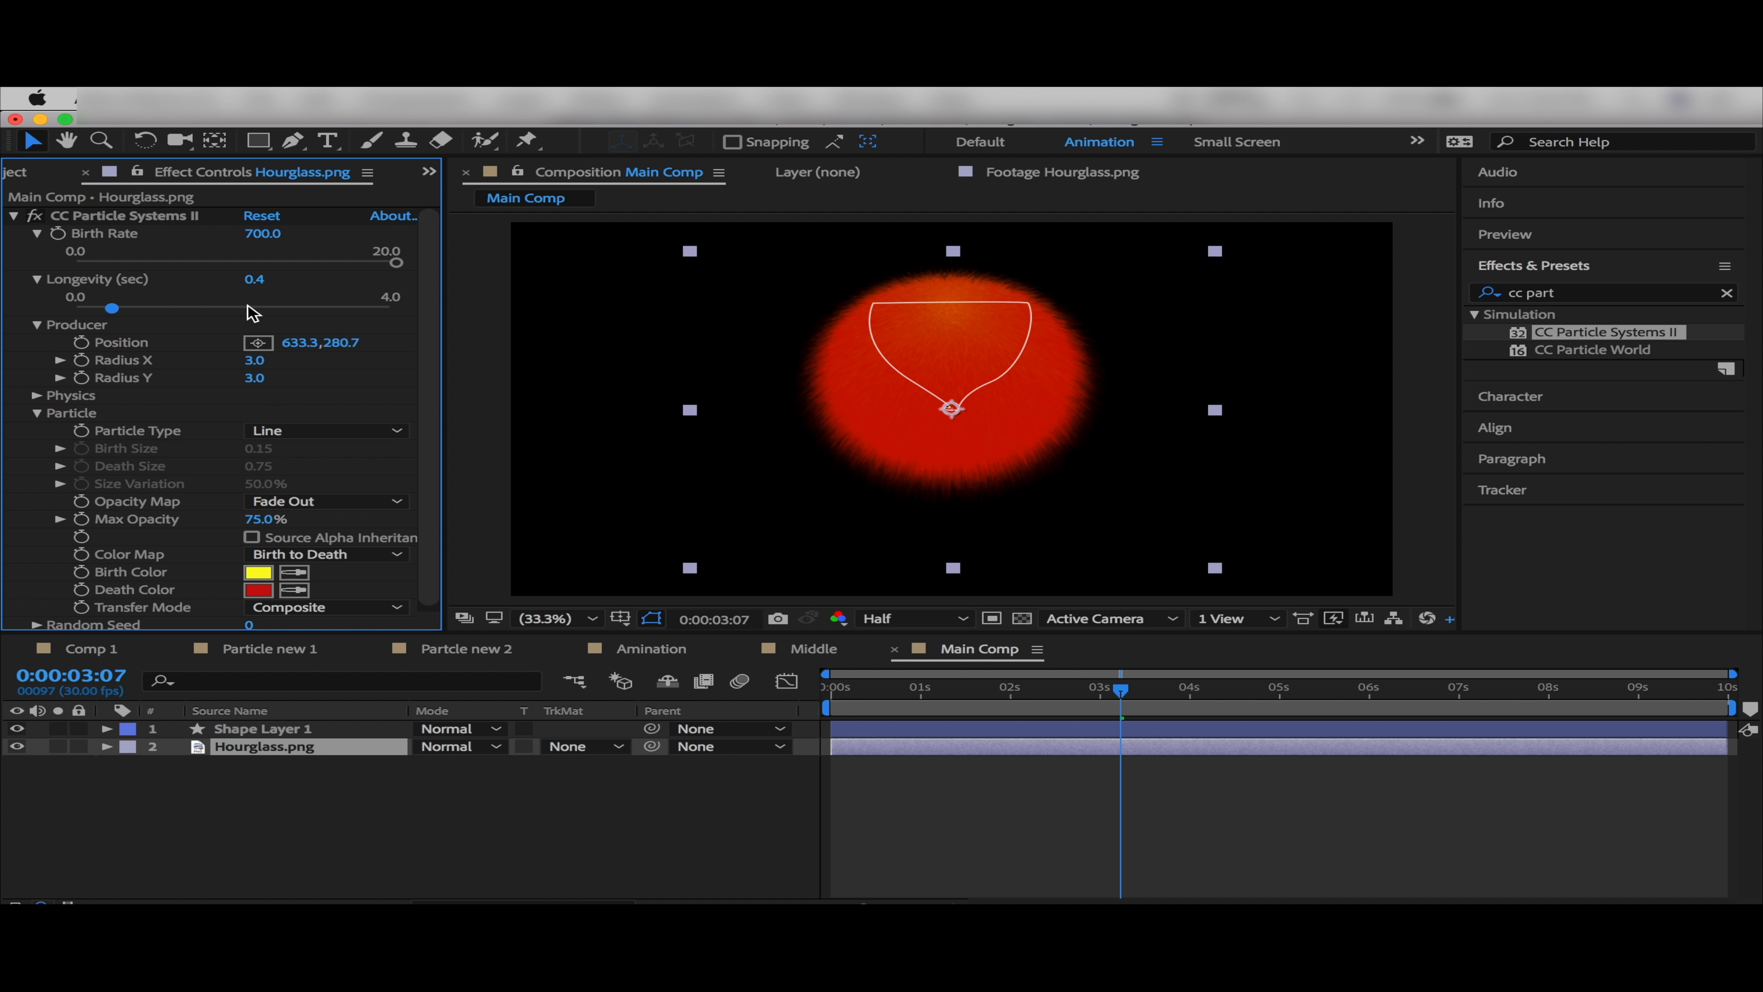
{"action": "left_click_drag", "start_coordinate": [255, 364], "coordinate": [288, 364]}
{"action": "left_click_drag", "start_coordinate": [426, 345], "coordinate": [426, 378]}
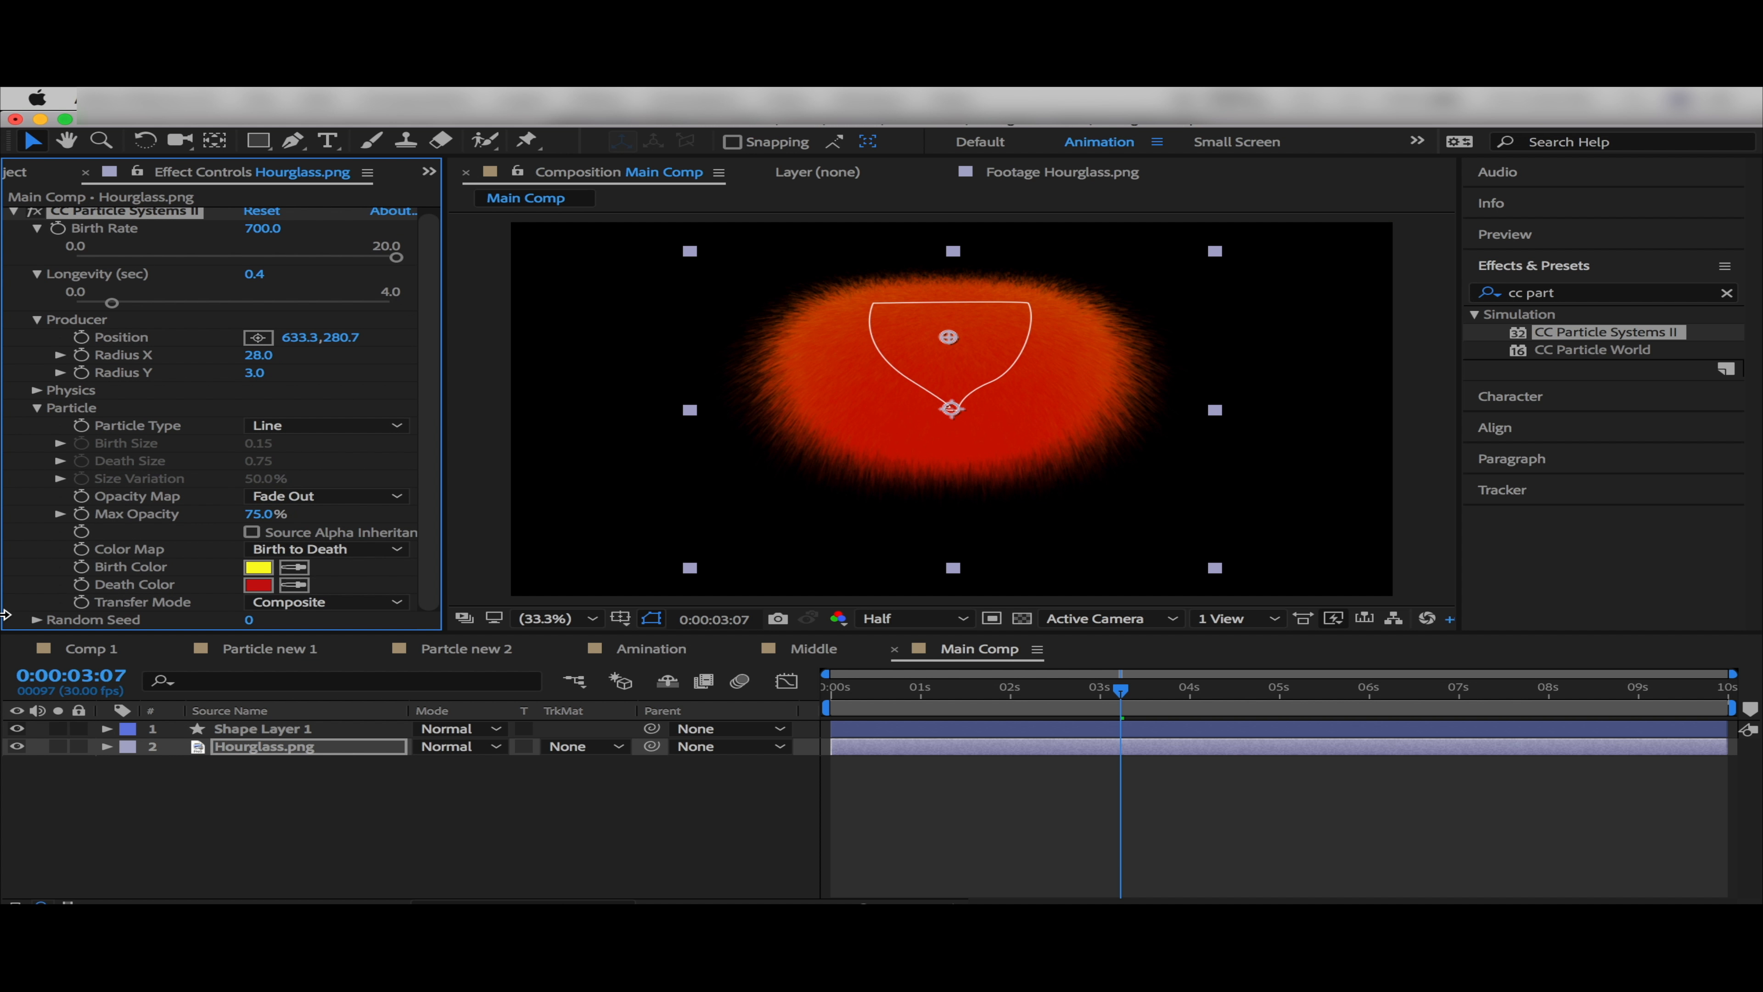
Change the Particle Type to Star with a Birth Size of 0.02 and a Death Size of 0.01
{"action": "left_click", "coordinate": [388, 425]}
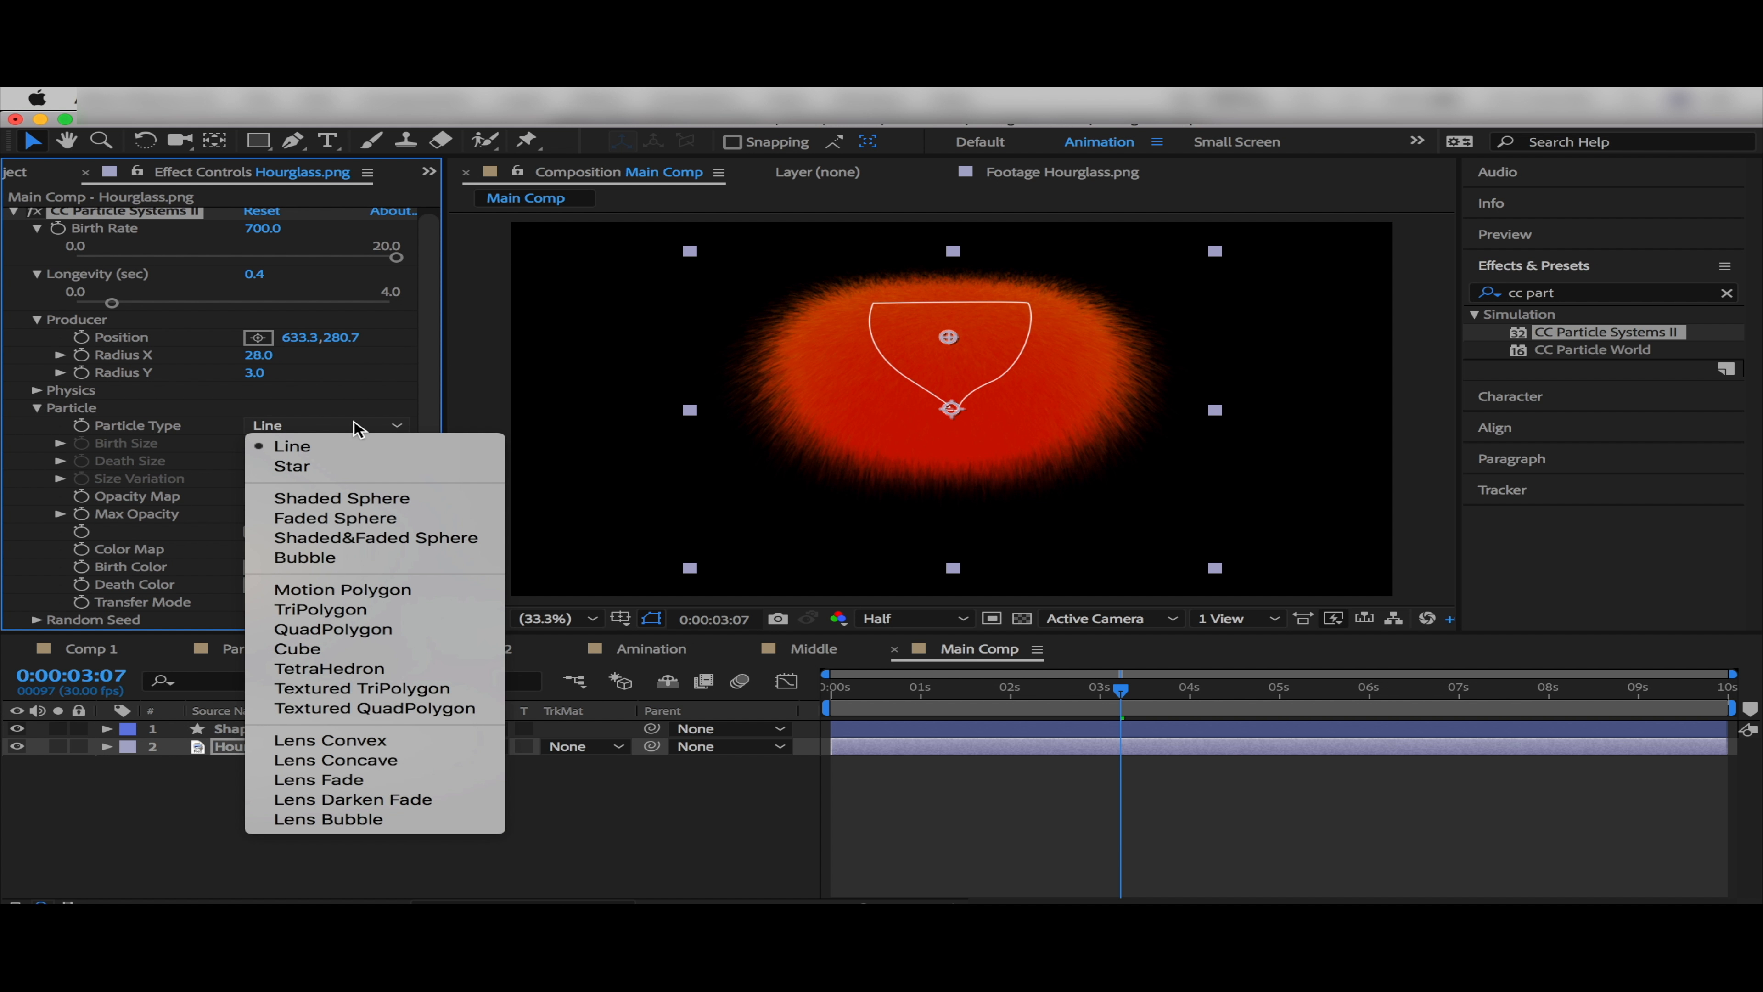
{"action": "left_click", "coordinate": [278, 468]}
{"action": "left_click", "coordinate": [259, 443]}
{"action": "type", "text": "0.0"}
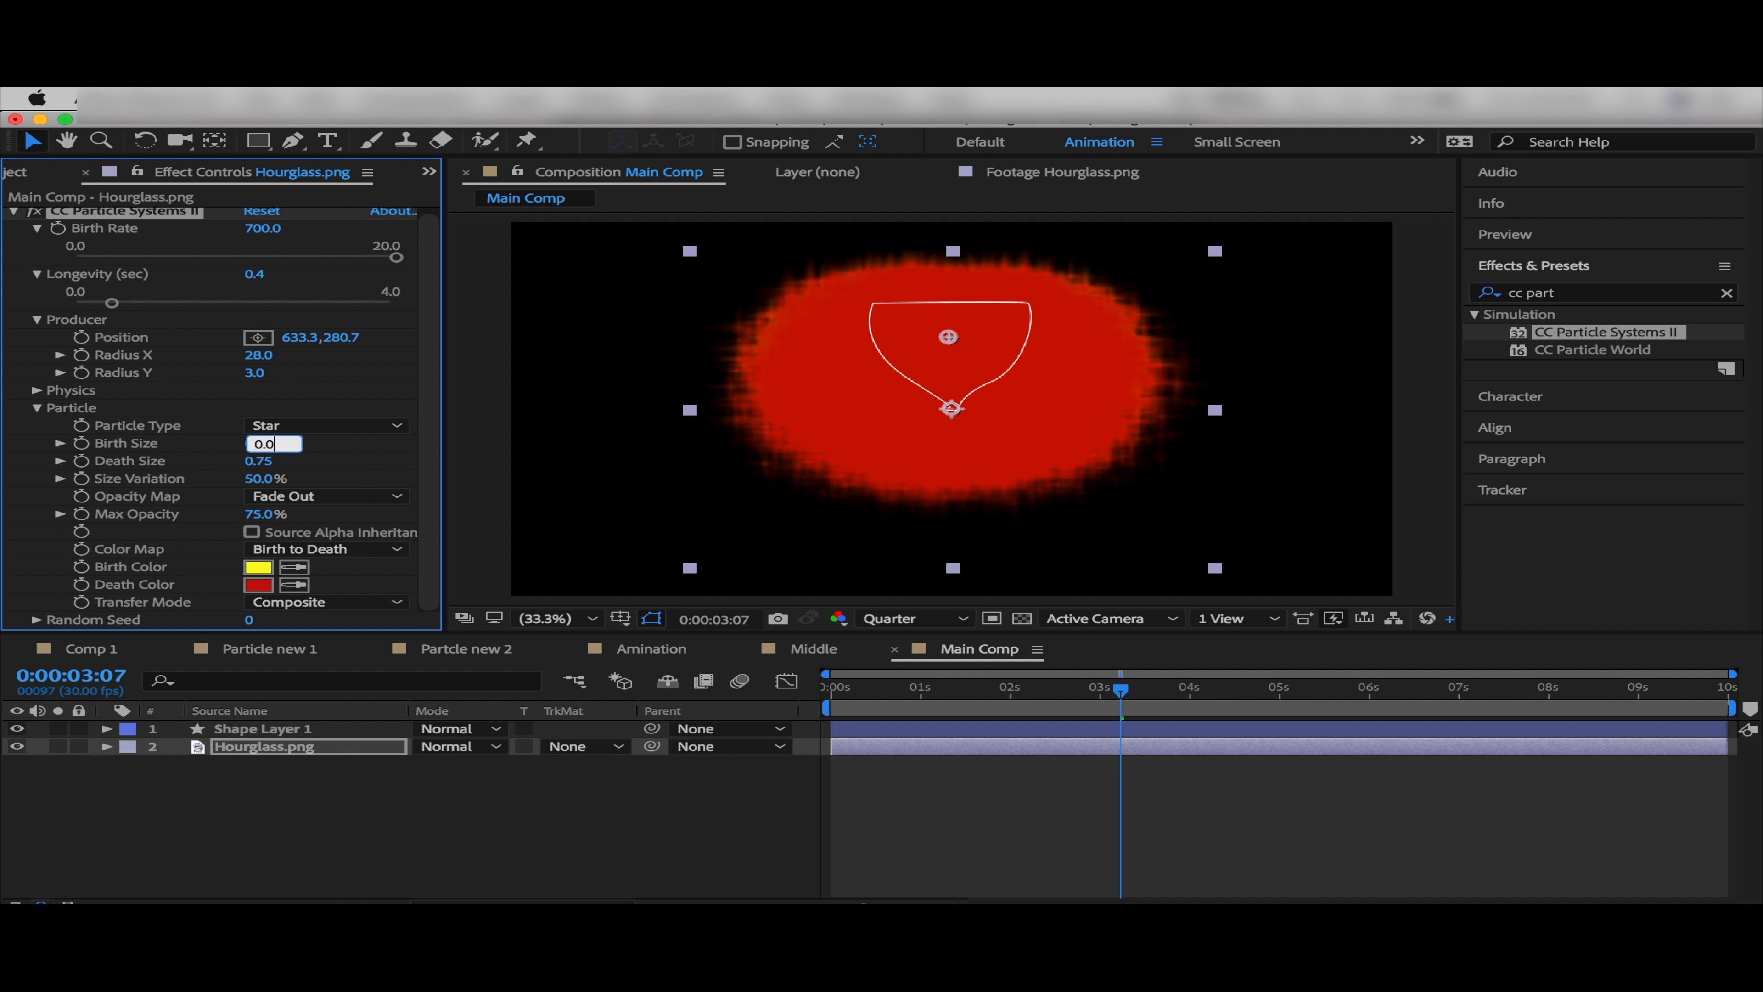
{"action": "type", "text": "0.01"}
{"action": "key", "text": "Return"}
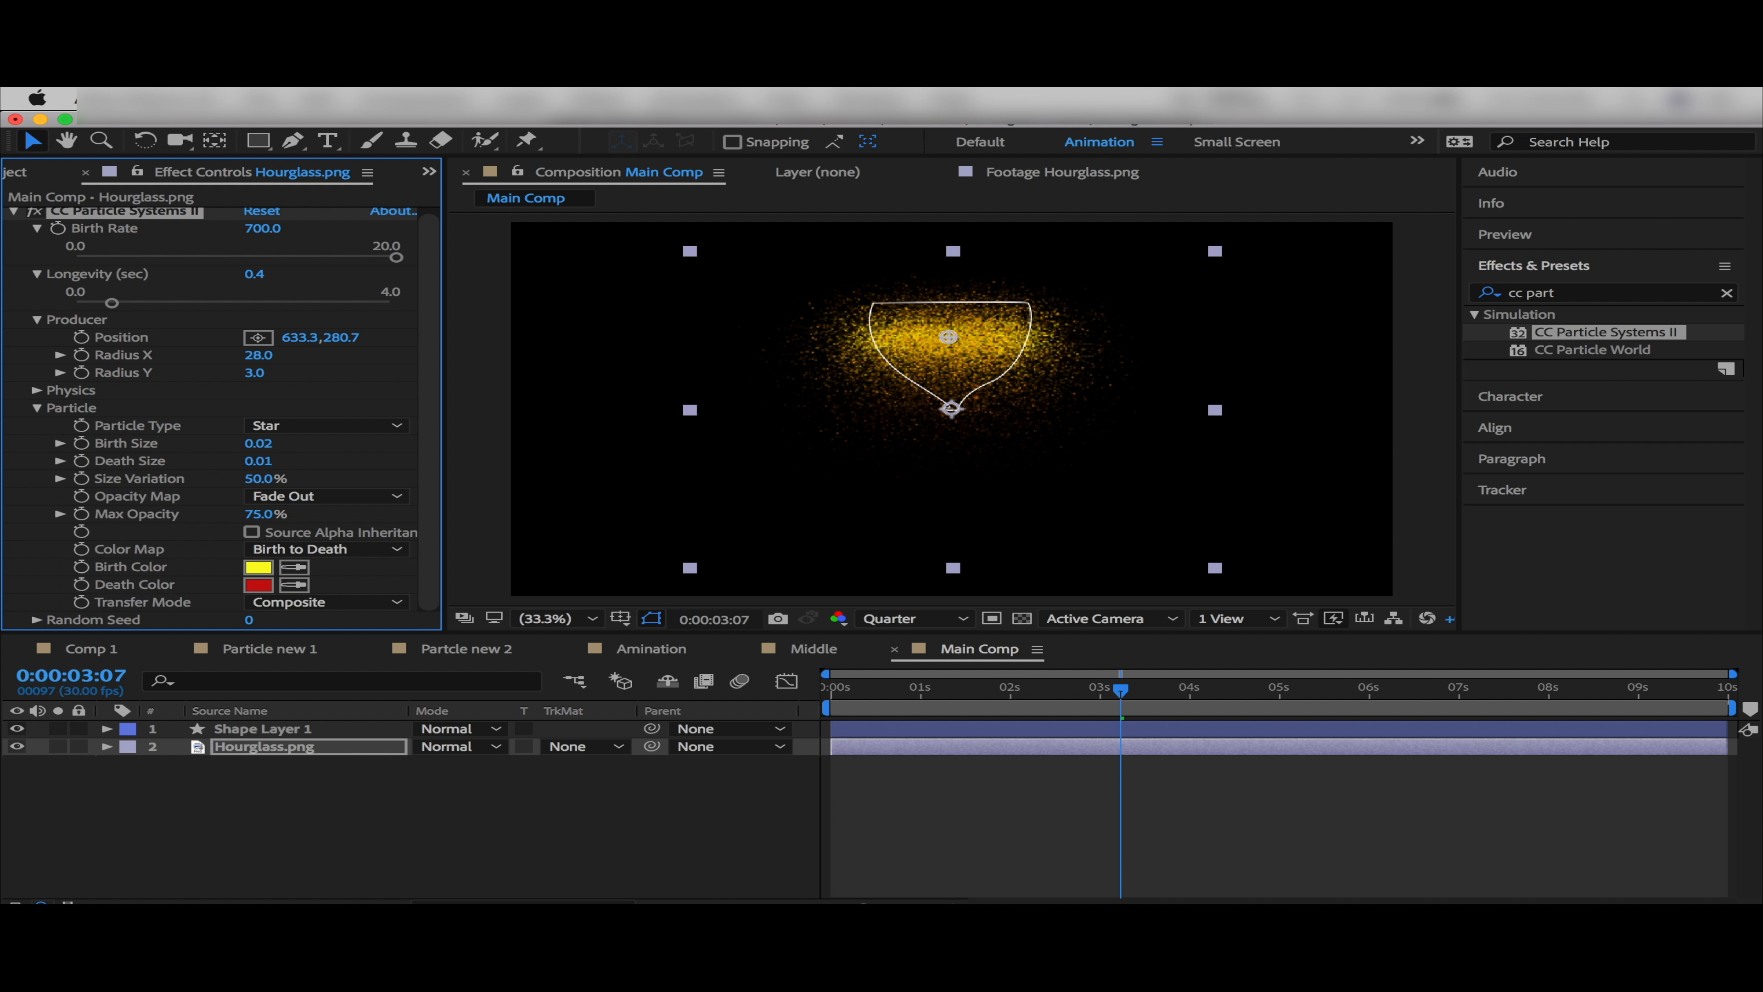
Reshape the producer to fit the upper bulb with Radius X 23 and Radius Y 16
{"action": "key", "text": "period"}
{"action": "left_click_drag", "start_coordinate": [1078, 488], "coordinate": [1070, 596]}
{"action": "mouse_move", "coordinate": [258, 354]}
{"action": "left_mouse_down"}
{"action": "mouse_move", "coordinate": [217, 361]}
{"action": "mouse_move", "coordinate": [269, 363]}
{"action": "mouse_move", "coordinate": [285, 382]}
{"action": "left_mouse_up"}
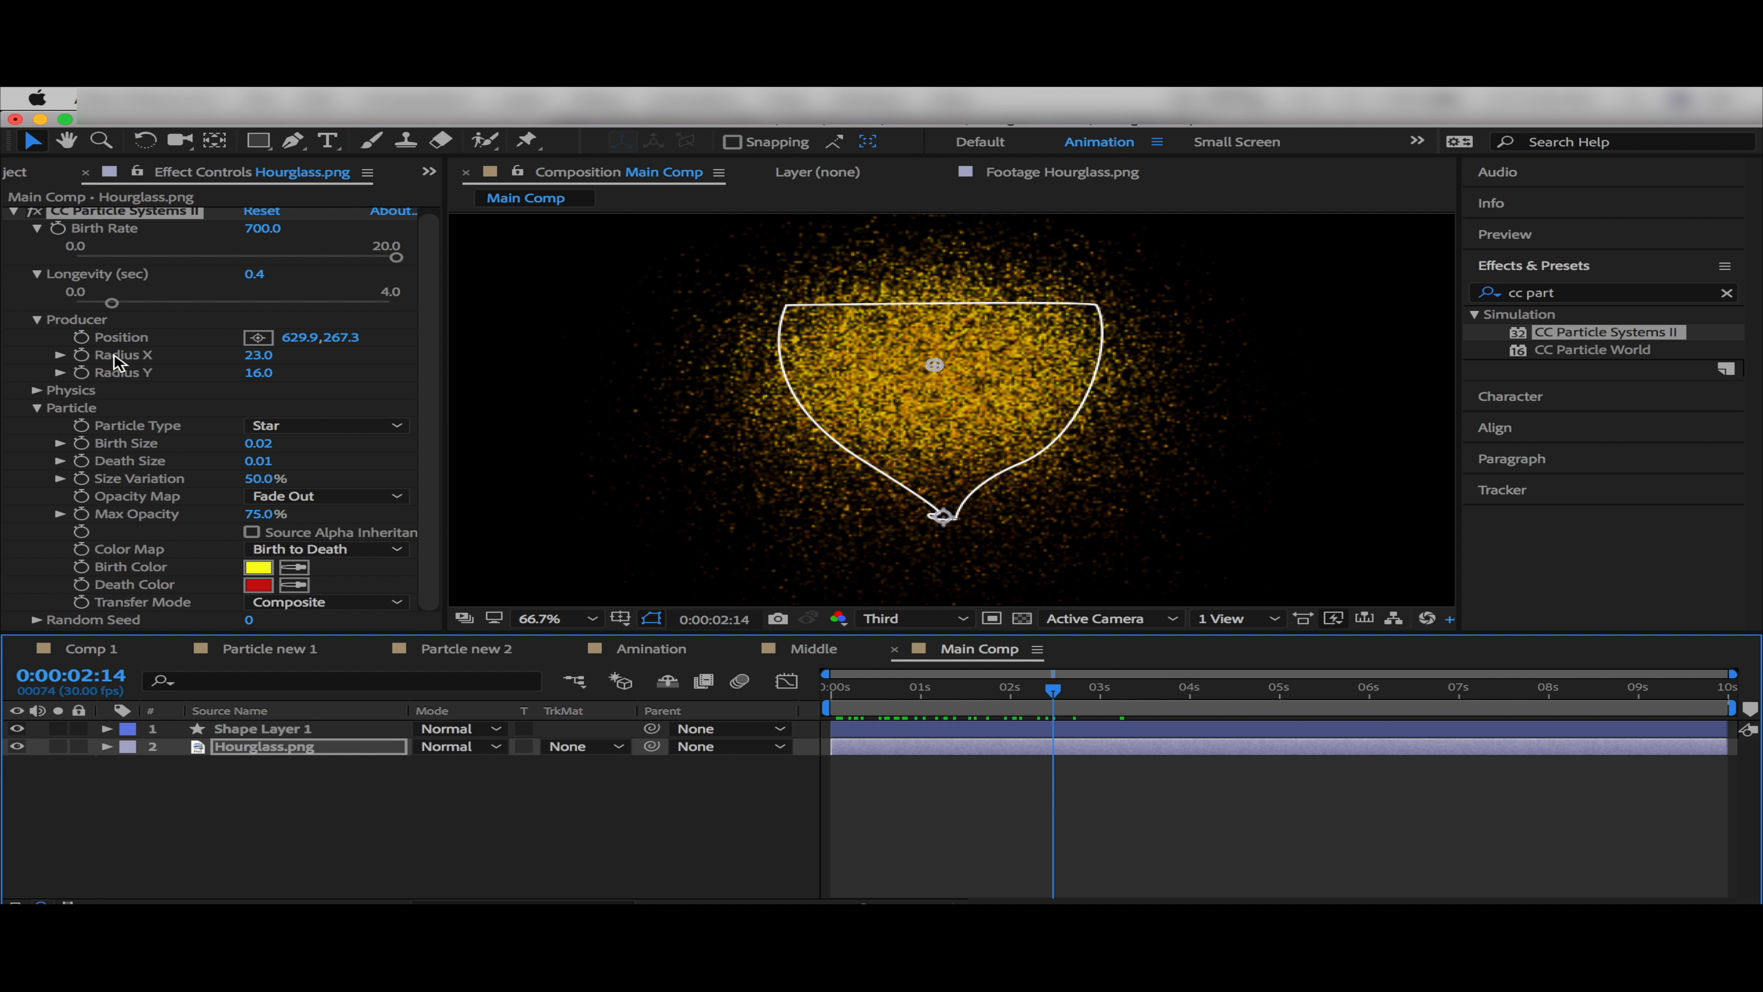
Set the particle physics to Velocity 0.0, Gravity -0.4, Resistance 21.2 and Extra 2.0
{"action": "left_click", "coordinate": [37, 390]}
{"action": "scroll", "coordinate": [245, 371], "scroll_direction": "down", "scroll_amount": 2}
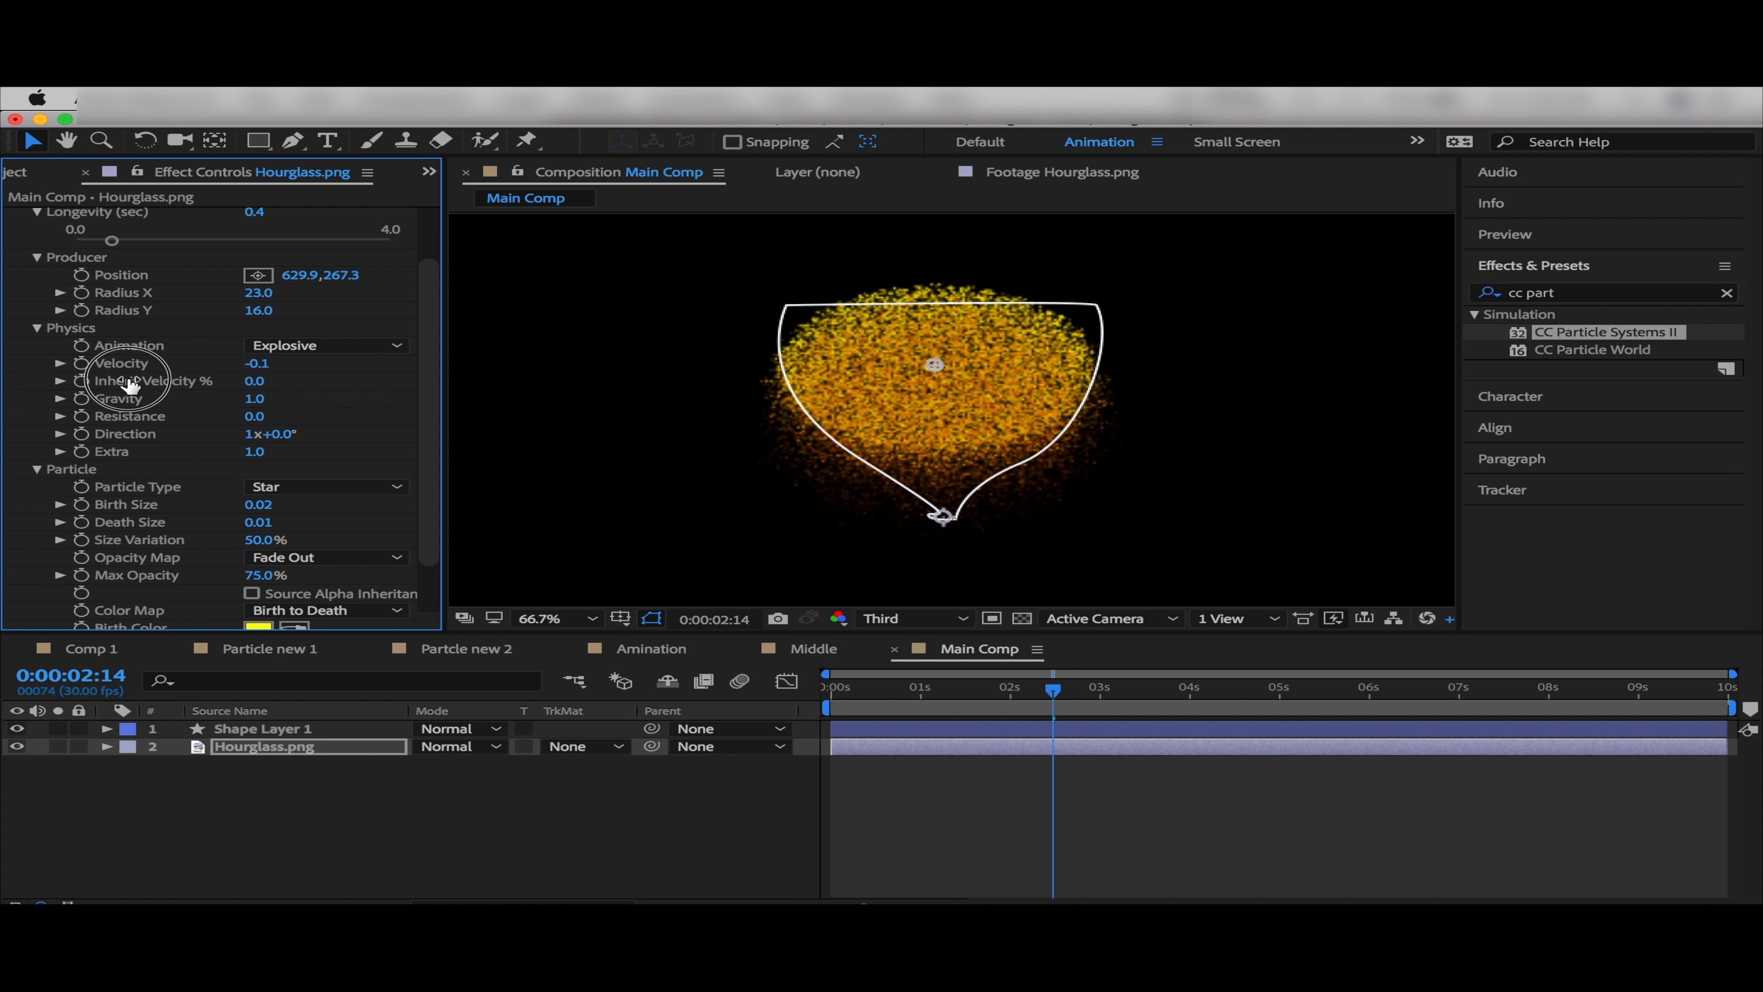
{"action": "left_click_drag", "start_coordinate": [255, 398], "coordinate": [599, 461]}
{"action": "left_click_drag", "start_coordinate": [255, 451], "coordinate": [405, 464]}
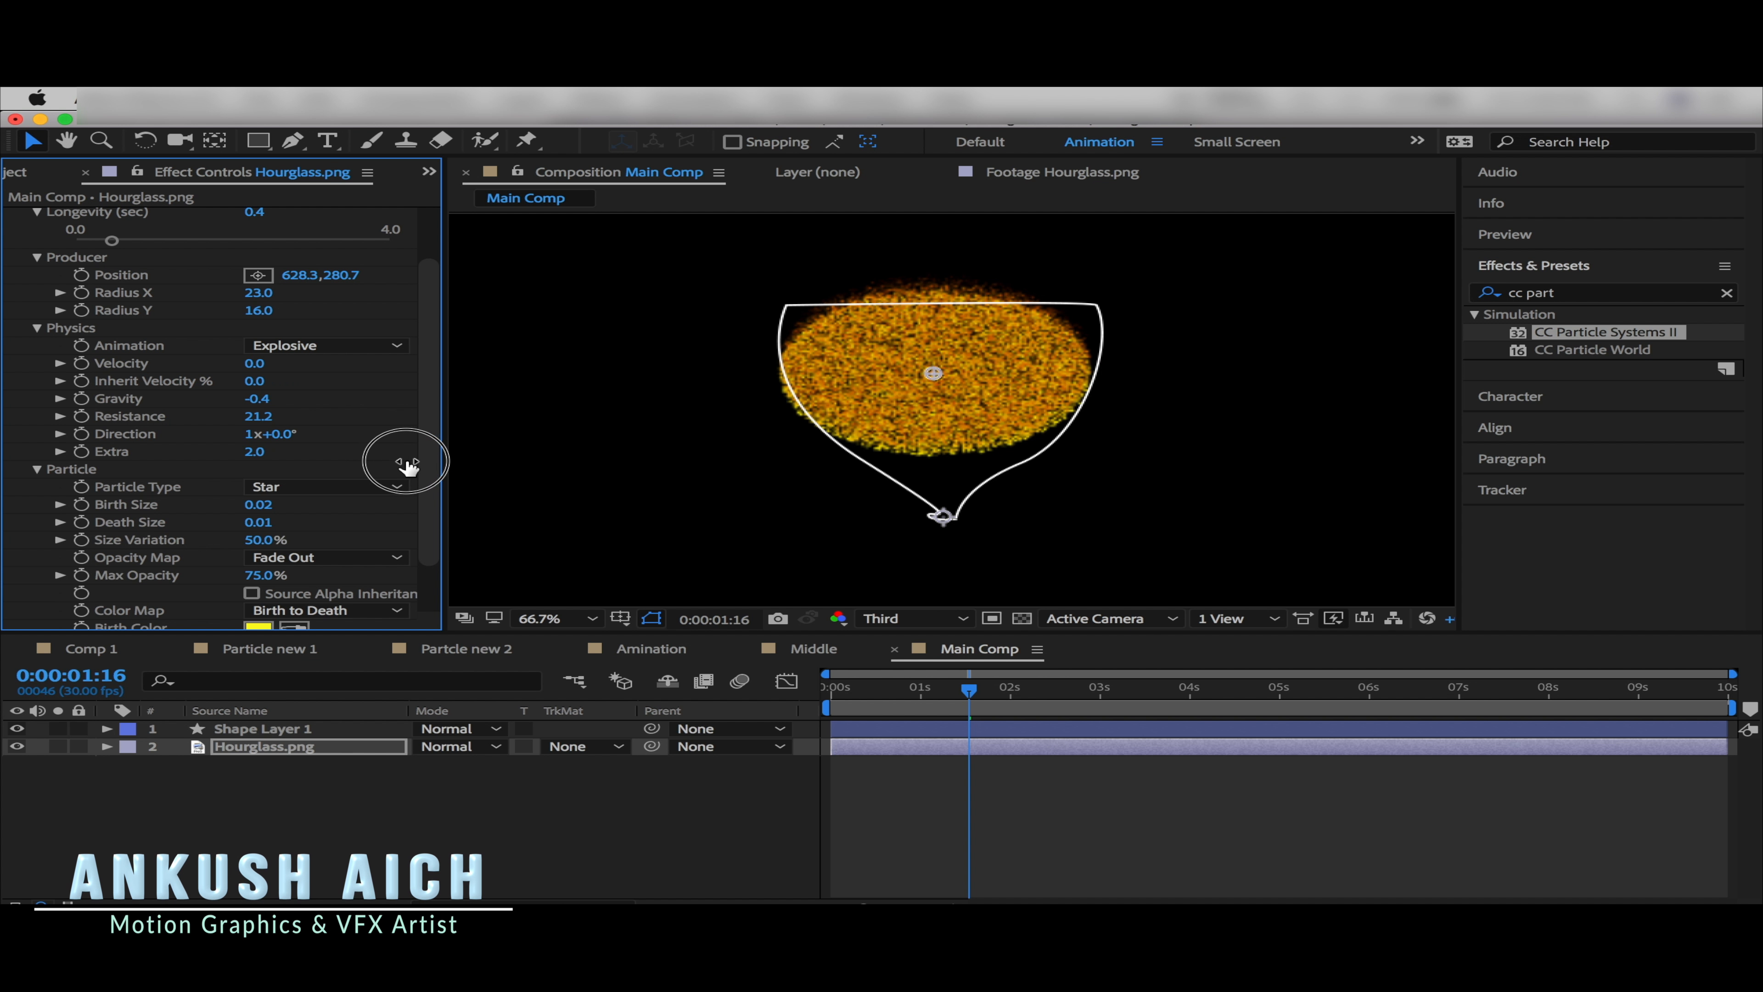
Enlarge the particle producer to Radius X 31 and Radius Y 17
{"action": "scroll", "coordinate": [277, 368], "scroll_direction": "up", "scroll_amount": 1}
{"action": "left_click_drag", "start_coordinate": [252, 328], "coordinate": [254, 325]}
{"action": "left_click_drag", "start_coordinate": [251, 308], "coordinate": [269, 312]}
Set the particles' Size Variation to 0% and Max Opacity to 100%, trying Source Alpha Inheritance and switching it back off
{"action": "left_click_drag", "start_coordinate": [424, 472], "coordinate": [423, 548]}
{"action": "left_click", "coordinate": [263, 477]}
{"action": "type", "text": "0"}
{"action": "key", "text": "Return"}
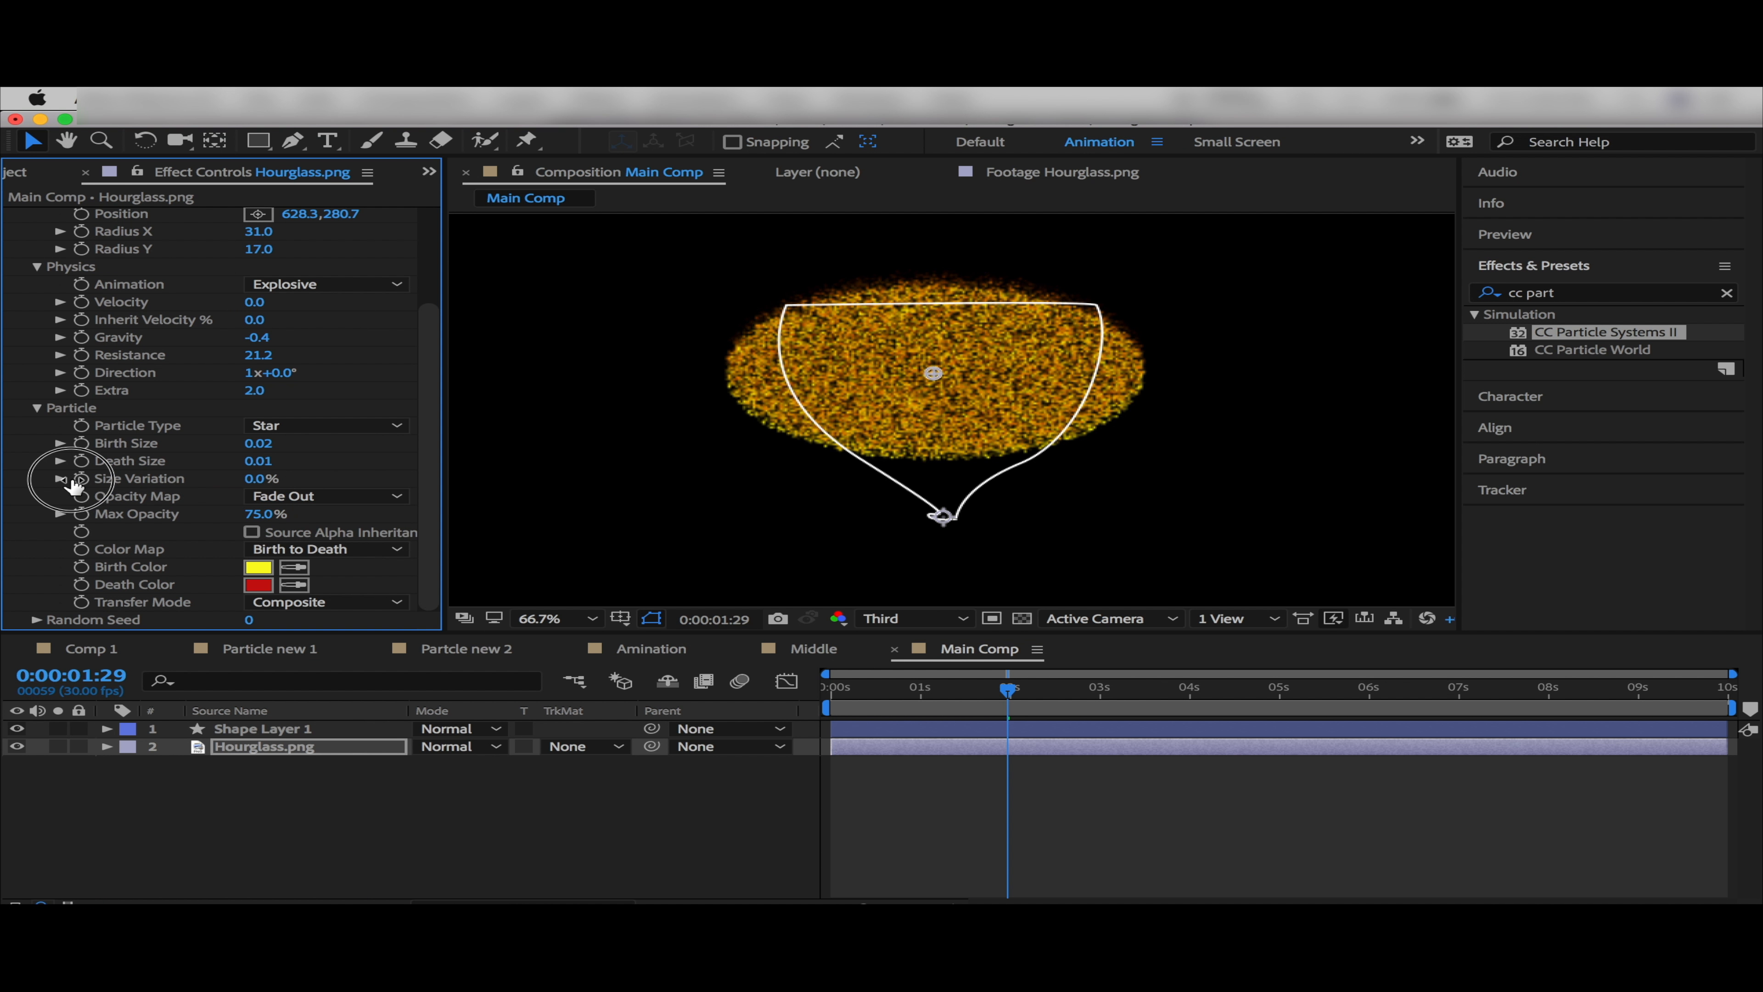
{"action": "left_click_drag", "start_coordinate": [258, 518], "coordinate": [694, 519]}
{"action": "left_click", "coordinate": [251, 532]}
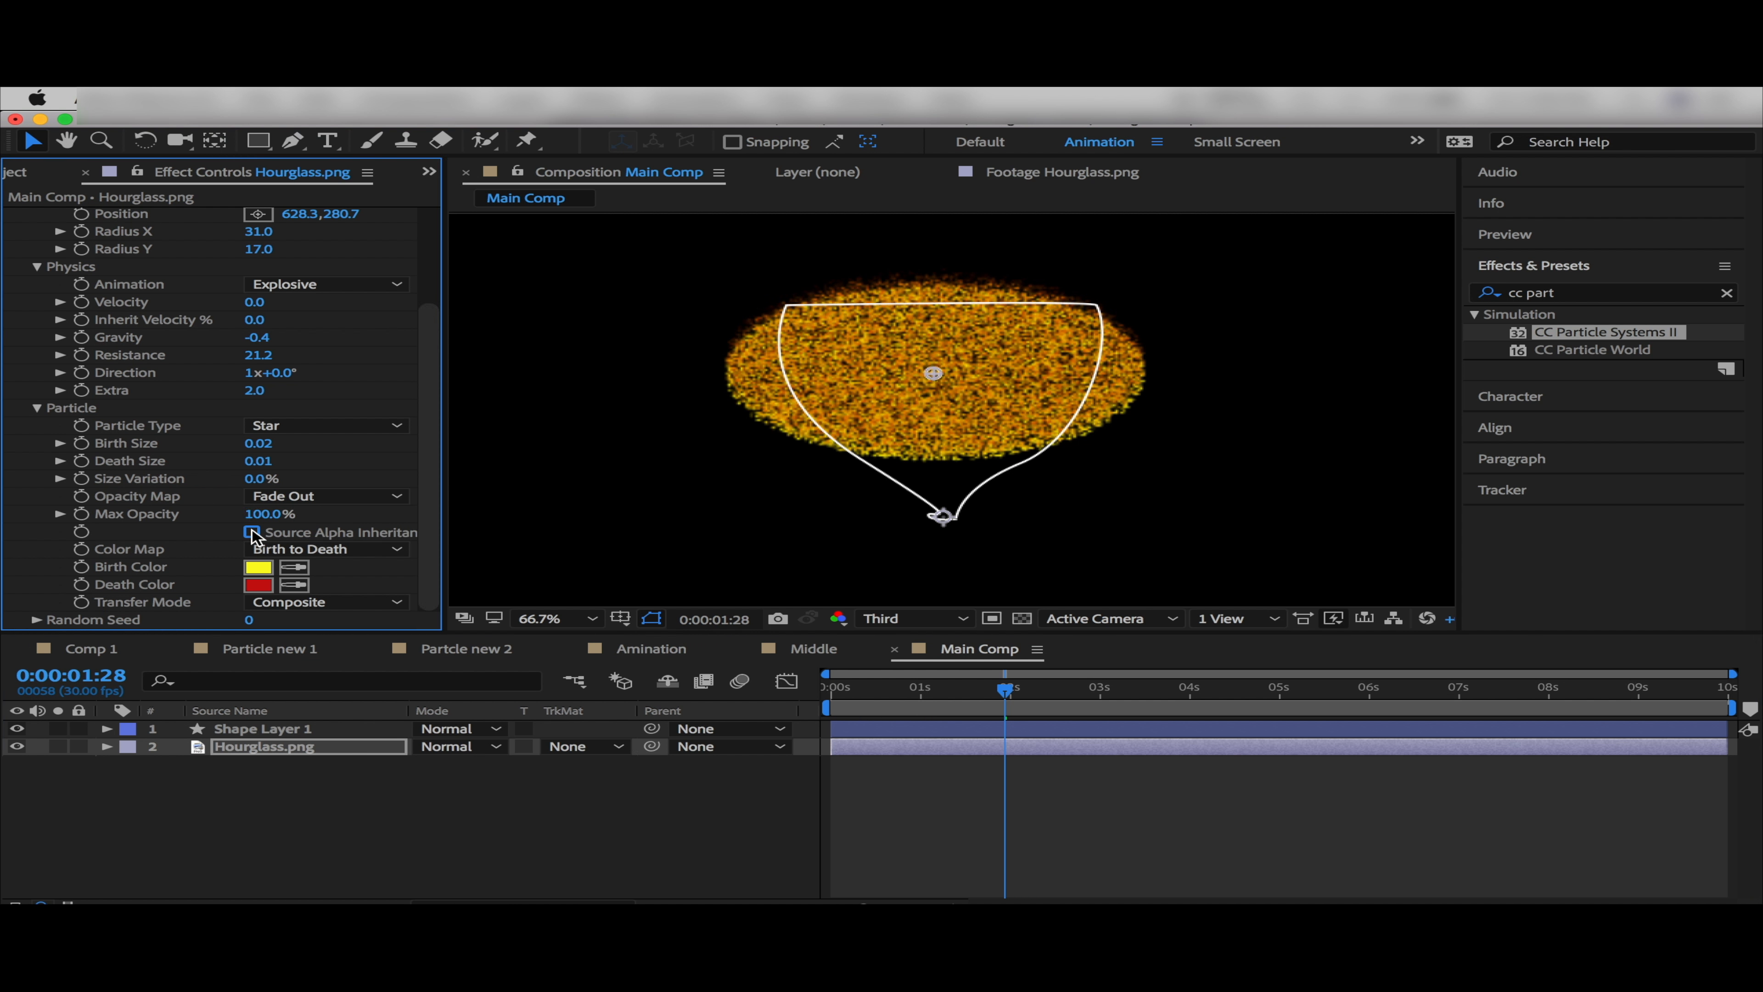
{"action": "left_click", "coordinate": [252, 532]}
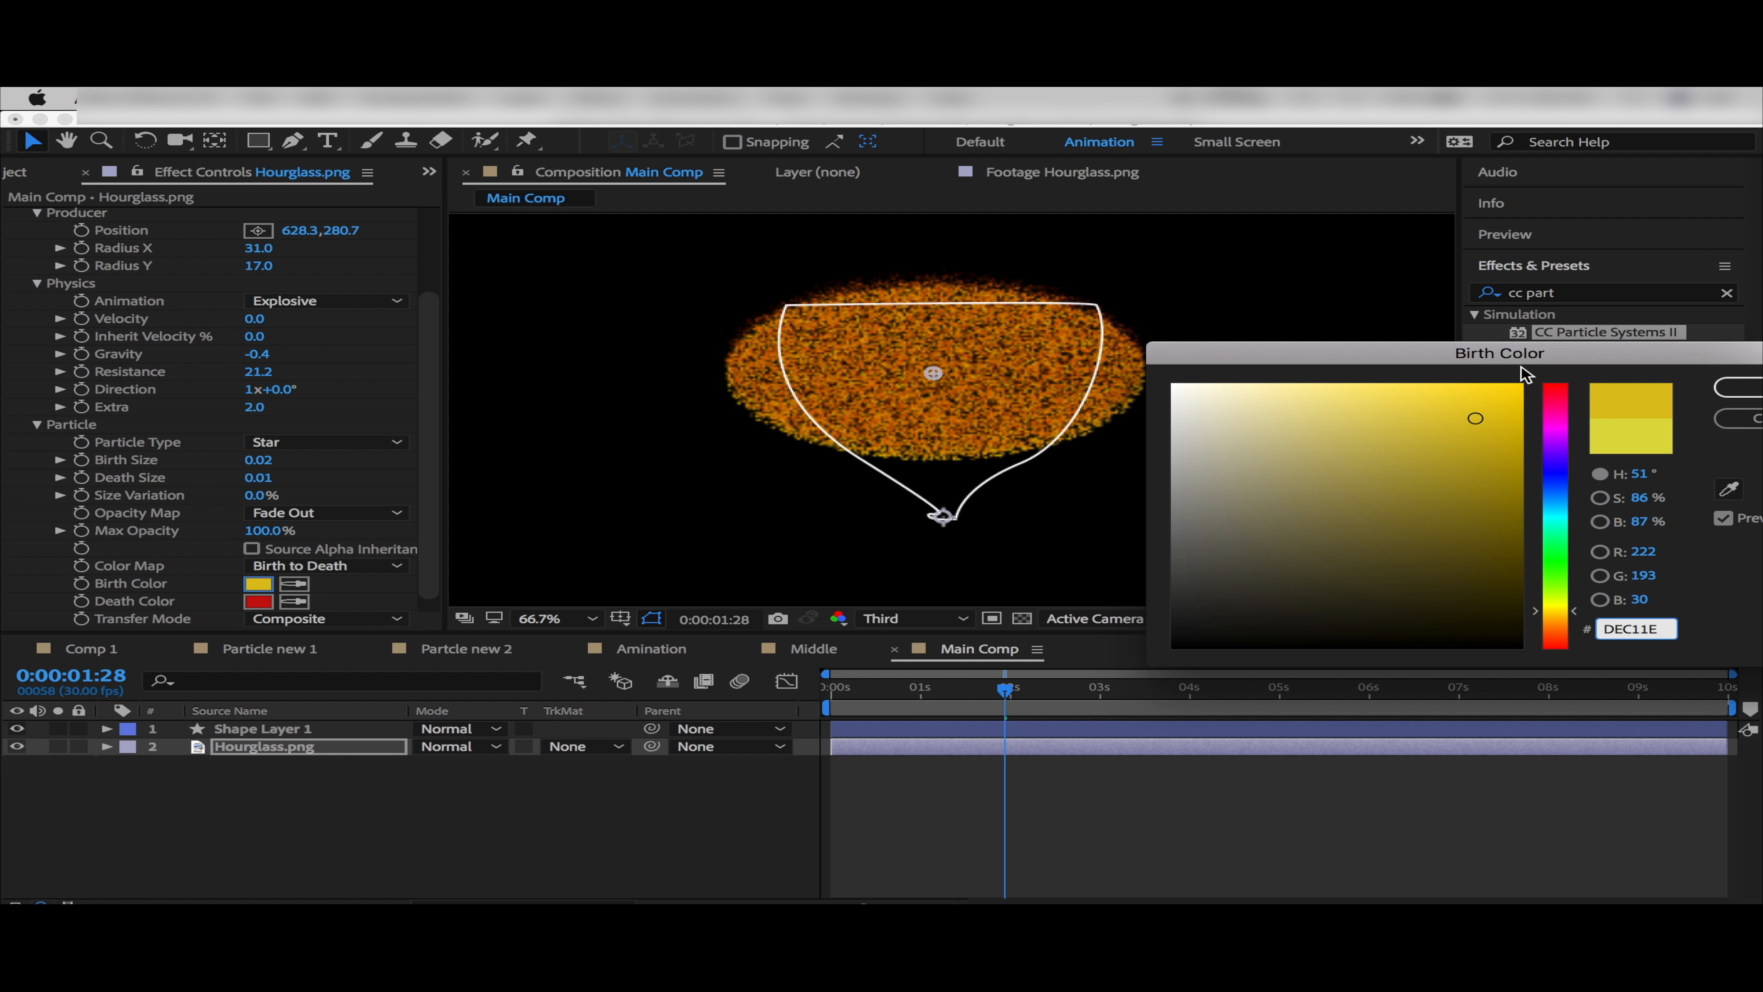
Set the particles' Birth Color to DEC11E and their Death Color to C19407
{"action": "left_click", "coordinate": [1740, 387]}
{"action": "left_click", "coordinate": [258, 600]}
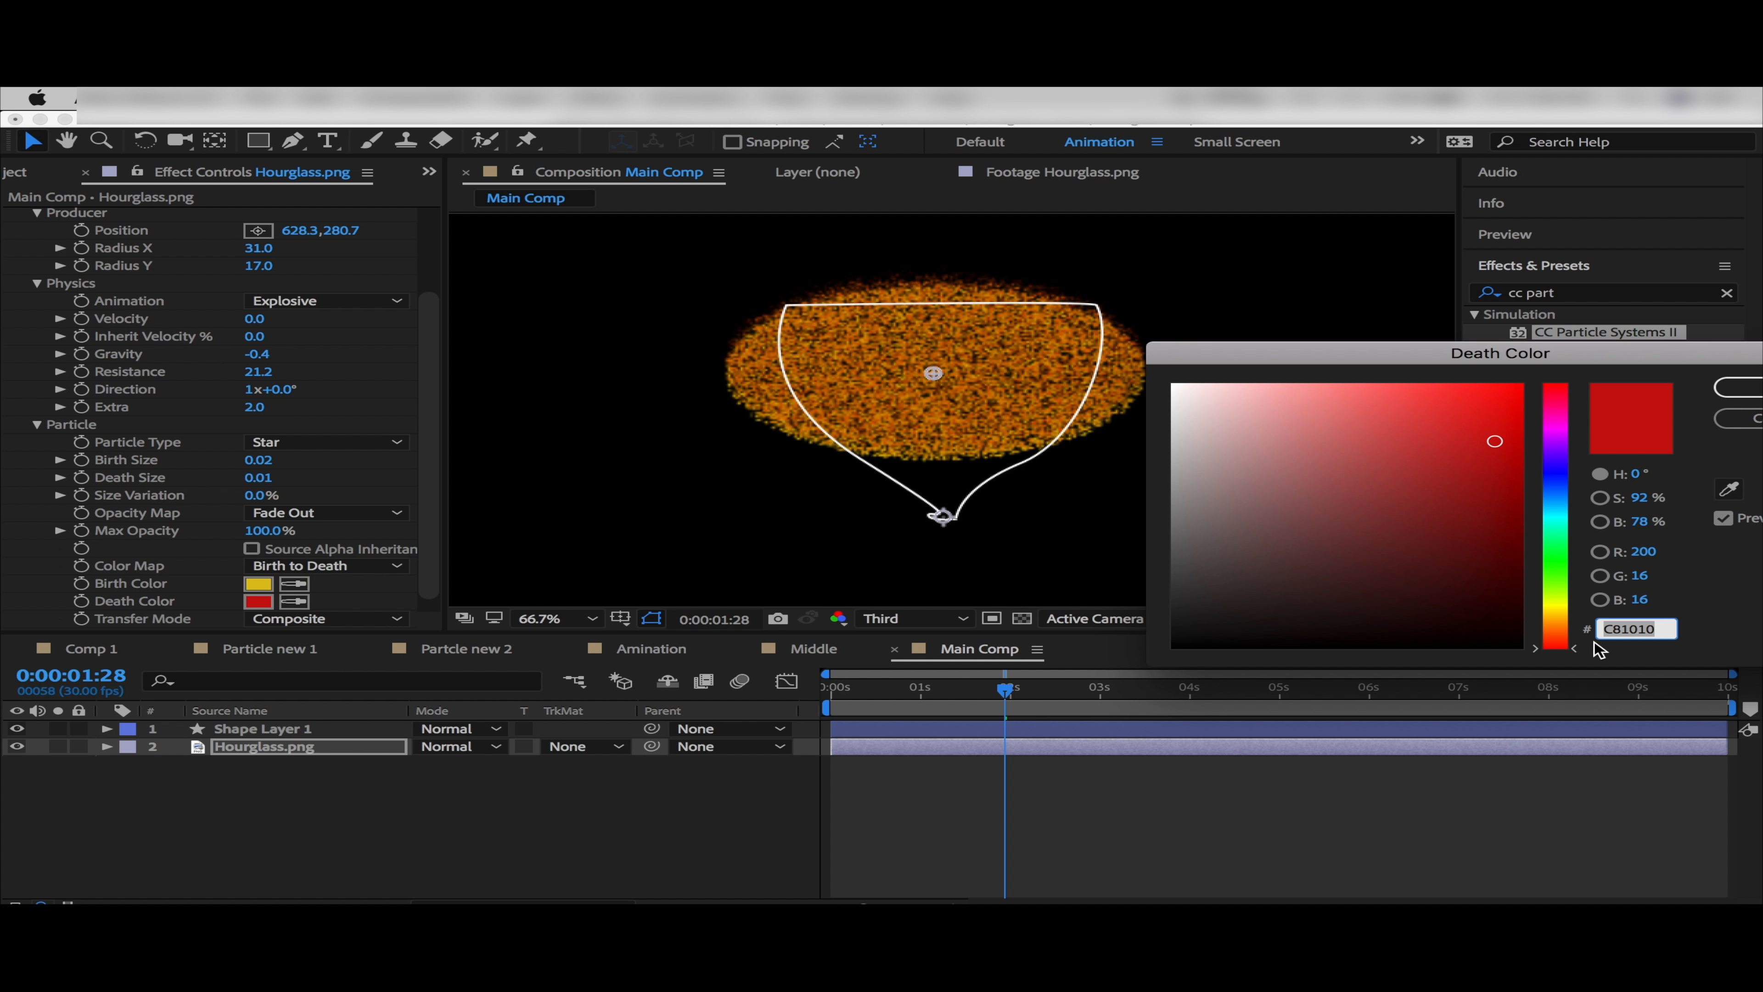
{"action": "type", "text": "c19407"}
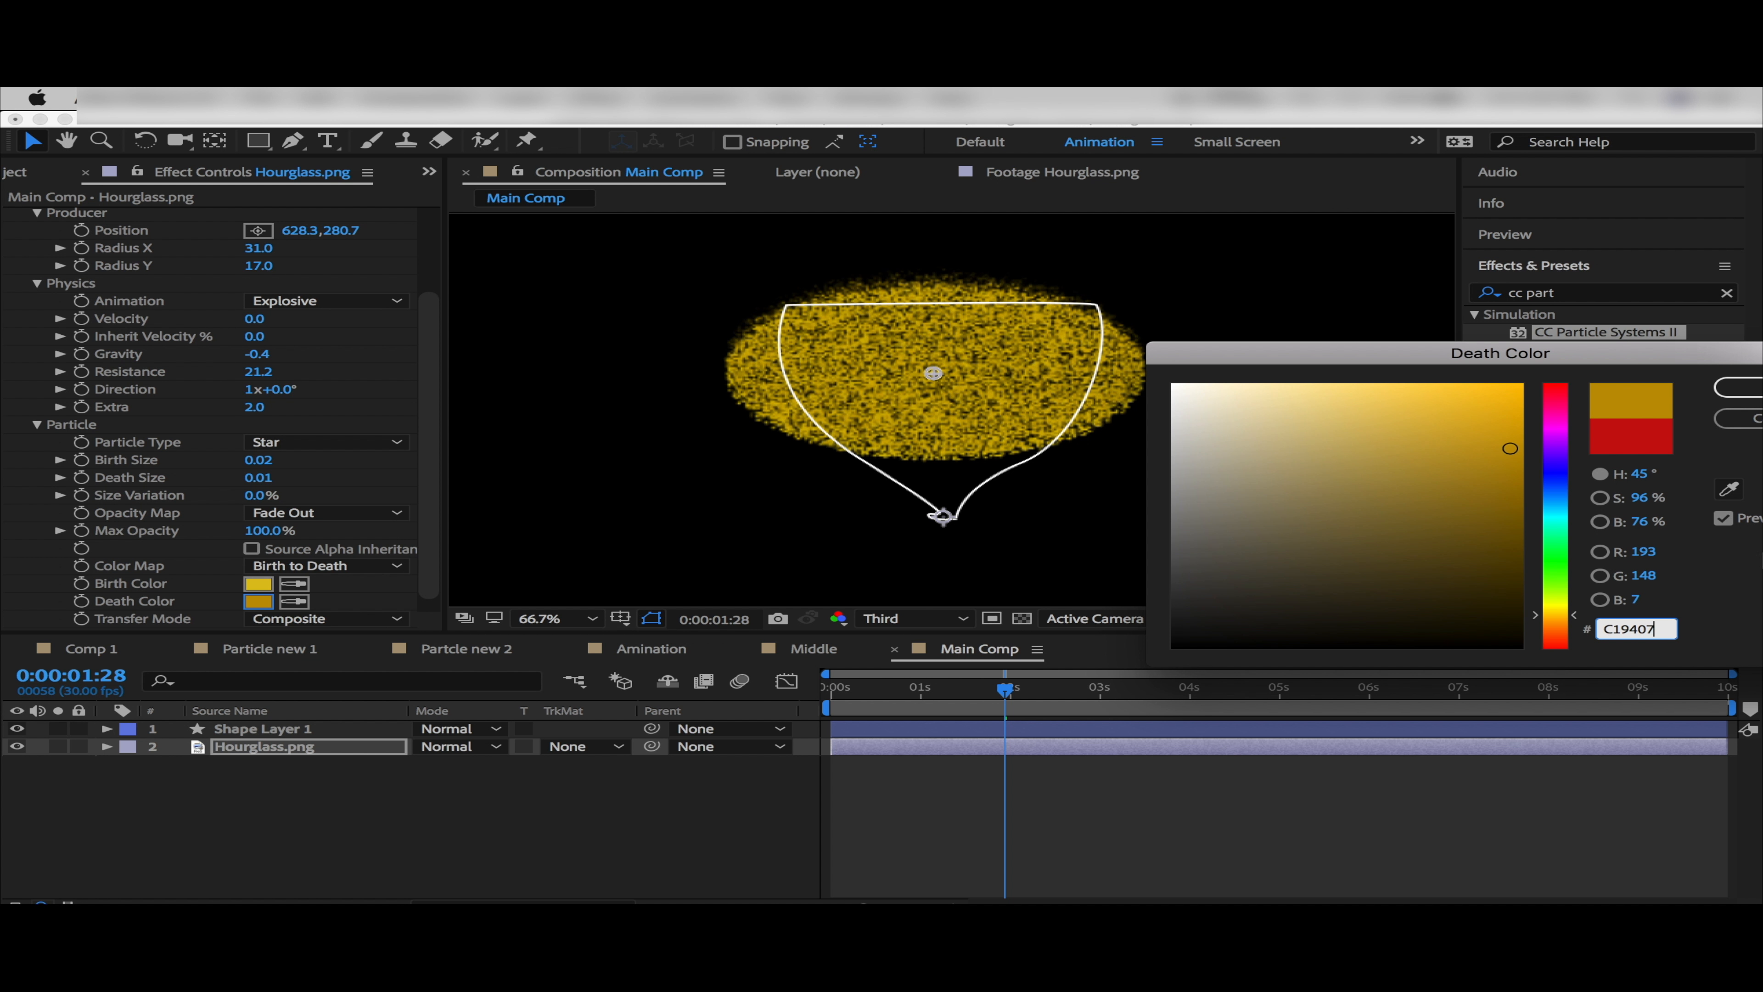
{"action": "key", "text": "Return"}
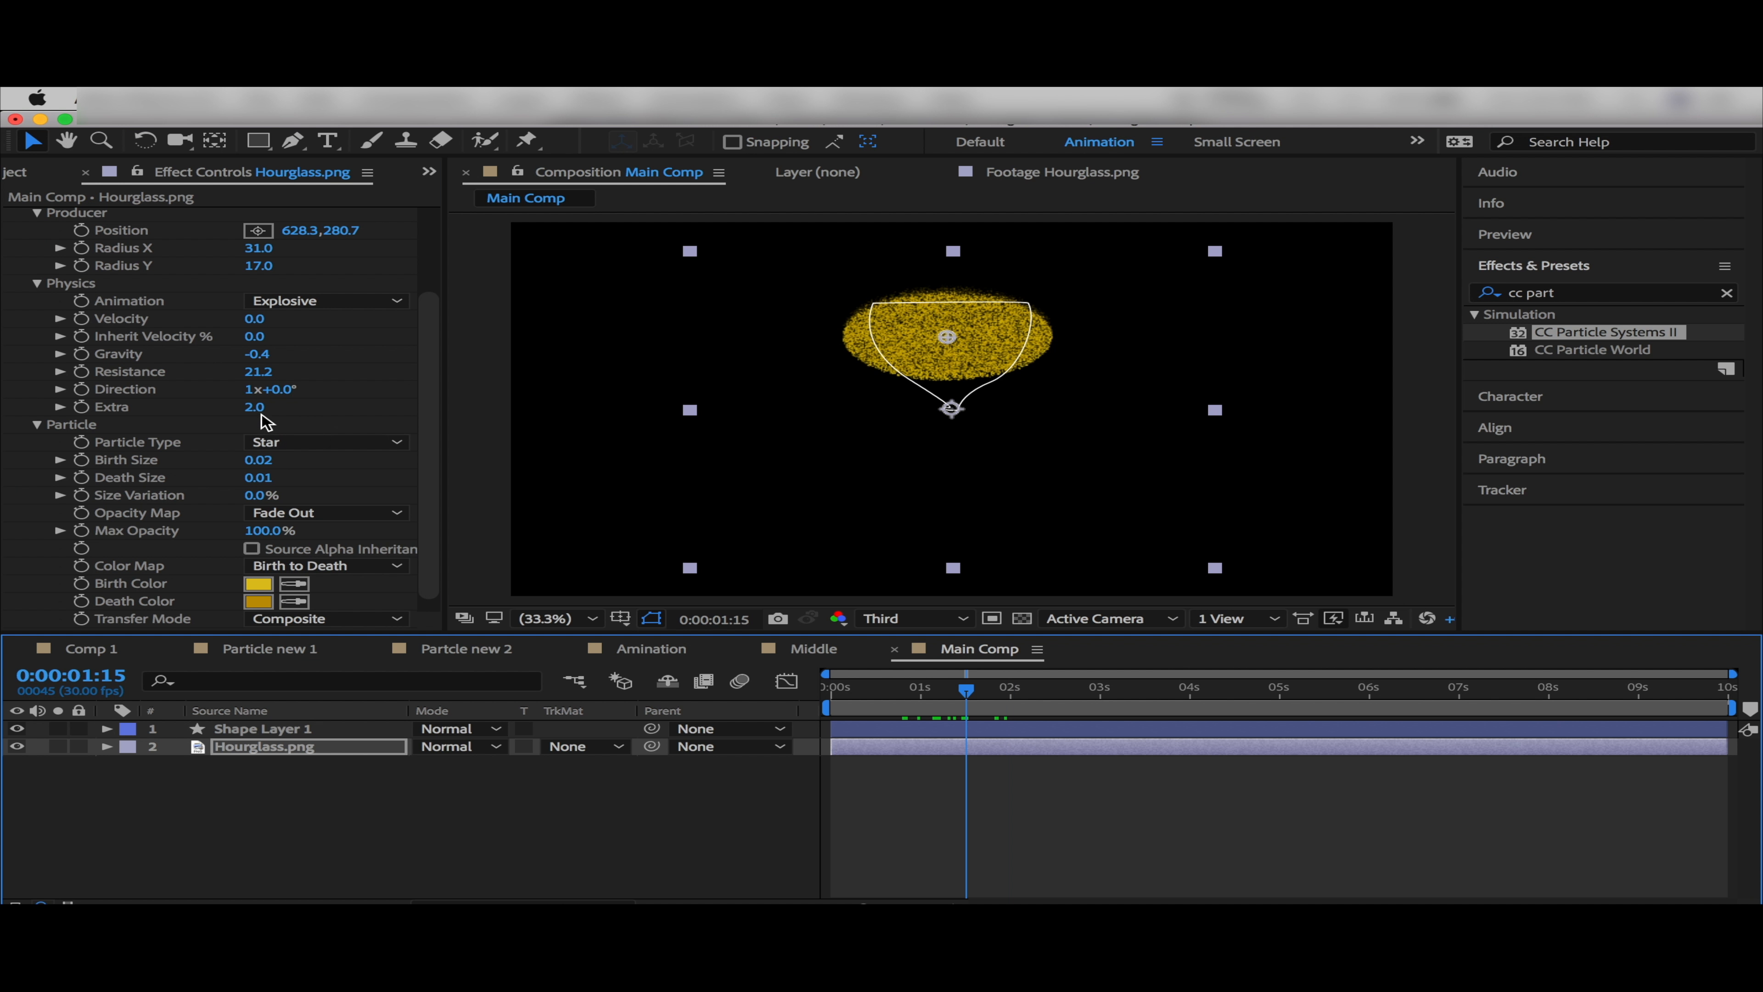
Set Resistance to 14.1, Velocity to 0.5, both producer radii to 21 and the Opacity Map to Constant
{"action": "left_click_drag", "start_coordinate": [258, 371], "coordinate": [169, 385]}
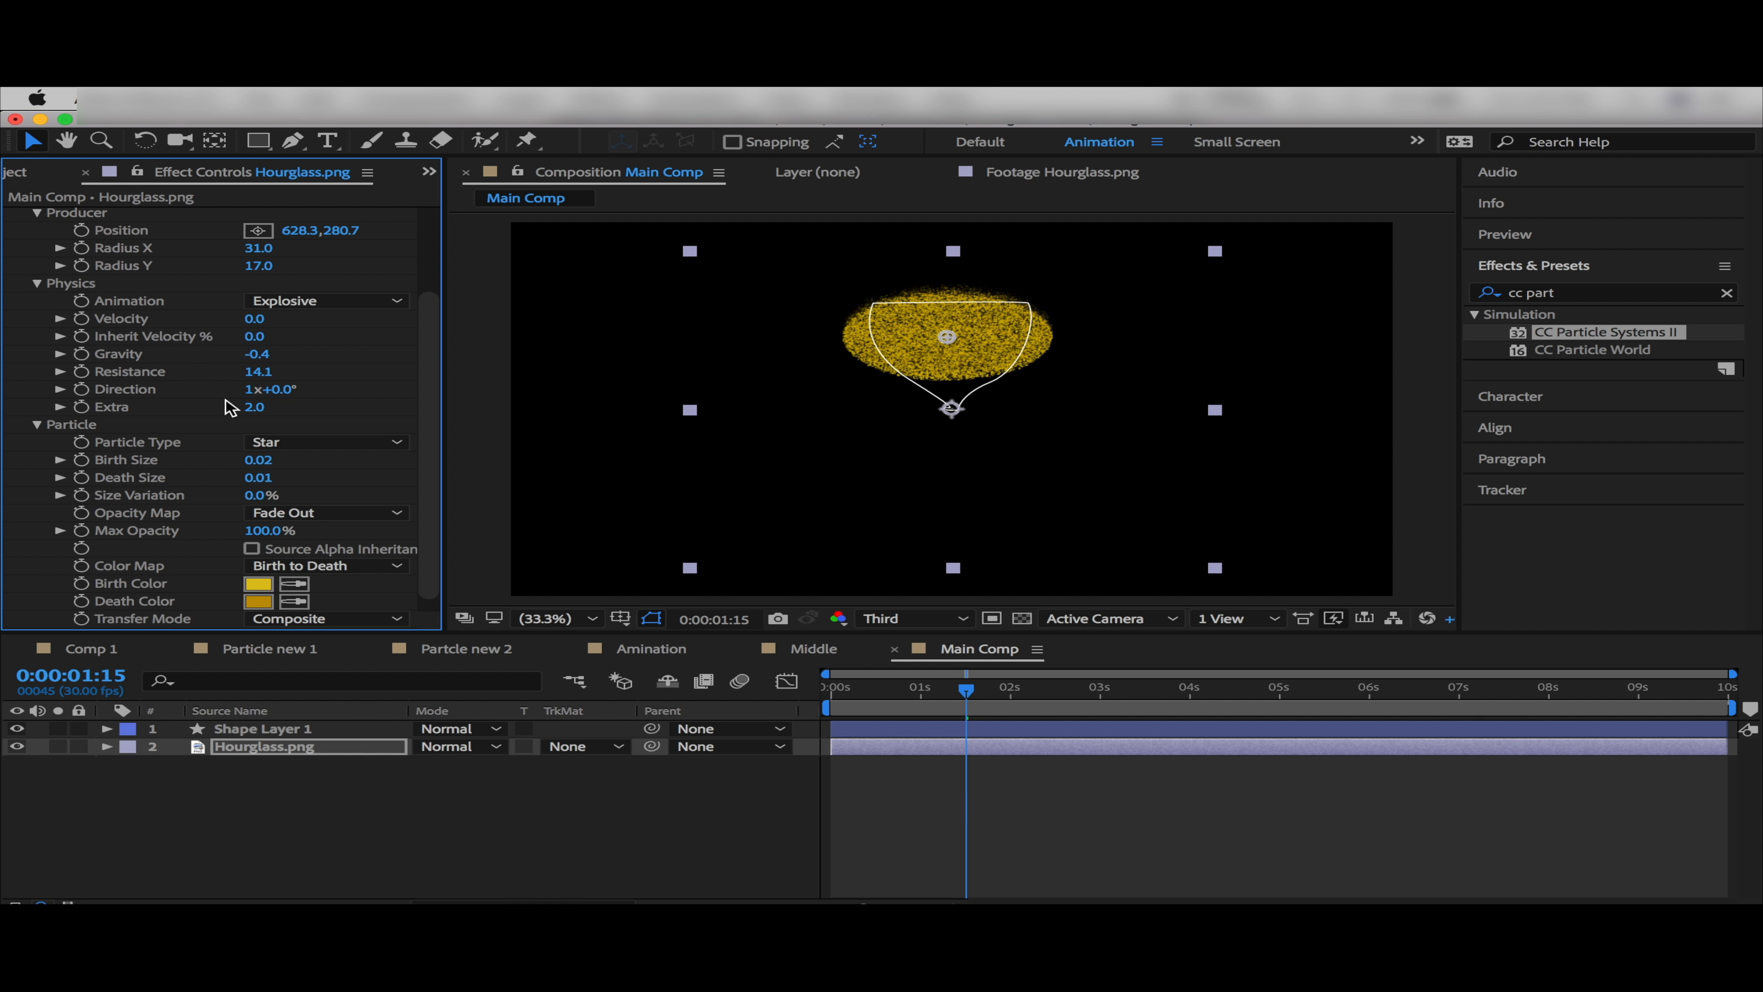
{"action": "left_click_drag", "start_coordinate": [254, 323], "coordinate": [351, 351]}
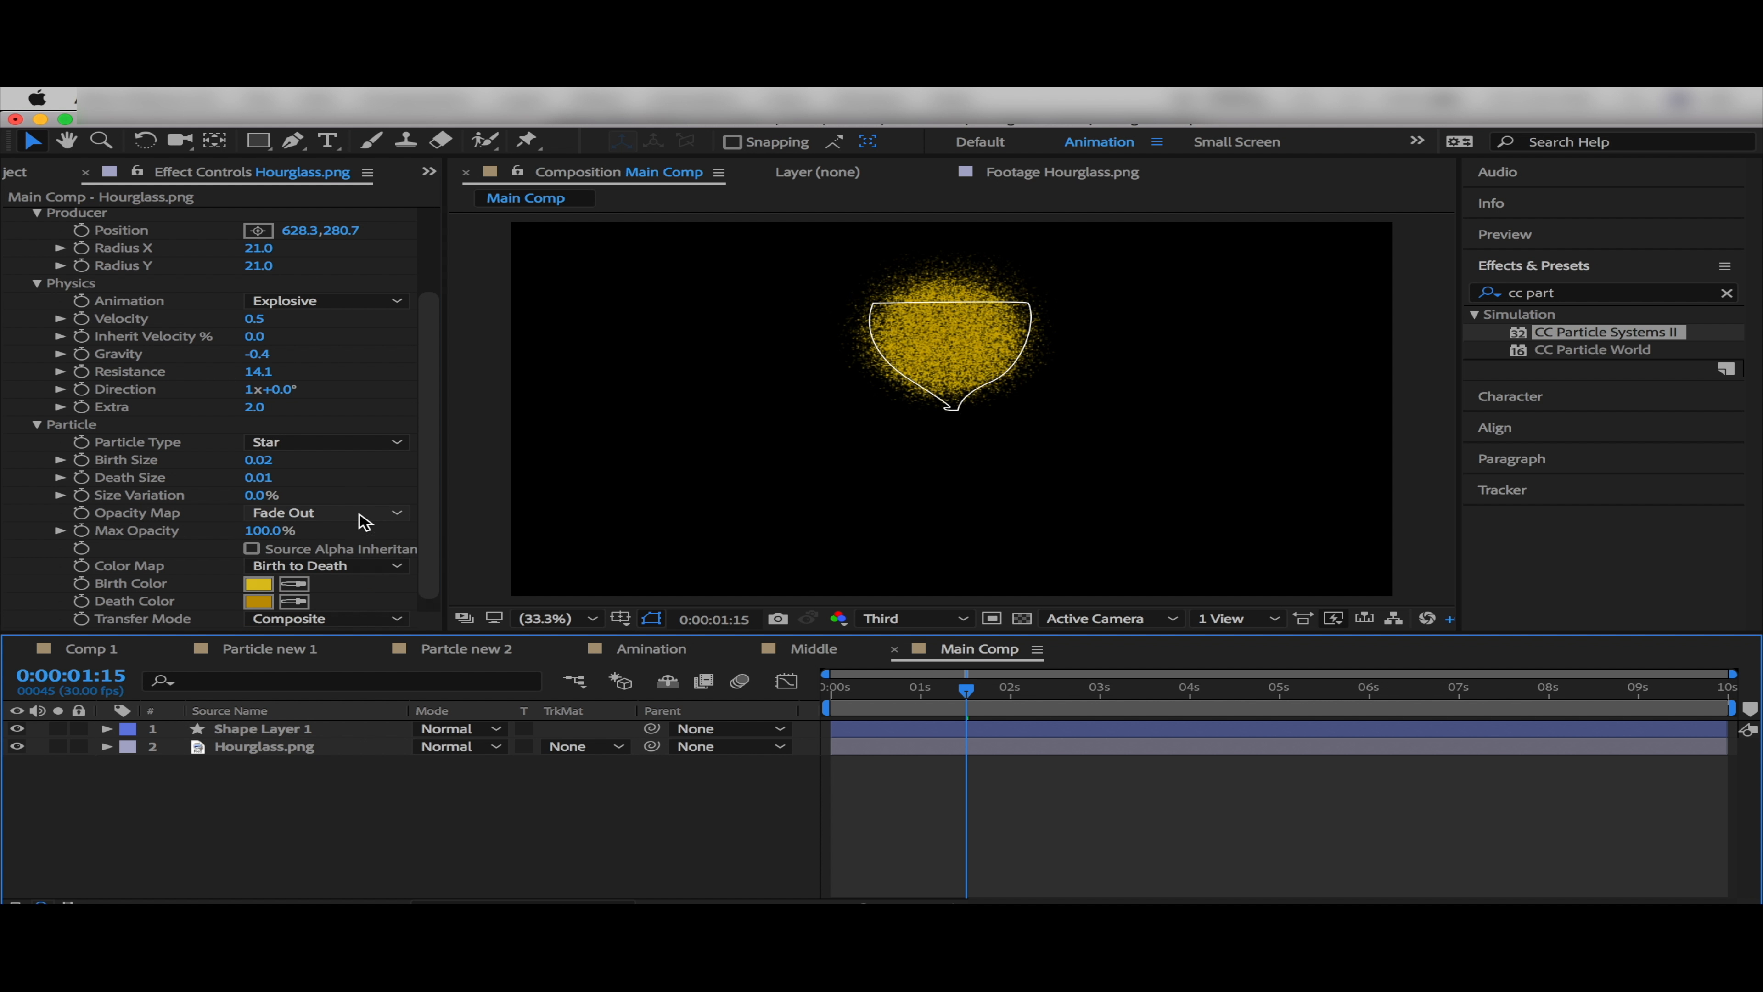
{"action": "left_click", "coordinate": [360, 513]}
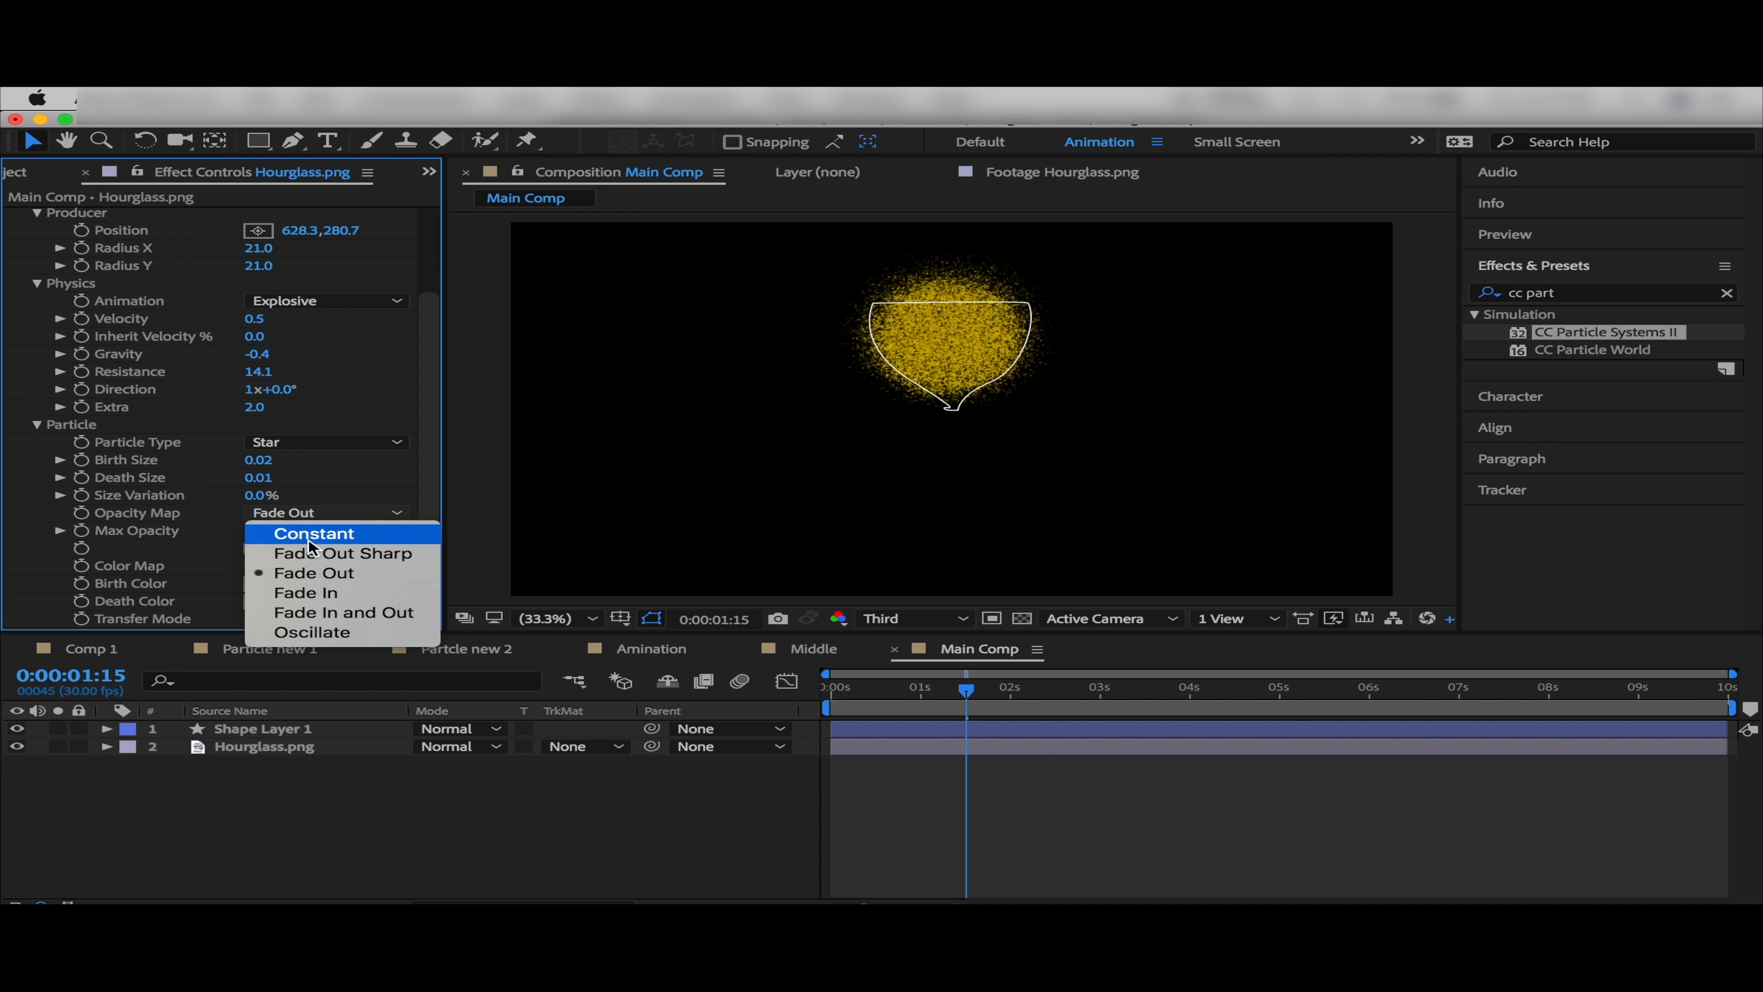
{"action": "left_click", "coordinate": [308, 533]}
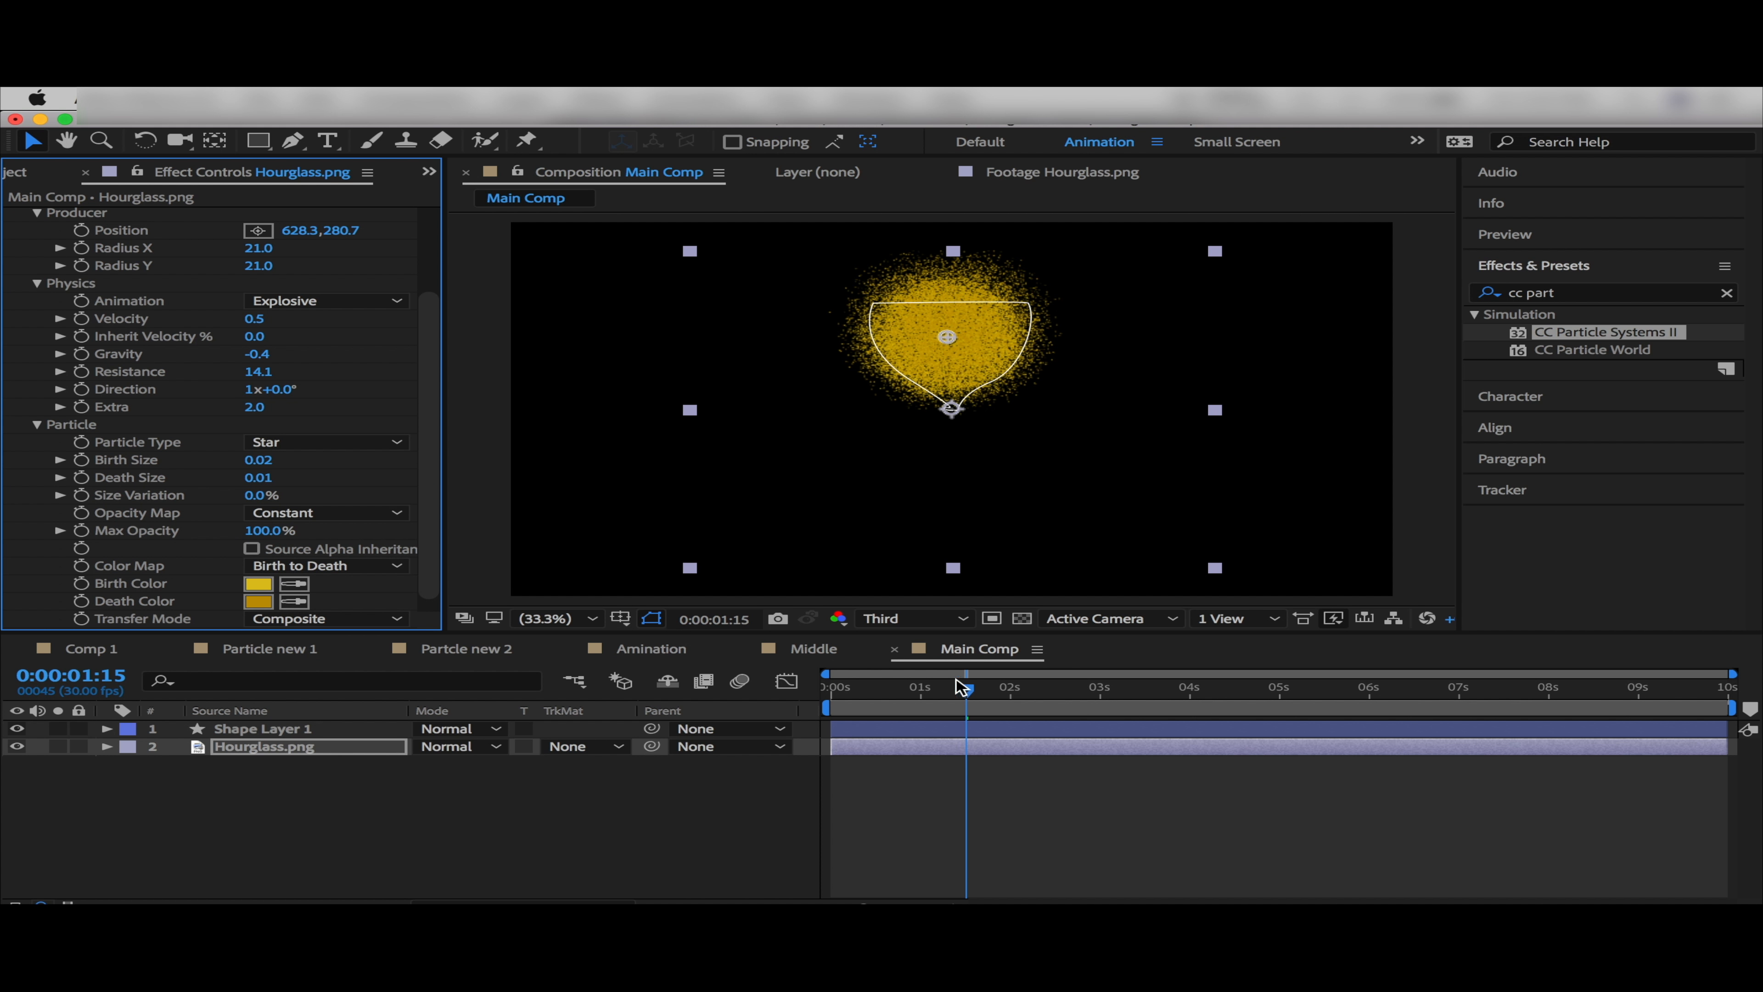
Preview the particle animation from the first frame of the composition
{"action": "key", "text": "Home"}
{"action": "left_click", "coordinate": [1504, 234]}
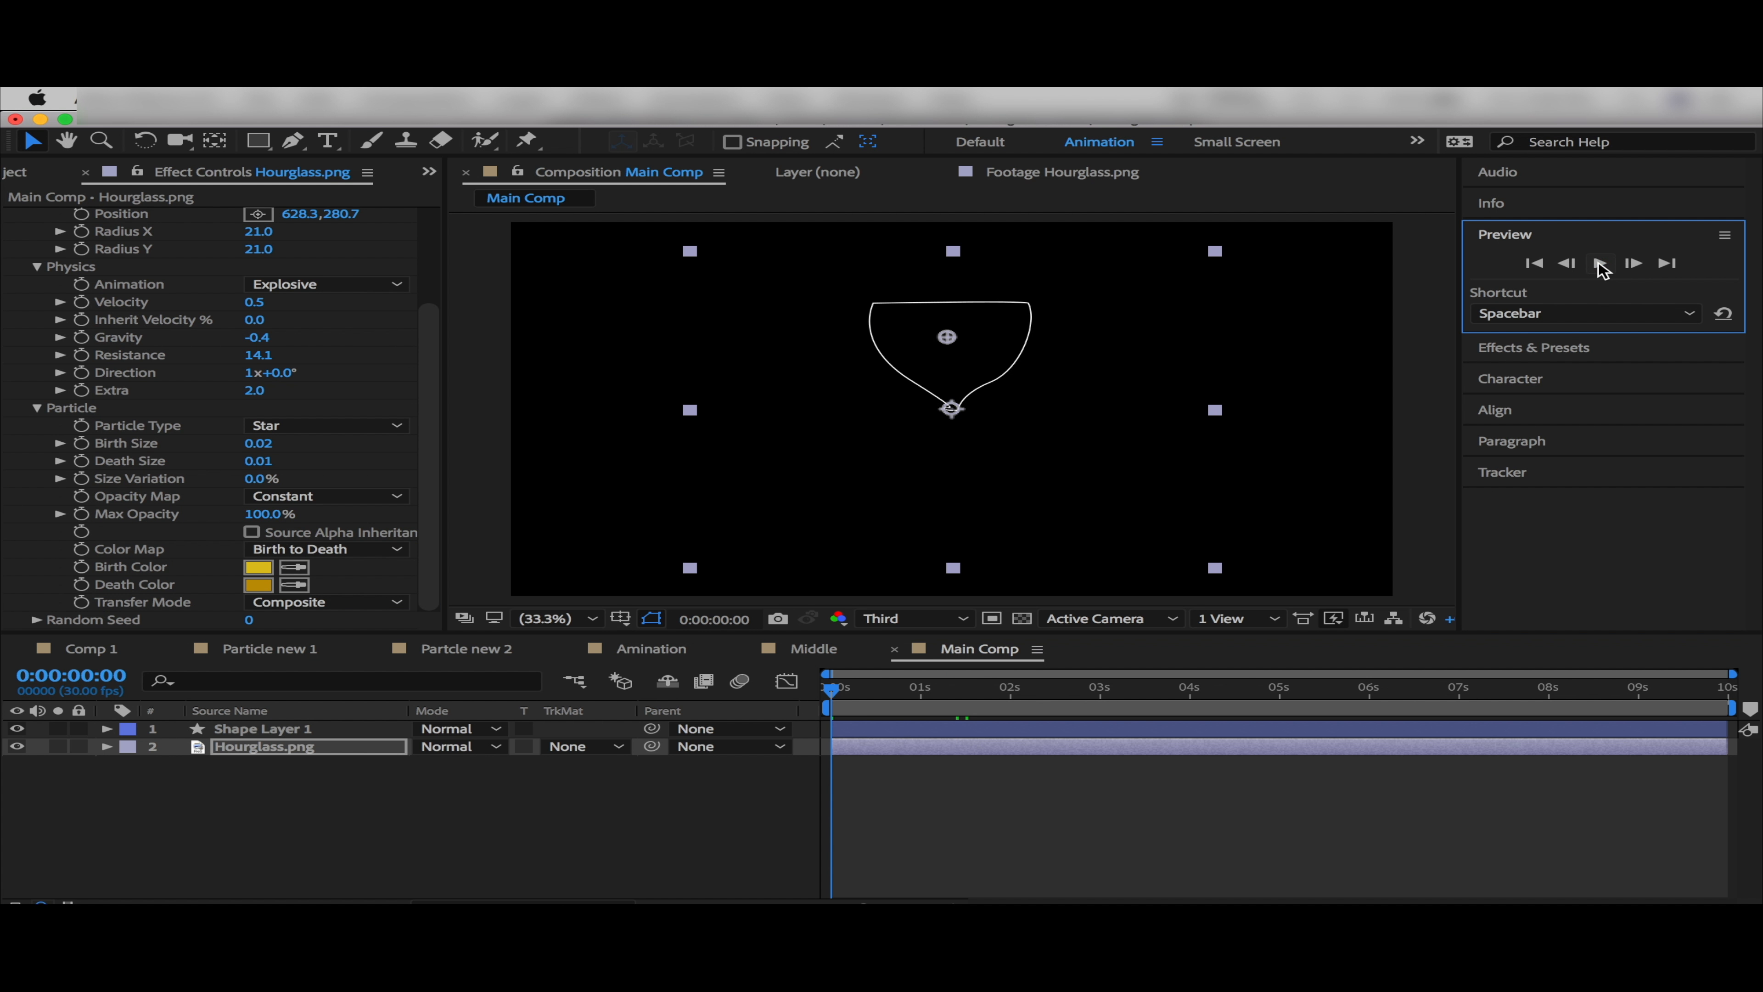
{"action": "left_click", "coordinate": [1600, 264]}
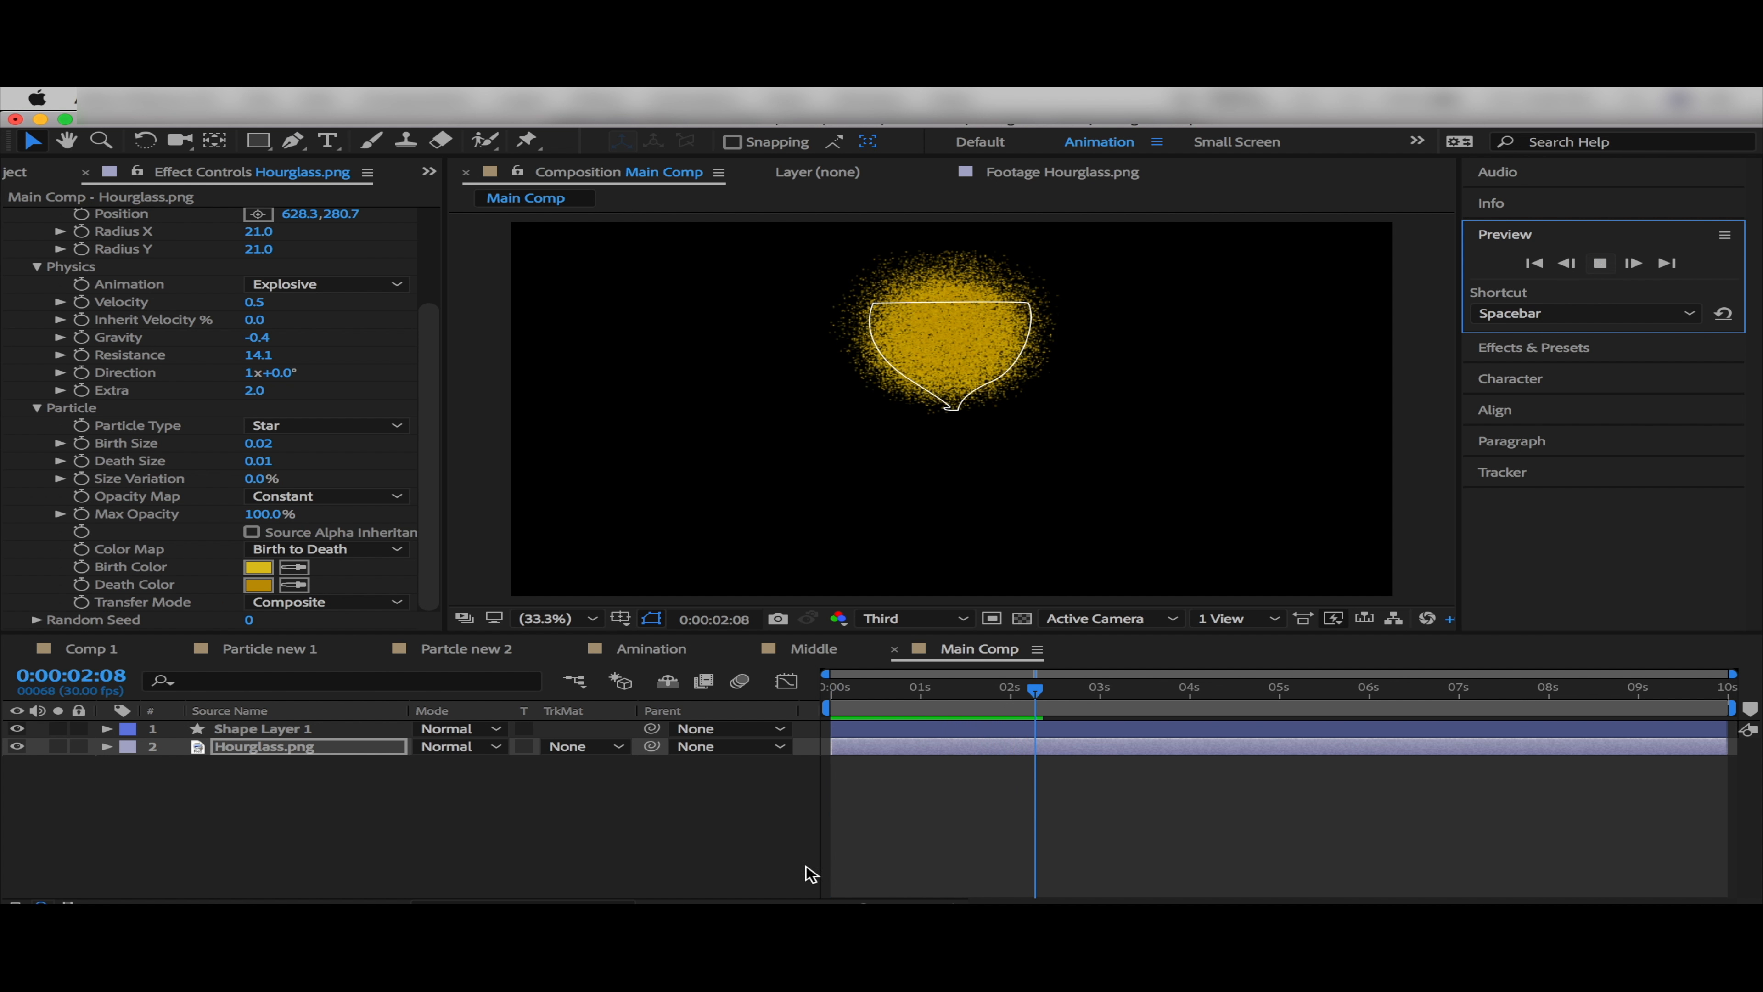
Pre-compose the shape layer and the Hourglass.png layer with all attributes into a new composition named Particle 1
{"action": "left_click", "coordinate": [267, 729], "text": "shift"}
{"action": "right_click", "coordinate": [267, 735]}
{"action": "left_click", "coordinate": [353, 724]}
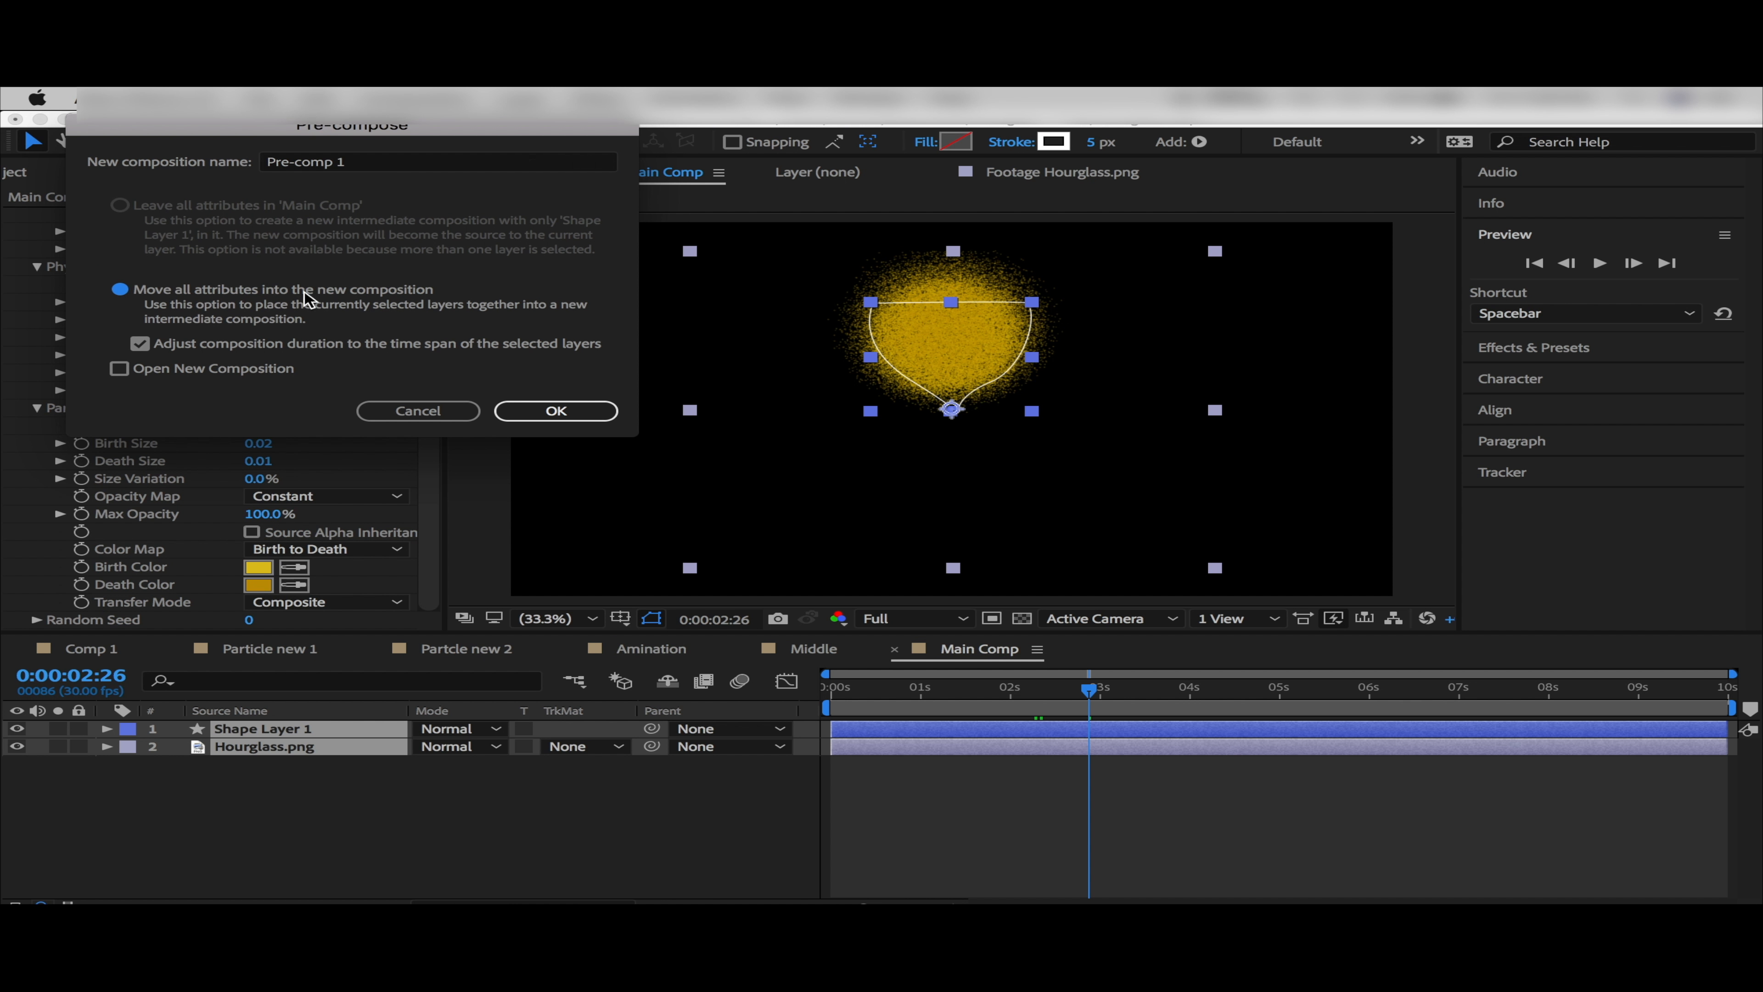
{"action": "type", "text": "Par"}
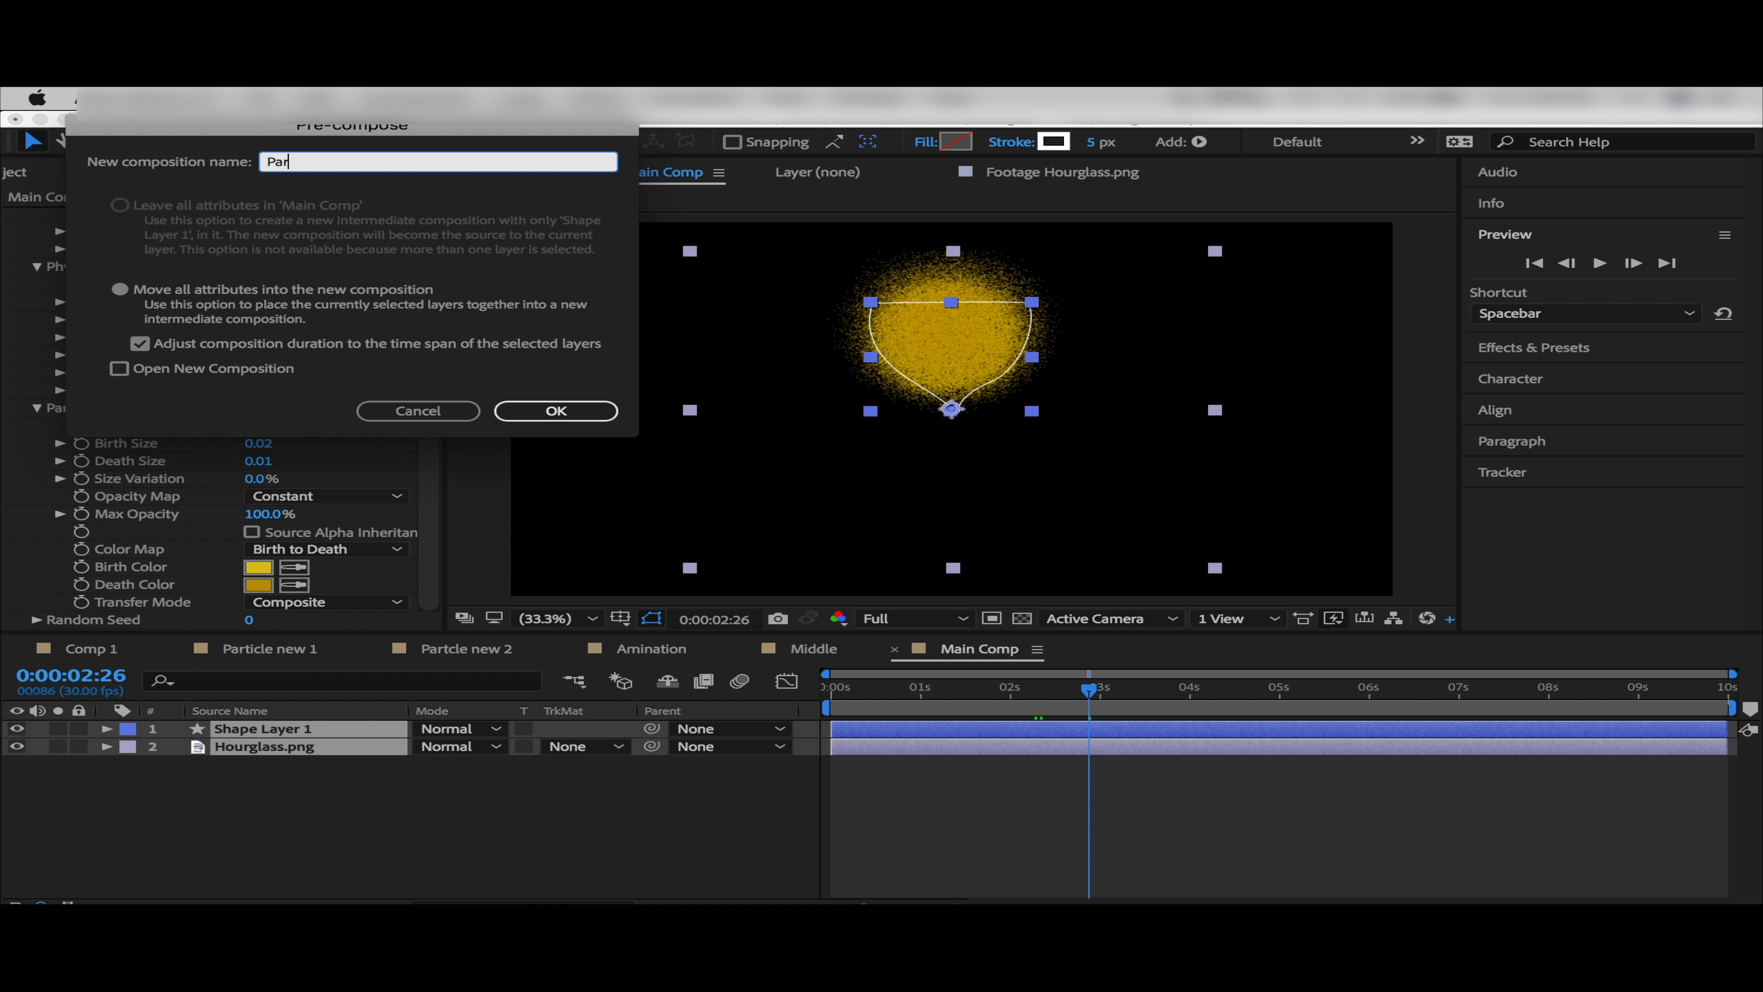
{"action": "type", "text": "ticle 1"}
{"action": "left_click", "coordinate": [566, 409]}
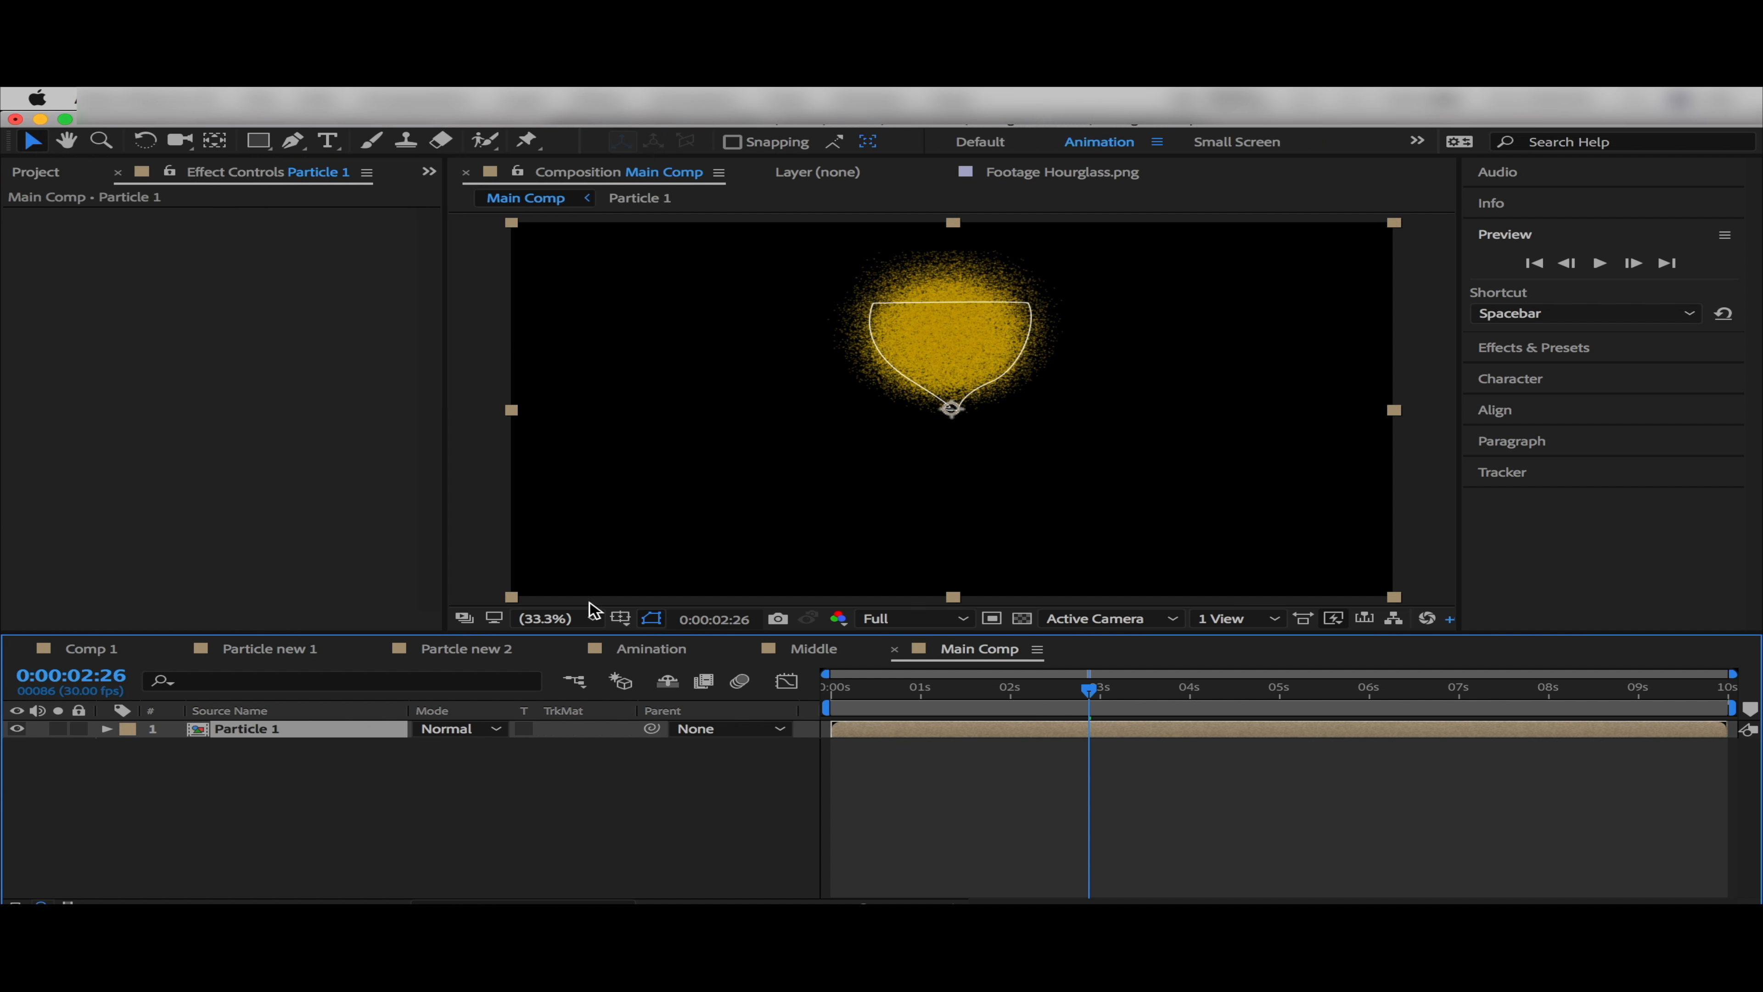
Duplicate the Particle 1 composition in the project and place the copy beneath it in the Main Comp timeline
{"action": "left_click", "coordinate": [38, 172]}
{"action": "left_click", "coordinate": [92, 420]}
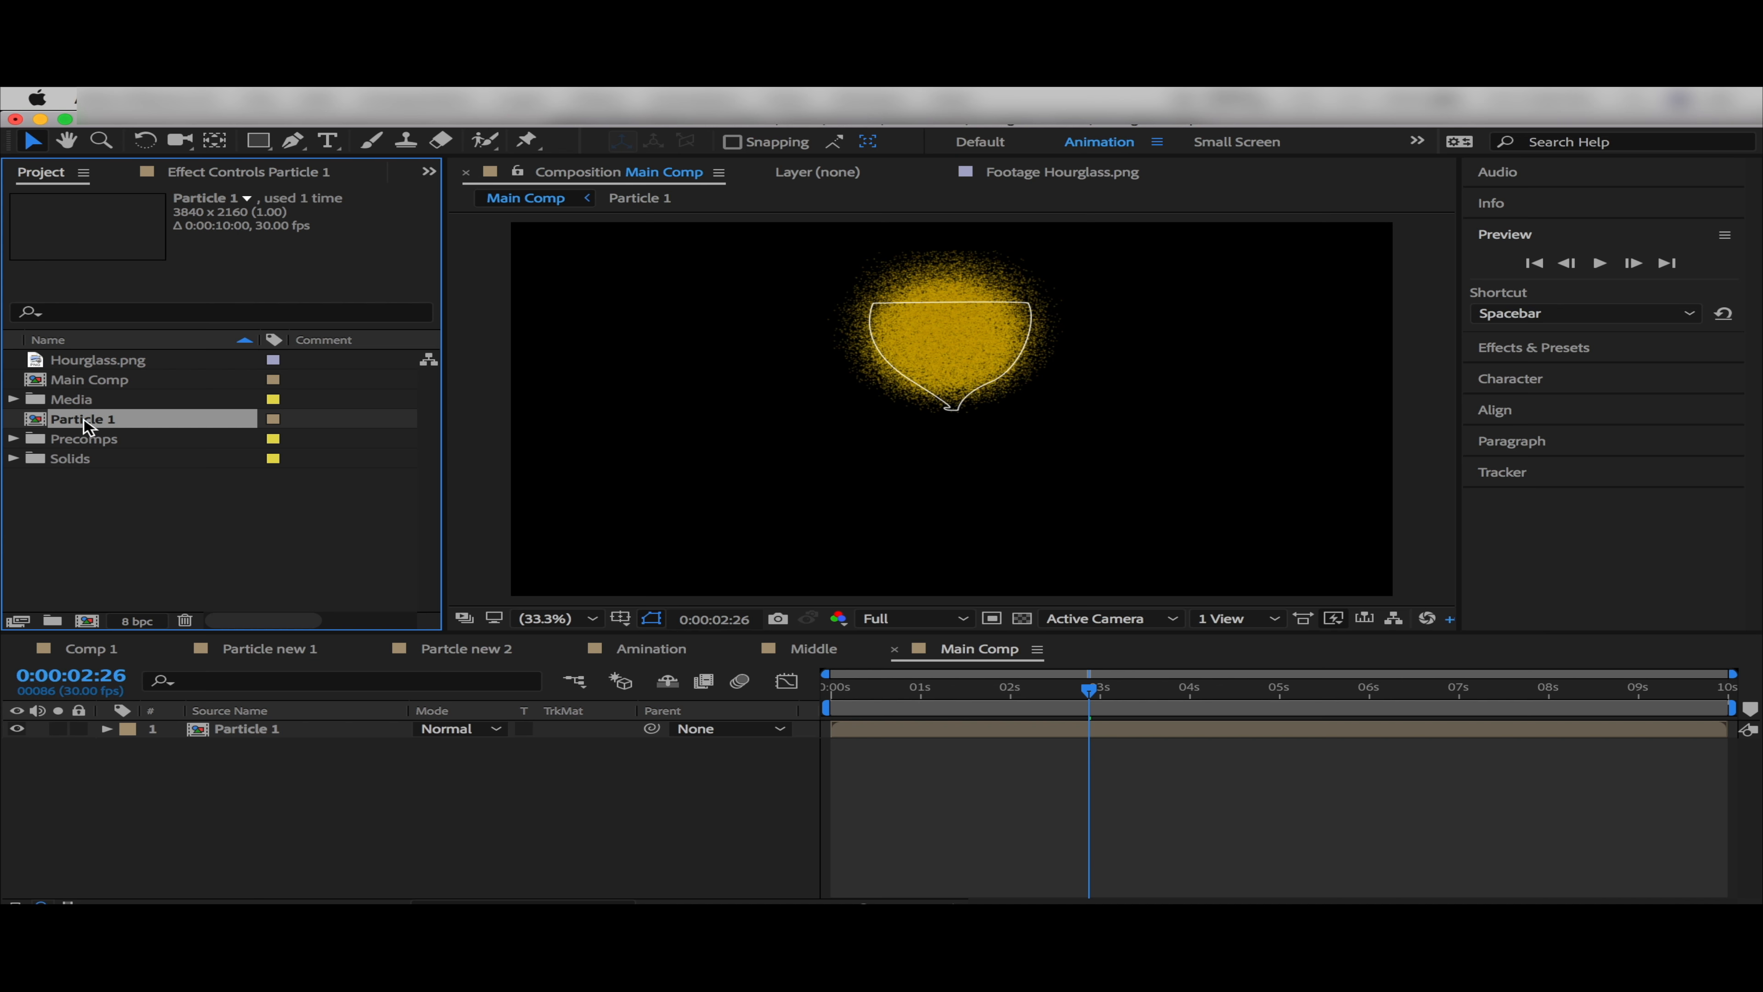
{"action": "key", "text": "super+d"}
{"action": "left_click_drag", "start_coordinate": [93, 439], "coordinate": [255, 760]}
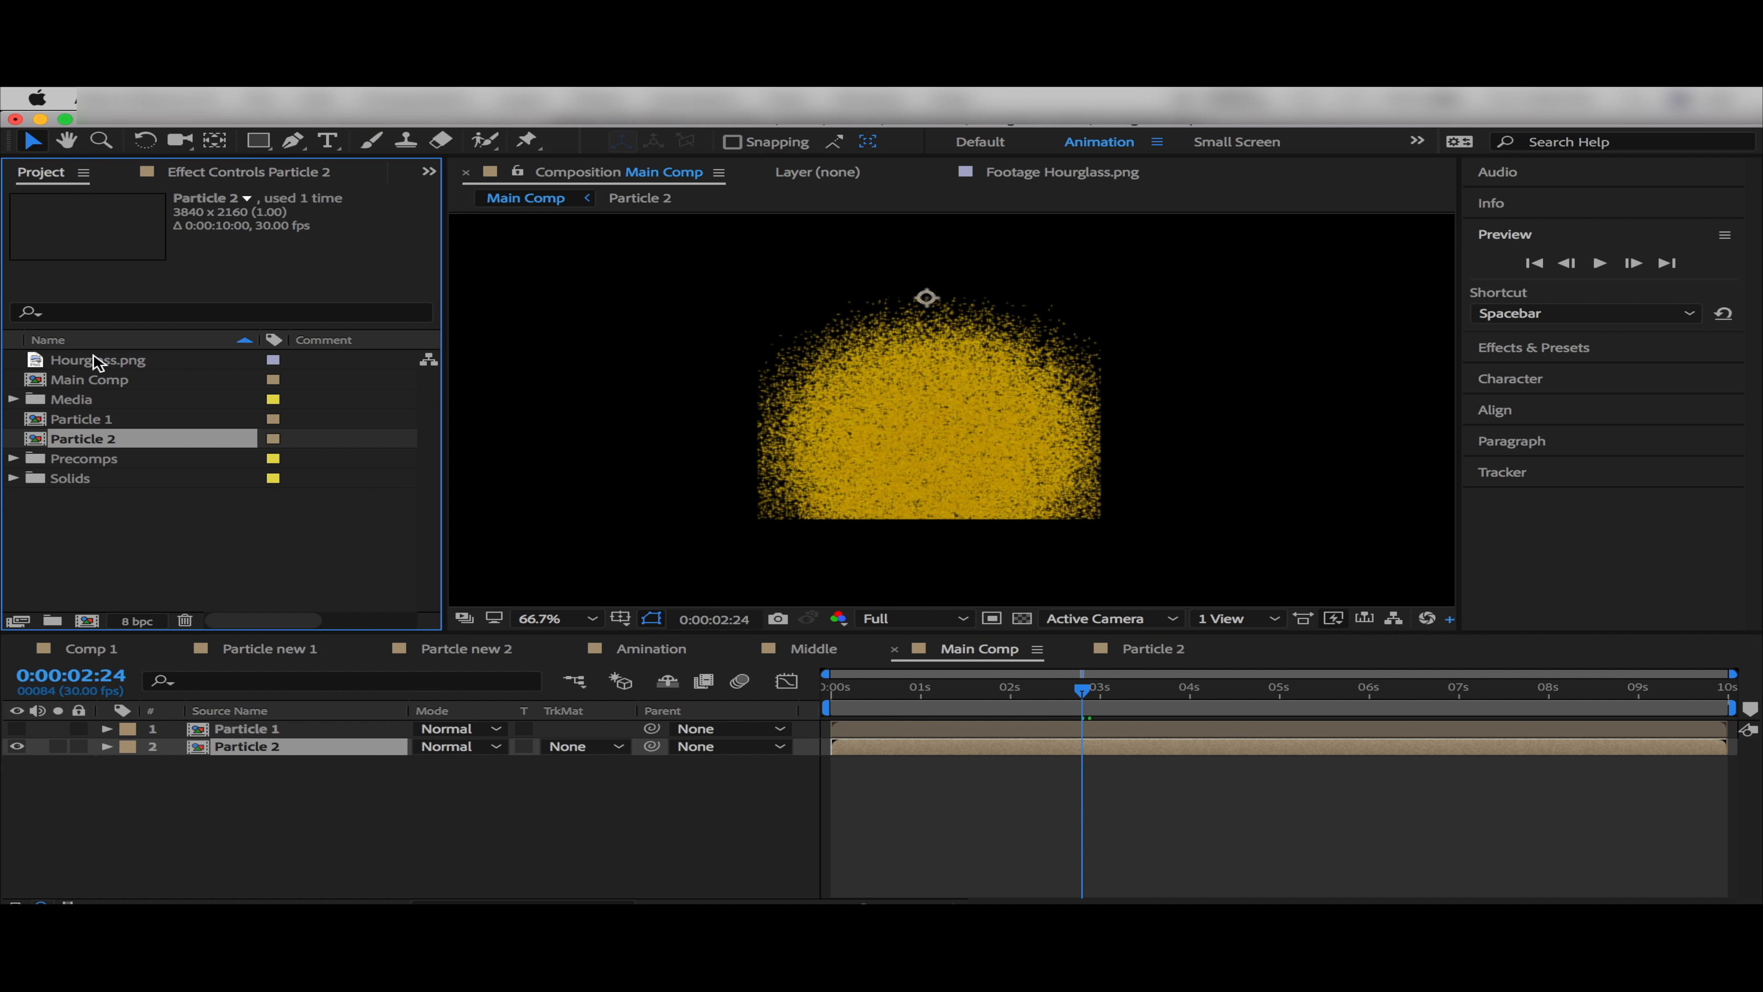
Add Hourglass.png to the Main Comp timeline, scale it to 179% and place it beneath the Particle 1 and Particle 2 layers
{"action": "left_click_drag", "start_coordinate": [97, 359], "coordinate": [226, 721]}
{"action": "key", "text": "s"}
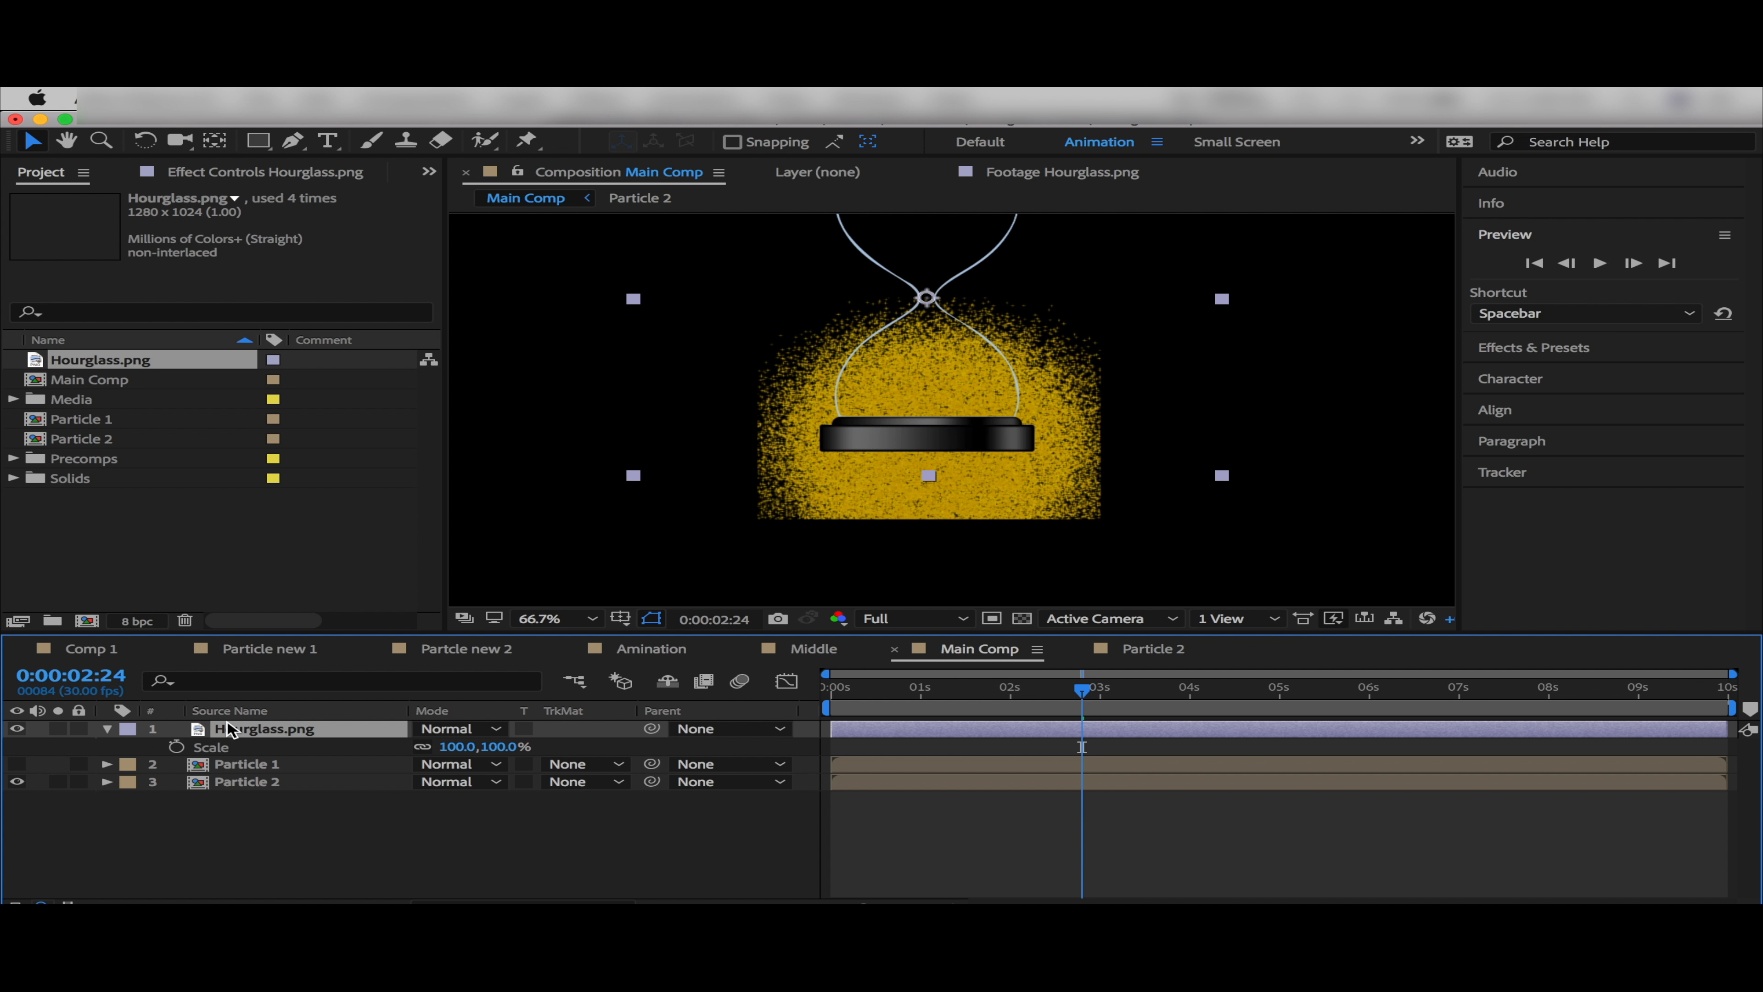
{"action": "left_click", "coordinate": [452, 748]}
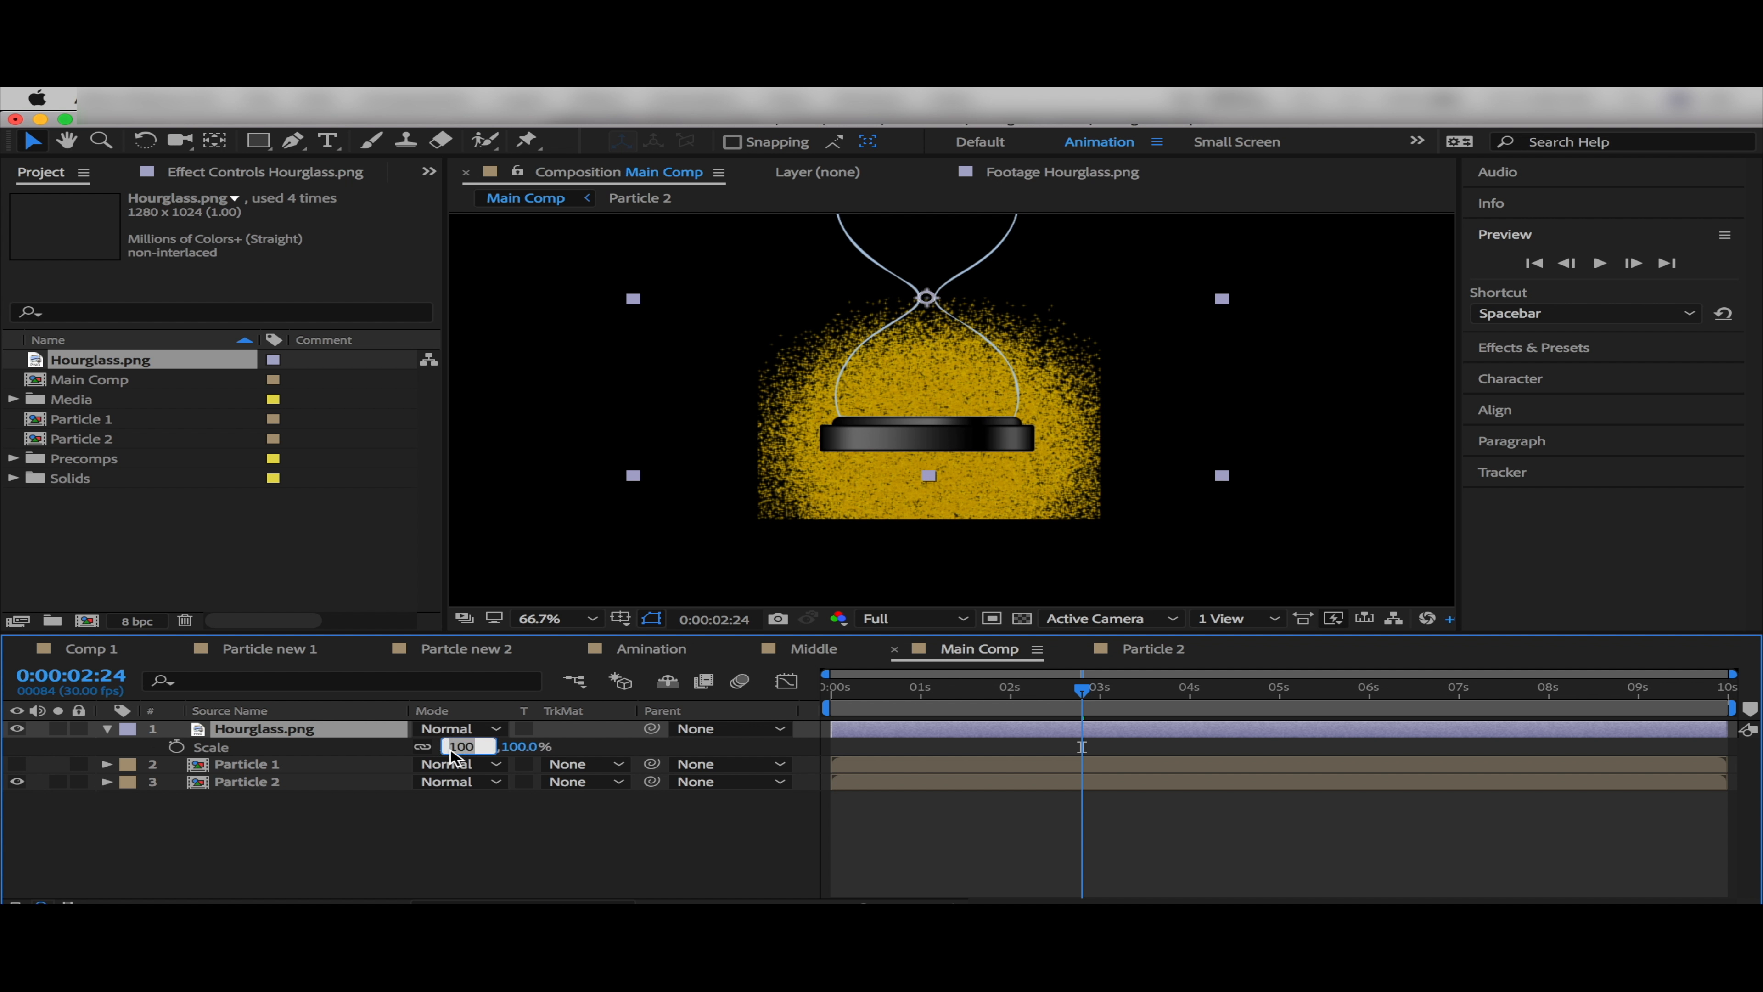
{"action": "key", "text": "Return"}
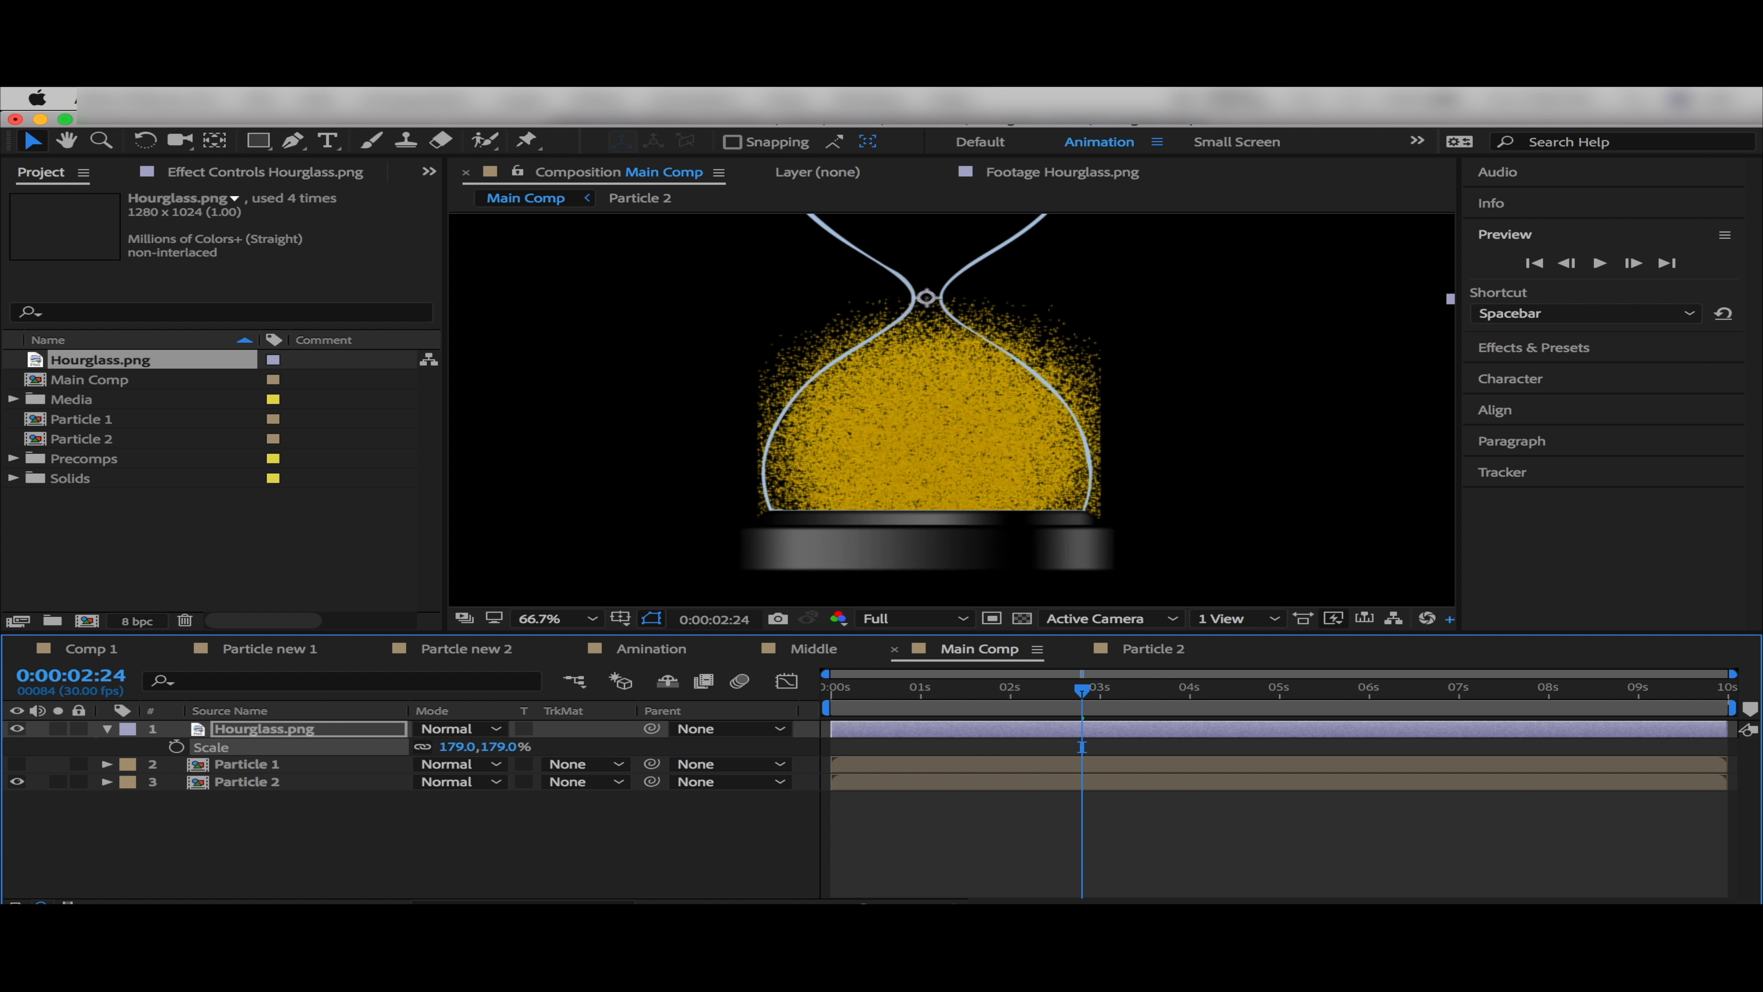
{"action": "left_click_drag", "start_coordinate": [233, 731], "coordinate": [243, 799]}
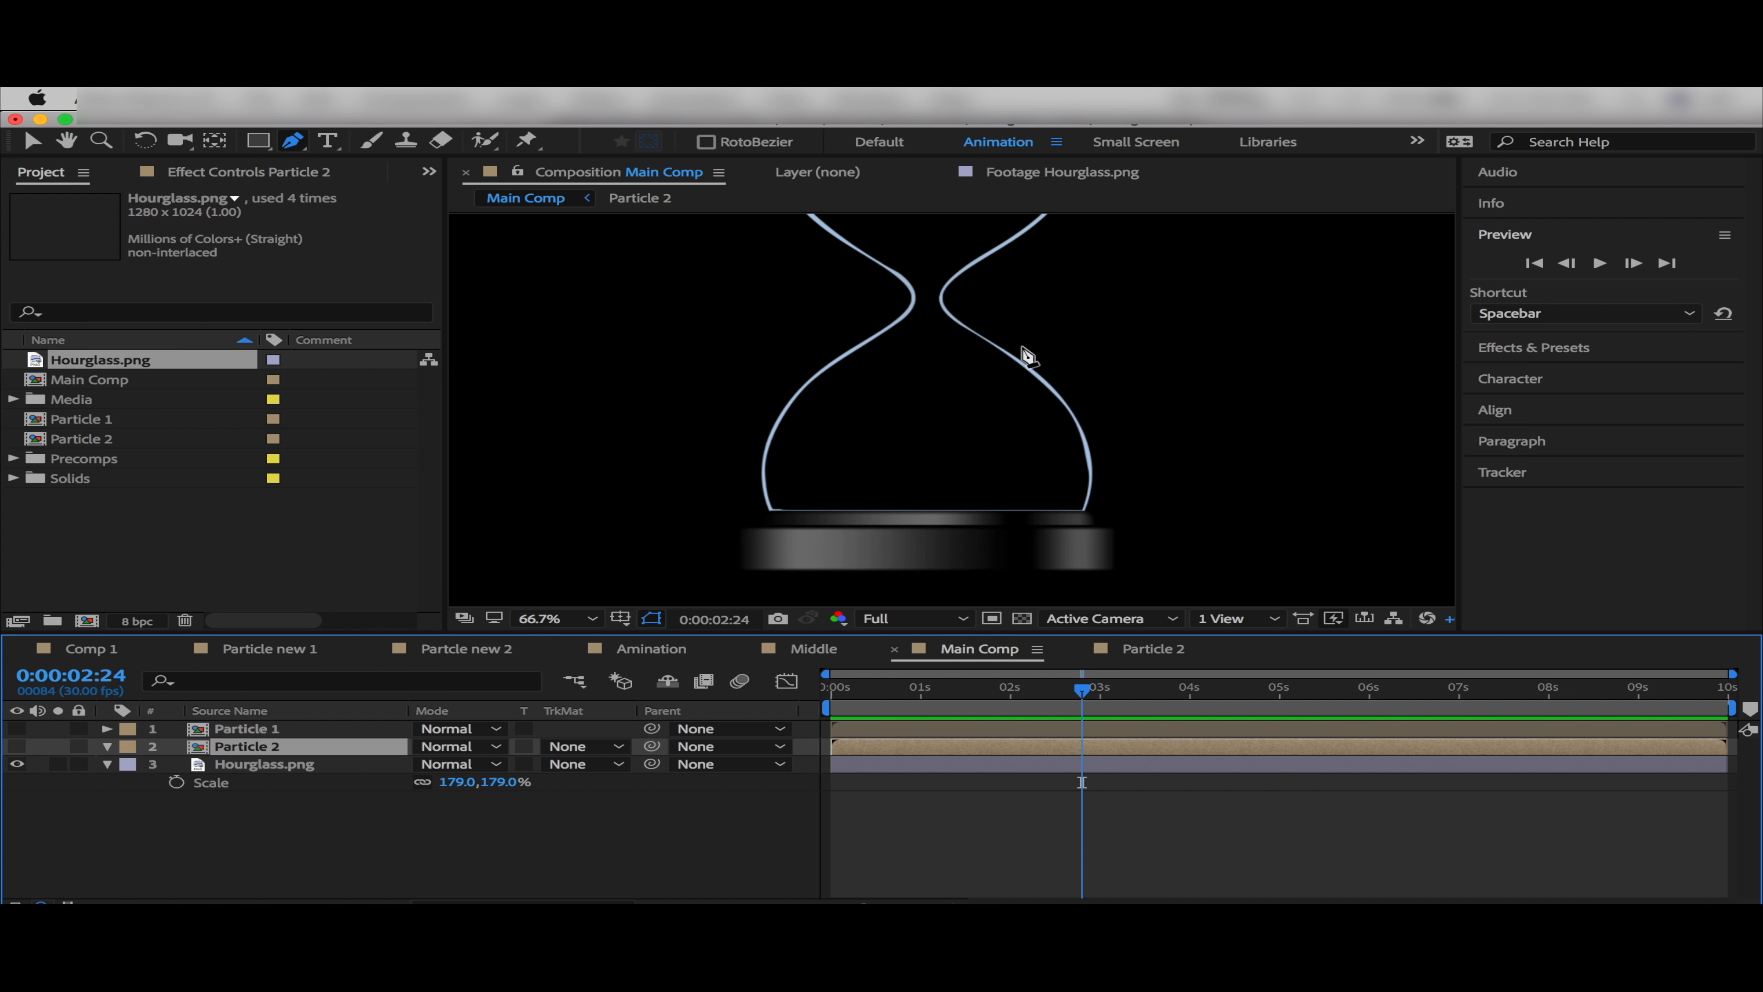
Mask the Particle 2 layer with the Pen tool along the outline of the lower glass bulb and show the layer
{"action": "left_click", "coordinate": [926, 309]}
{"action": "left_click", "coordinate": [900, 316]}
{"action": "left_click", "coordinate": [882, 329]}
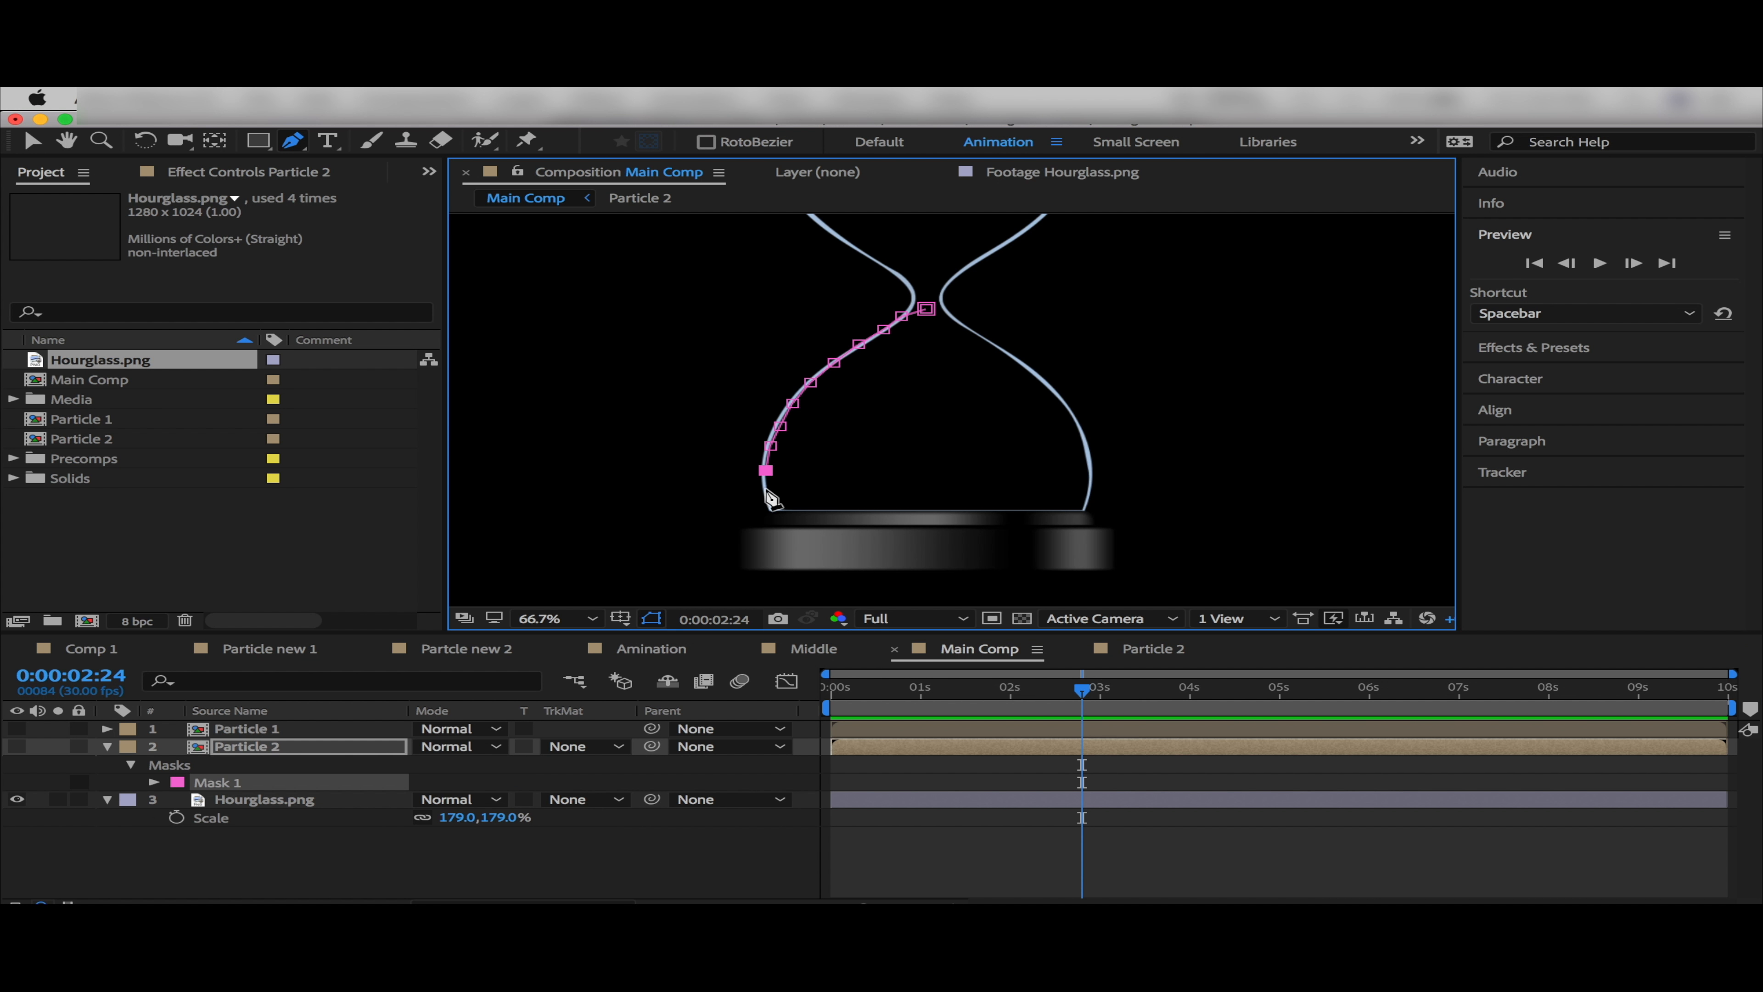
{"action": "left_click", "coordinate": [1081, 508]}
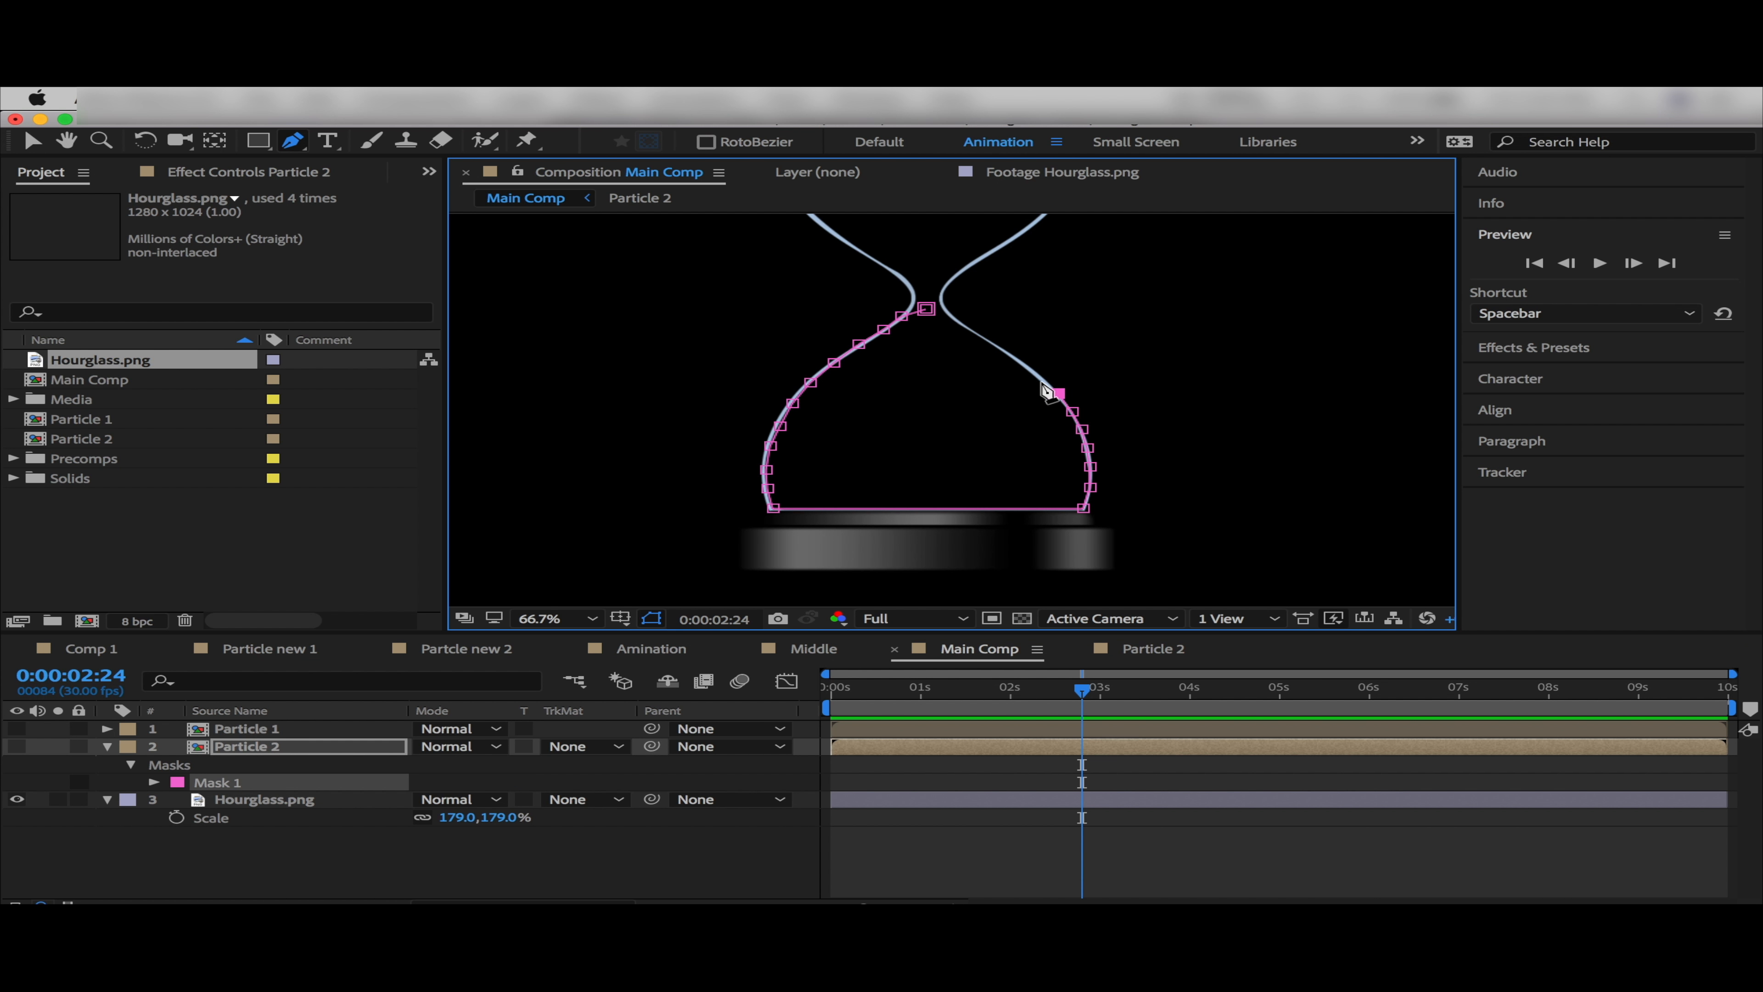
{"action": "left_click", "coordinate": [926, 309]}
{"action": "left_click", "coordinate": [16, 746]}
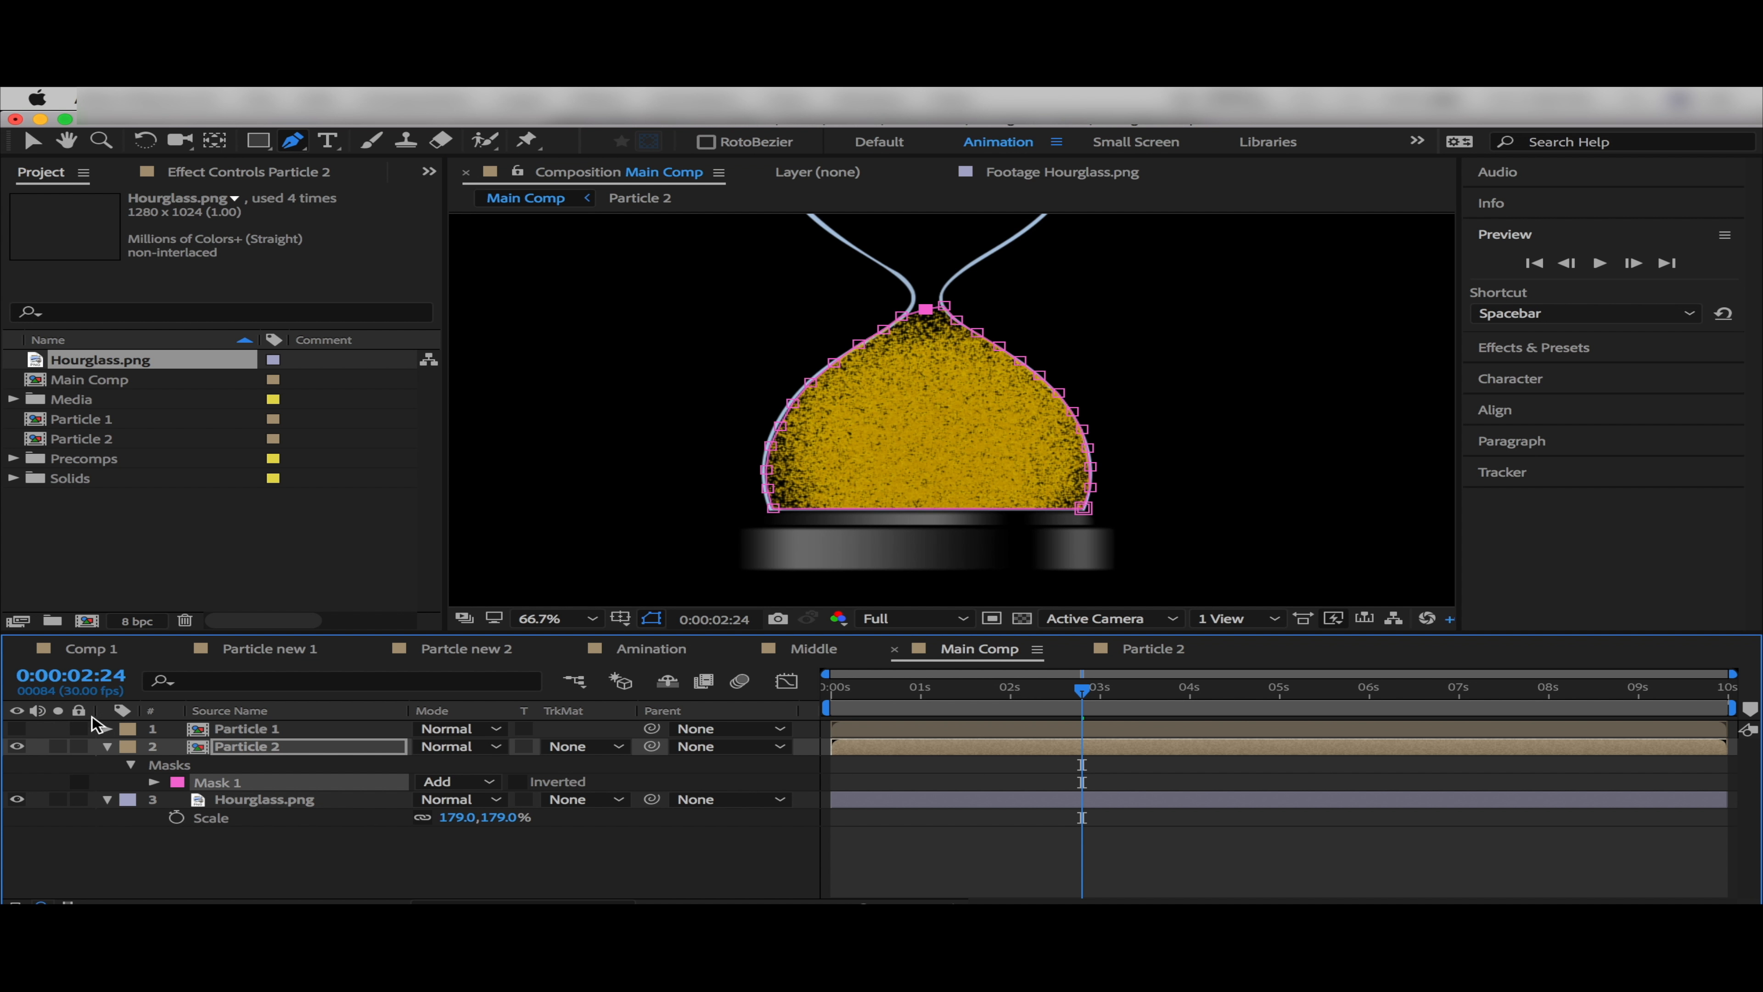
{"action": "left_click", "coordinate": [31, 141]}
{"action": "left_click", "coordinate": [555, 618]}
{"action": "left_click", "coordinate": [562, 755]}
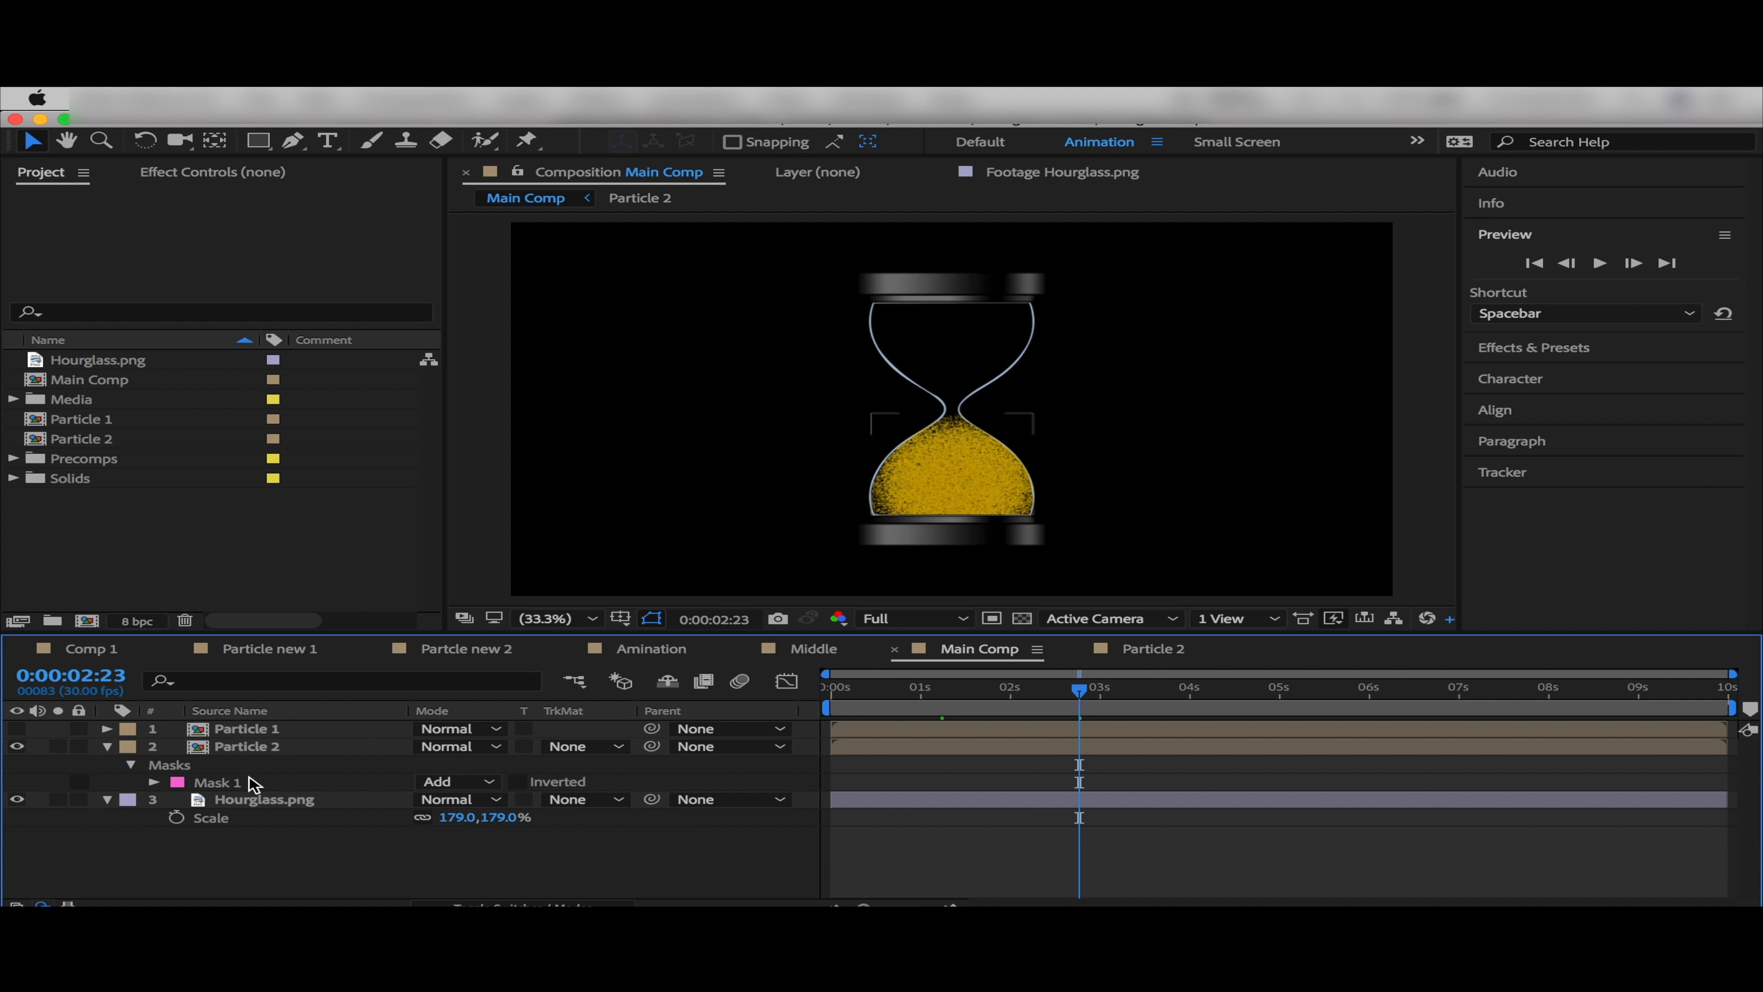
Mask the Particle 1 layer with the Pen tool along the outline of the upper glass bulb
{"action": "left_click", "coordinate": [250, 729]}
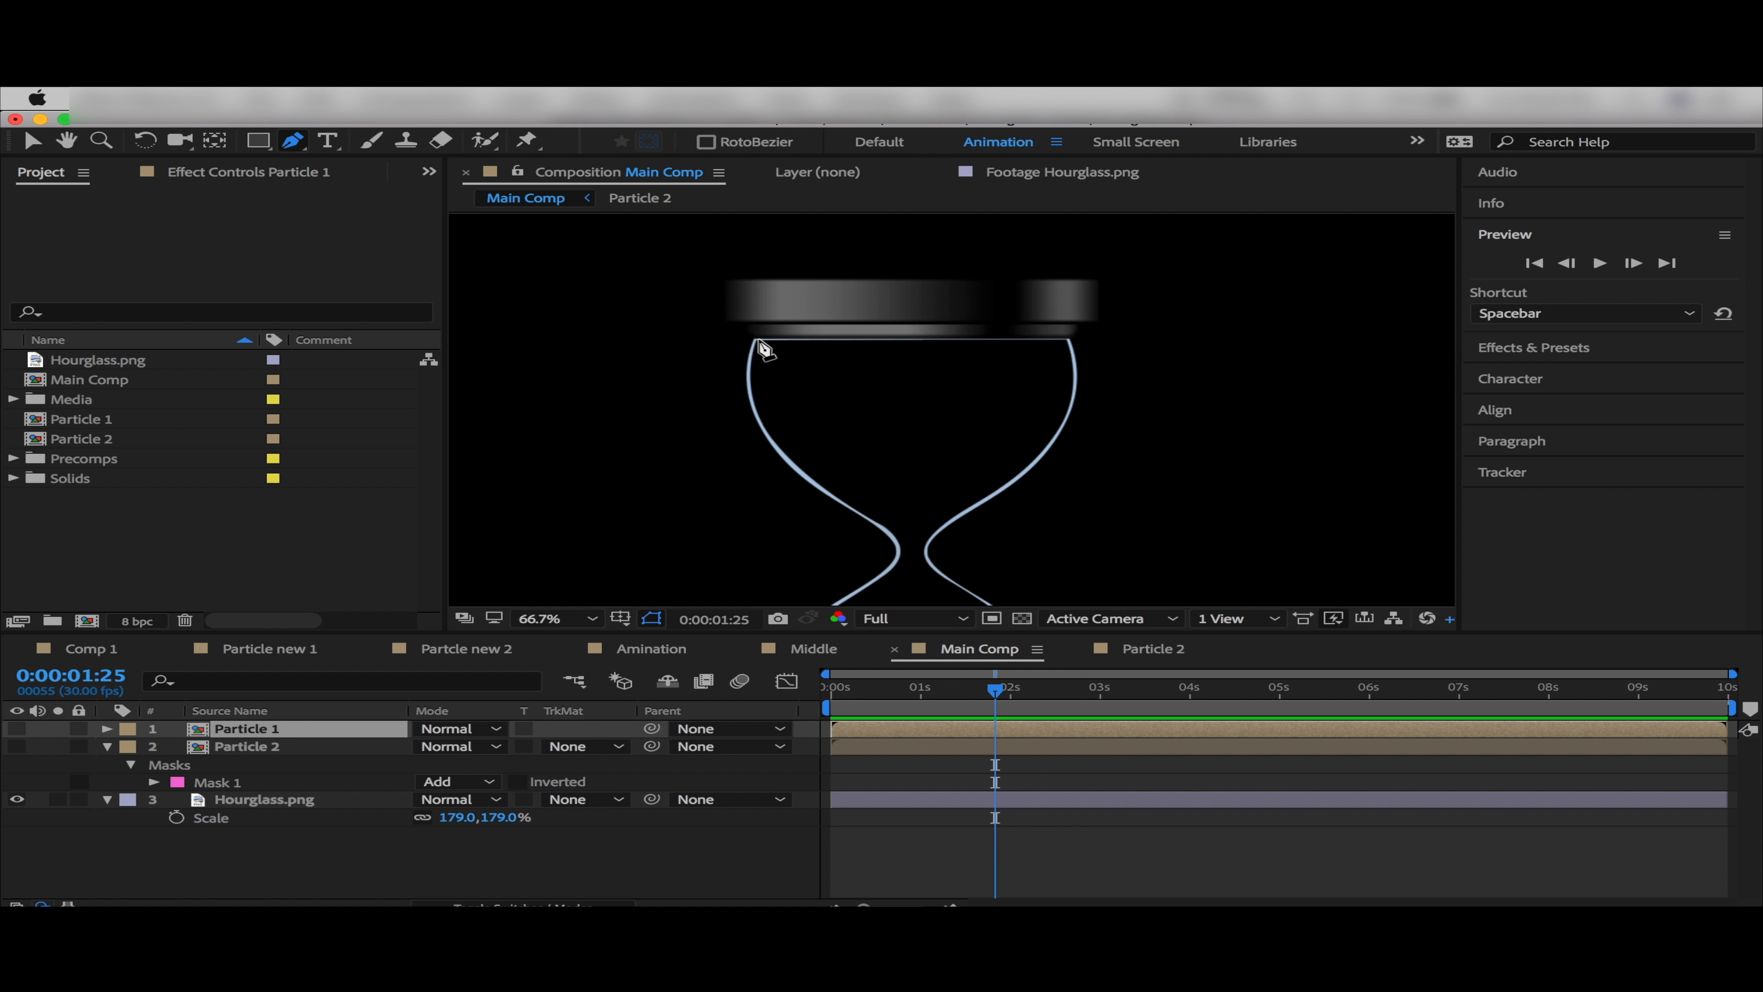
{"action": "left_click", "coordinate": [755, 339]}
{"action": "left_click", "coordinate": [1066, 340]}
{"action": "left_click_drag", "start_coordinate": [1062, 426], "coordinate": [1034, 463]}
{"action": "left_click", "coordinate": [971, 506]}
{"action": "left_click", "coordinate": [941, 526]}
{"action": "left_click", "coordinate": [925, 547]}
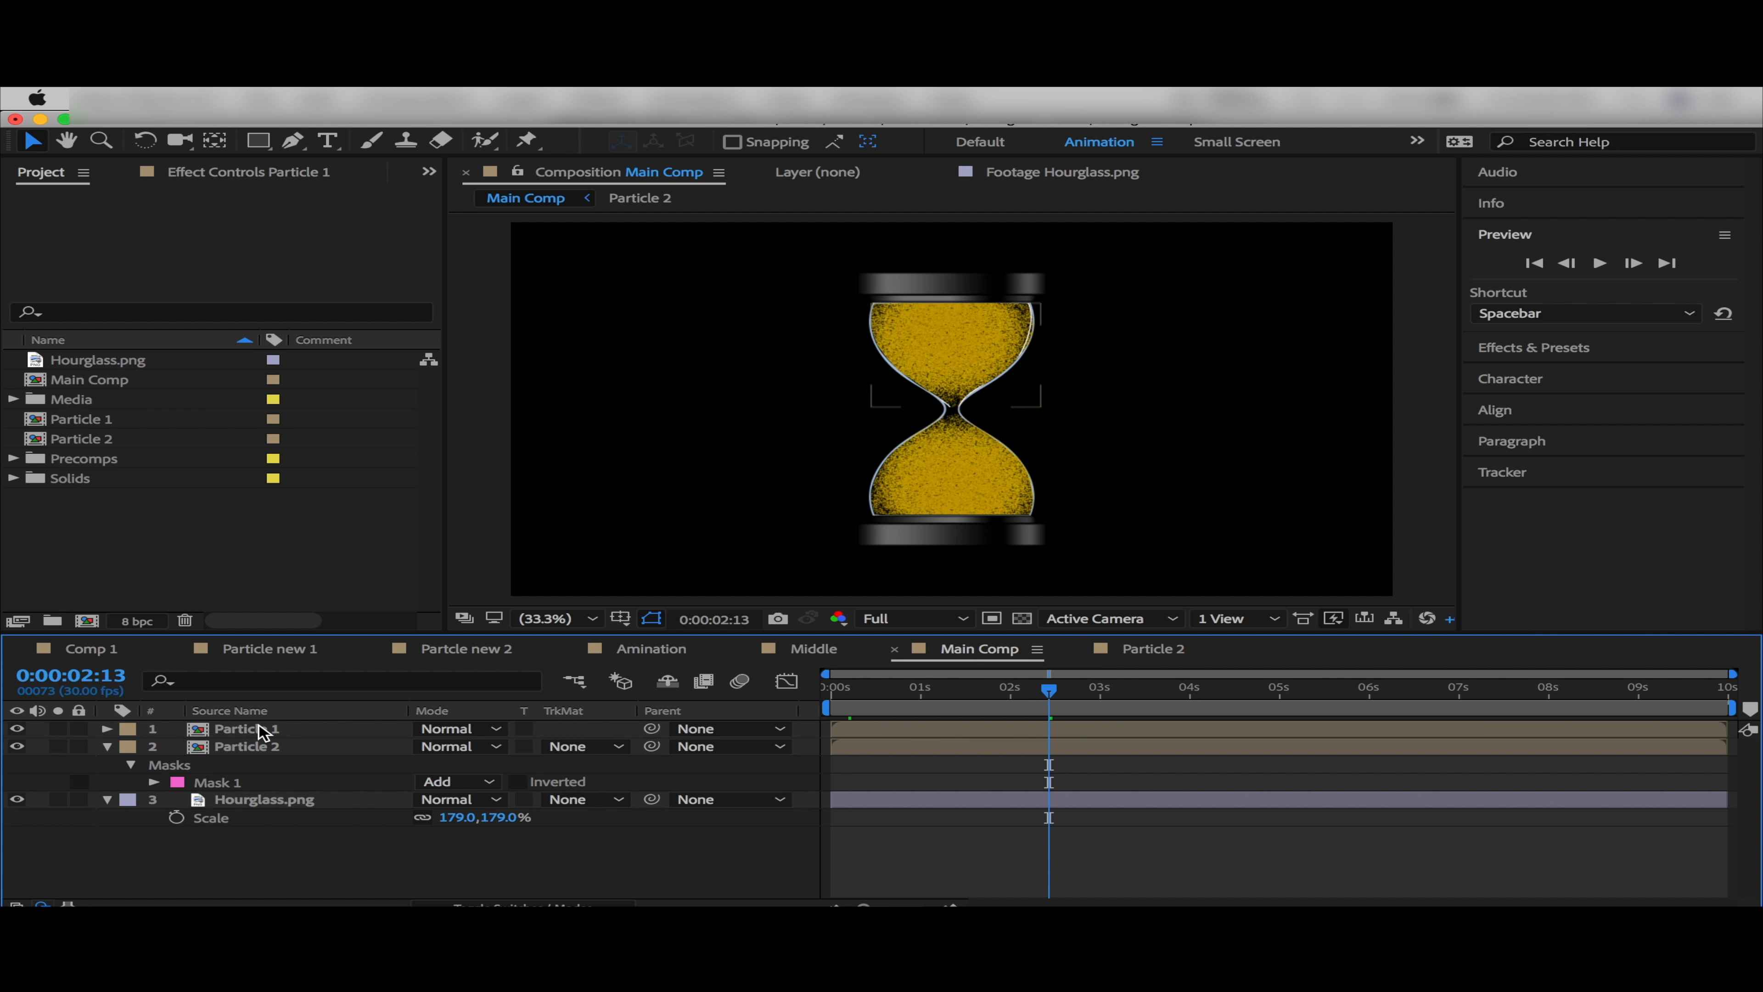
Delete Shape Layer 1 from the Particle 1 composition
{"action": "double_click", "coordinate": [250, 727]}
{"action": "left_click", "coordinate": [243, 729]}
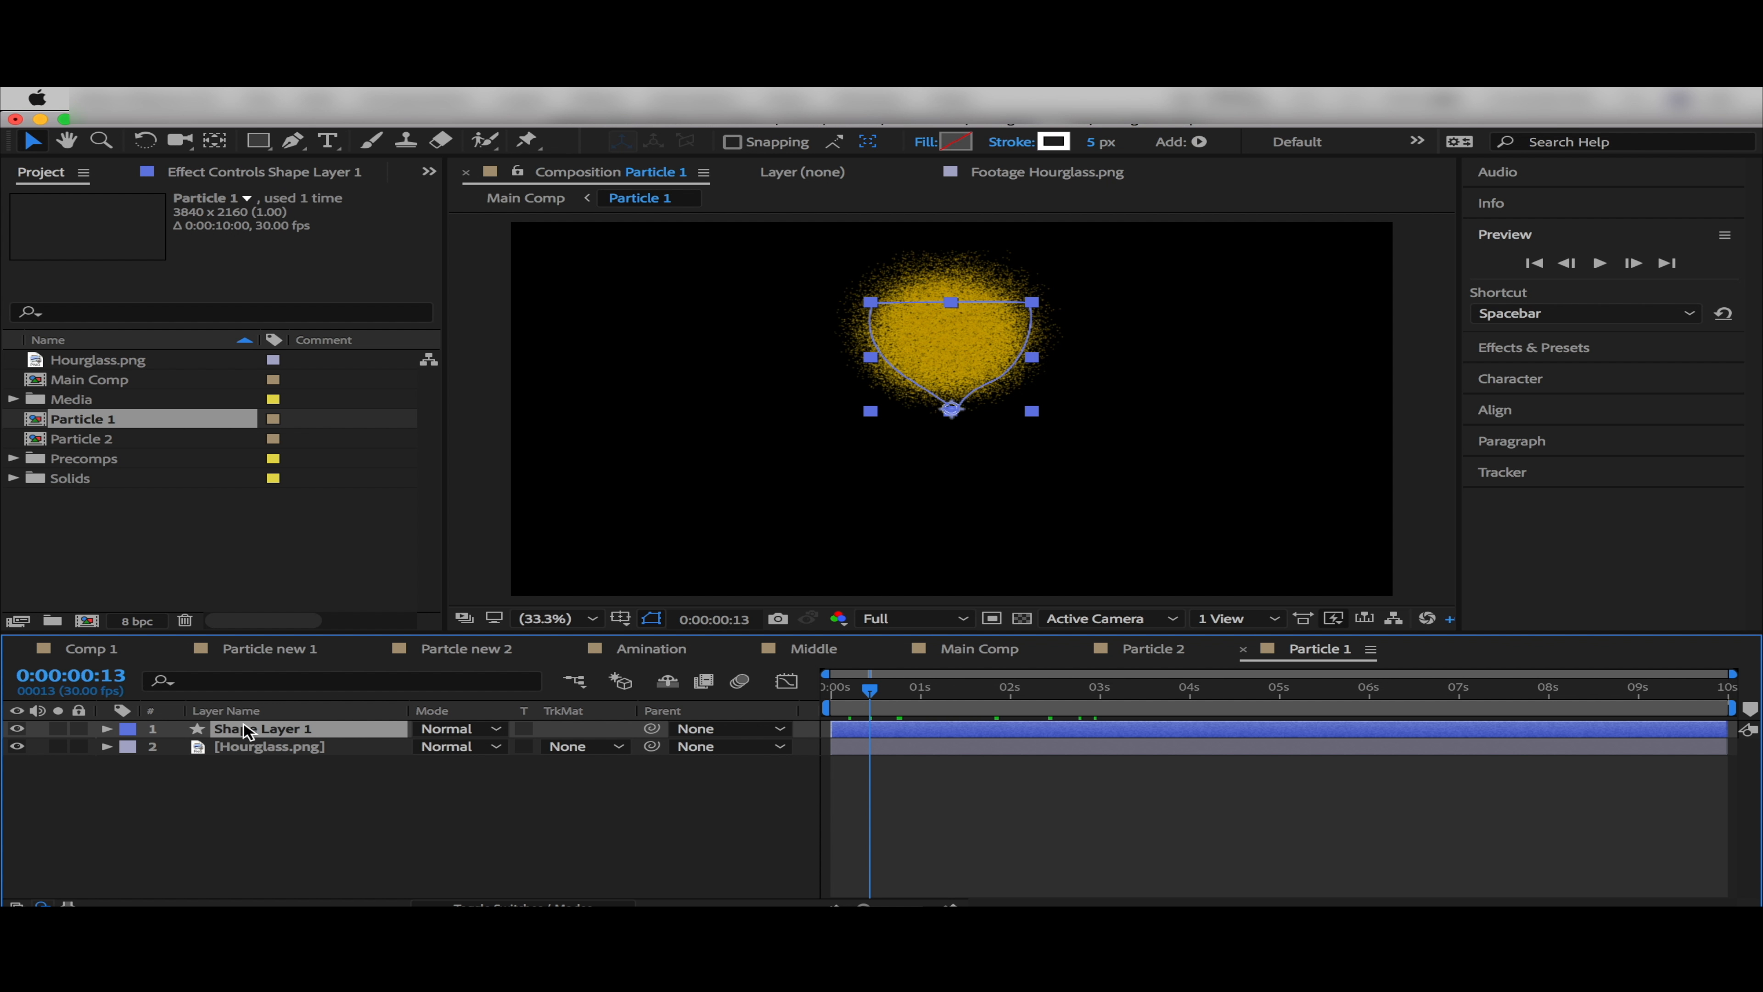
{"action": "key", "text": "Delete"}
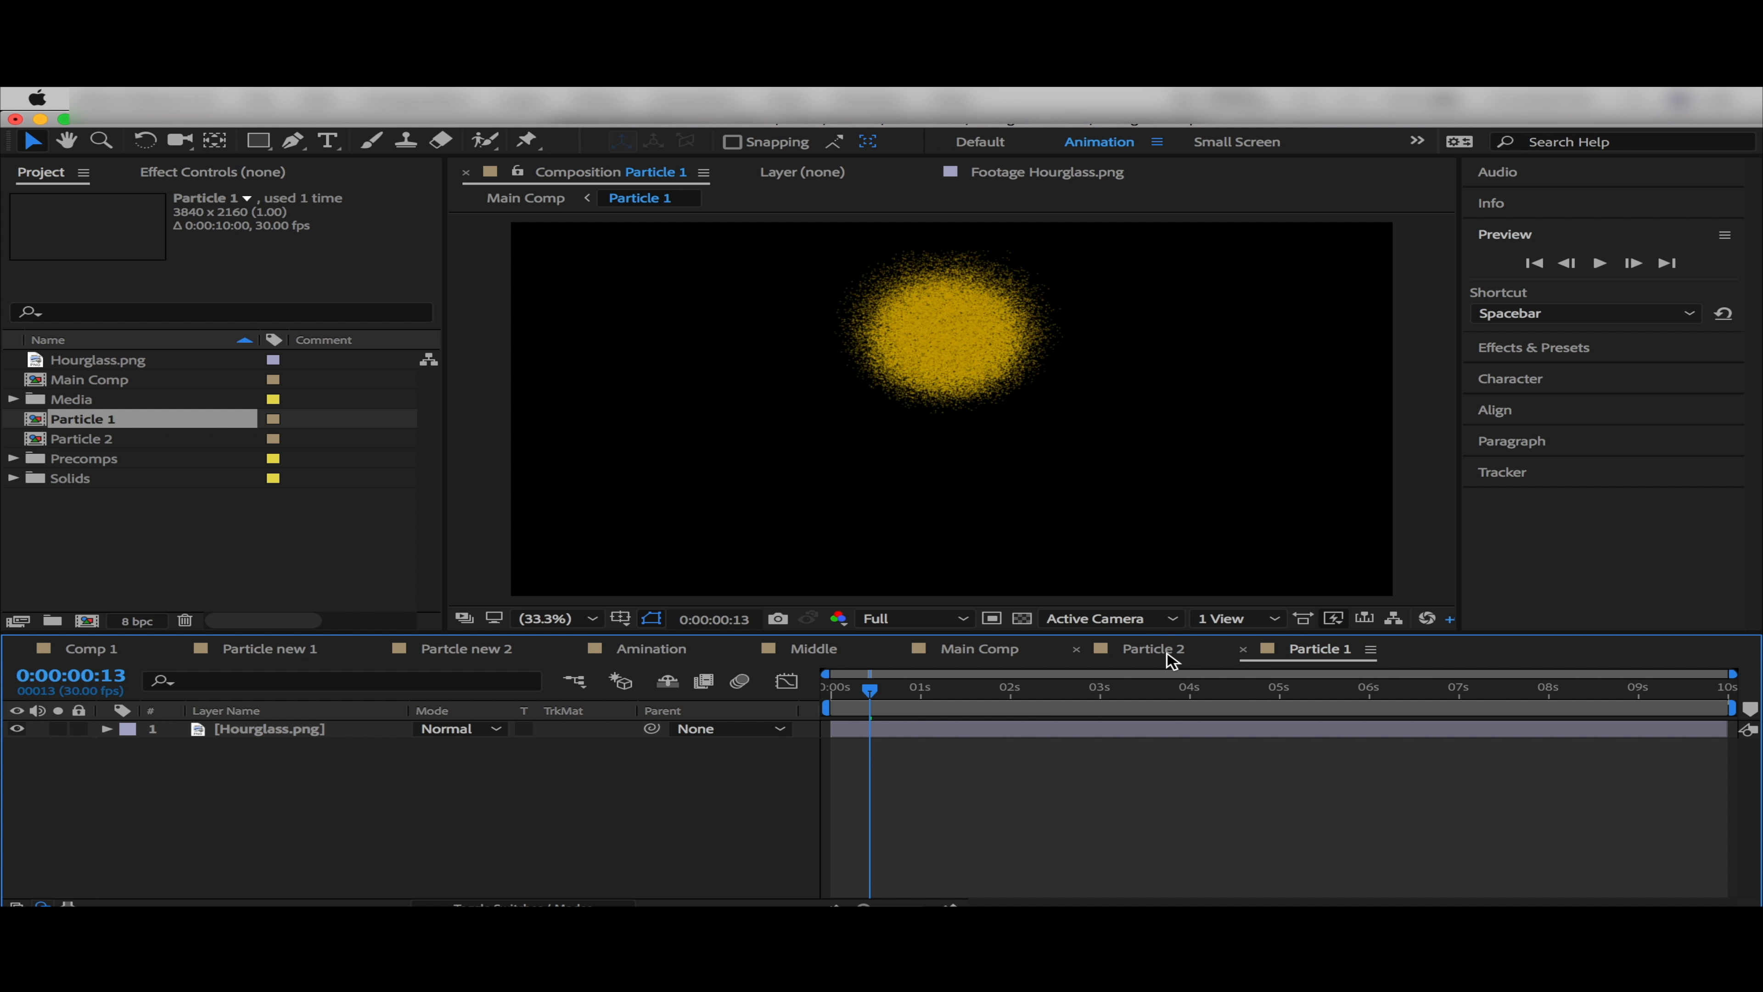
Add Hourglass.png as the top layer of the Particle 2 composition and scale it to 179%
{"action": "left_click", "coordinate": [1153, 648]}
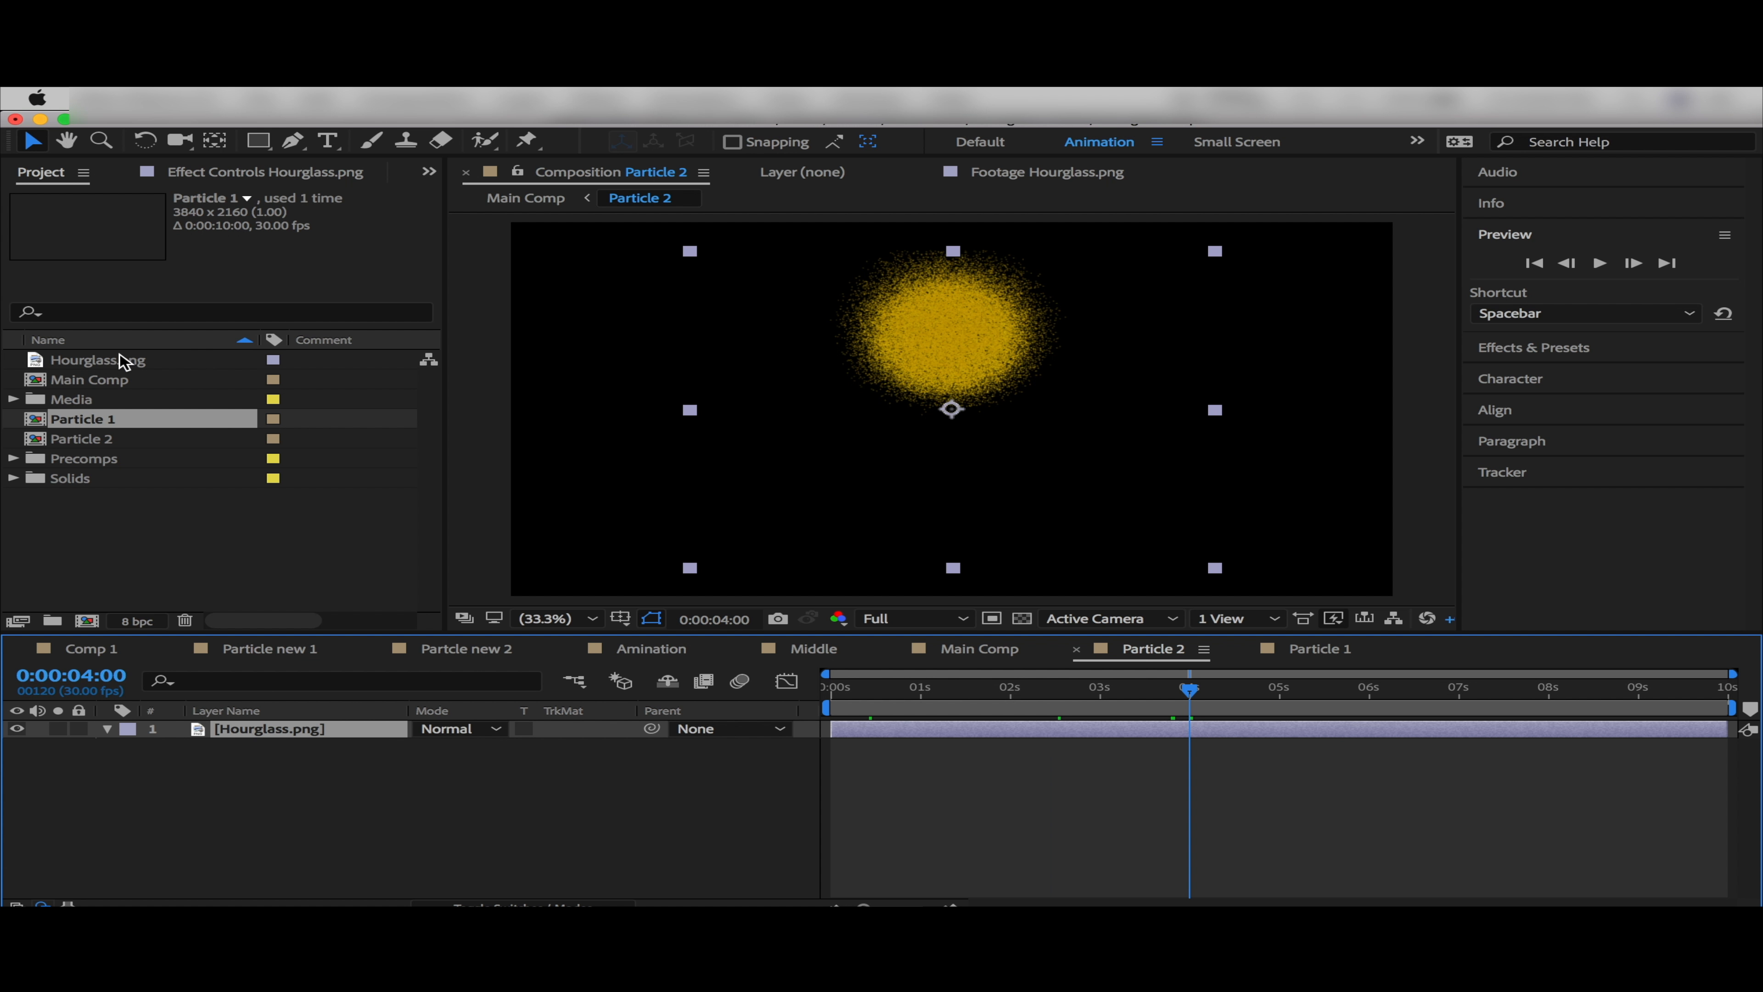
{"action": "left_click_drag", "start_coordinate": [119, 361], "coordinate": [196, 737]}
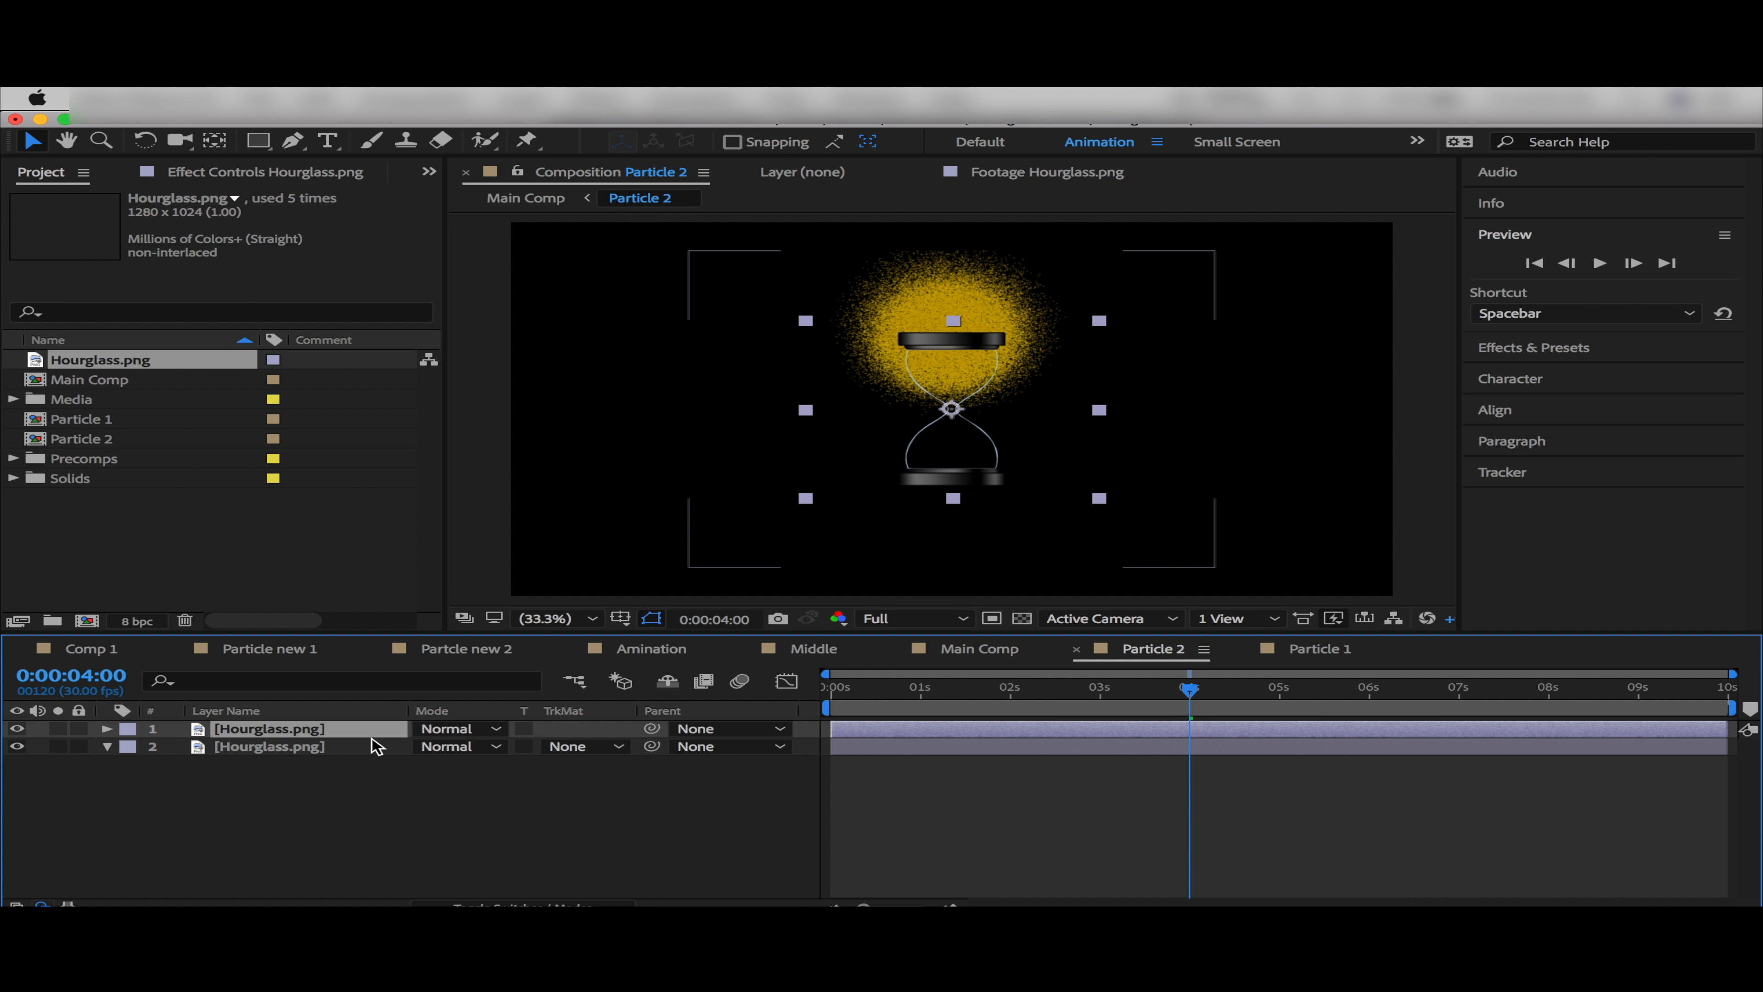
{"action": "key", "text": "s"}
{"action": "left_click", "coordinate": [459, 746]}
{"action": "type", "text": "179"}
{"action": "key", "text": "Return"}
Keyframe the CC Particle Systems II producer Position of the sand layer at 0:00:04:00 with the value 632.6, 266.5
{"action": "left_click", "coordinate": [267, 764]}
{"action": "left_click", "coordinate": [292, 173]}
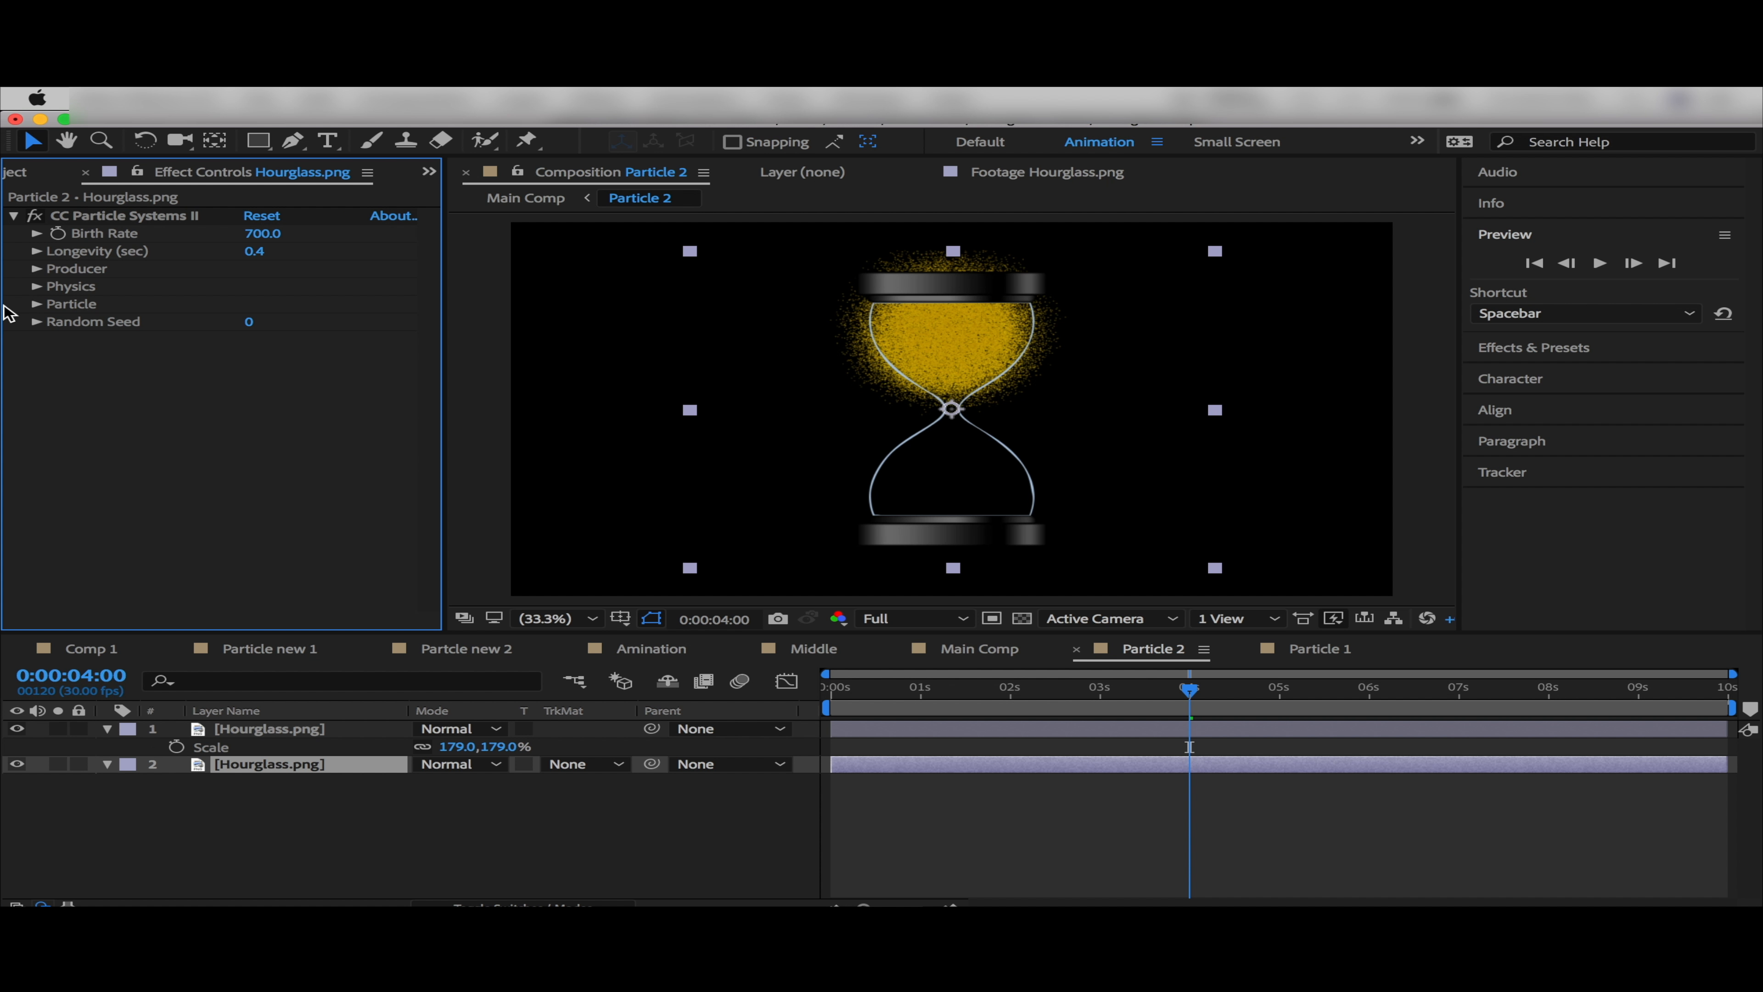
{"action": "left_click", "coordinate": [36, 286]}
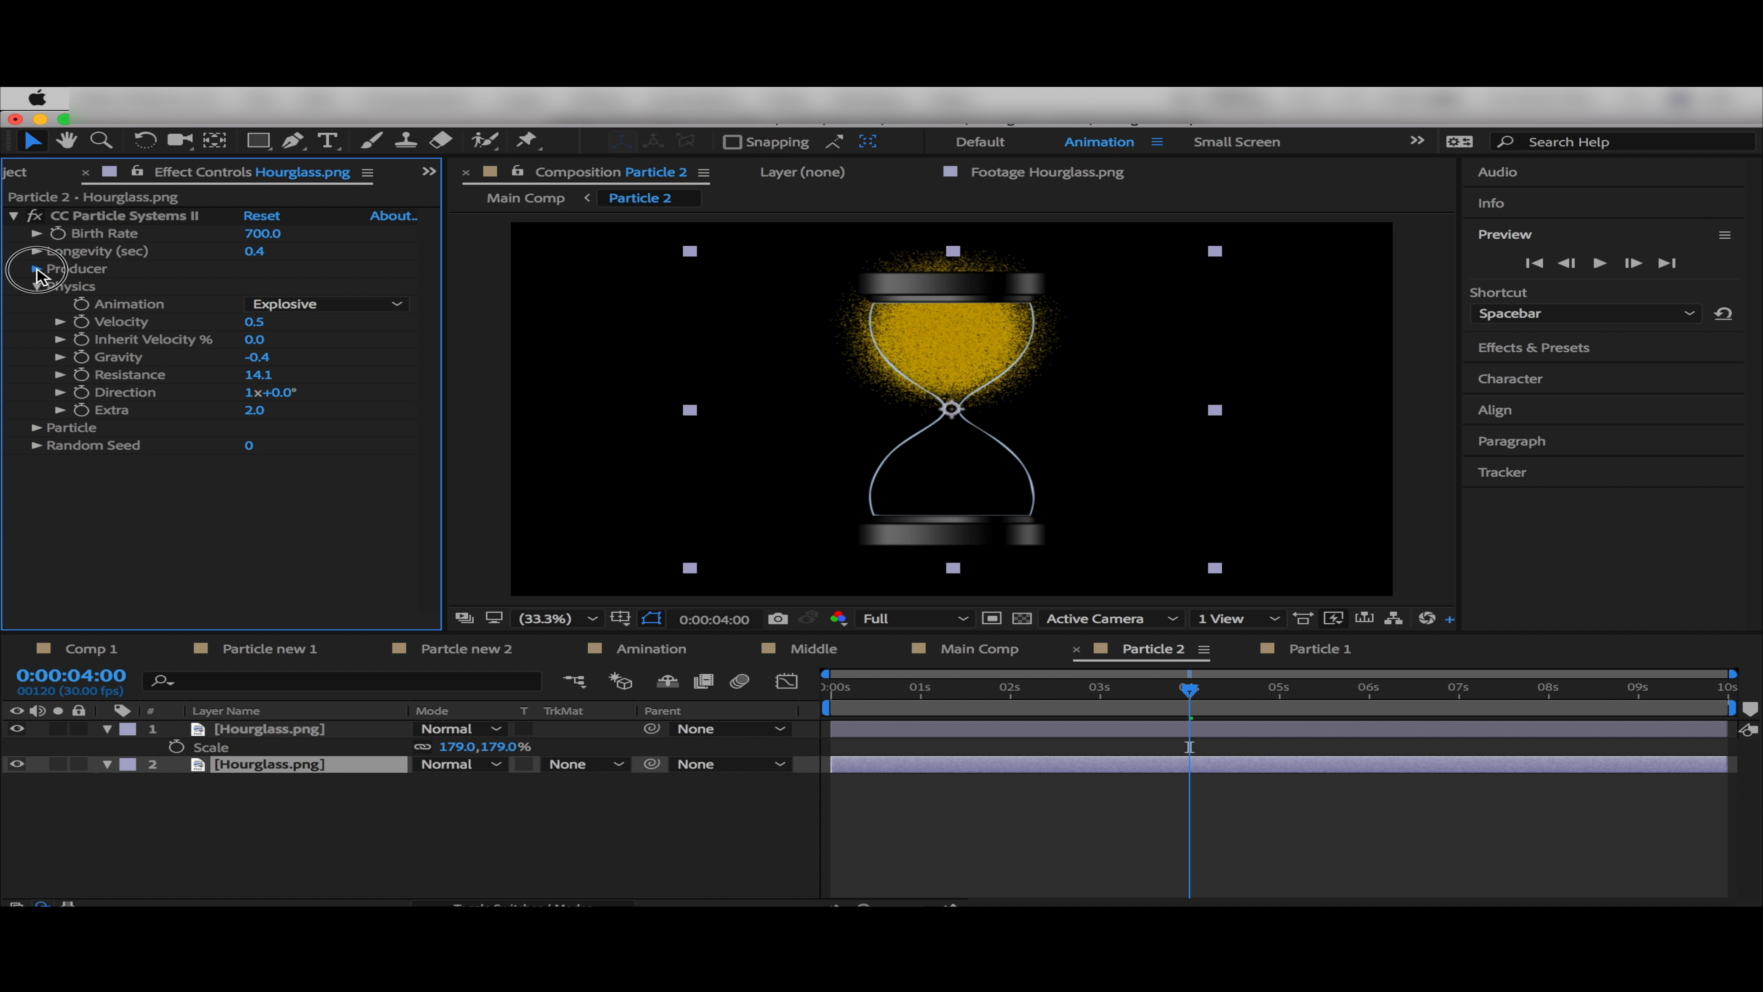
{"action": "left_click", "coordinate": [37, 270]}
{"action": "left_click", "coordinate": [37, 481]}
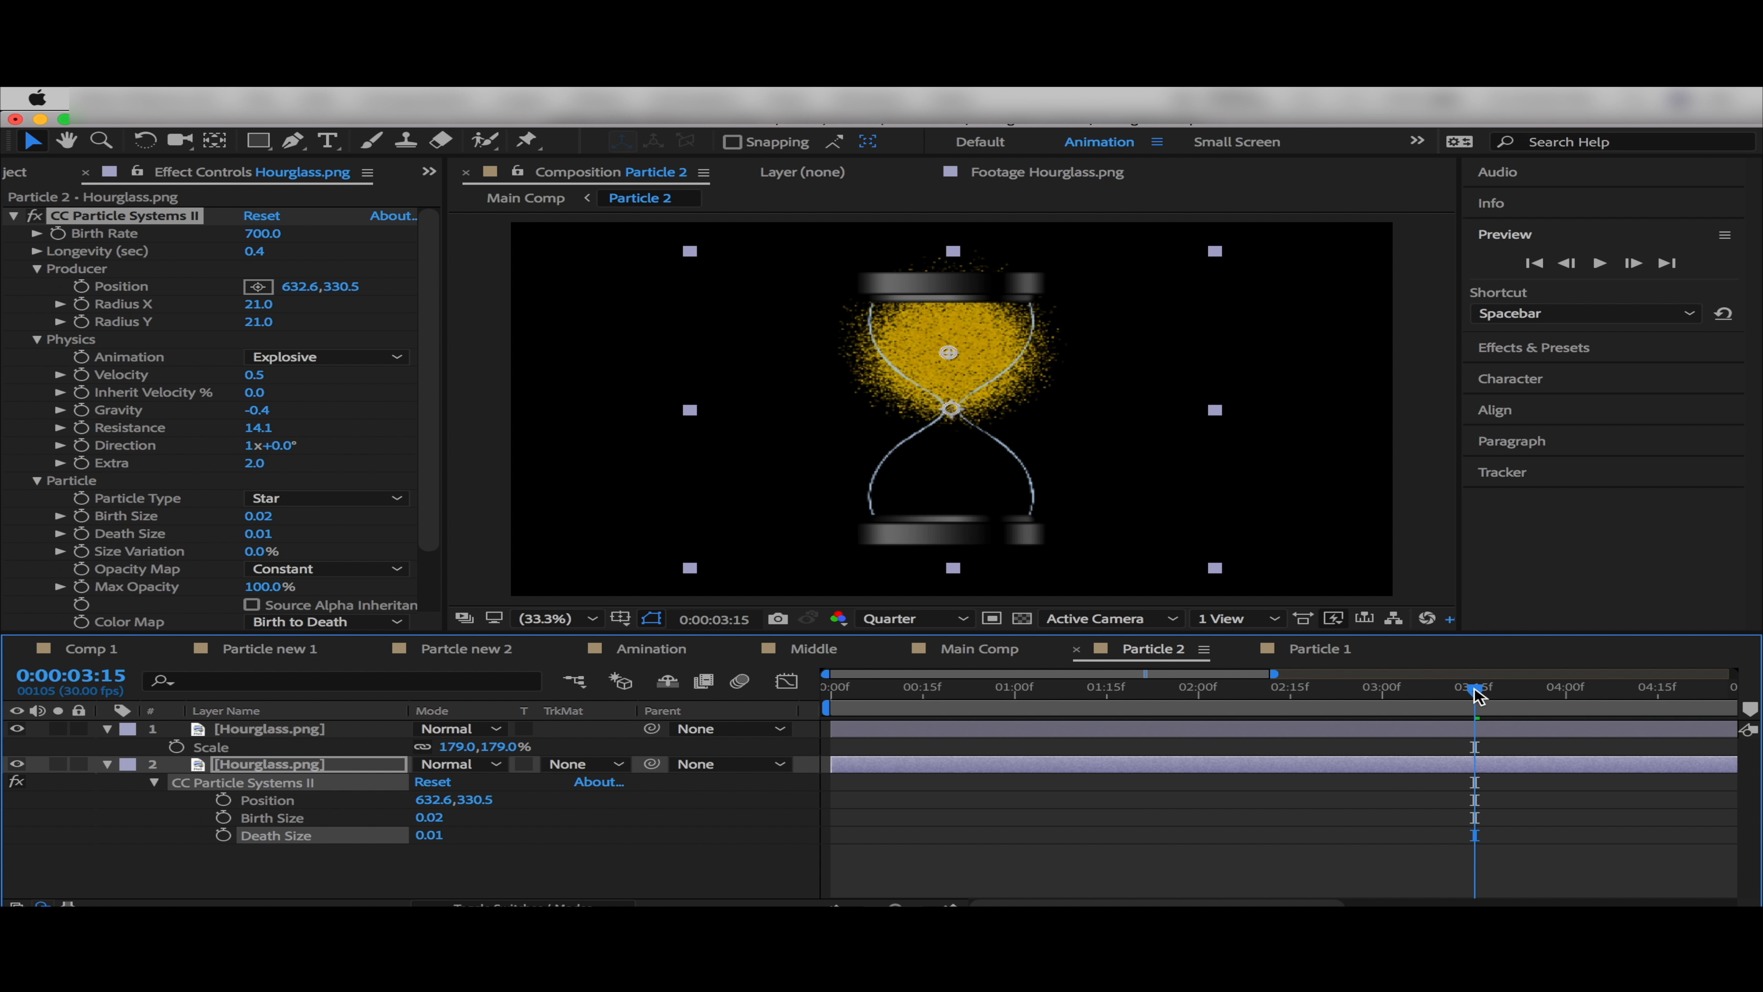
{"action": "left_click_drag", "start_coordinate": [1474, 691], "coordinate": [1563, 705]}
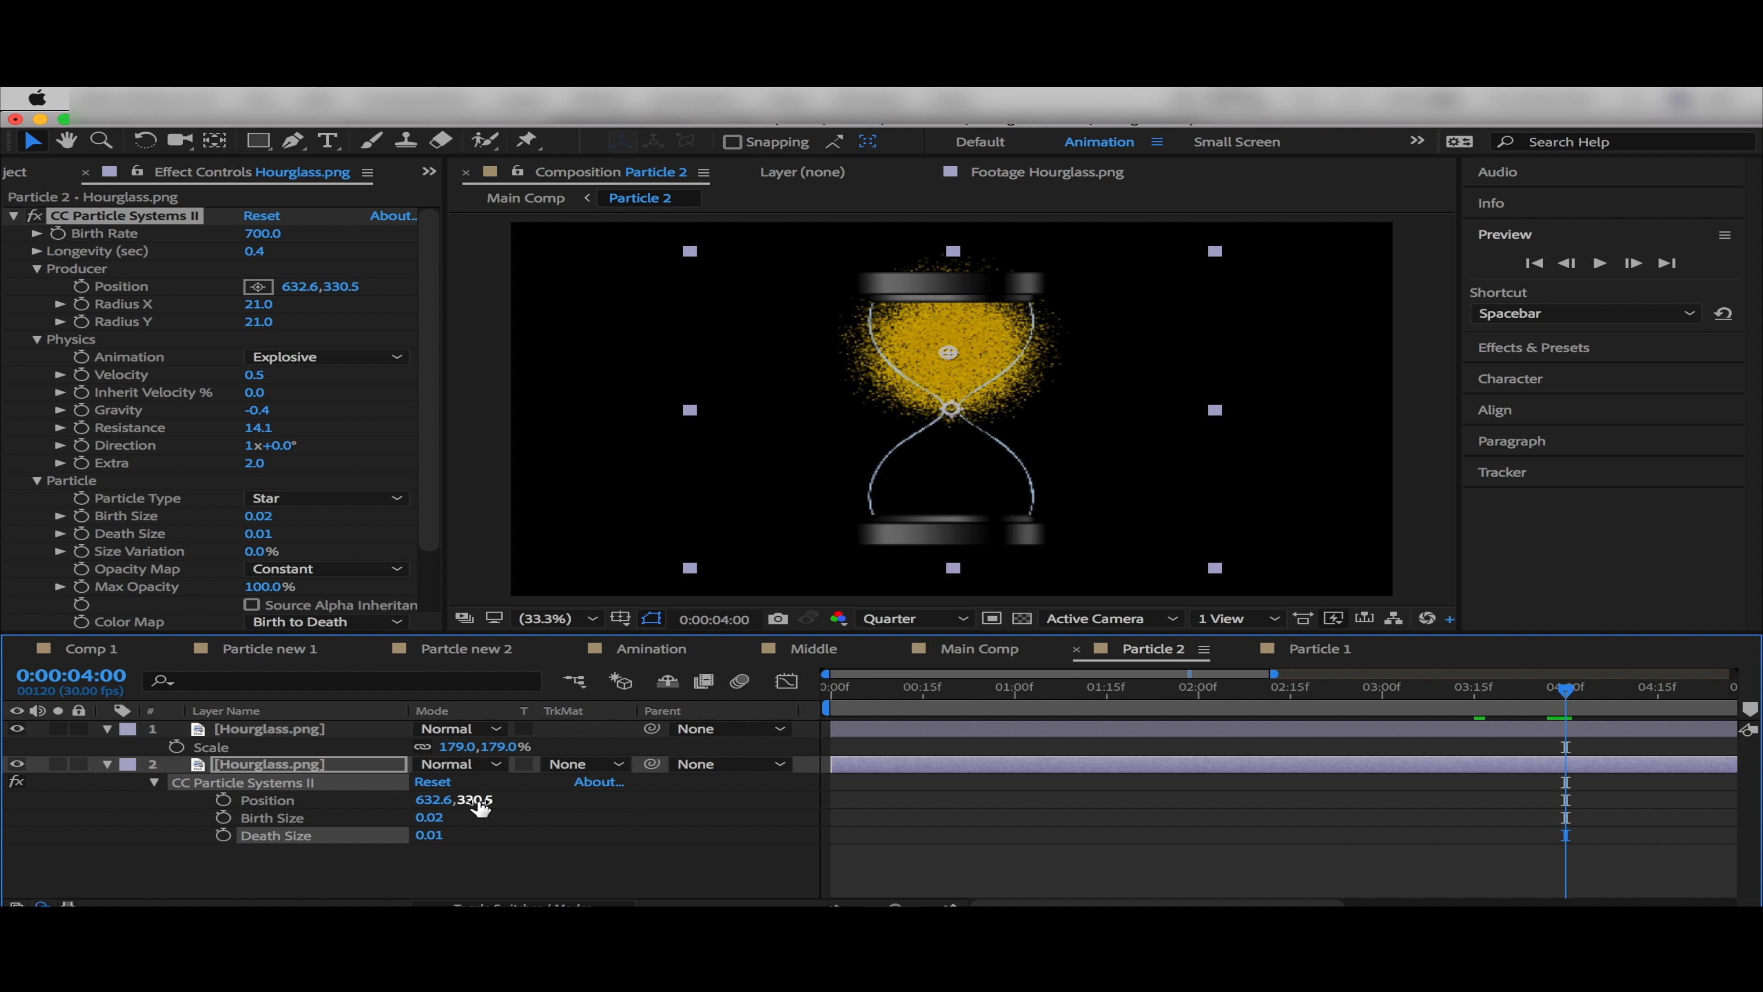
{"action": "left_click_drag", "start_coordinate": [478, 805], "coordinate": [414, 789]}
{"action": "left_click", "coordinate": [222, 799]}
Add a producer Position keyframe of 632.6, -33.5 at 0:00:00:15 on the Particle 2 sand layer
{"action": "left_click_drag", "start_coordinate": [929, 687], "coordinate": [922, 729]}
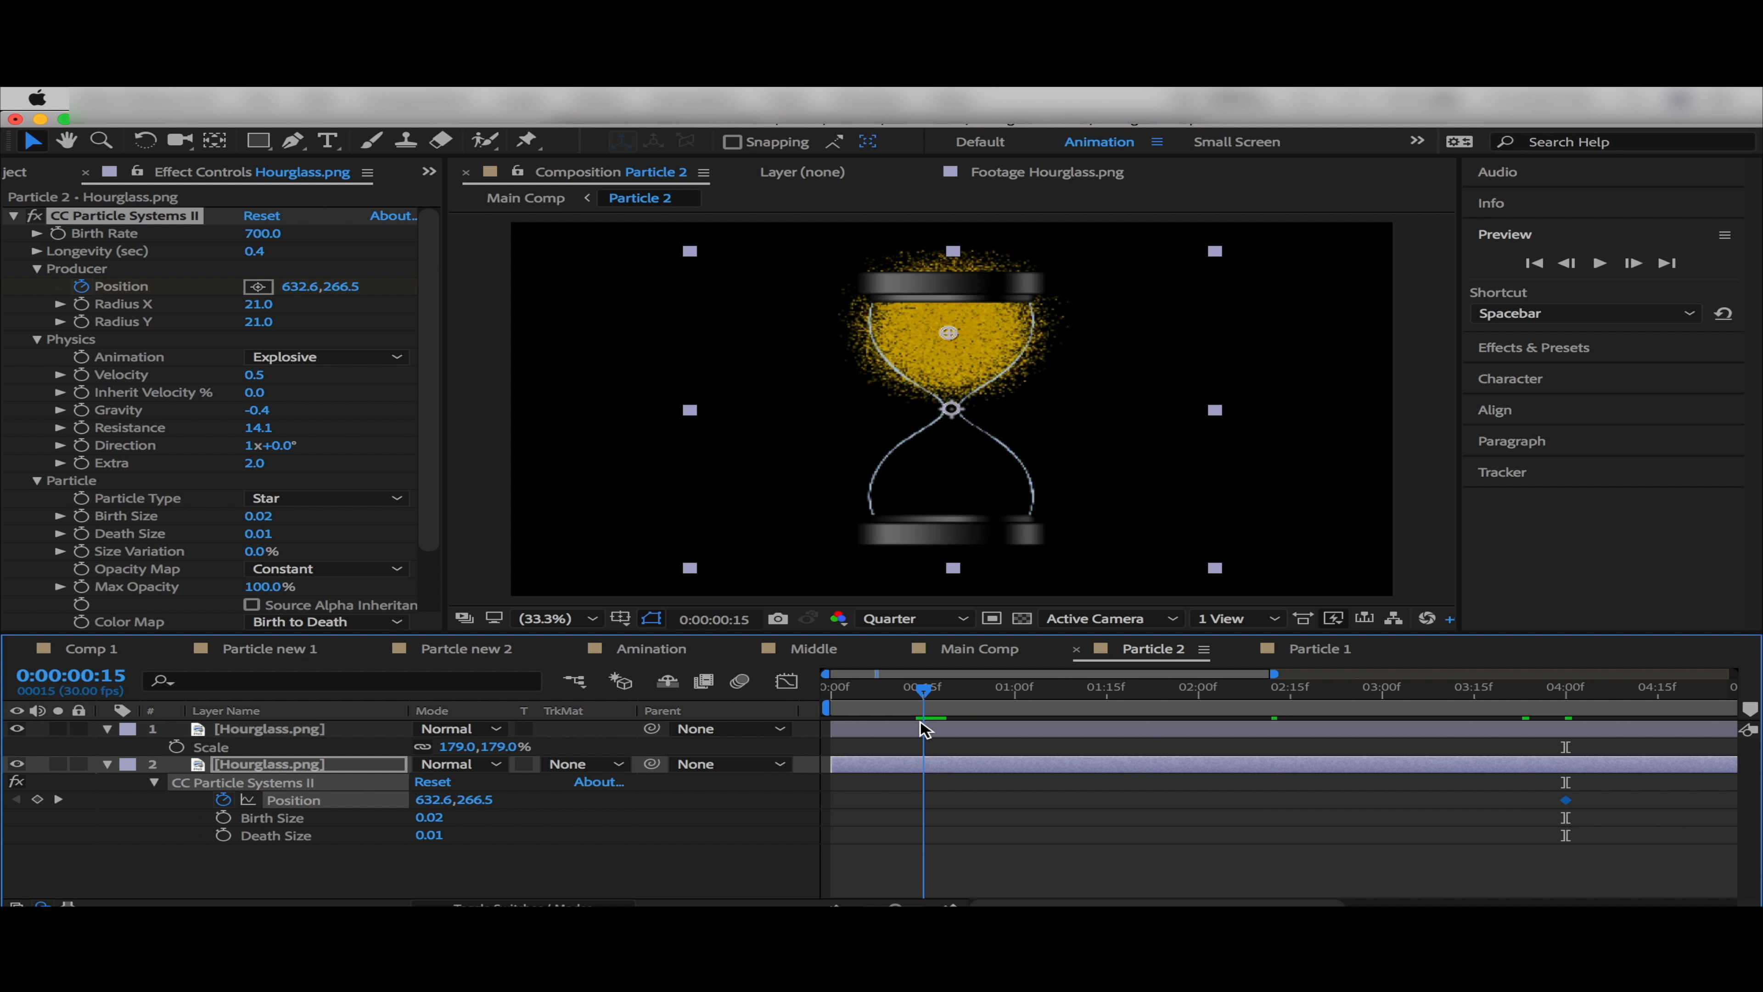
{"action": "left_click_drag", "start_coordinate": [339, 286], "coordinate": [301, 285]}
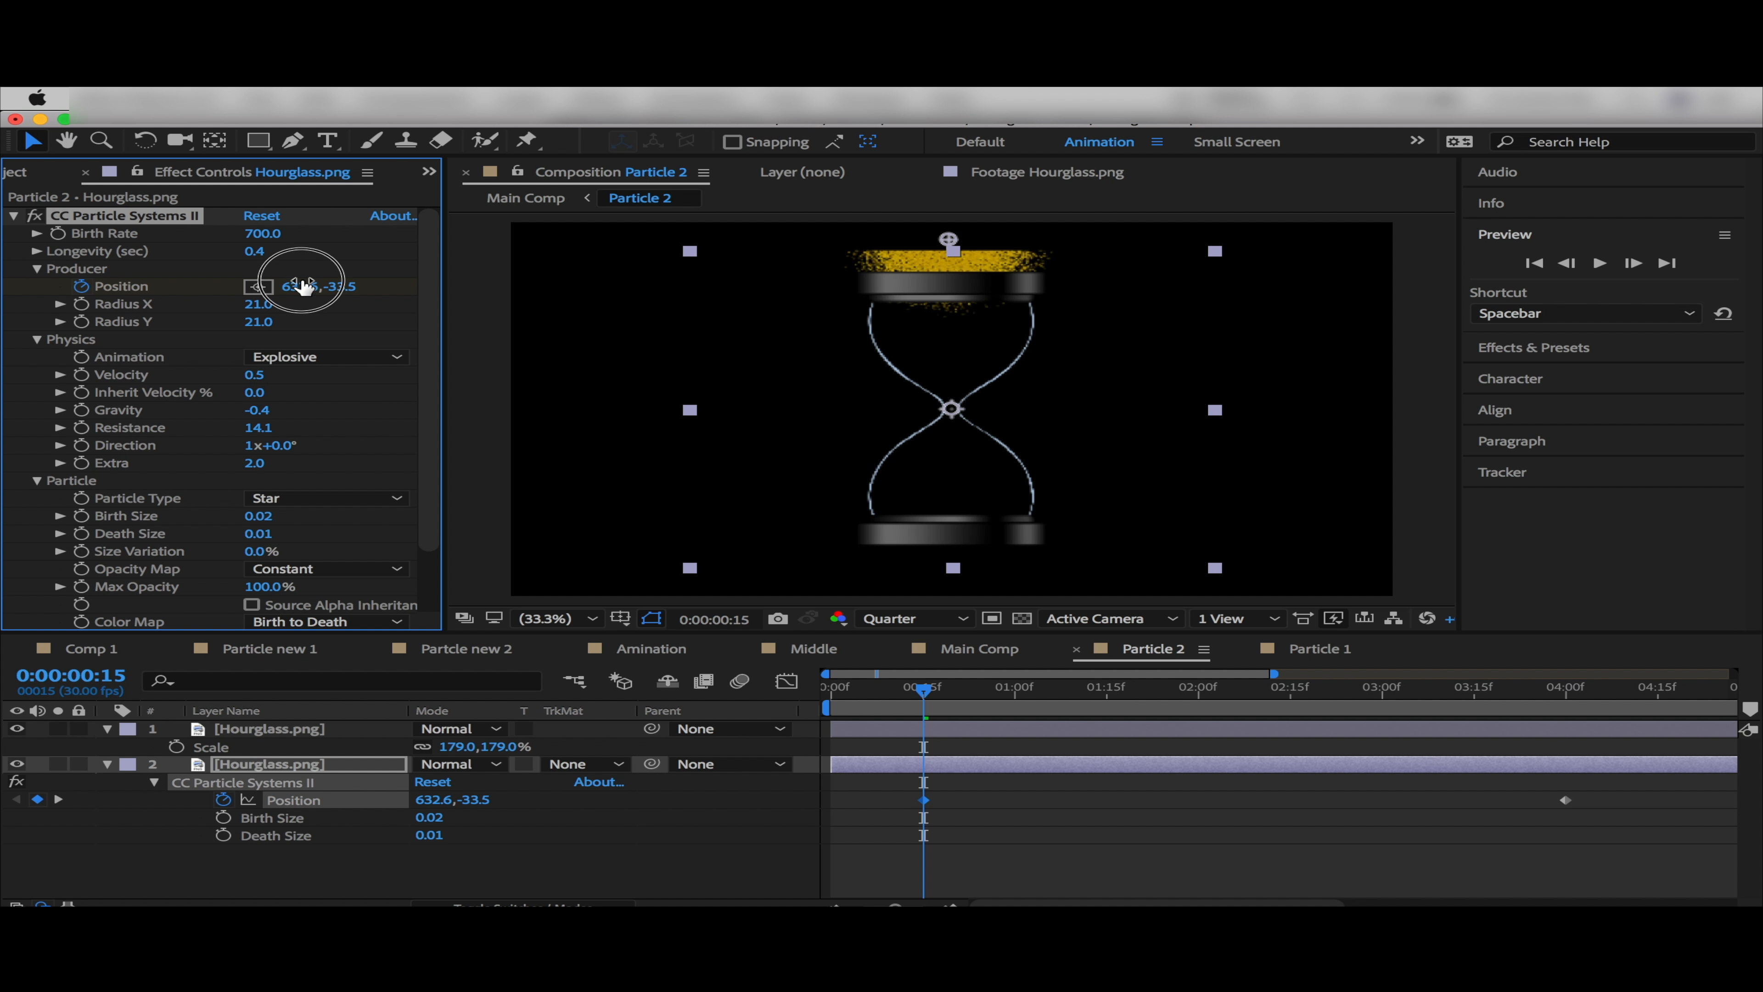
{"action": "left_click", "coordinate": [665, 892]}
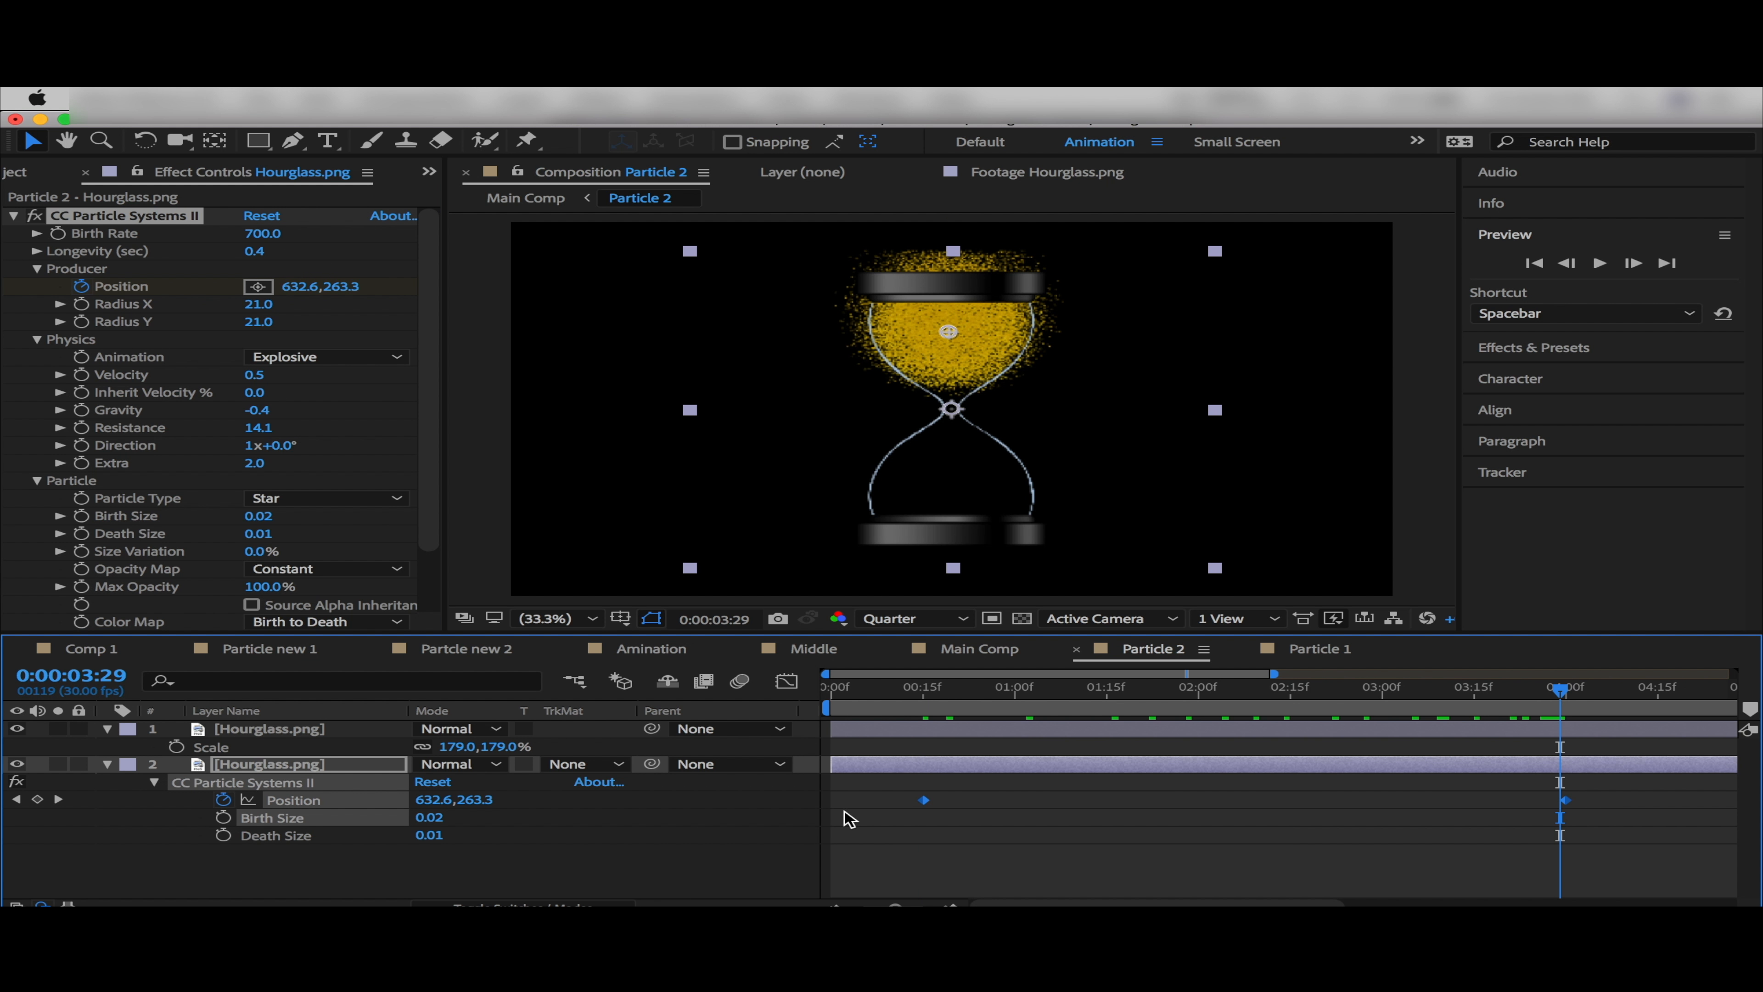
Apply Easy Ease to the producer Position keyframe at 0:00:04:00
{"action": "left_click", "coordinate": [909, 817]}
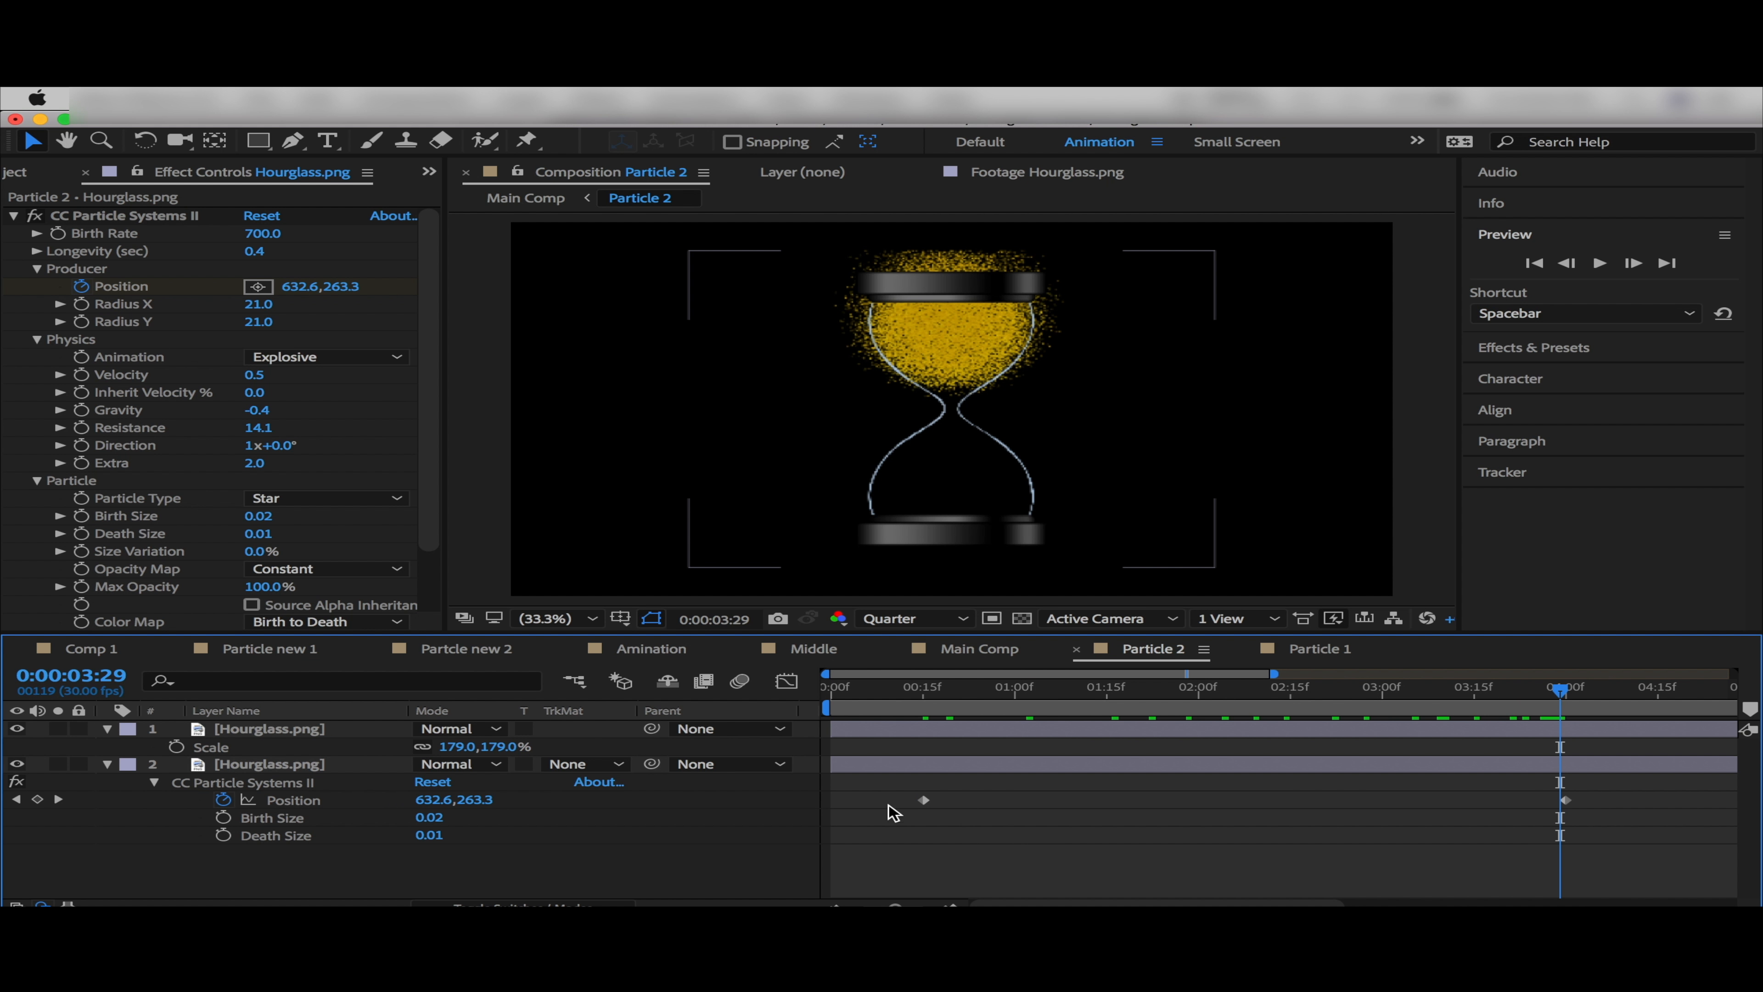
{"action": "left_click_drag", "start_coordinate": [920, 800], "coordinate": [1347, 813]}
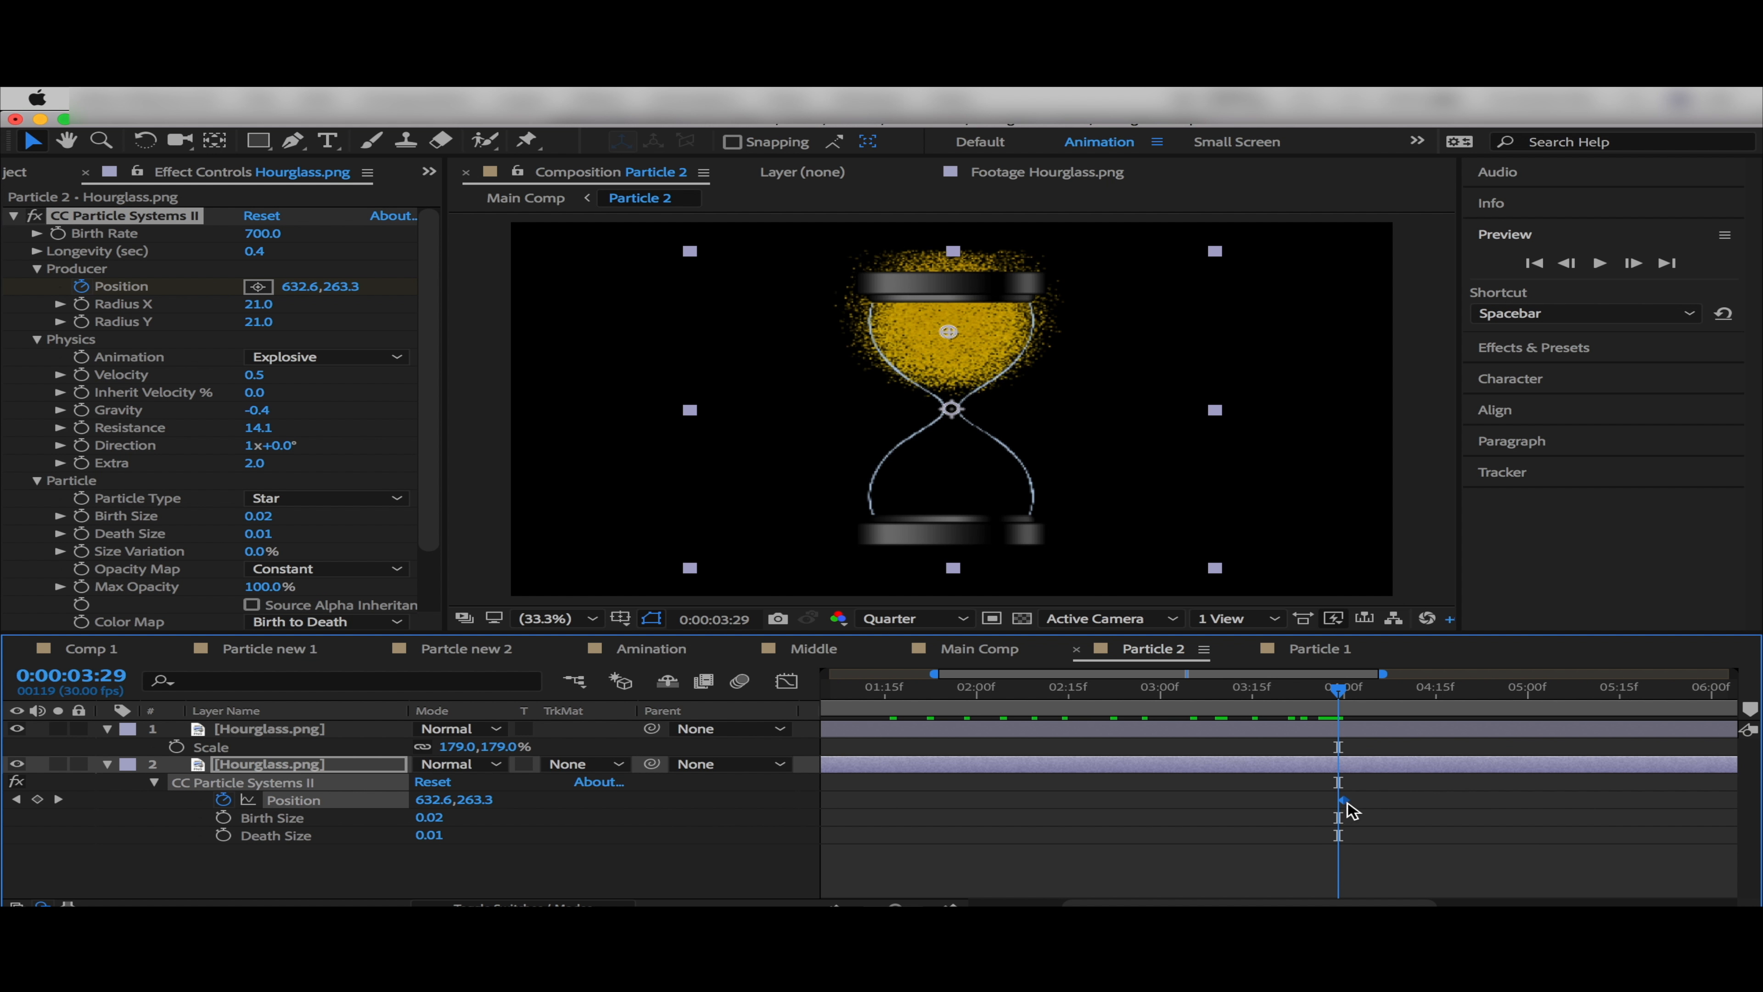
{"action": "right_click", "coordinate": [1346, 806]}
{"action": "mouse_move", "coordinate": [1412, 894]}
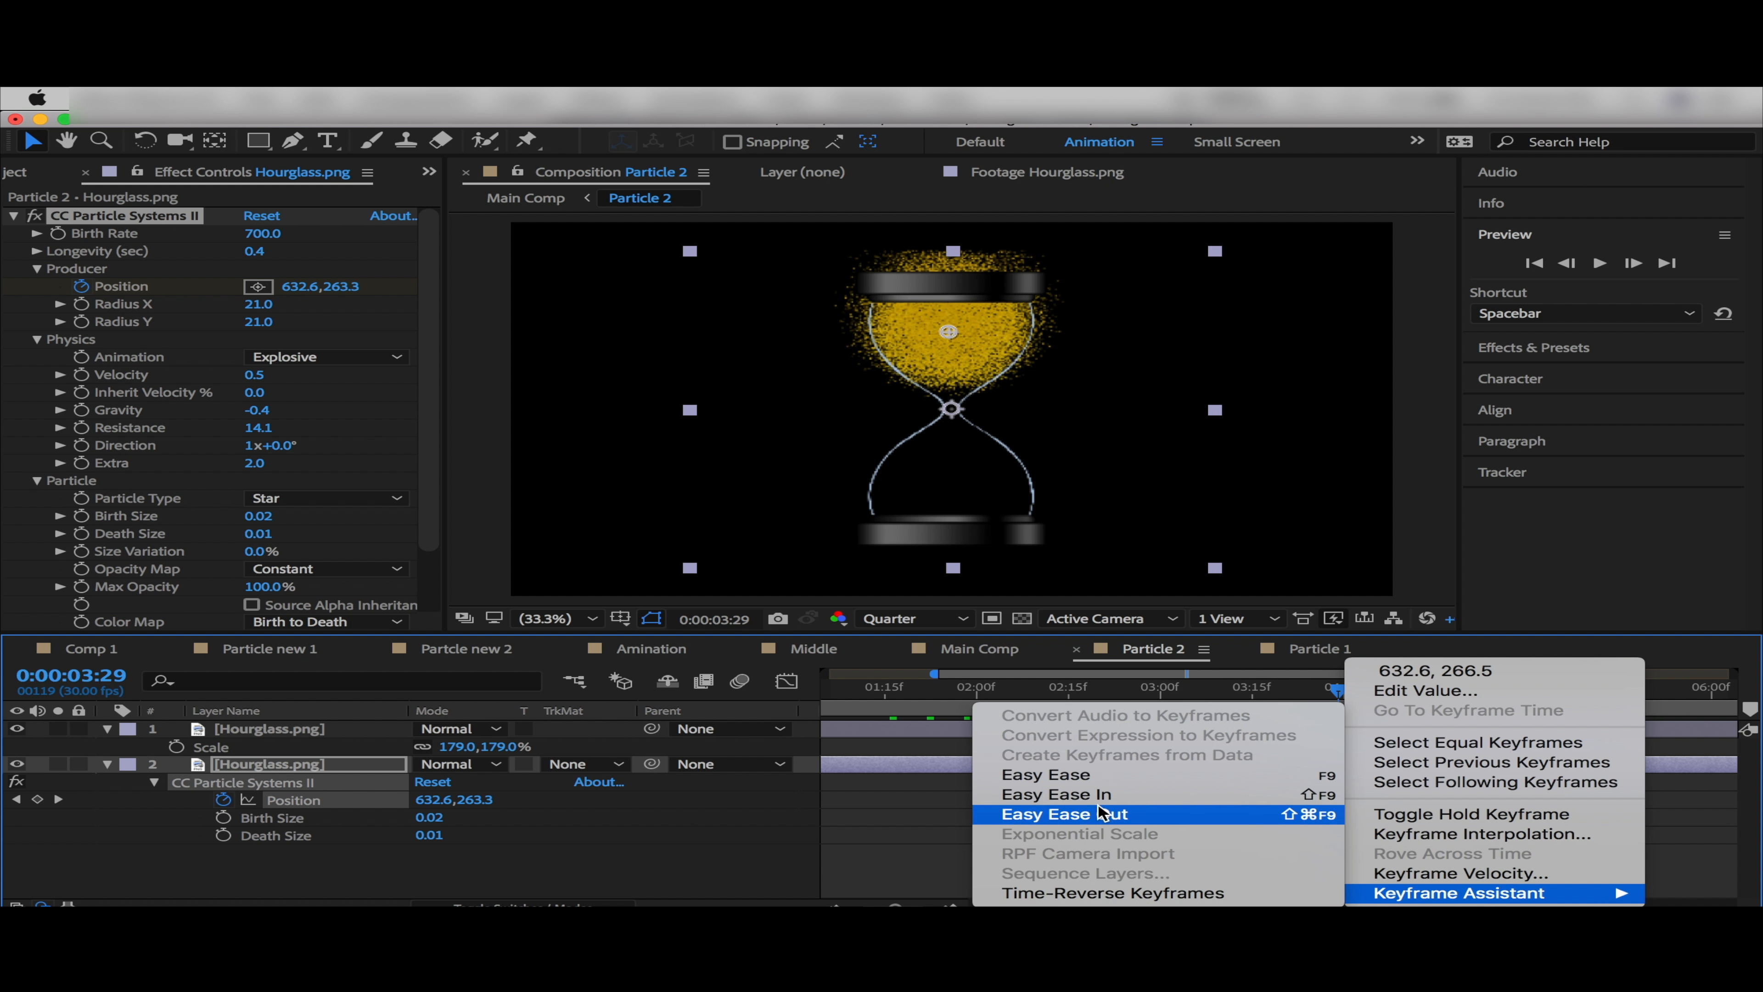
{"action": "left_click", "coordinate": [1095, 775]}
Add Hourglass.png as the top layer of the Particle 1 composition and scale it to 179%
{"action": "left_click", "coordinate": [1318, 648]}
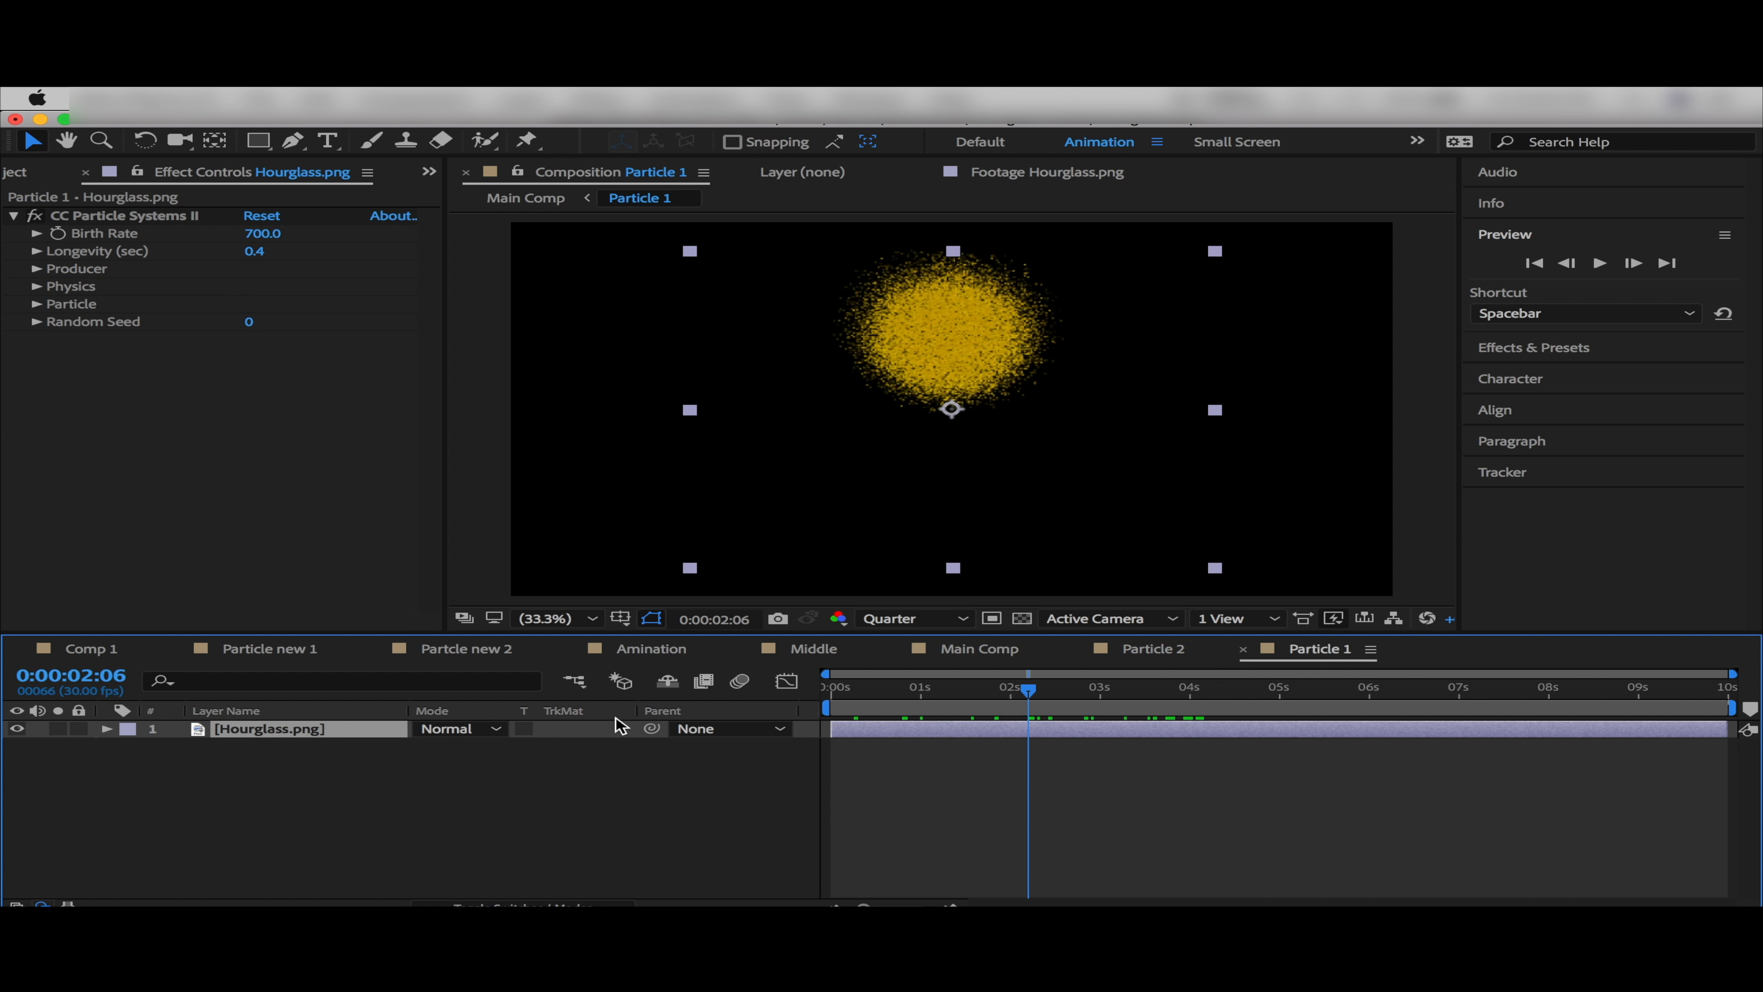
{"action": "left_click_drag", "start_coordinate": [863, 905], "coordinate": [915, 905]}
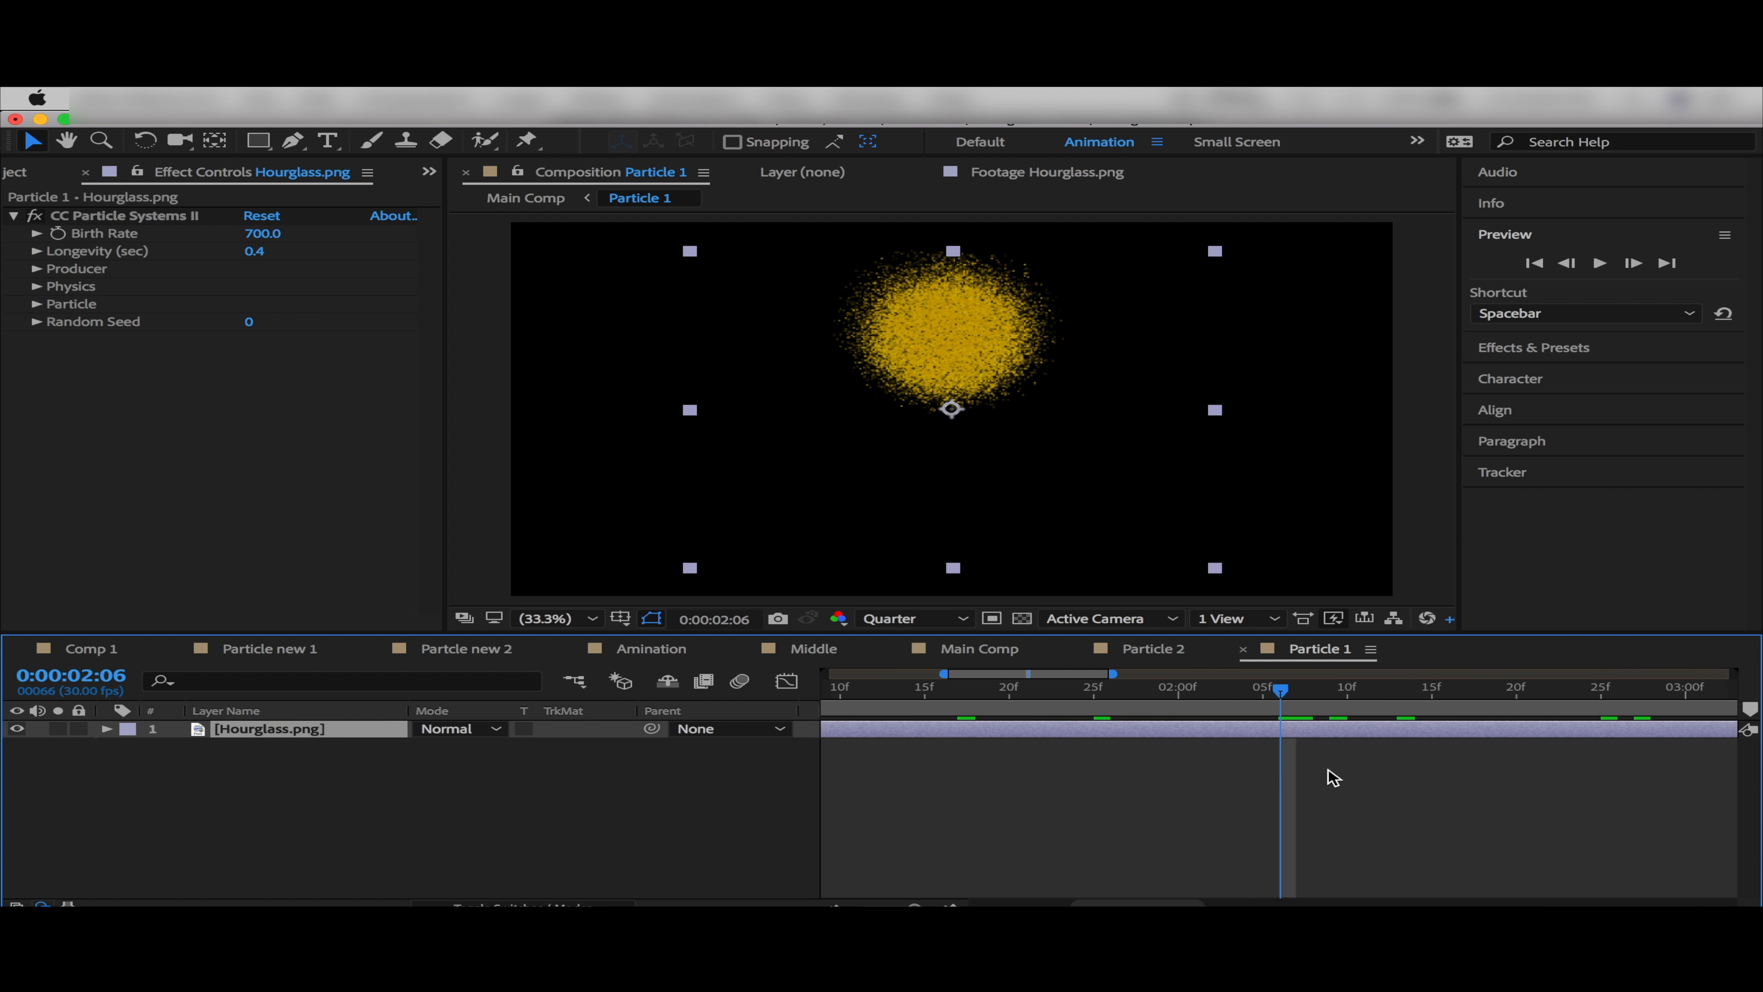
{"action": "left_click_drag", "start_coordinate": [1282, 691], "coordinate": [923, 709]}
{"action": "left_click", "coordinate": [14, 172]}
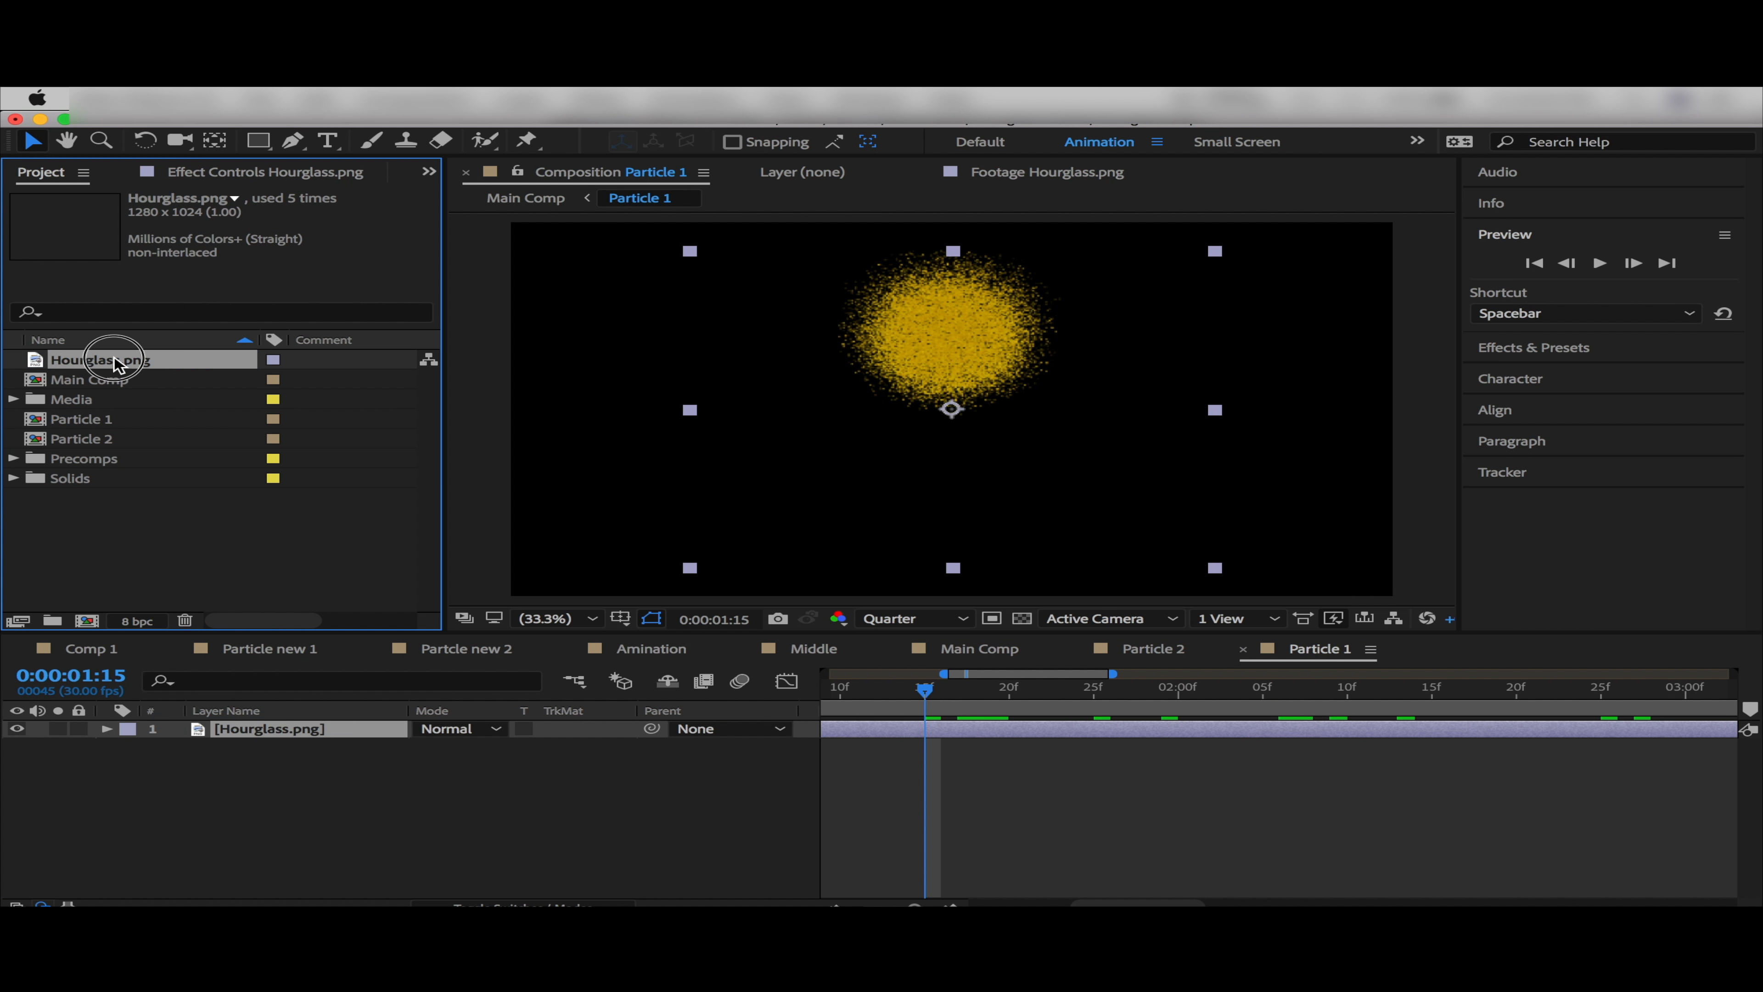
{"action": "left_click_drag", "start_coordinate": [137, 359], "coordinate": [287, 712]}
{"action": "key", "text": "s"}
{"action": "key", "text": "Return"}
{"action": "left_click", "coordinate": [429, 800]}
{"action": "left_click", "coordinate": [458, 746]}
{"action": "type", "text": "179"}
{"action": "key", "text": "Return"}
Set keyframes for the Particle 1 sand layer's Birth Rate, producer Position, Birth Size and Death Size at 0:00:00:15
{"action": "left_click", "coordinate": [269, 766]}
{"action": "left_click", "coordinate": [264, 172]}
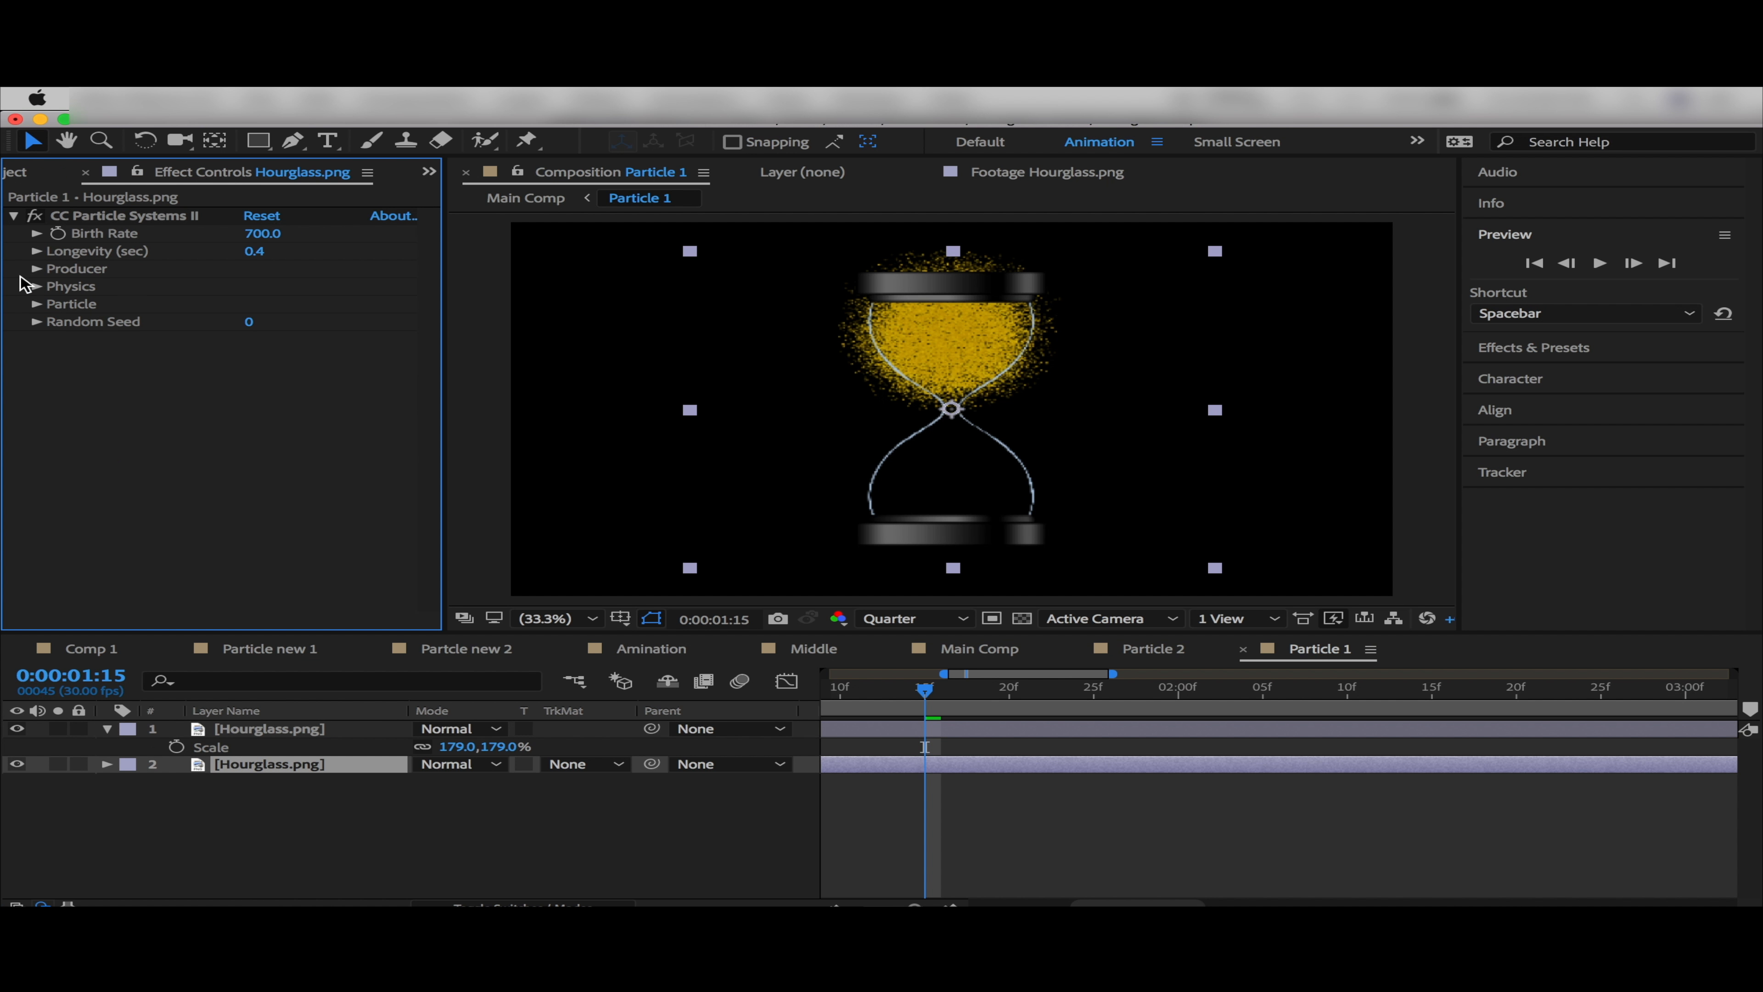
{"action": "left_click", "coordinate": [37, 235]}
{"action": "left_click", "coordinate": [37, 319]}
{"action": "left_click", "coordinate": [37, 460]}
{"action": "scroll", "coordinate": [257, 332], "scroll_direction": "down", "scroll_amount": 2}
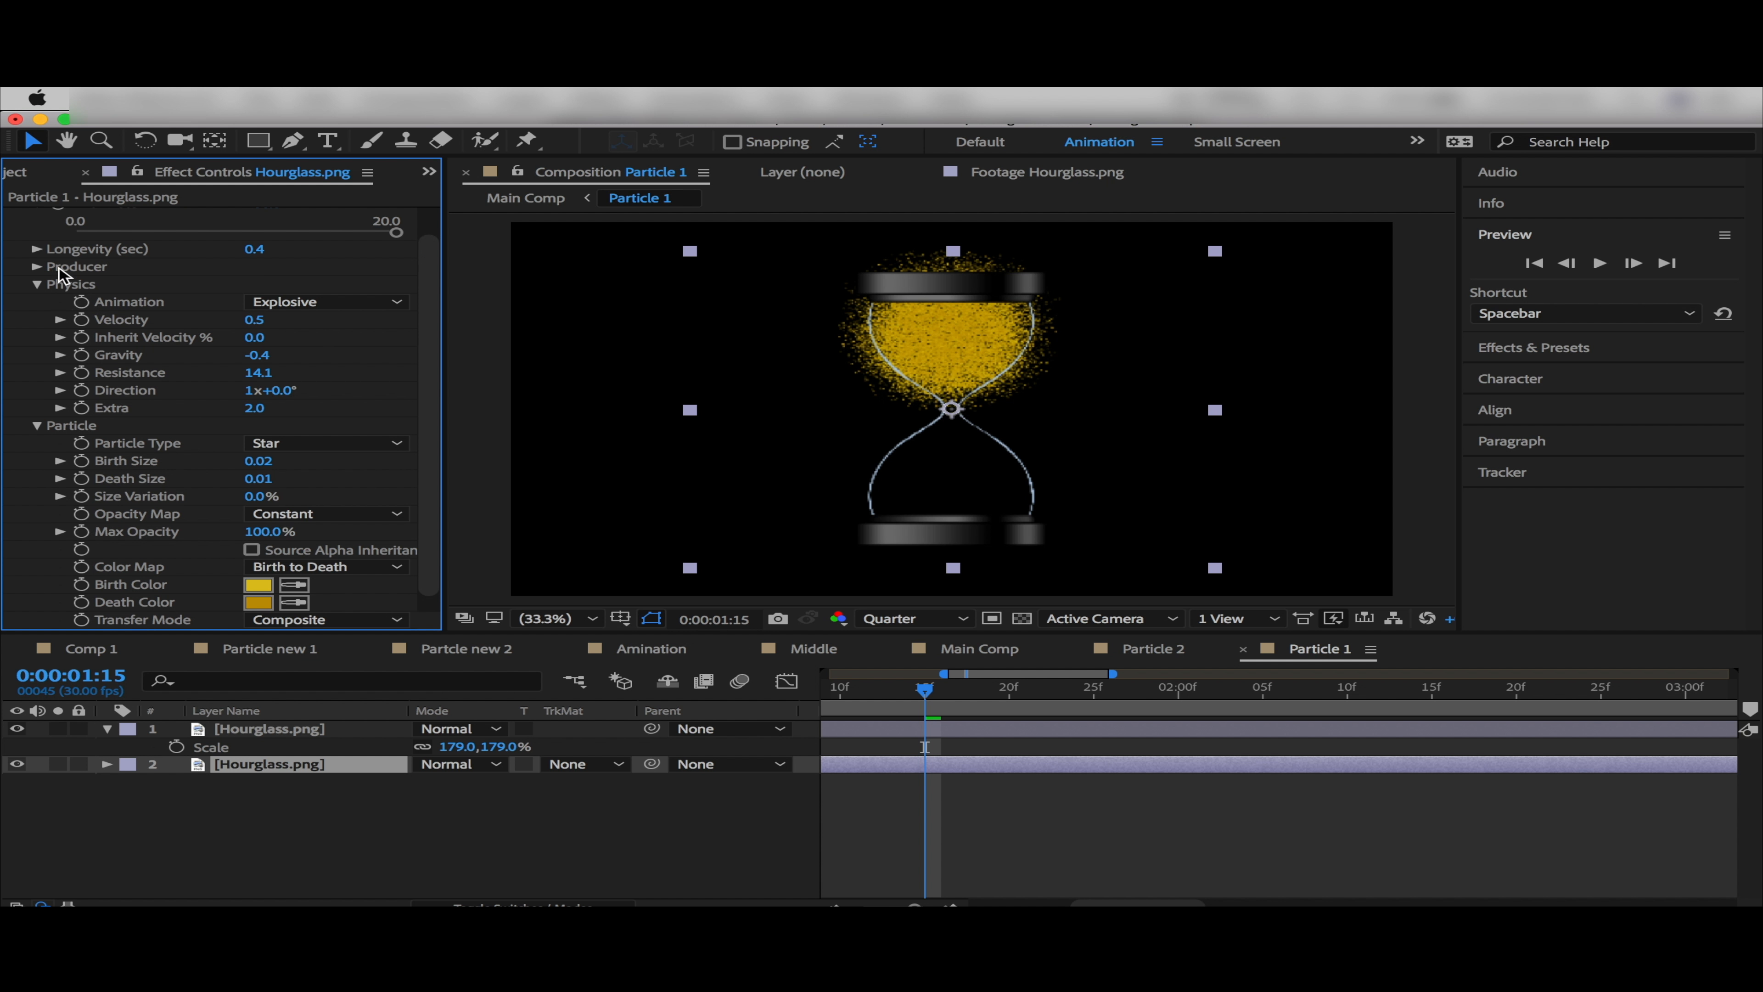
{"action": "scroll", "coordinate": [115, 314], "scroll_direction": "up", "scroll_amount": 1}
{"action": "left_click", "coordinate": [60, 234]}
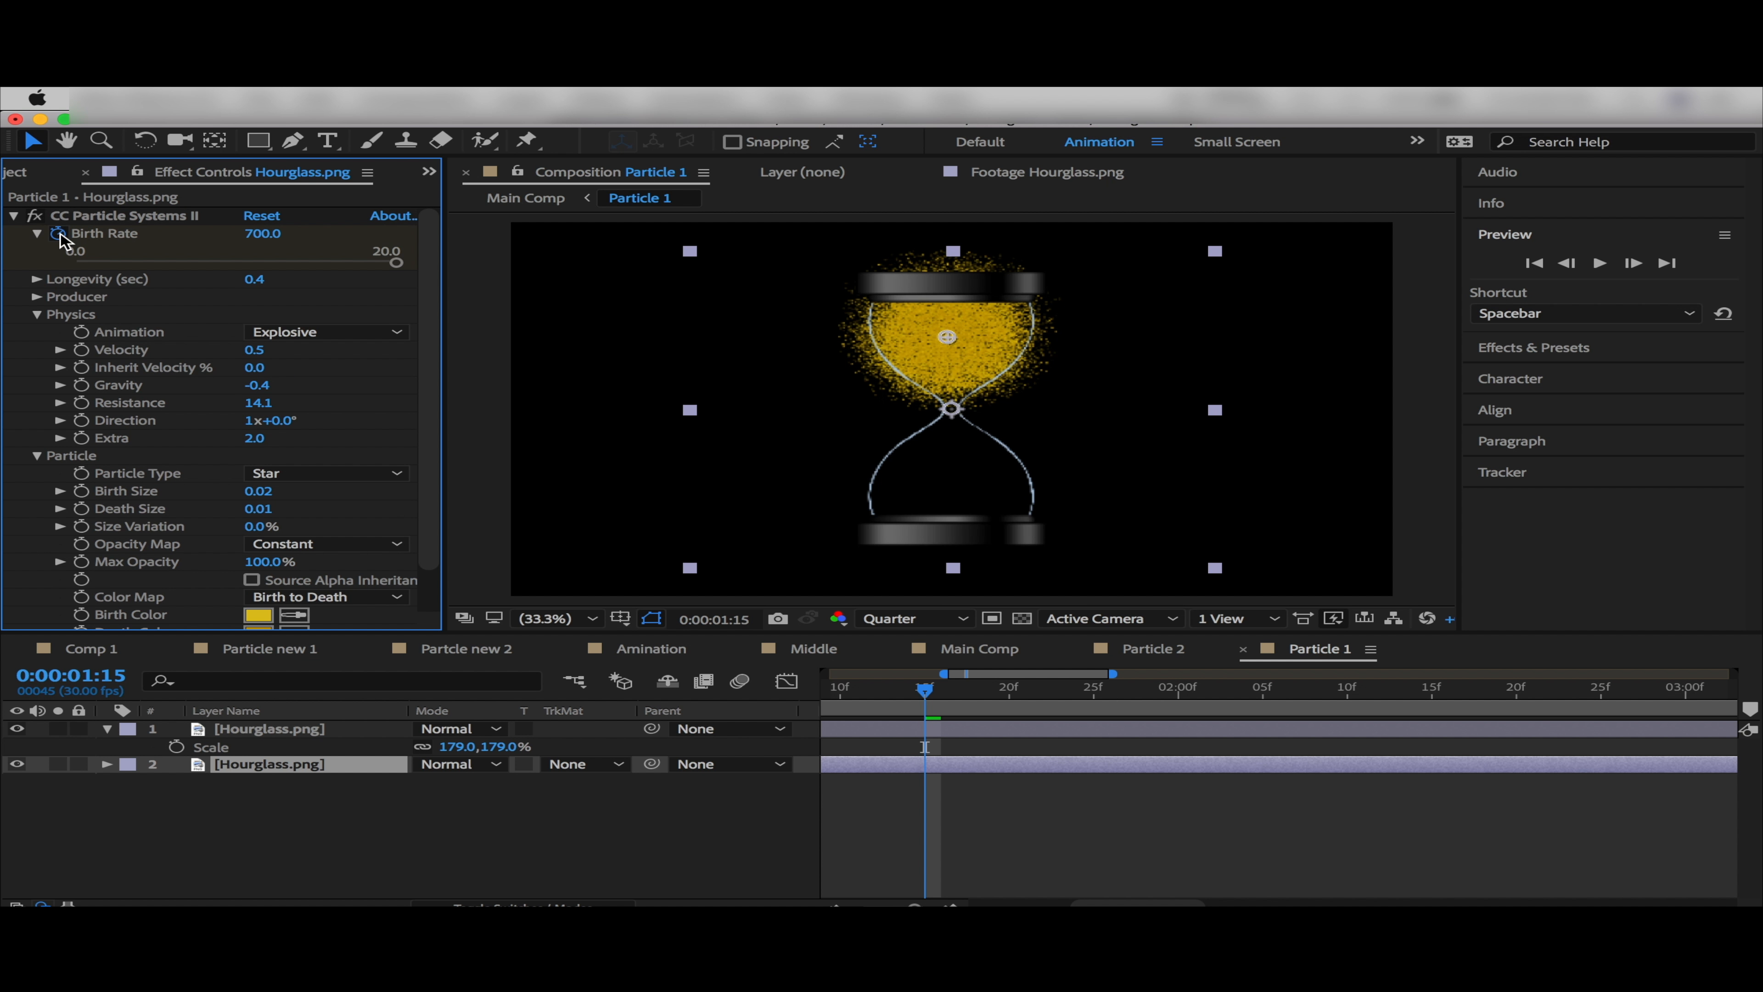
{"action": "left_click_drag", "start_coordinate": [429, 313], "coordinate": [434, 383]}
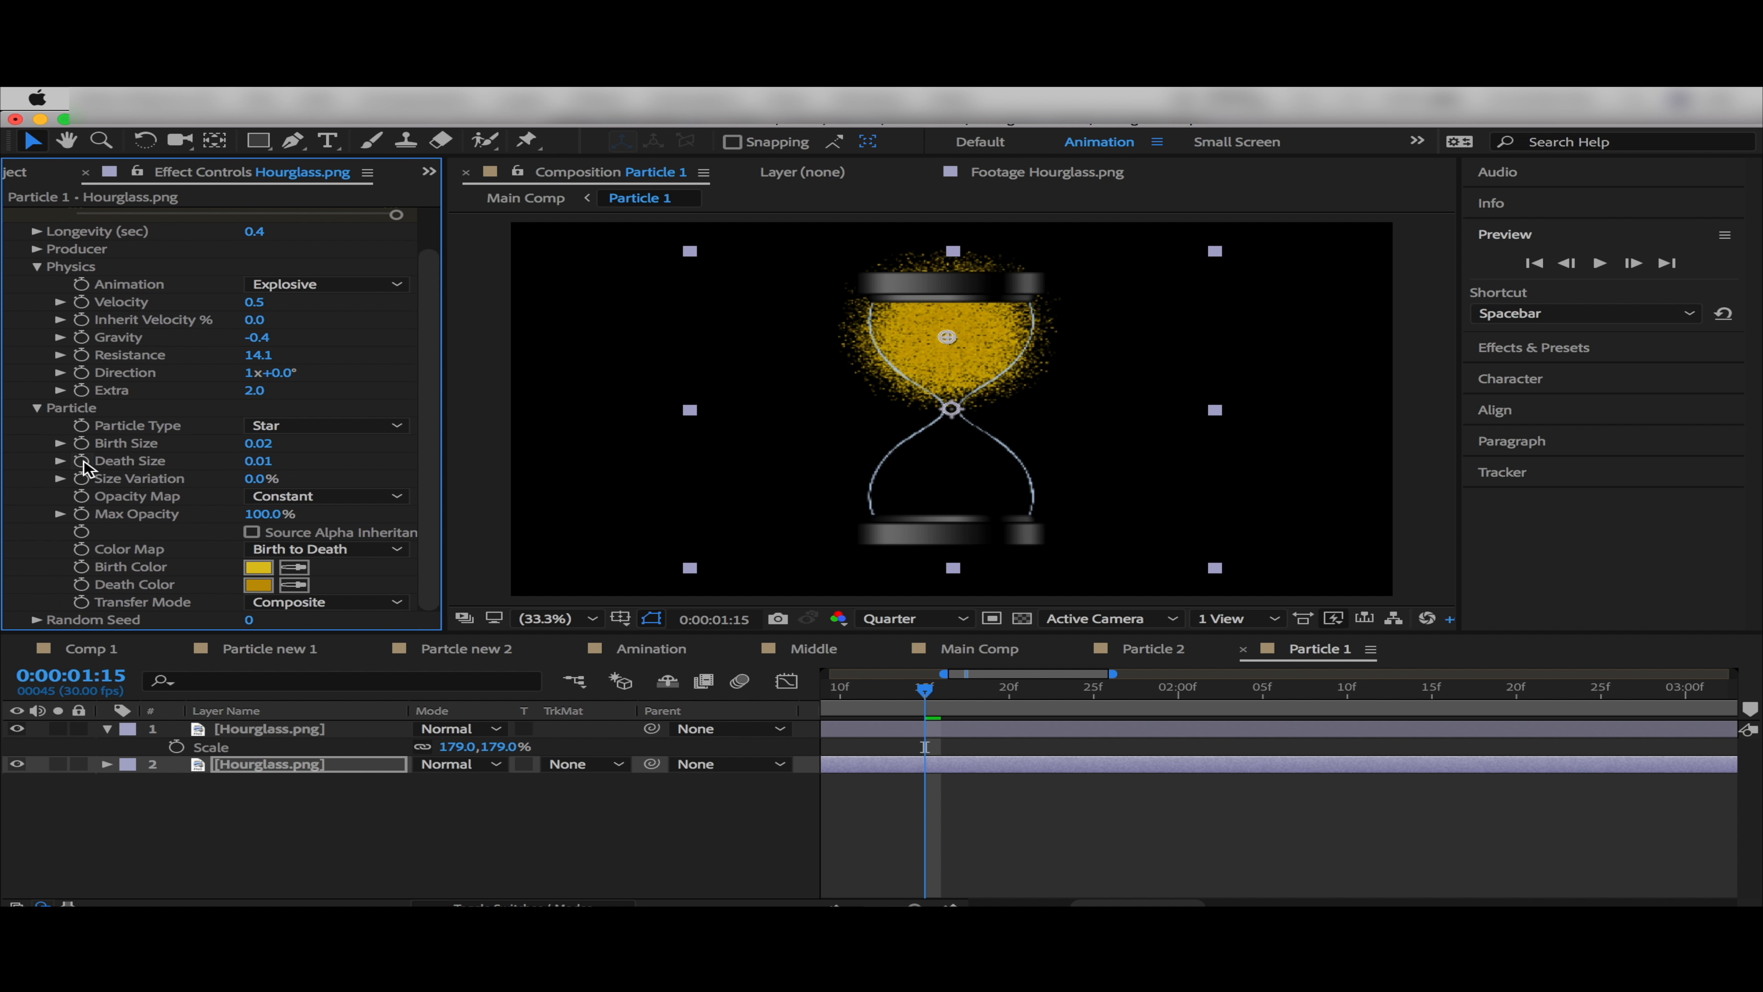
{"action": "key", "text": "u"}
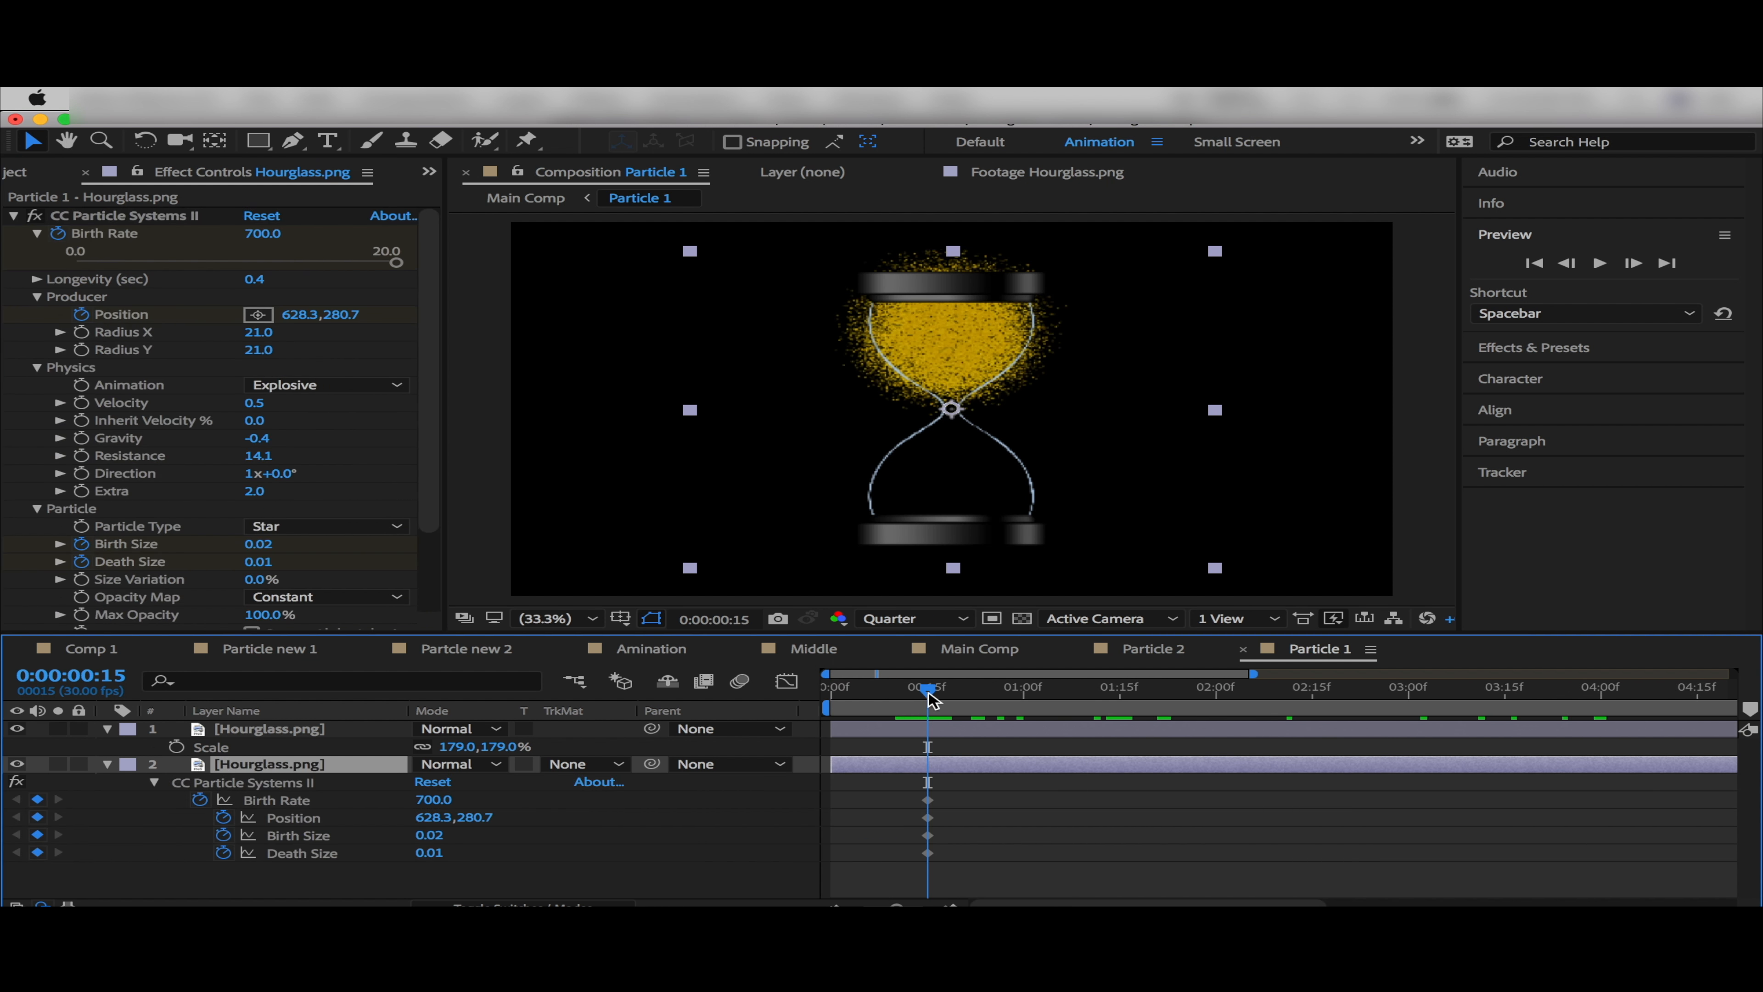
Lower the Particle 1 sand producer with a Position keyframe at 0:00:04:00 and scrub through the sand animation in Main Comp
{"action": "left_click_drag", "start_coordinate": [929, 694], "coordinate": [1603, 710]}
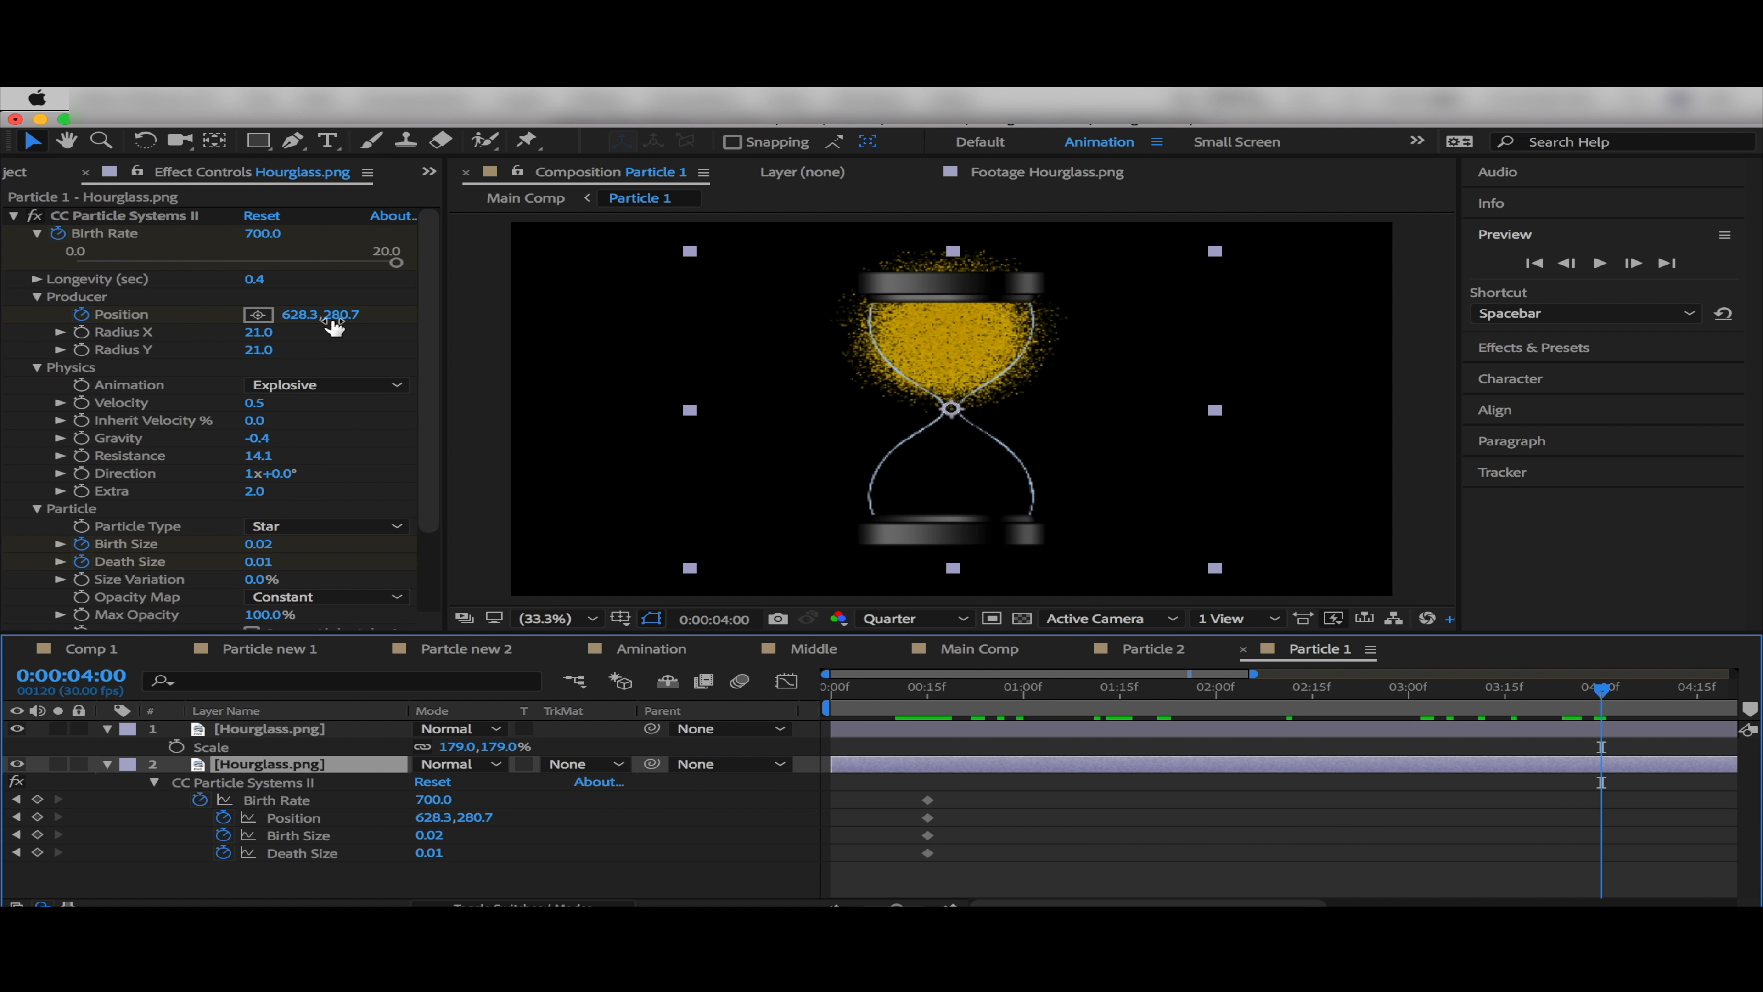
{"action": "left_click_drag", "start_coordinate": [335, 319], "coordinate": [567, 385]}
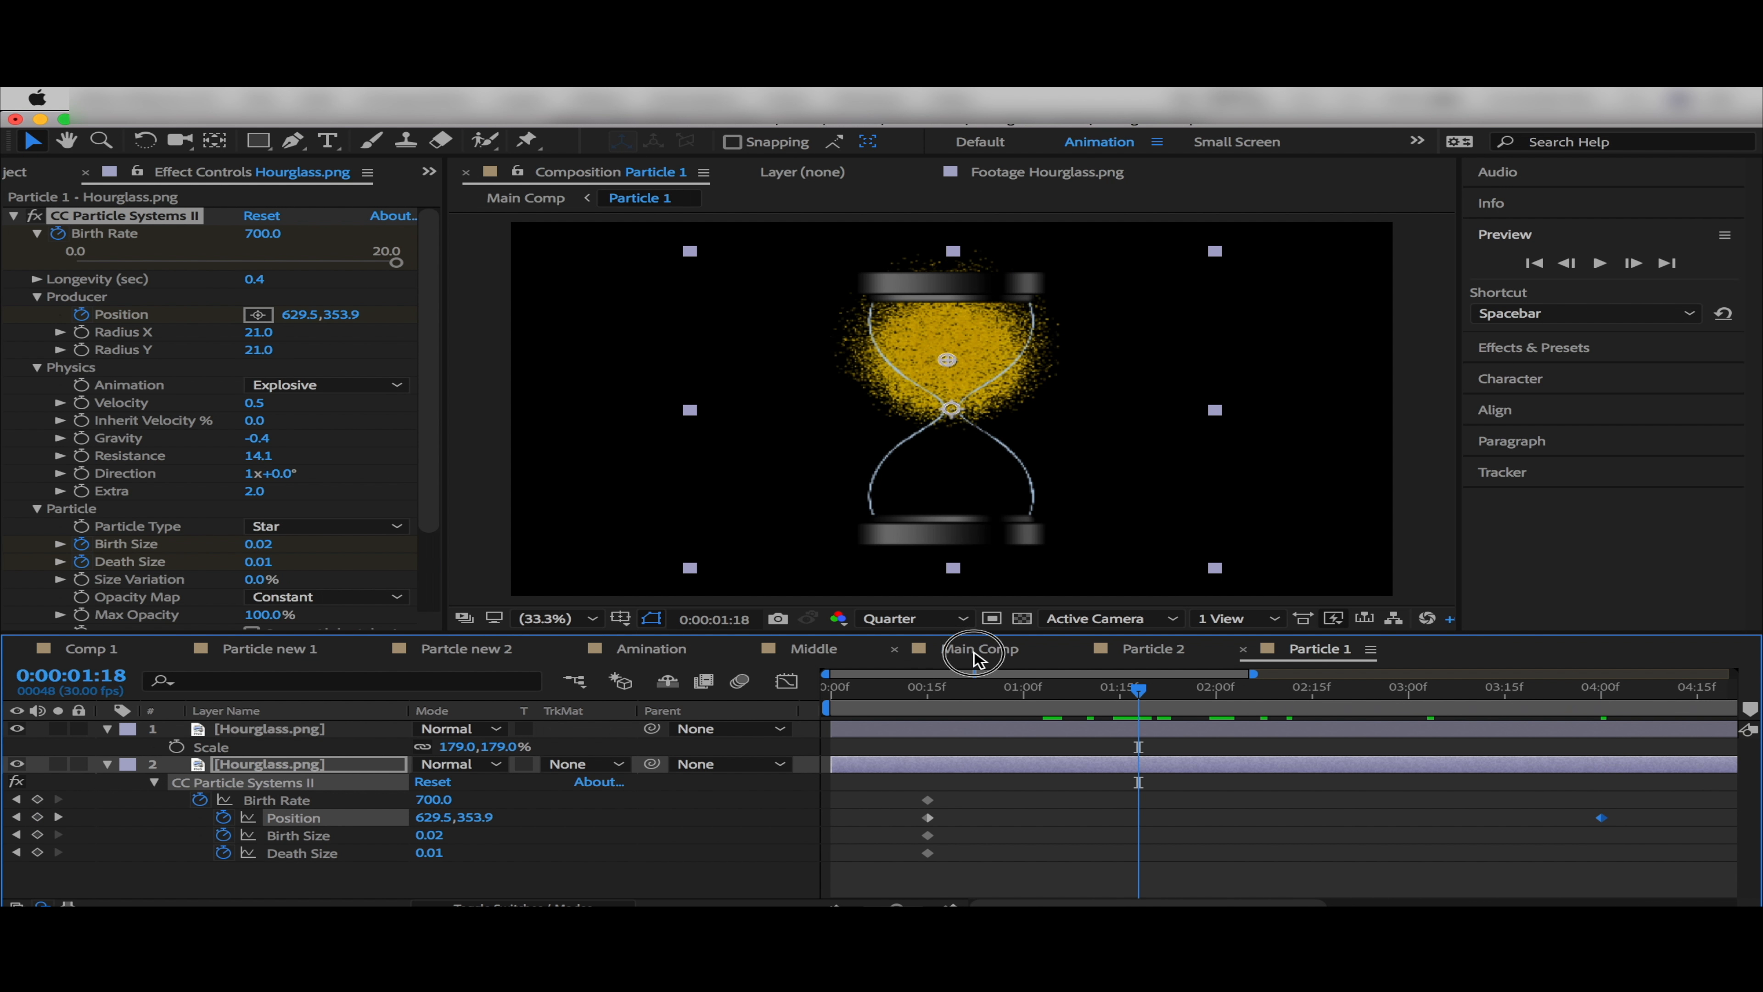
{"action": "left_click", "coordinate": [973, 656]}
{"action": "left_click_drag", "start_coordinate": [830, 698], "coordinate": [1063, 736]}
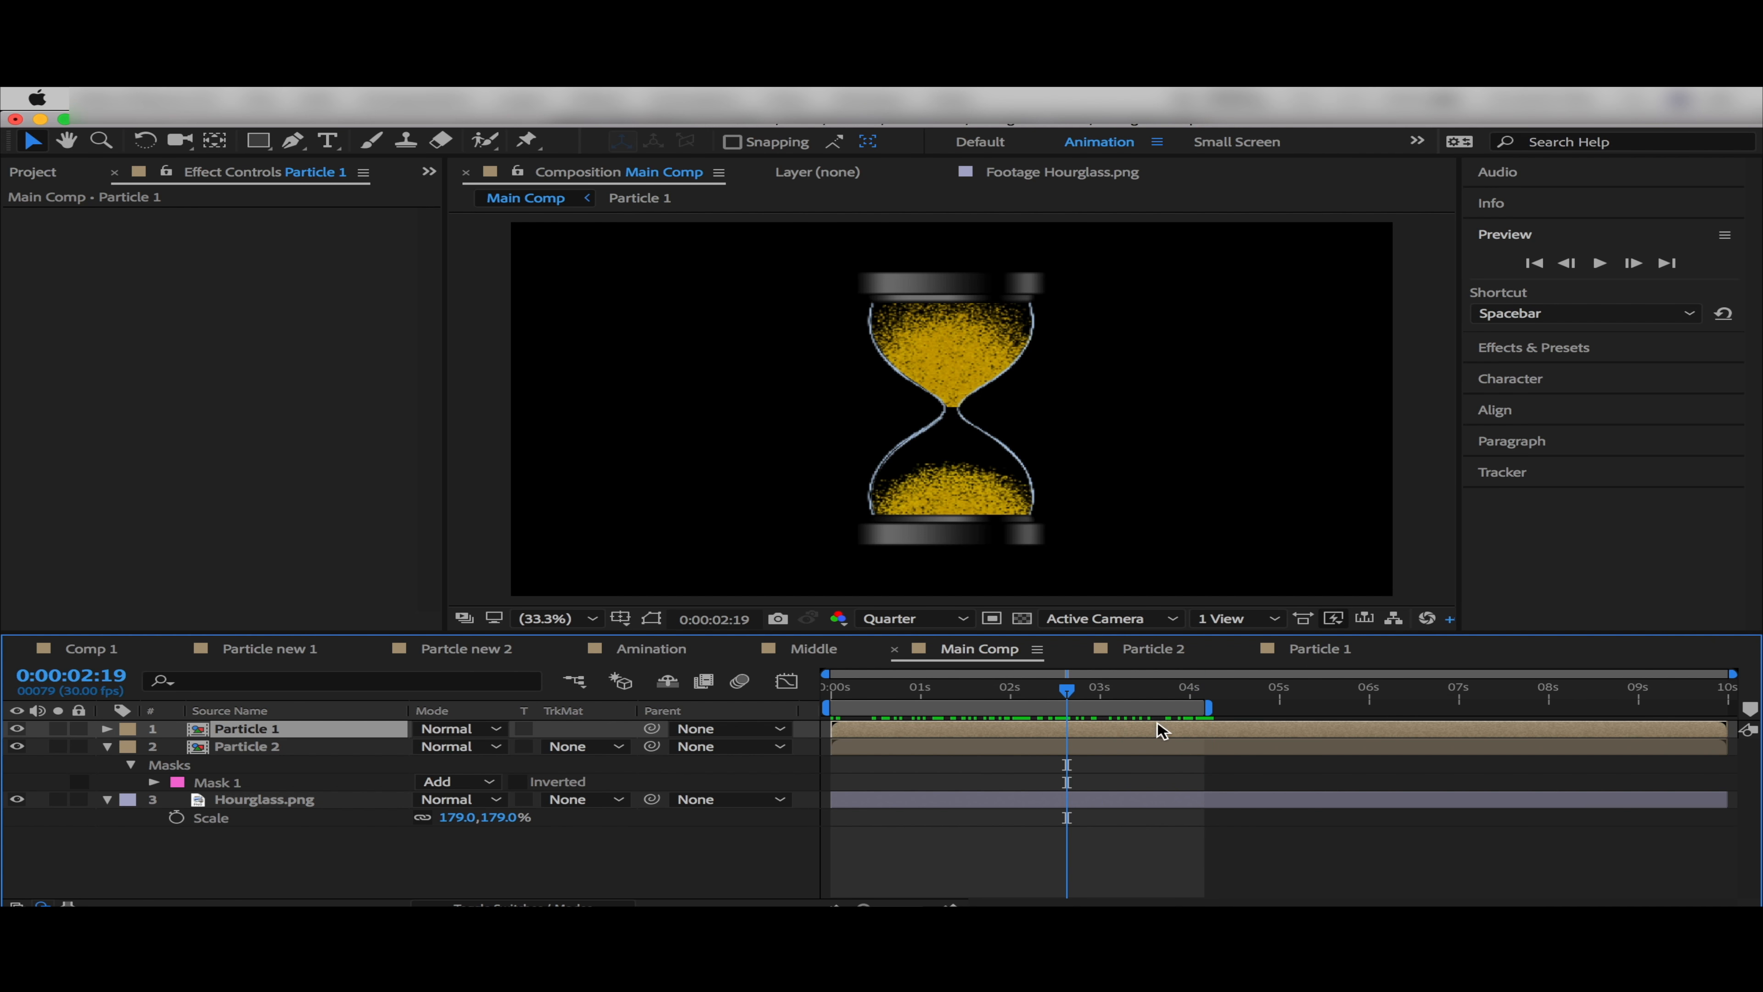
Add a producer Position keyframe at 0:00:01:15 on the sand layer of the Particle 1 composition
{"action": "left_click", "coordinate": [1315, 650]}
{"action": "left_click", "coordinate": [1110, 693]}
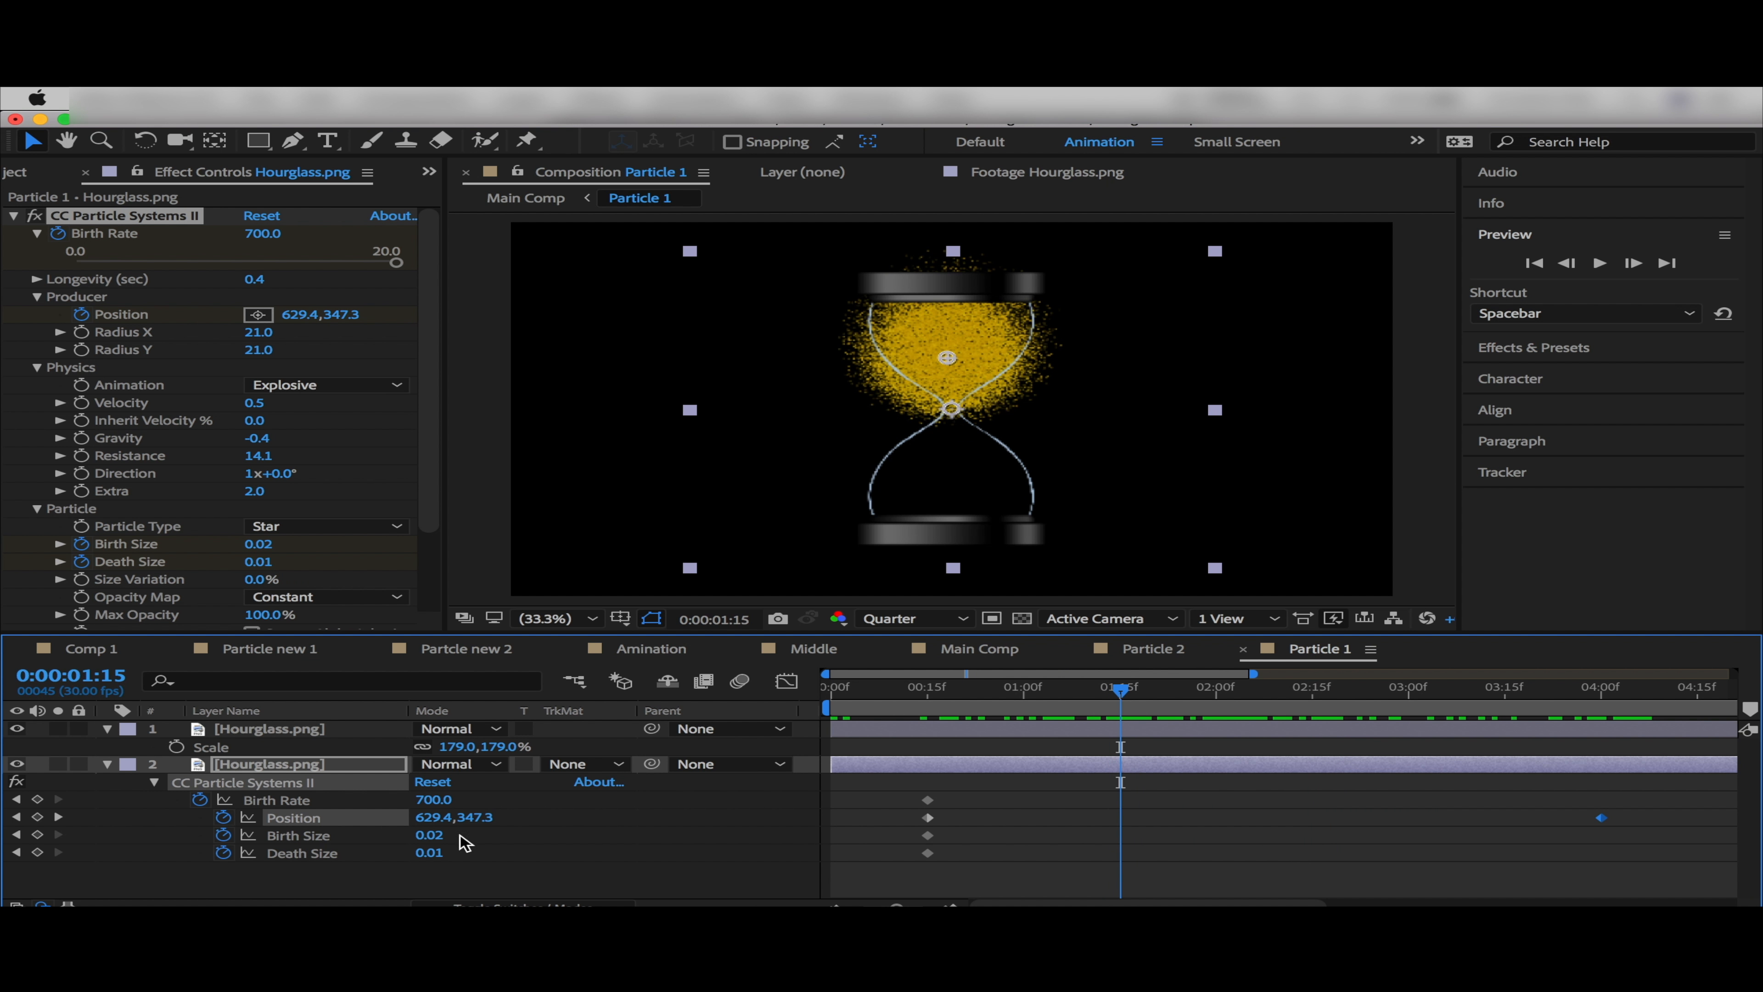
{"action": "left_click", "coordinate": [1128, 766]}
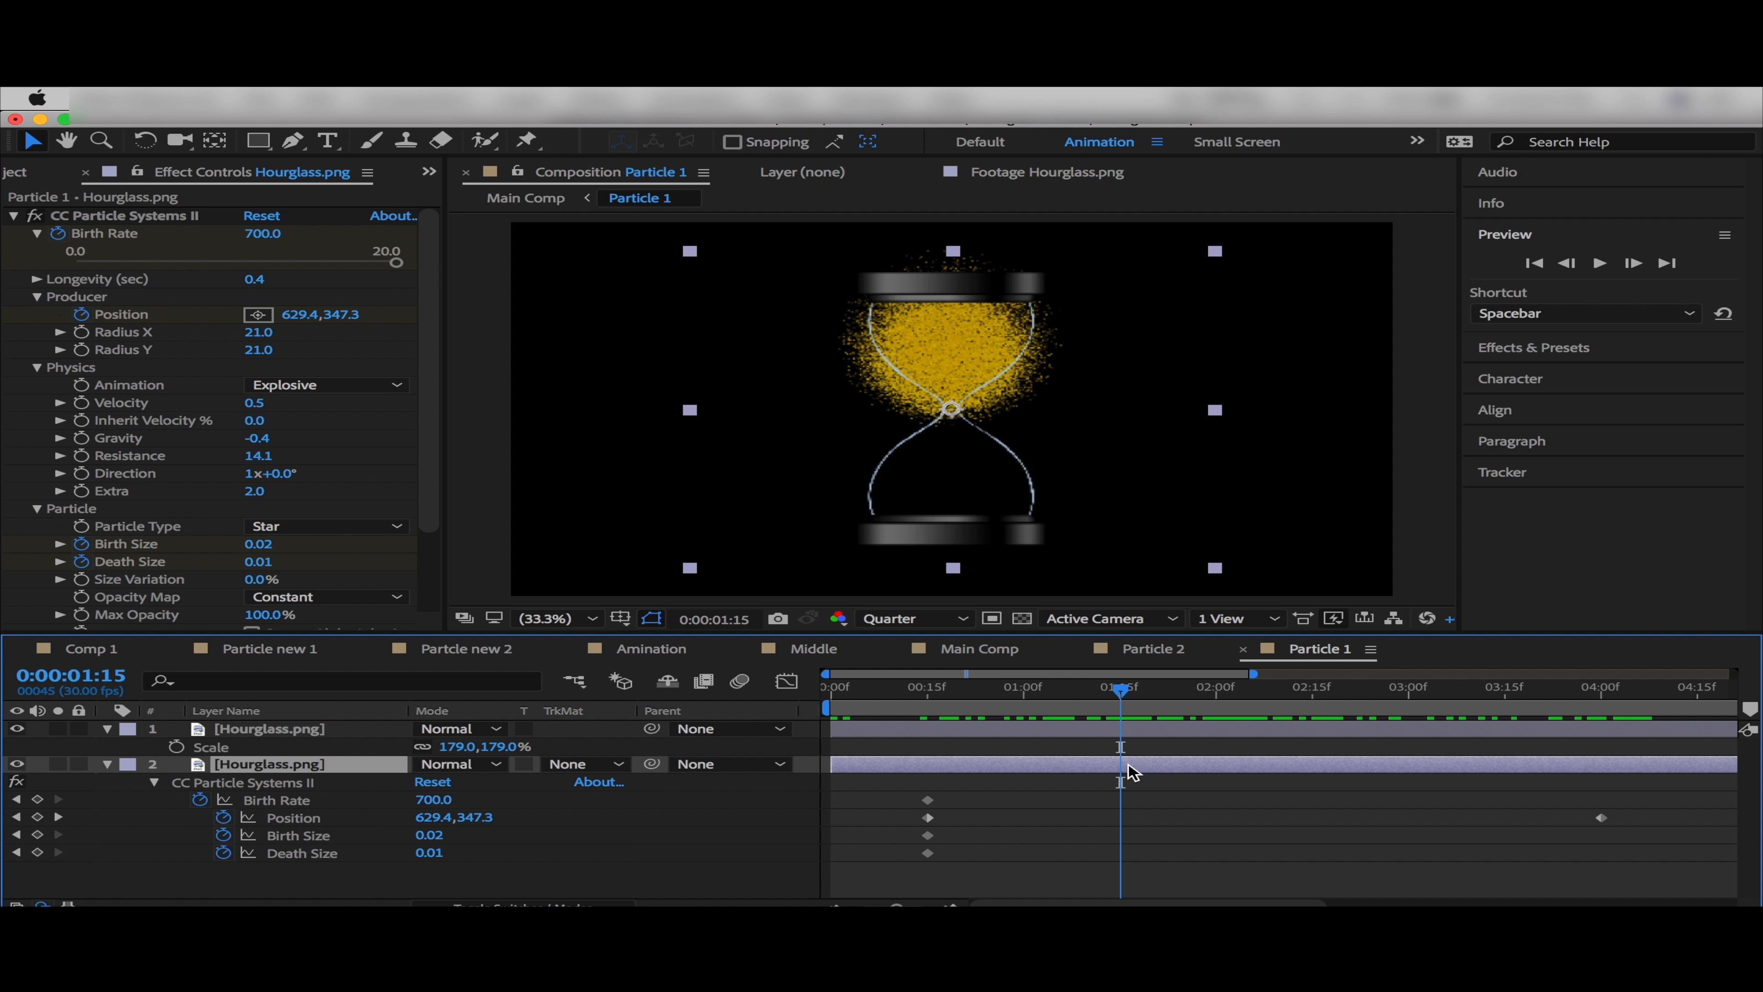
{"action": "key", "text": "super+v"}
{"action": "left_click_drag", "start_coordinate": [1124, 691], "coordinate": [1338, 695]}
Set the Particle 1 sand's Birth Size and Death Size to 0 at 0:00:04:00
{"action": "left_click_drag", "start_coordinate": [1422, 742], "coordinate": [1605, 799]}
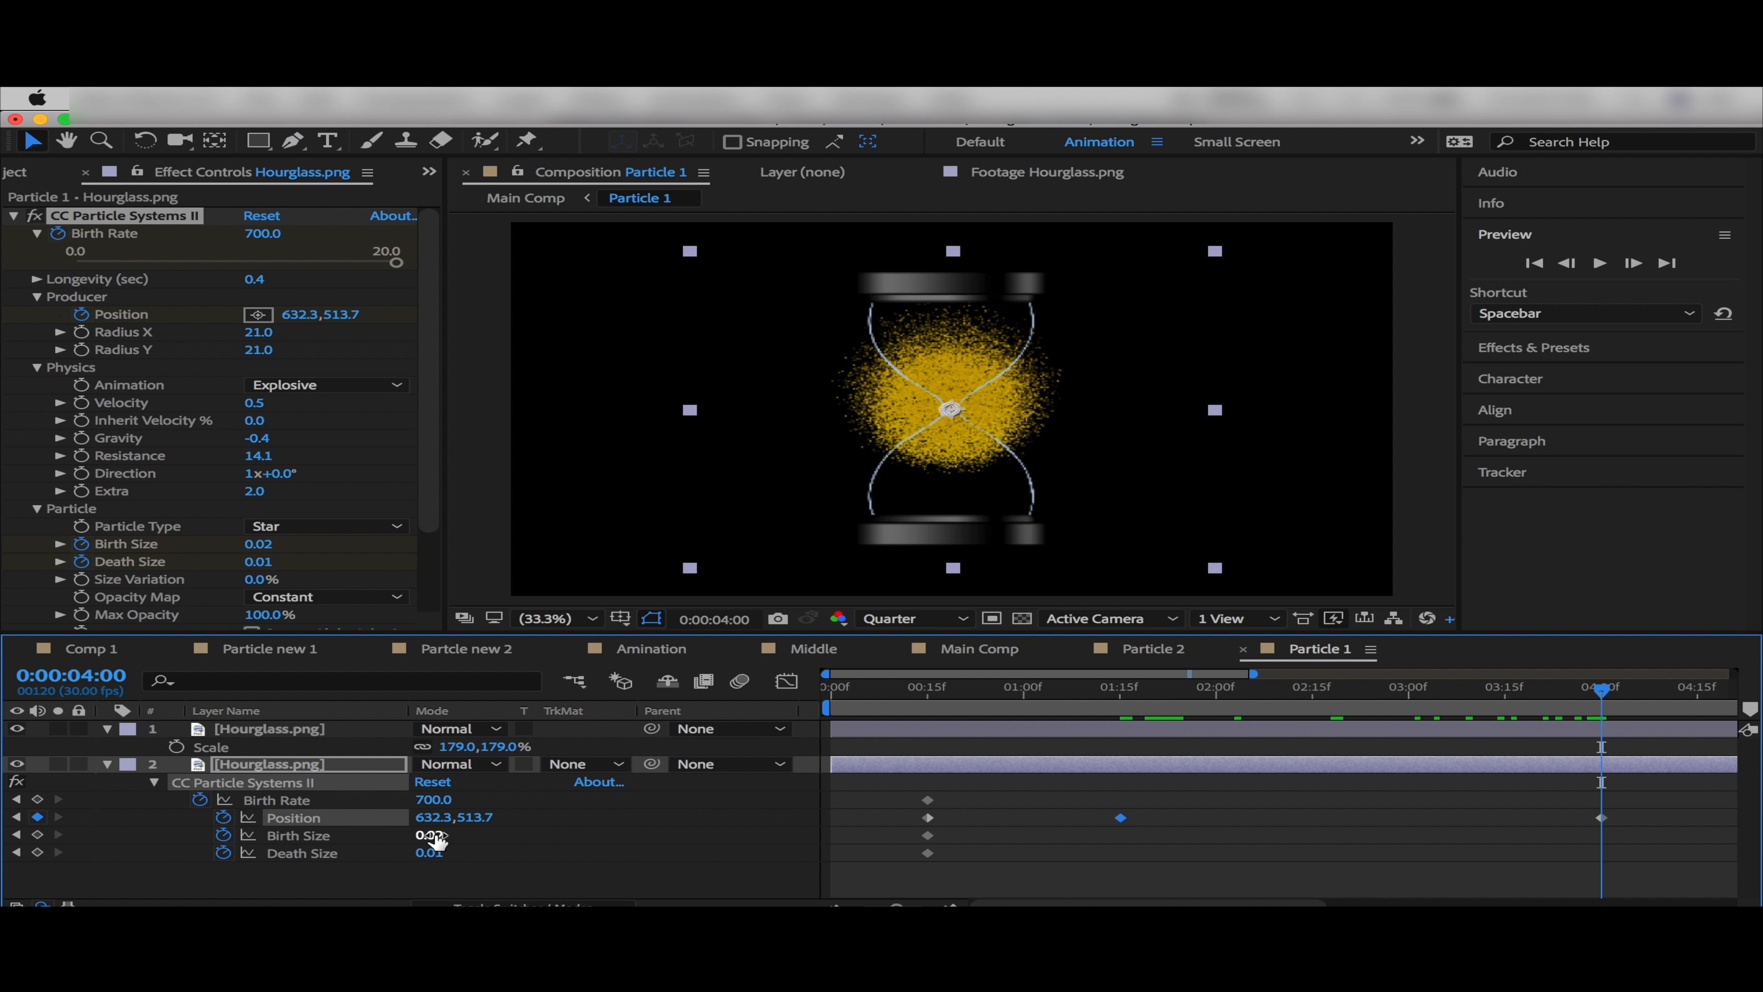
{"action": "key", "text": "Tab"}
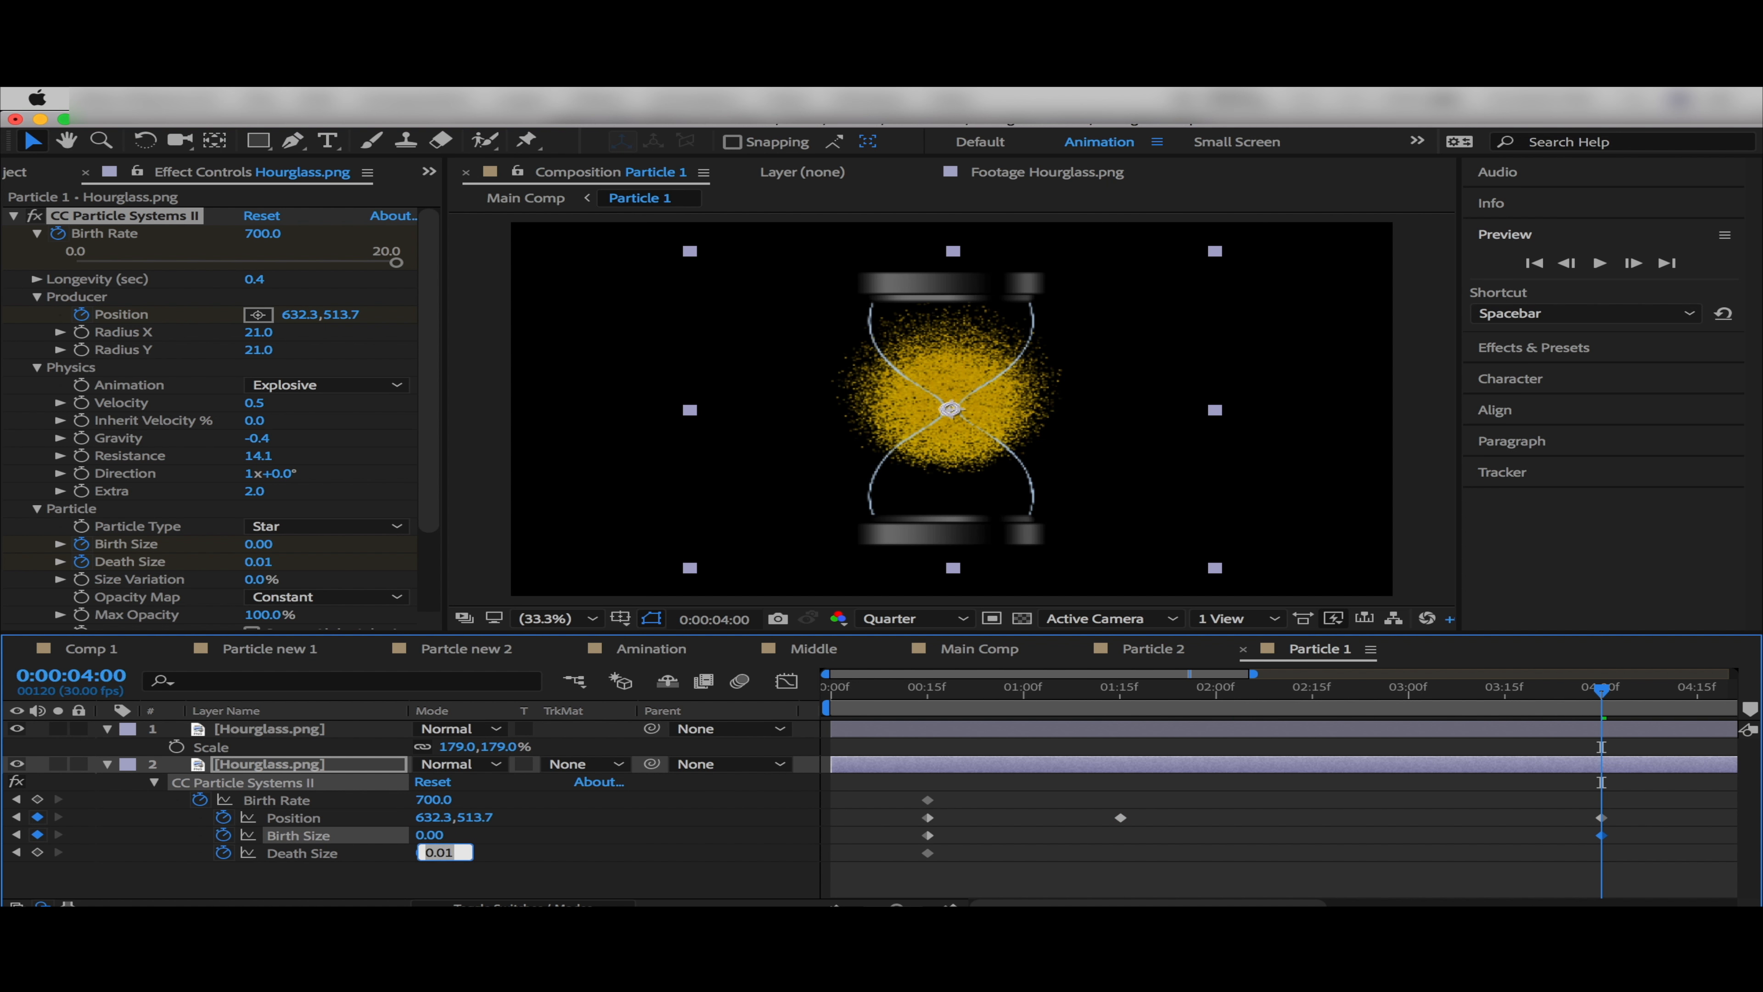
{"action": "type", "text": "0"}
{"action": "key", "text": "Tab"}
Shift the starting Birth Size and Death Size keyframes from 0:00:00:15 to 0:00:03:17
{"action": "left_click_drag", "start_coordinate": [1602, 691], "coordinate": [1626, 690]}
{"action": "left_click_drag", "start_coordinate": [904, 828], "coordinate": [1537, 852]}
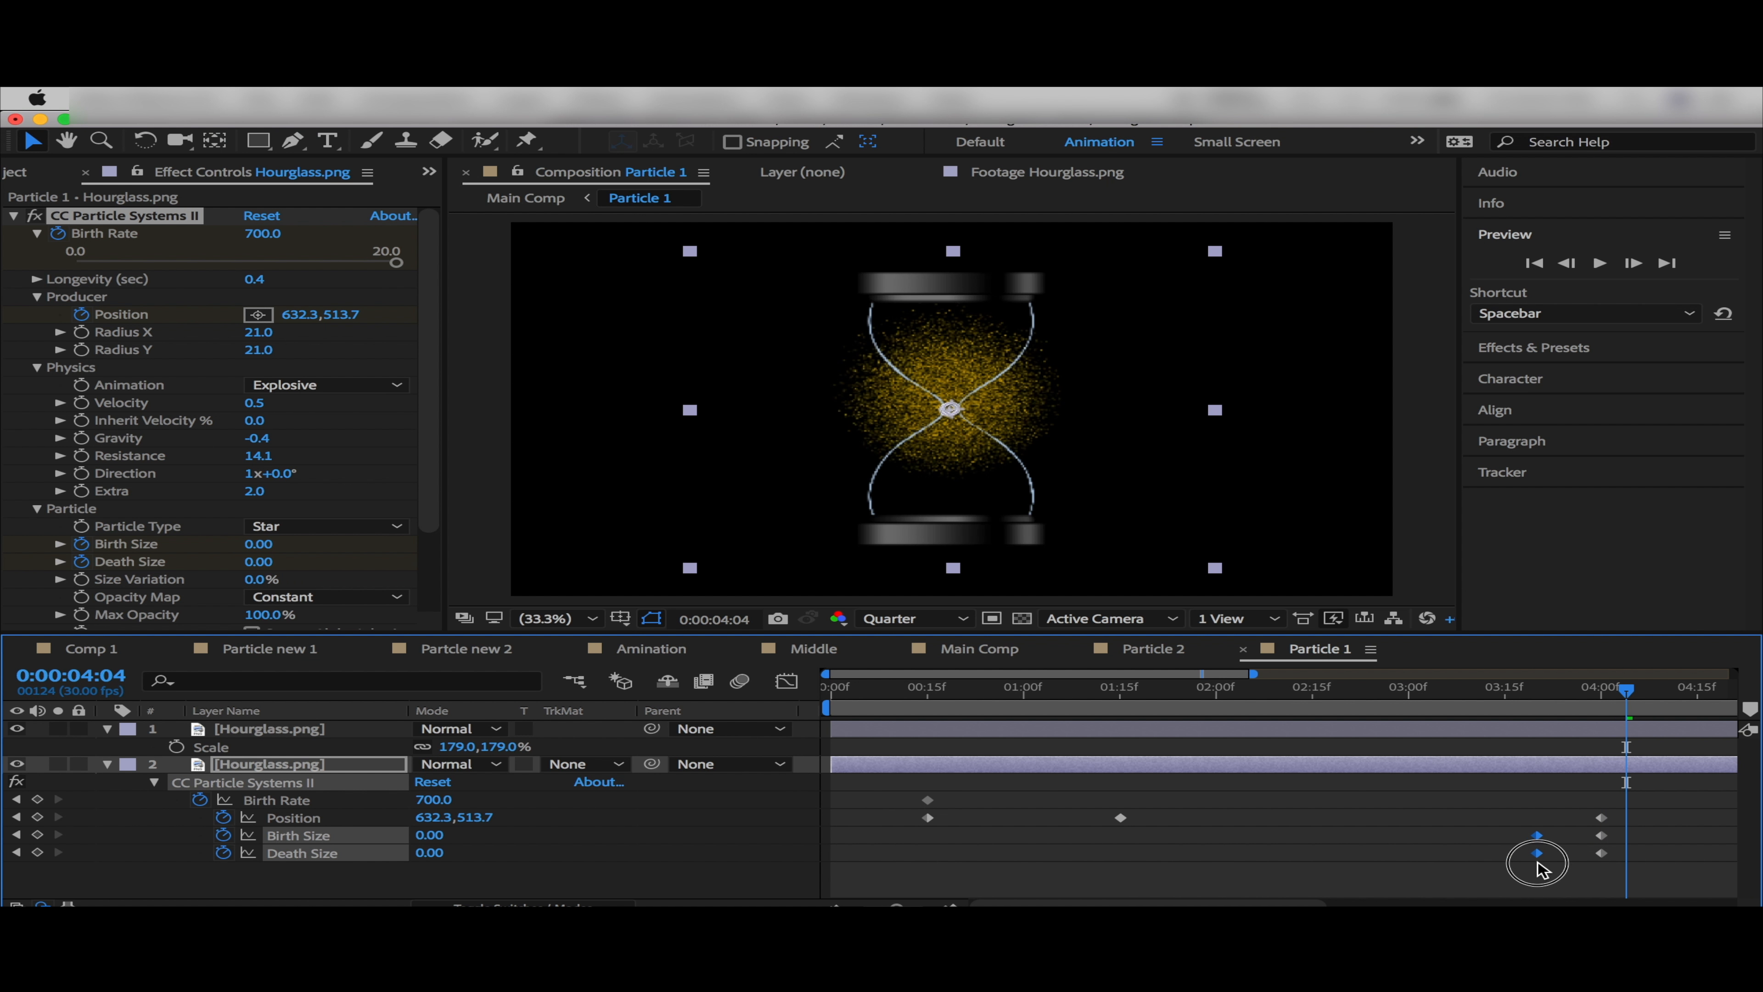
{"action": "left_click_drag", "start_coordinate": [1626, 689], "coordinate": [1503, 690]}
{"action": "left_click_drag", "start_coordinate": [1529, 818], "coordinate": [1546, 858]}
{"action": "left_click_drag", "start_coordinate": [1536, 854], "coordinate": [1520, 855]}
{"action": "left_click_drag", "start_coordinate": [1671, 692], "coordinate": [1514, 736]}
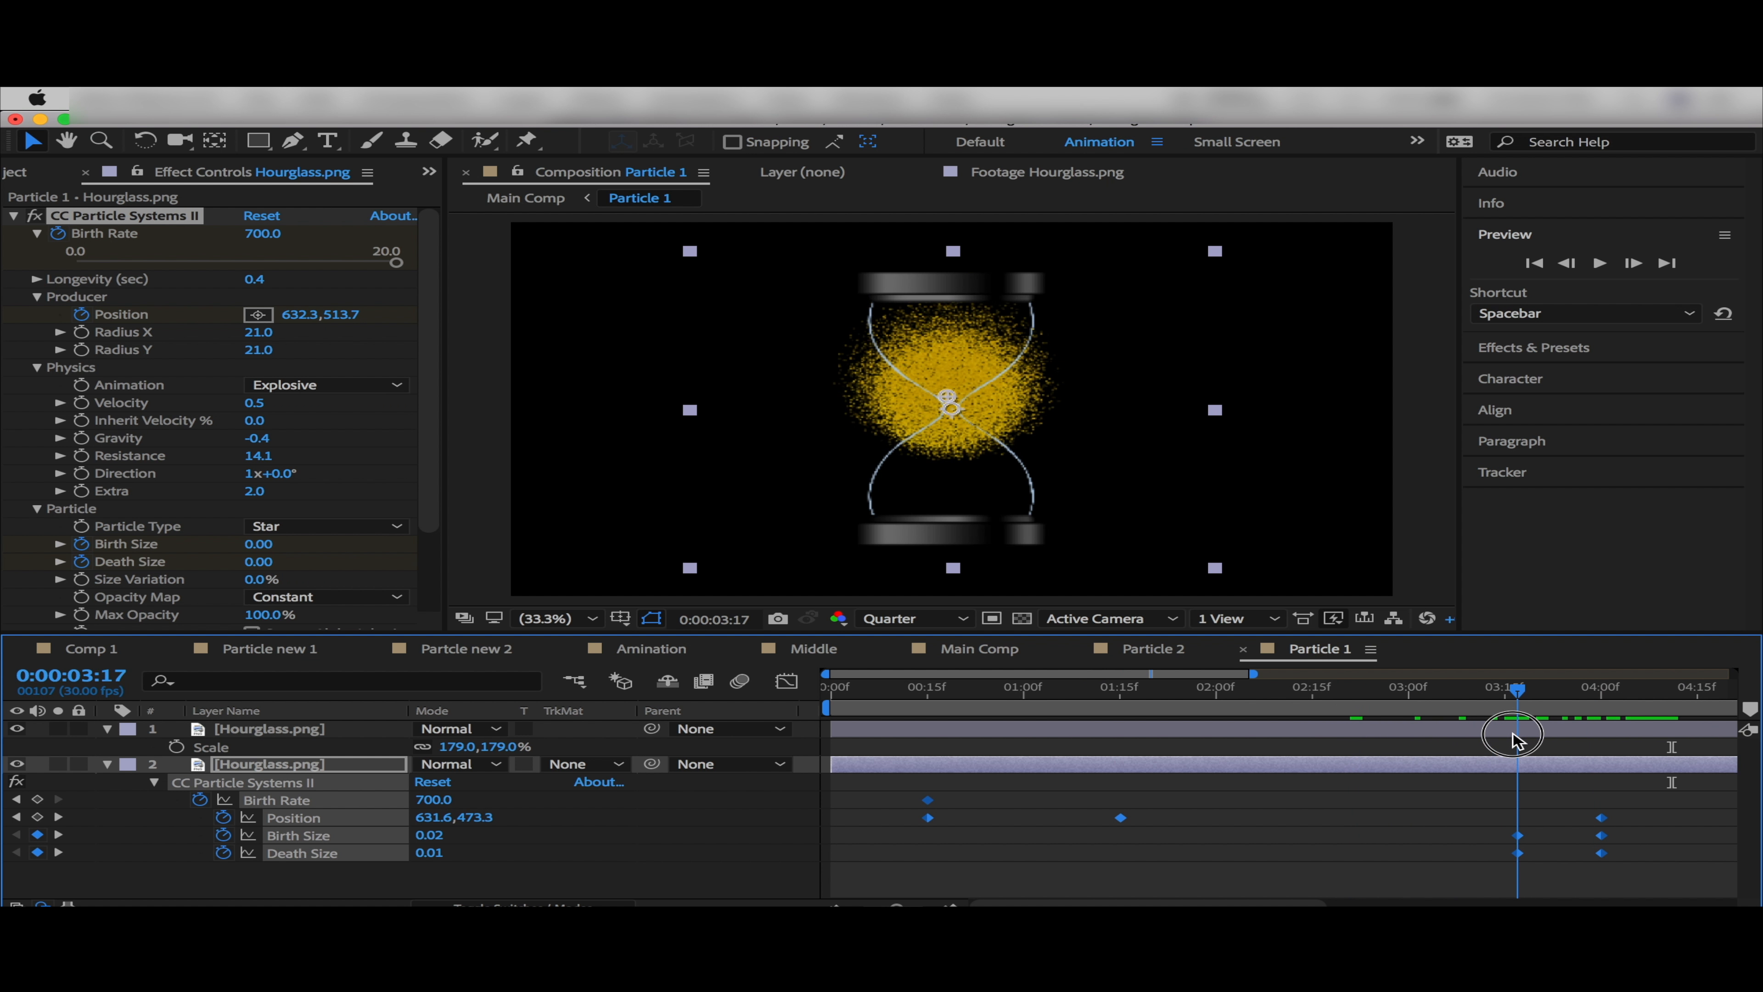
Add Birth Rate and Position keyframes at 0:00:03:17, and set the Birth Rate to 200 at 0:00:04:00
{"action": "left_click", "coordinate": [38, 799]}
{"action": "left_click", "coordinate": [37, 817]}
{"action": "left_click_drag", "start_coordinate": [1518, 725], "coordinate": [1606, 726]}
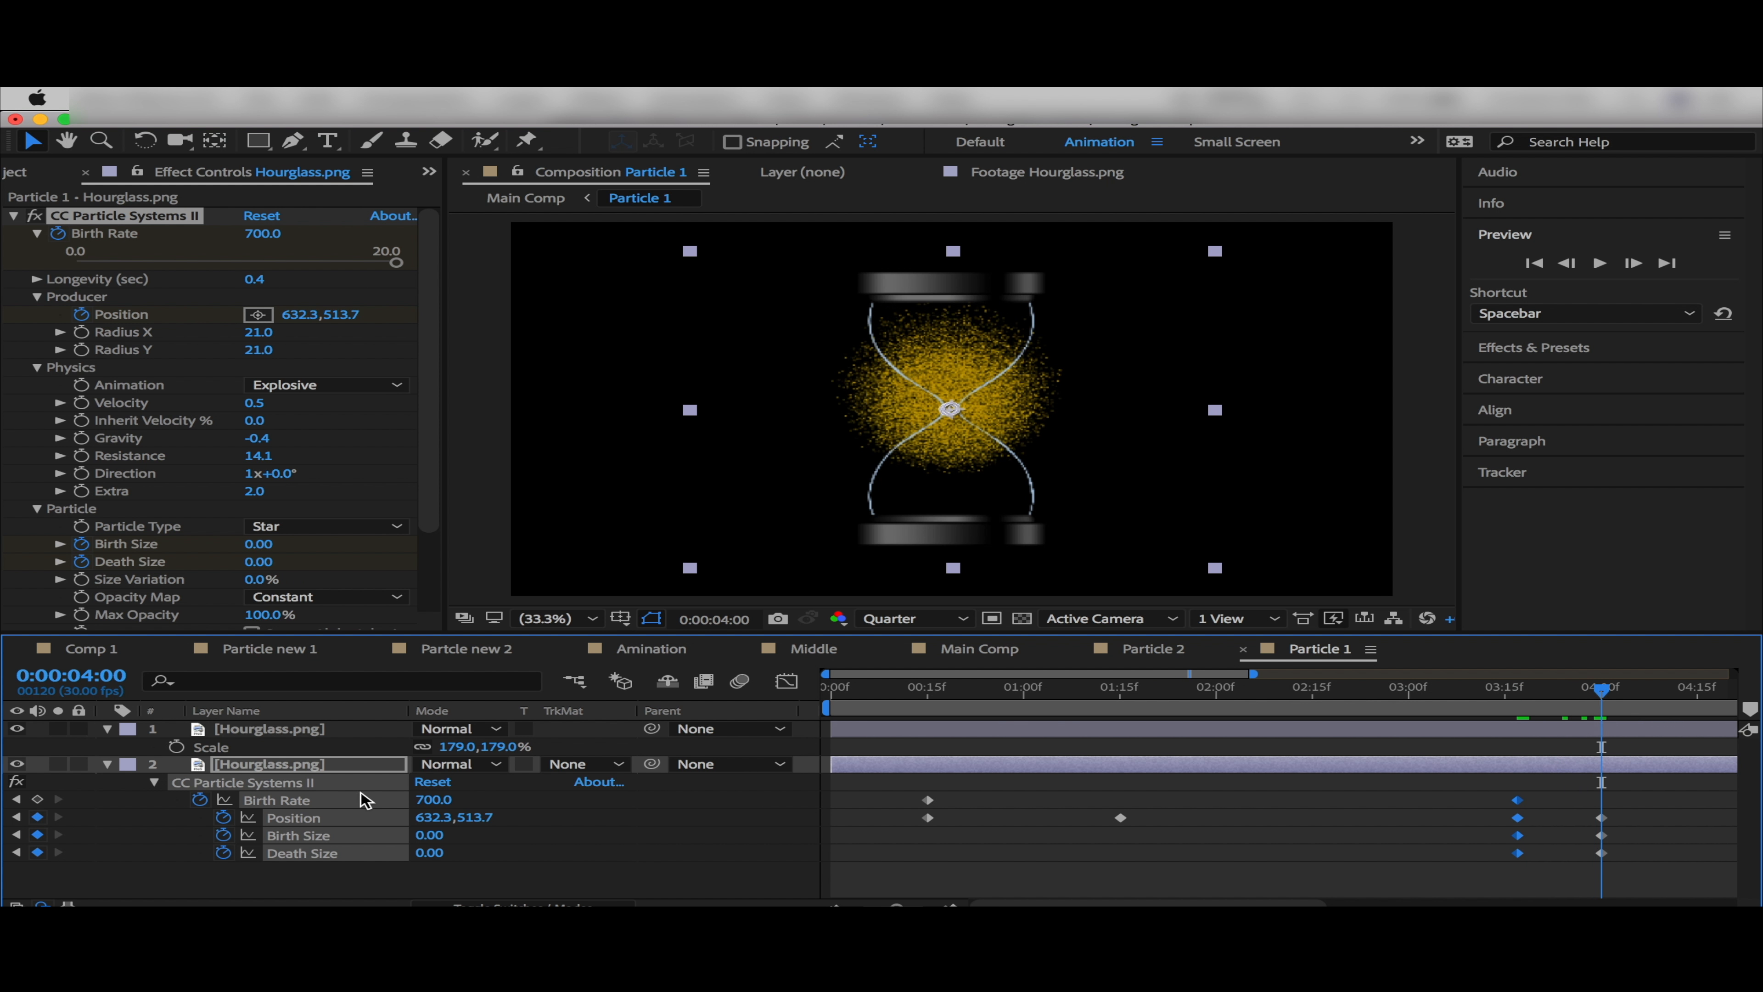
{"action": "left_click", "coordinate": [431, 800]}
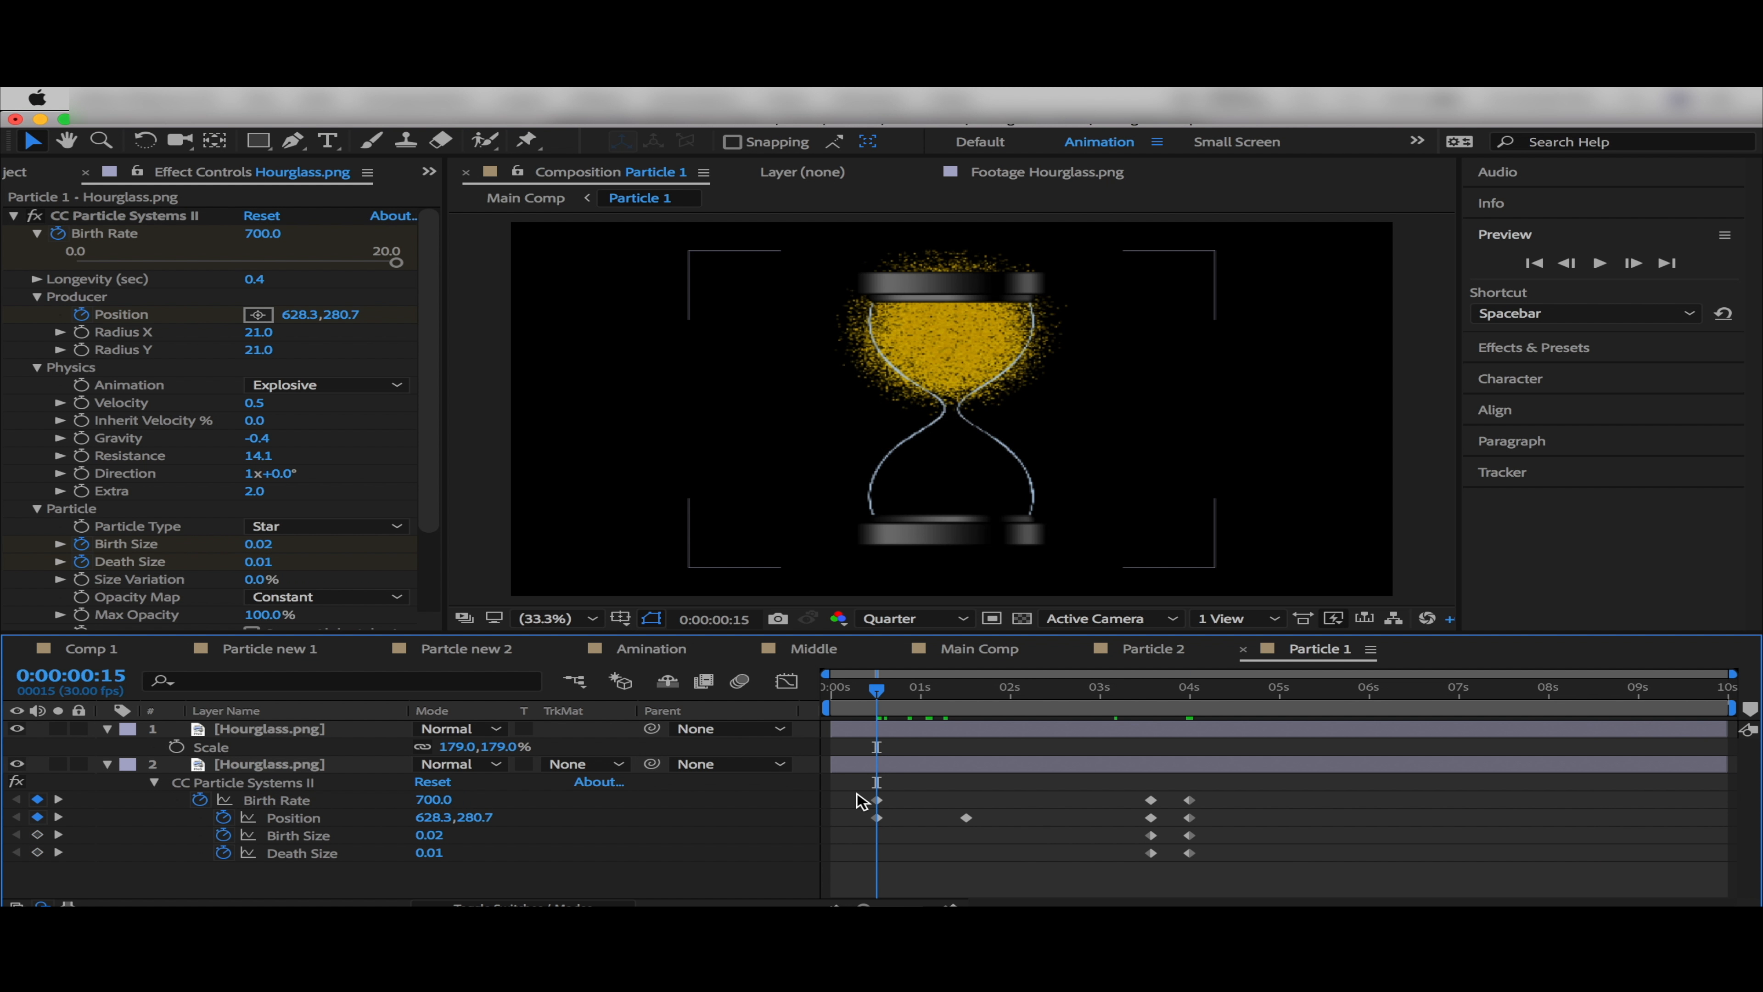
Apply Easy Ease to all keyframes of the Particle 1 sand layer
{"action": "left_click_drag", "start_coordinate": [856, 795], "coordinate": [1202, 861]}
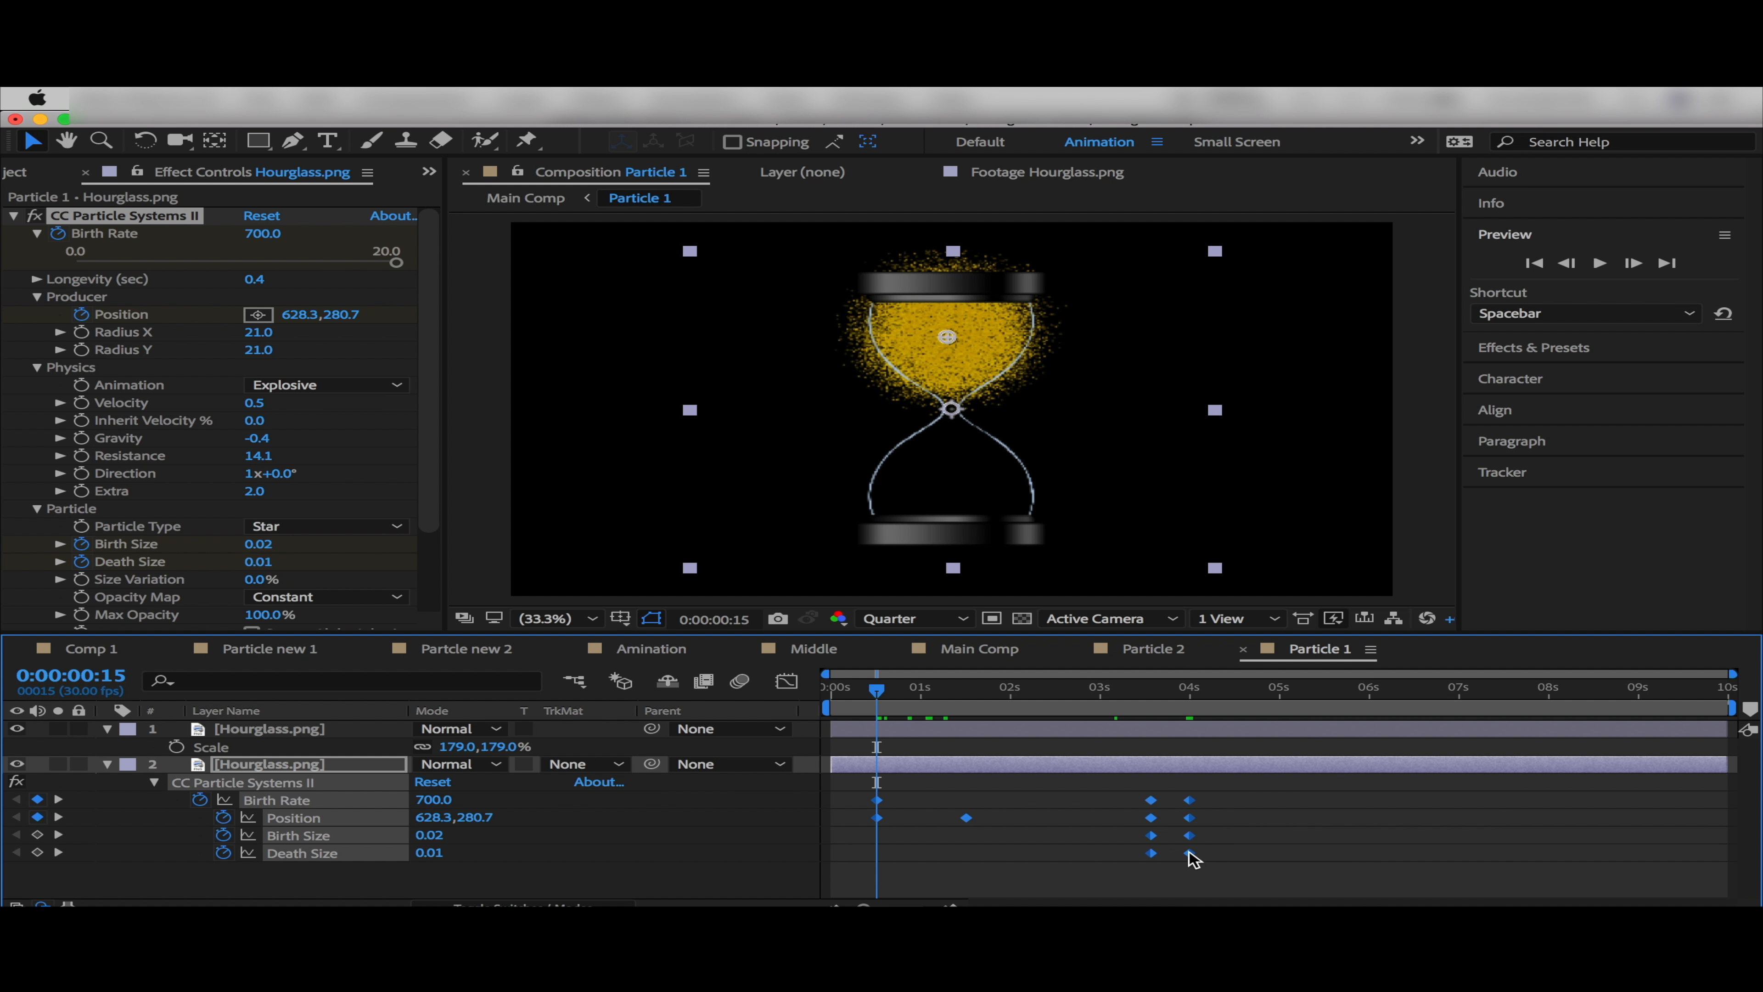
{"action": "right_click", "coordinate": [1193, 859]}
{"action": "mouse_move", "coordinate": [1241, 895]}
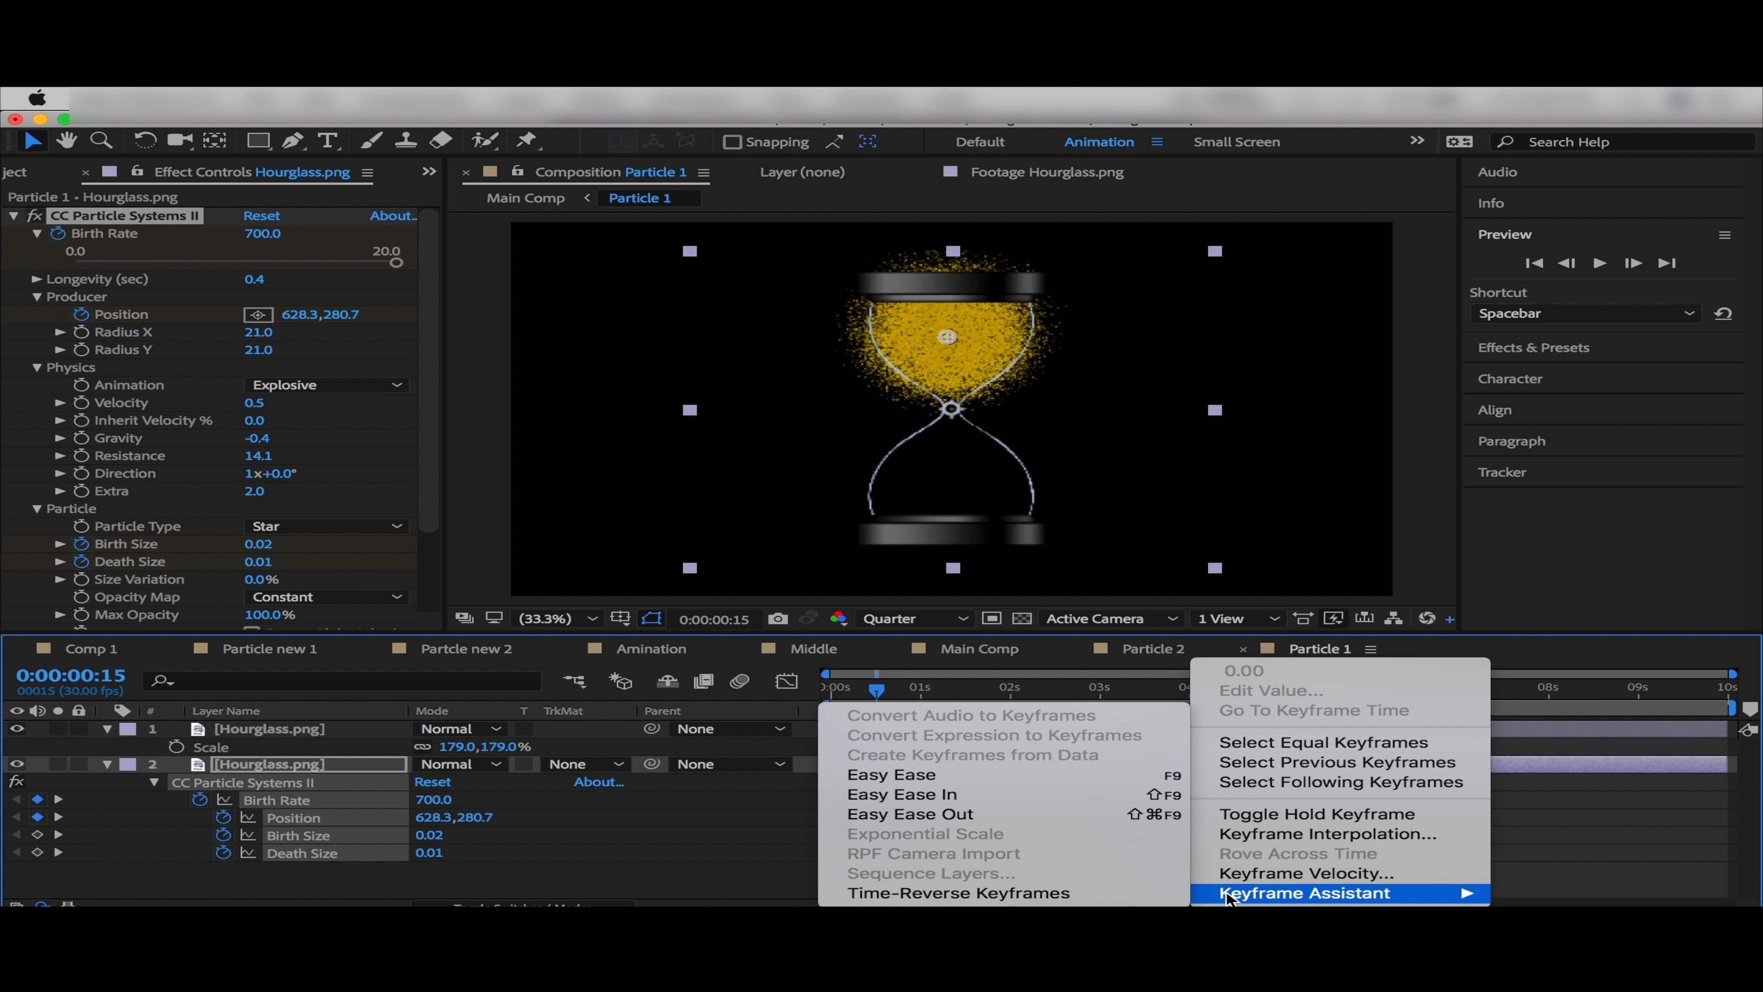
{"action": "left_click", "coordinate": [895, 774]}
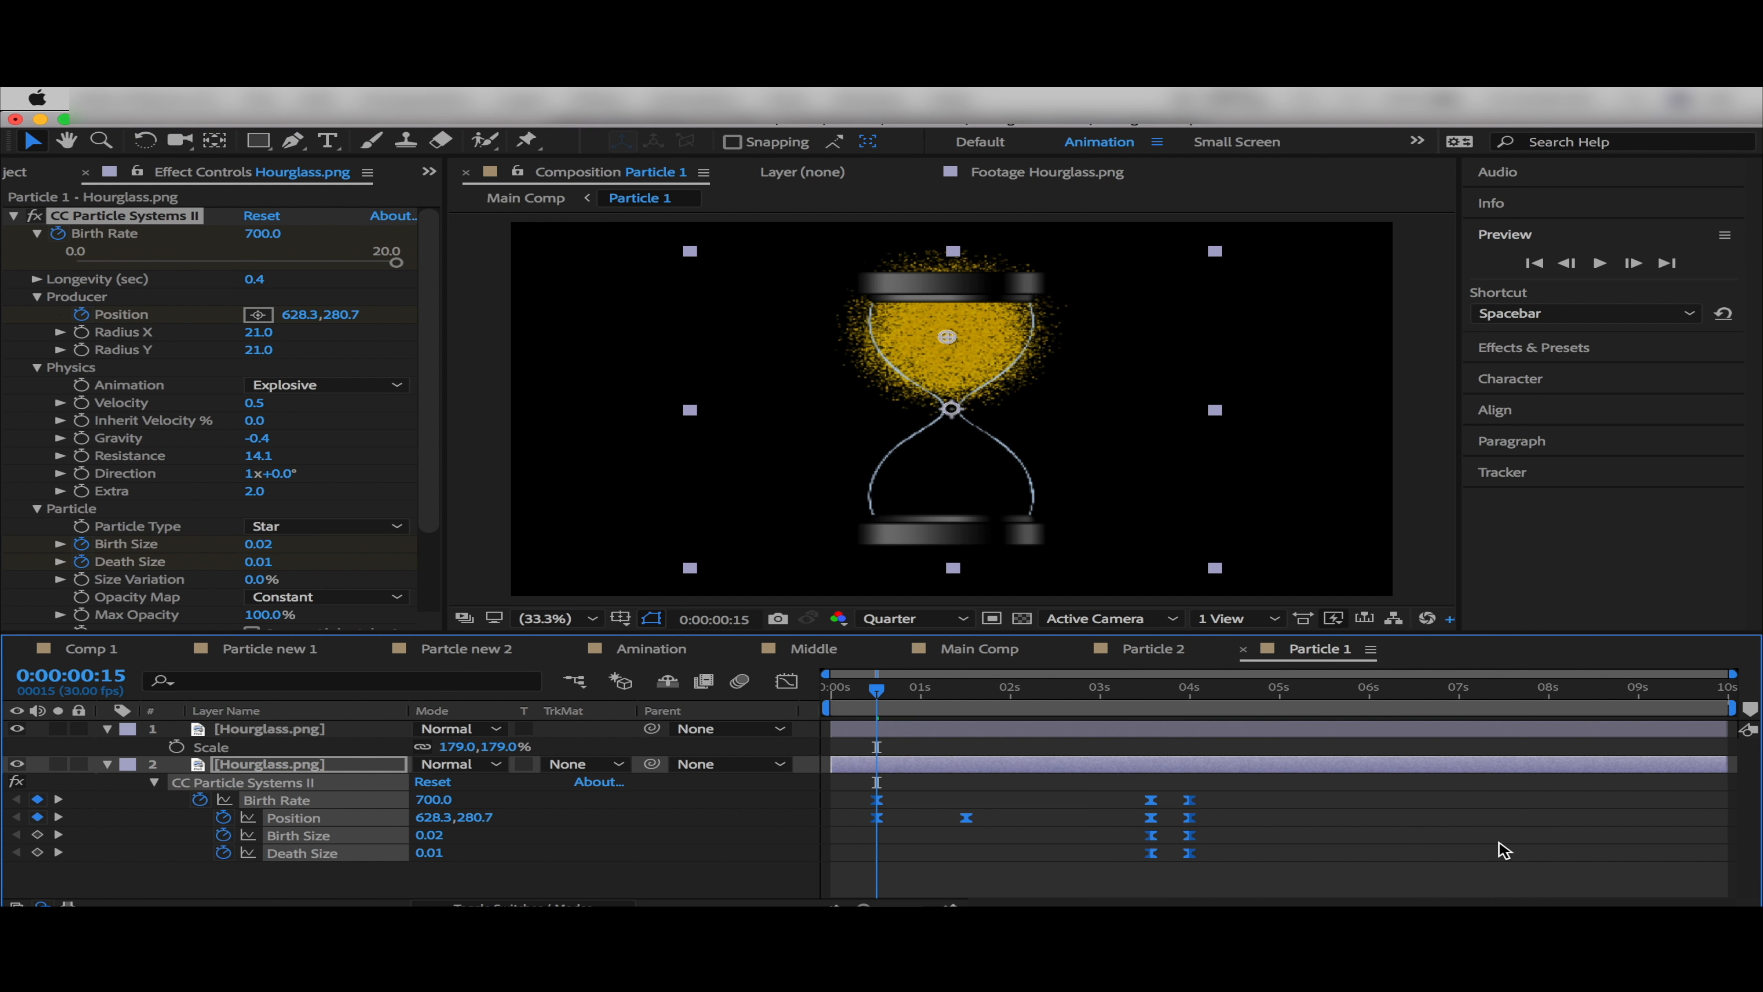
End the Particle 1 work area at 0:00:05:00 and trim the composition to it
{"action": "left_click_drag", "start_coordinate": [1132, 686], "coordinate": [1280, 757]}
{"action": "key", "text": "n"}
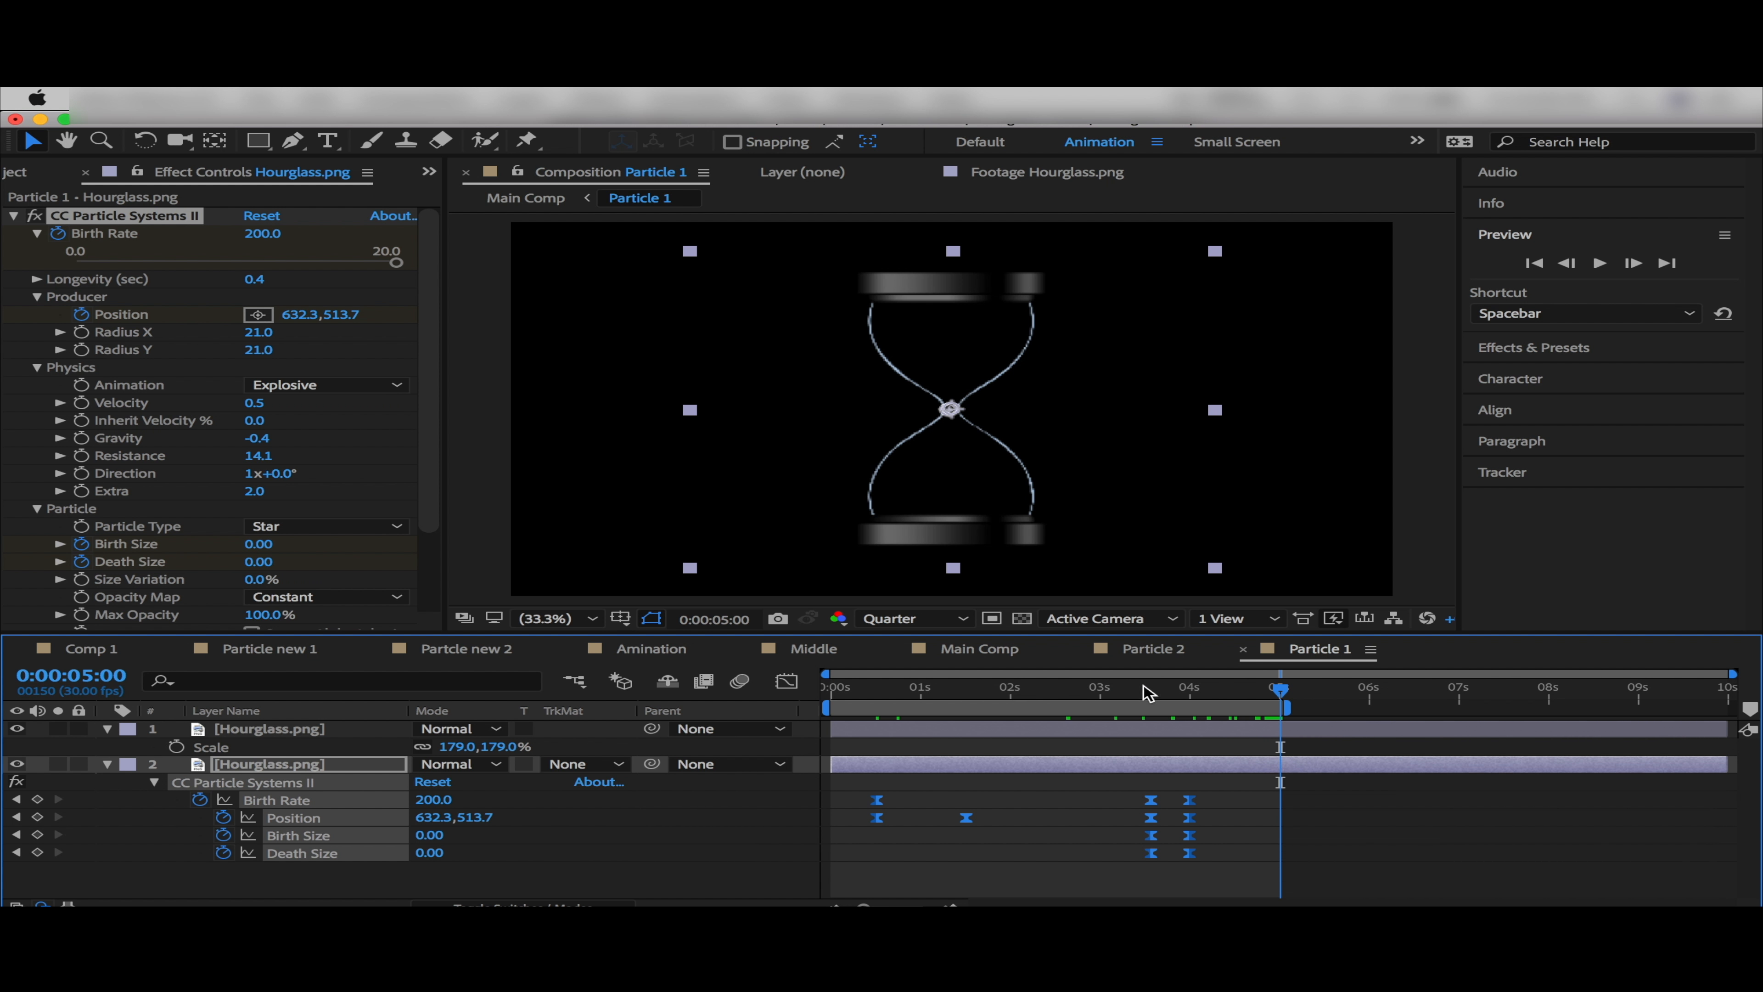
{"action": "right_click", "coordinate": [1138, 709]}
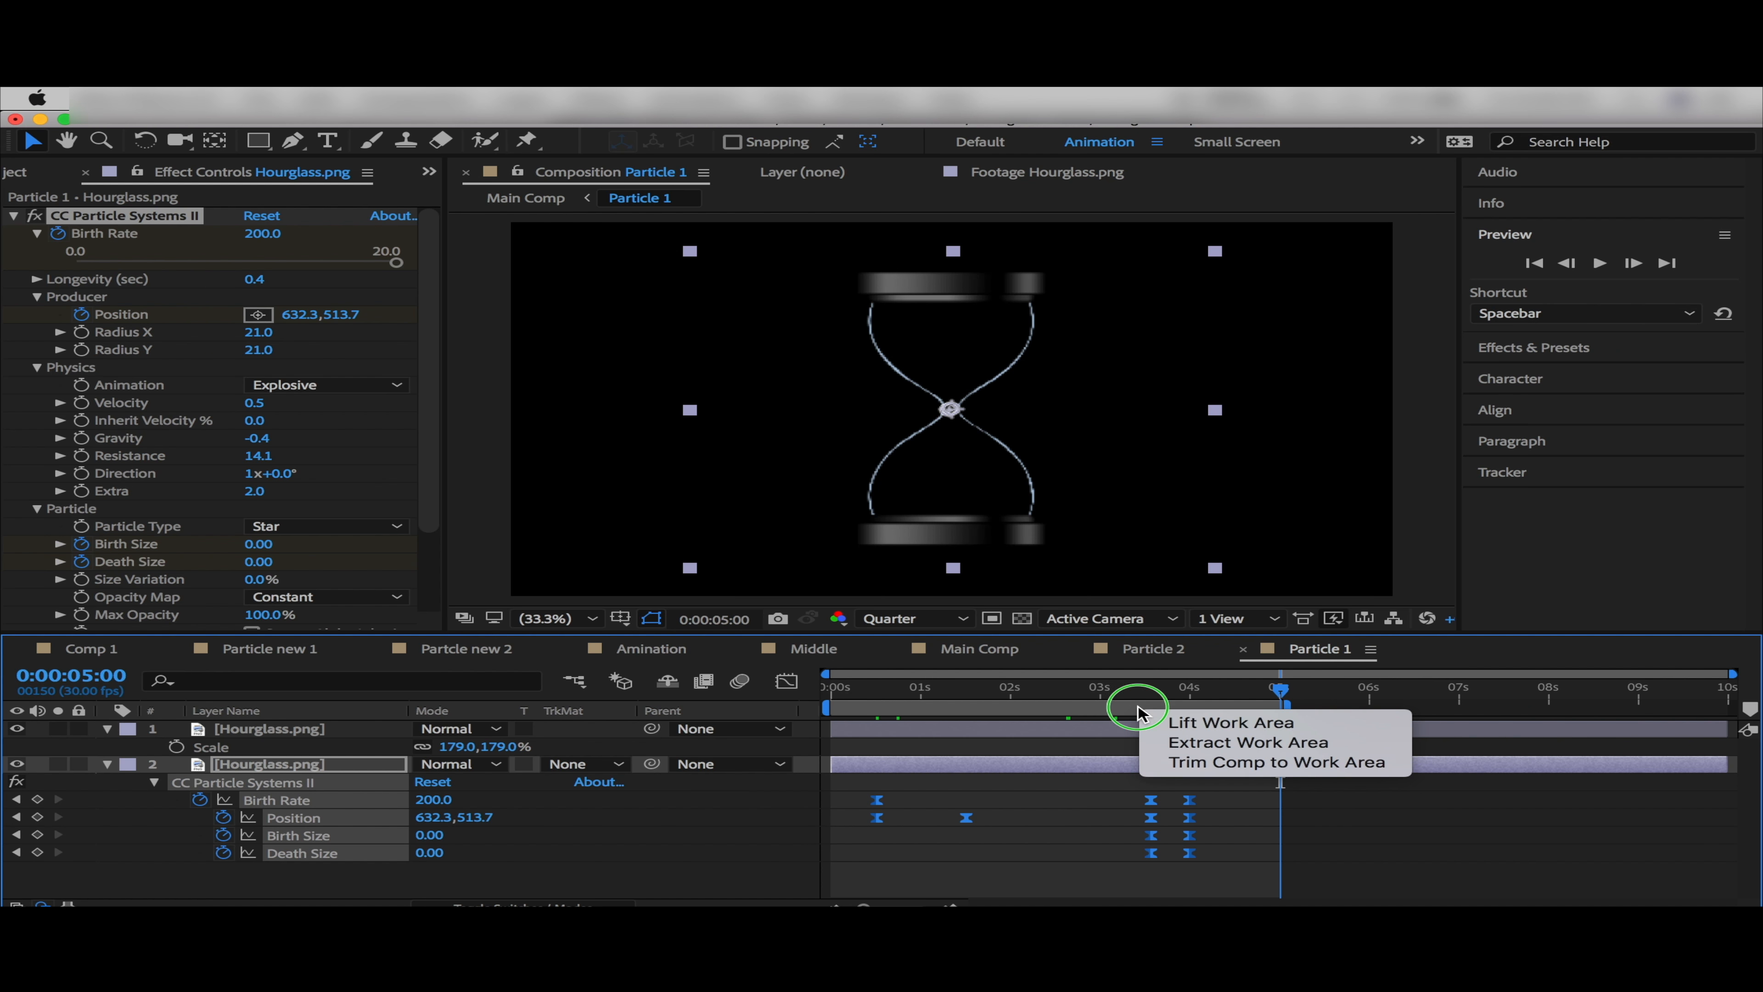
{"action": "left_click", "coordinate": [1249, 763]}
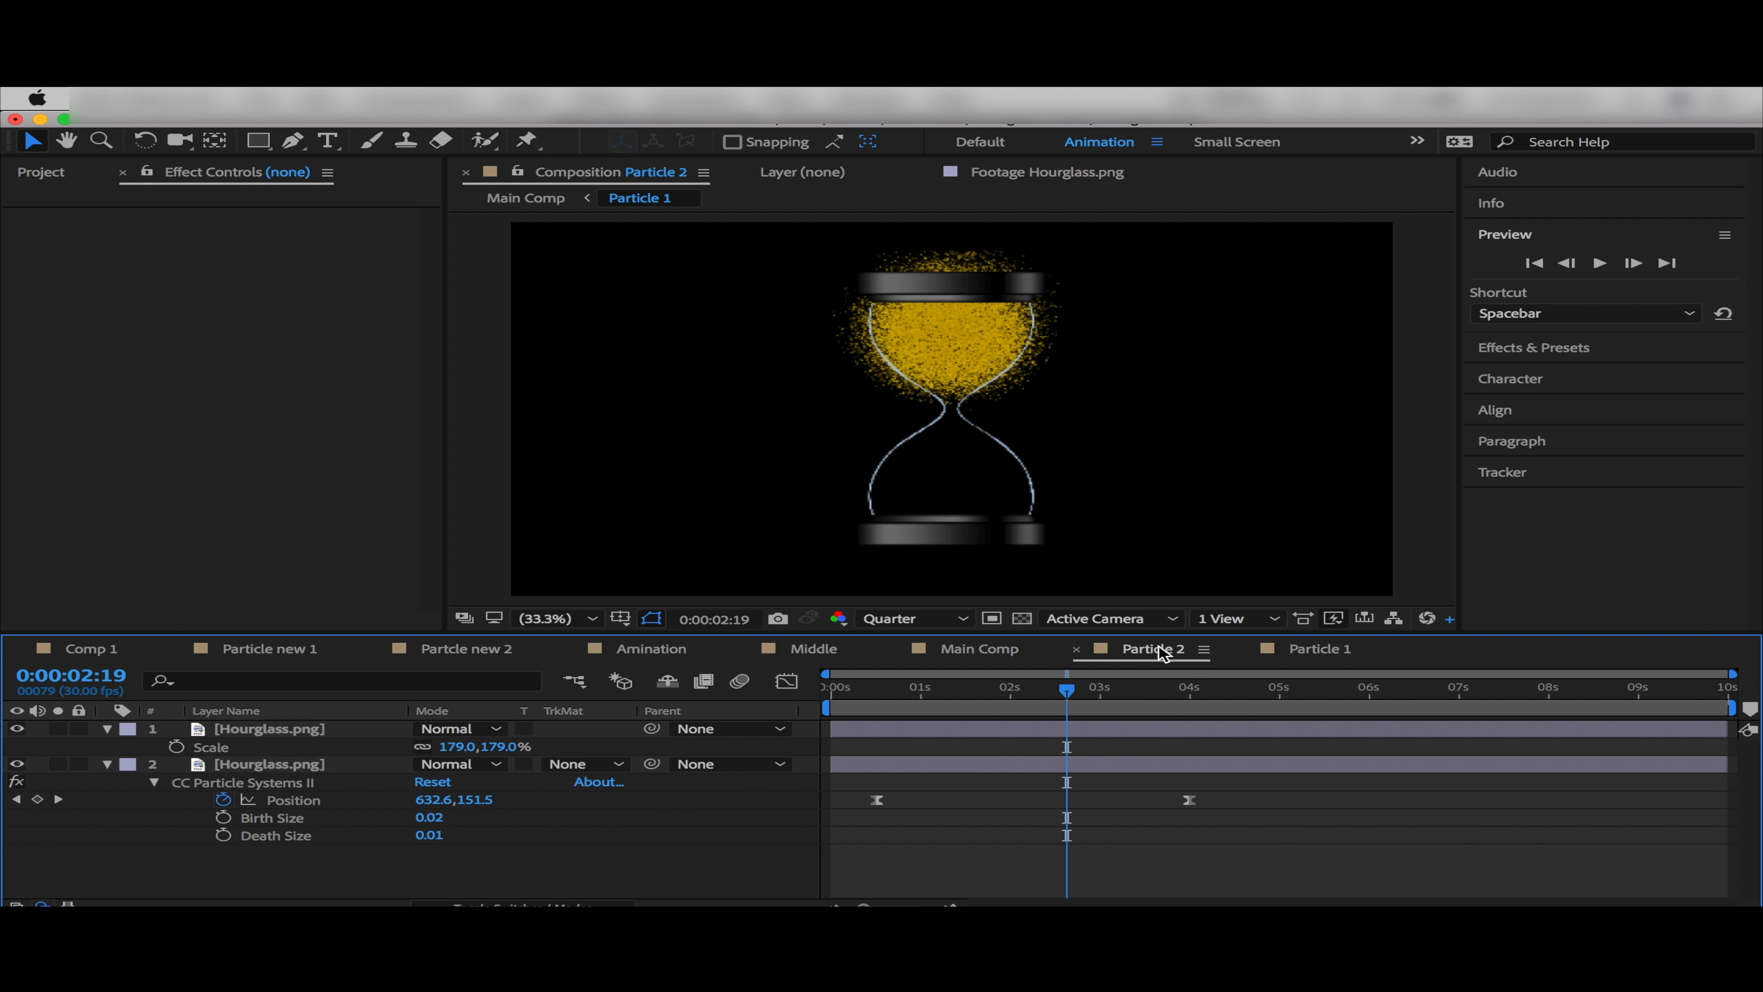
End the Particle 2 work area at 0:00:05:03 and trim the composition to it
{"action": "left_click_drag", "start_coordinate": [1284, 711], "coordinate": [1289, 701]}
{"action": "key", "text": "n"}
{"action": "right_click", "coordinate": [1114, 707]}
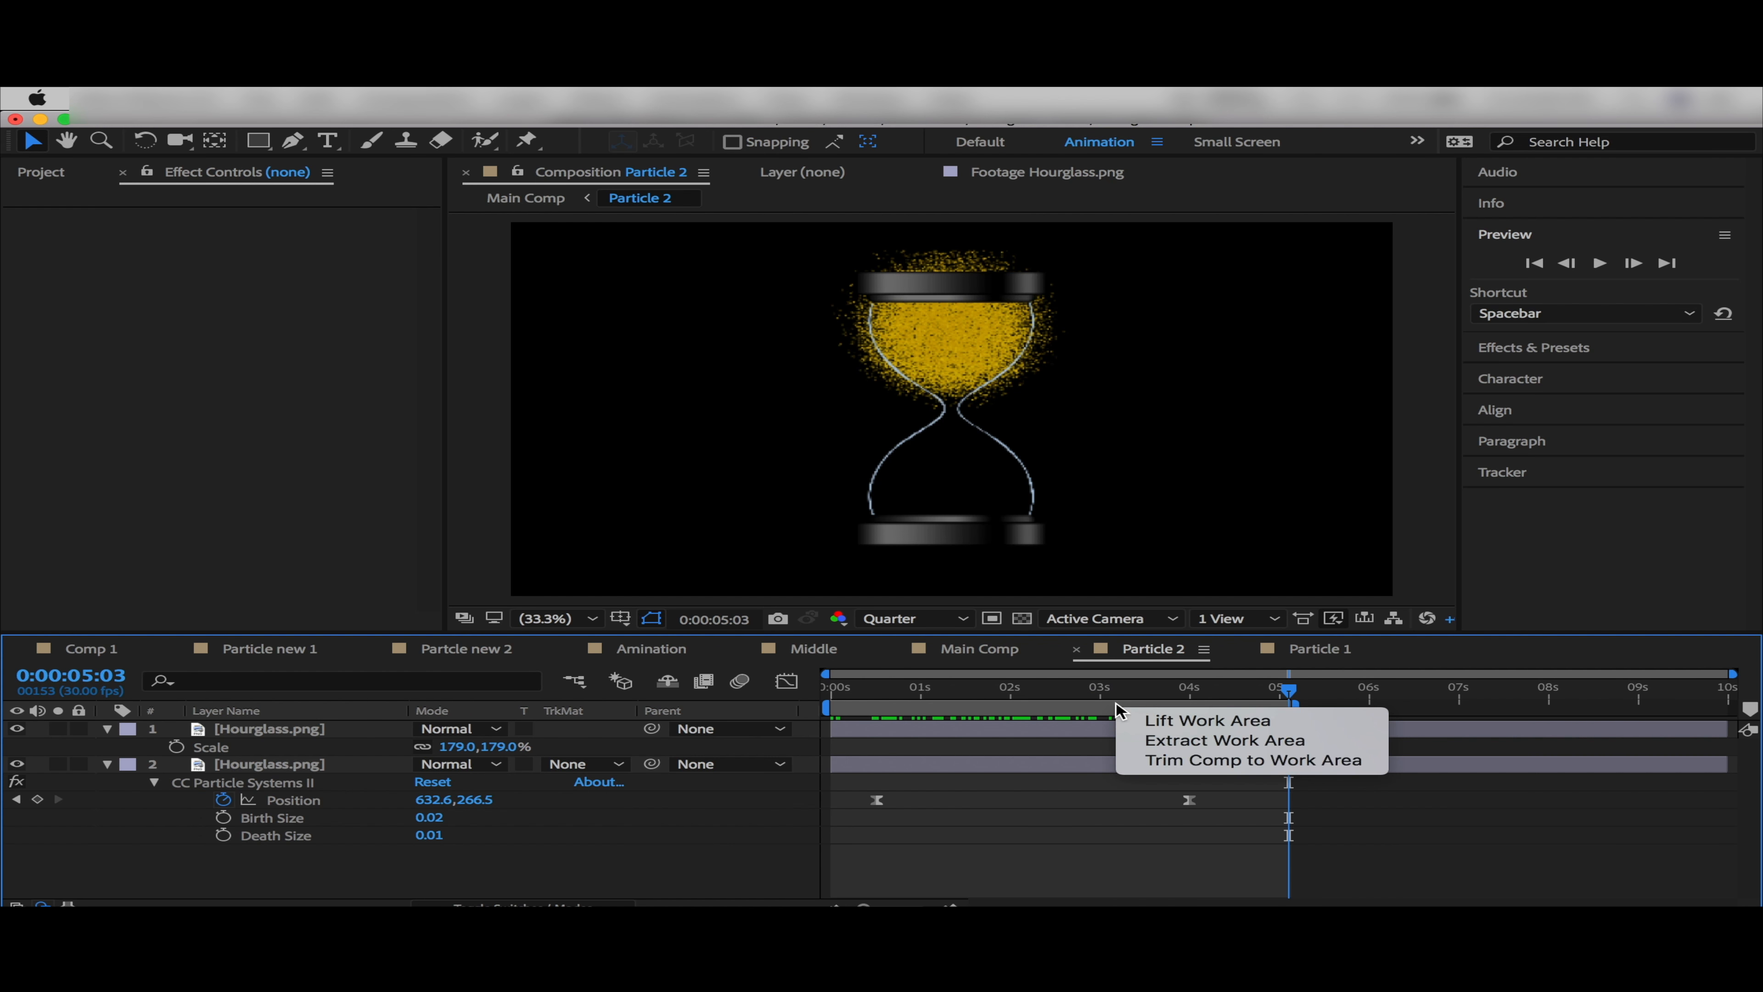
{"action": "left_click", "coordinate": [1180, 769]}
Preview the draining and filling sand animation in Main Comp
{"action": "left_click", "coordinate": [988, 655]}
{"action": "key", "text": "space"}
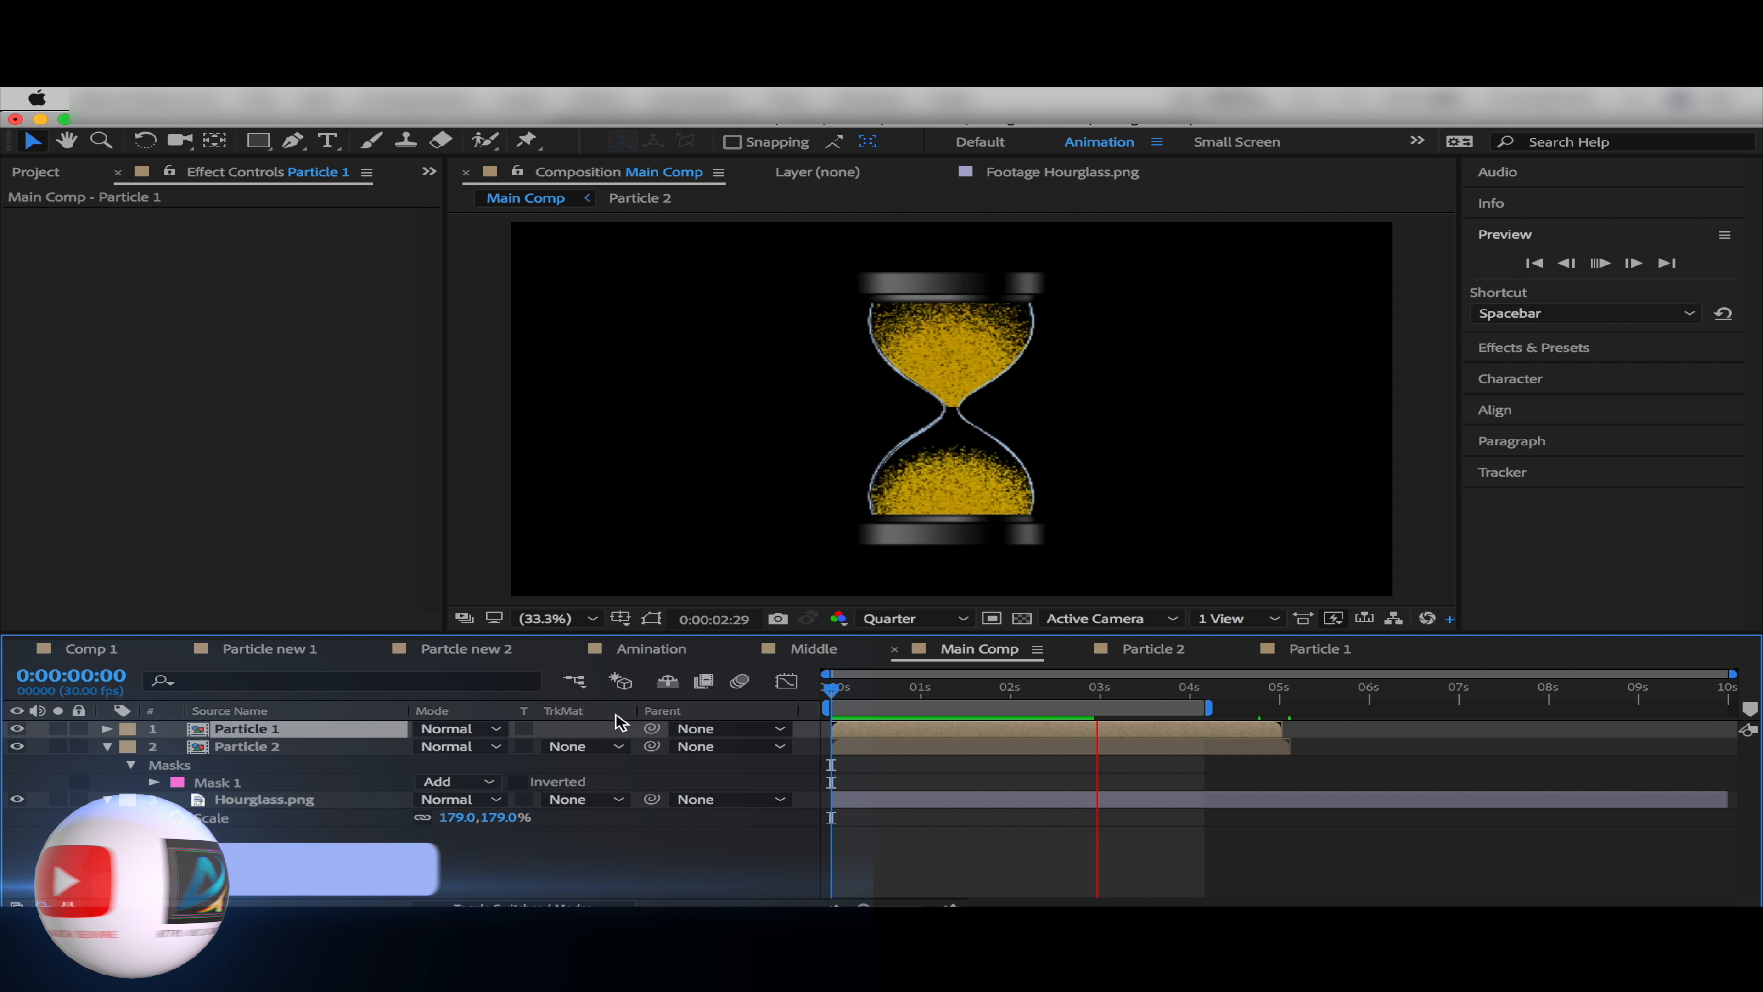
{"action": "key", "text": "space"}
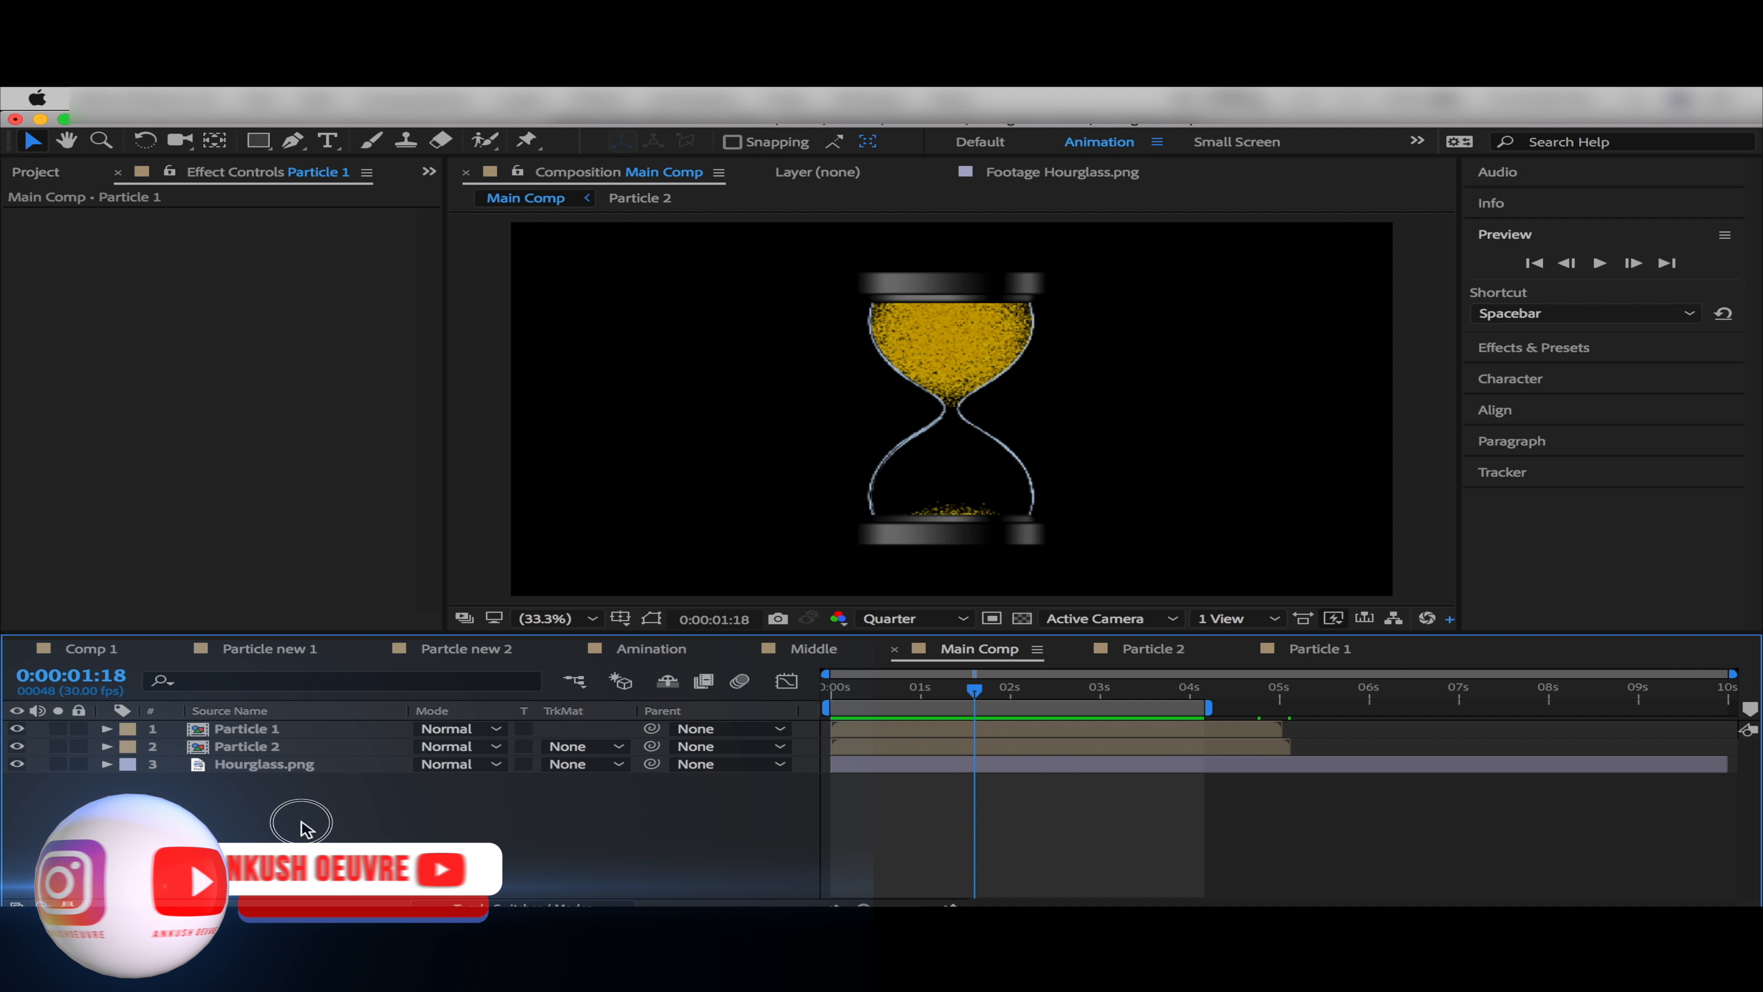
Draw a short vertical line through the hourglass neck with the Pen tool and place its shape layer at Position 1930.0, 1080.0
{"action": "left_click", "coordinate": [293, 141]}
{"action": "left_click", "coordinate": [956, 400]}
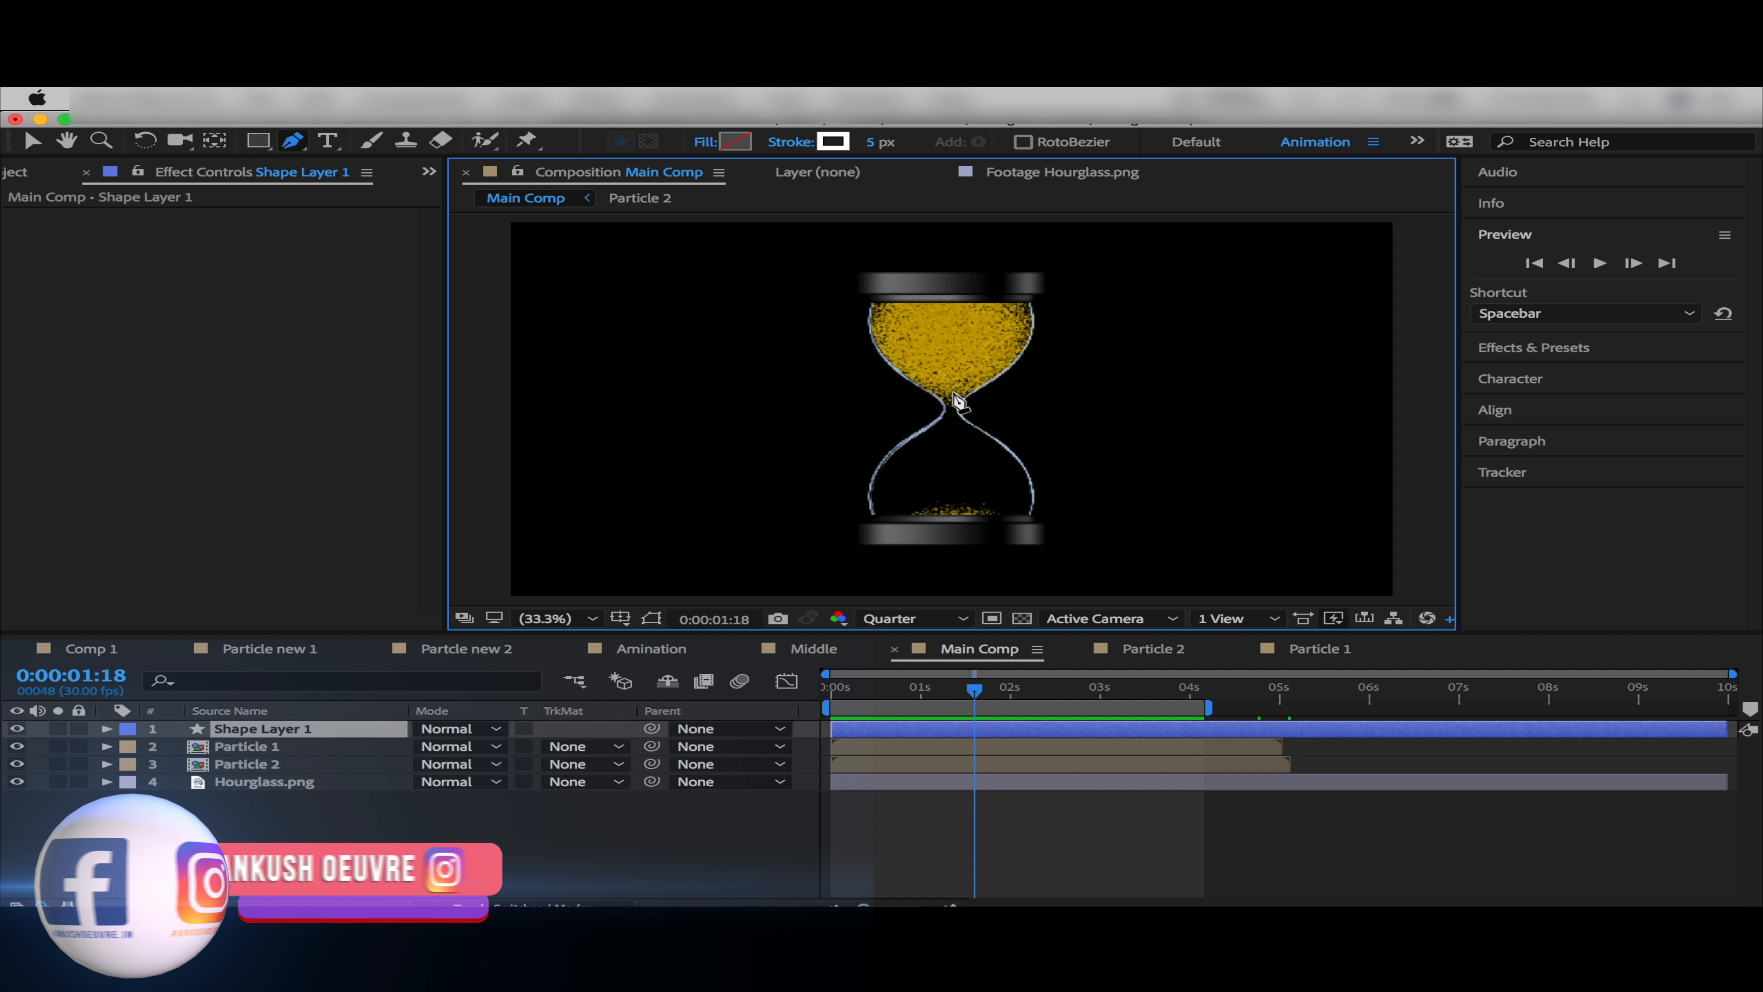
{"action": "scroll", "coordinate": [956, 400], "scroll_direction": "up", "scroll_amount": 2}
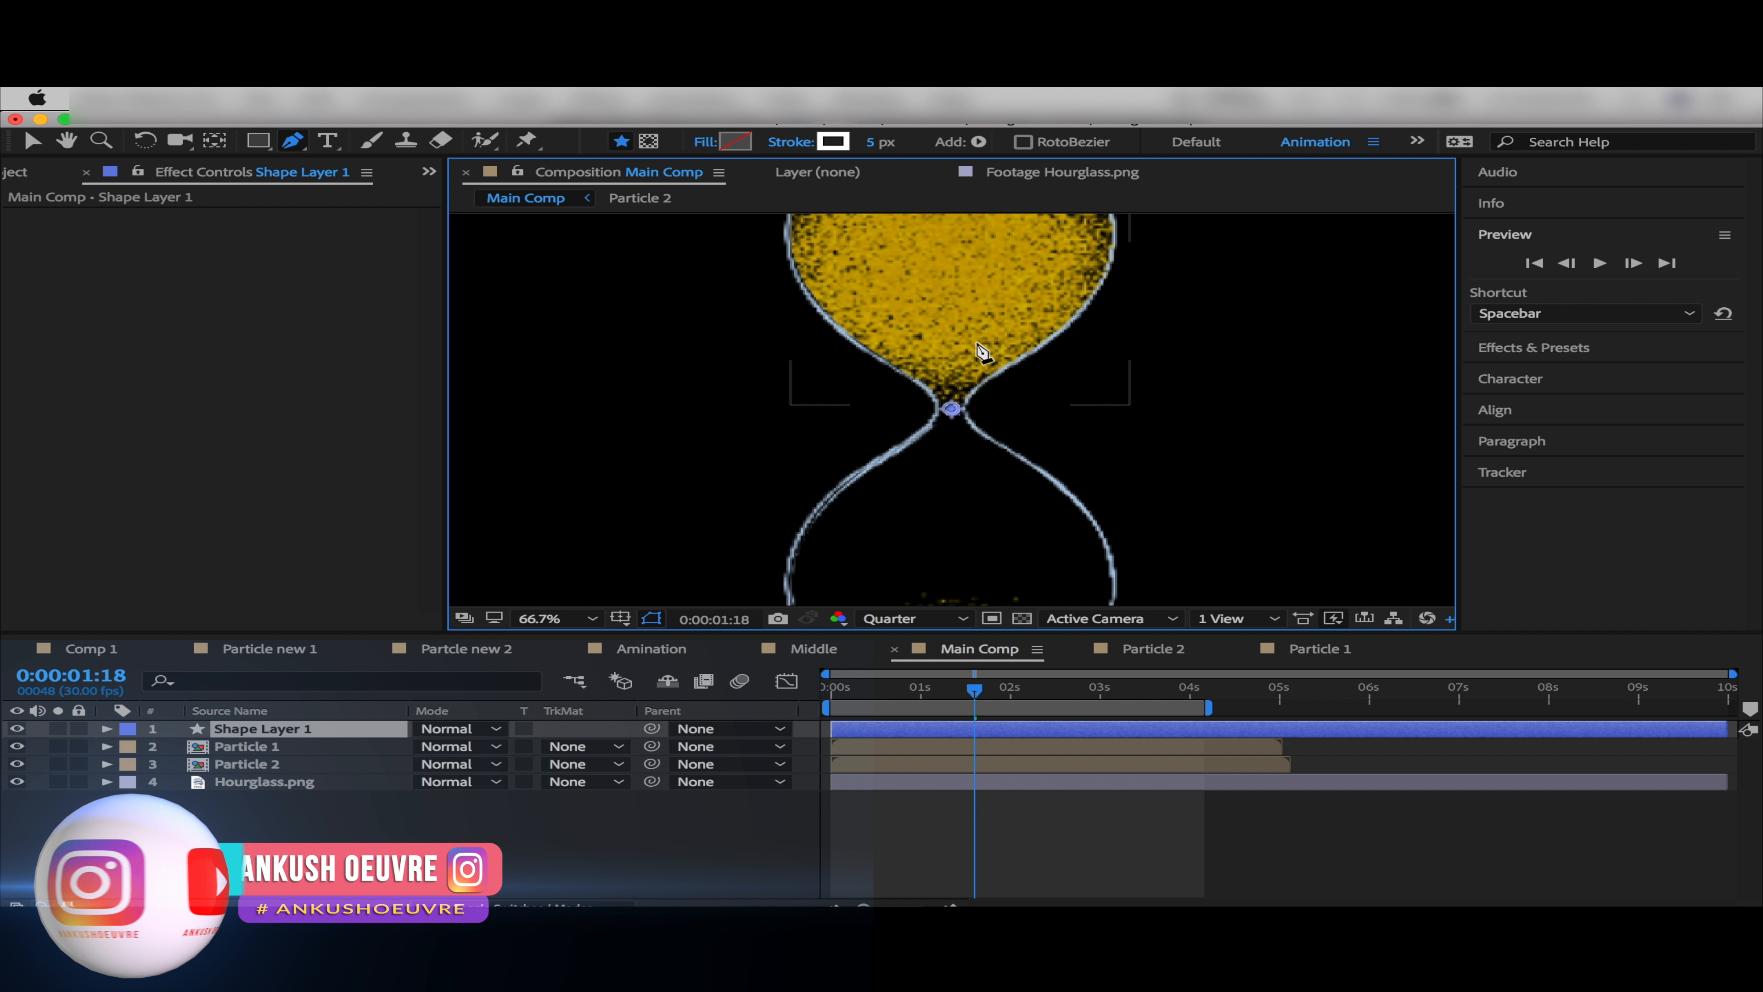
{"action": "left_click", "coordinate": [946, 458]}
{"action": "key", "text": "v"}
{"action": "key", "text": "p"}
Apply the CC Particle Systems II effect to Shape Layer 1
{"action": "left_click", "coordinate": [1533, 347]}
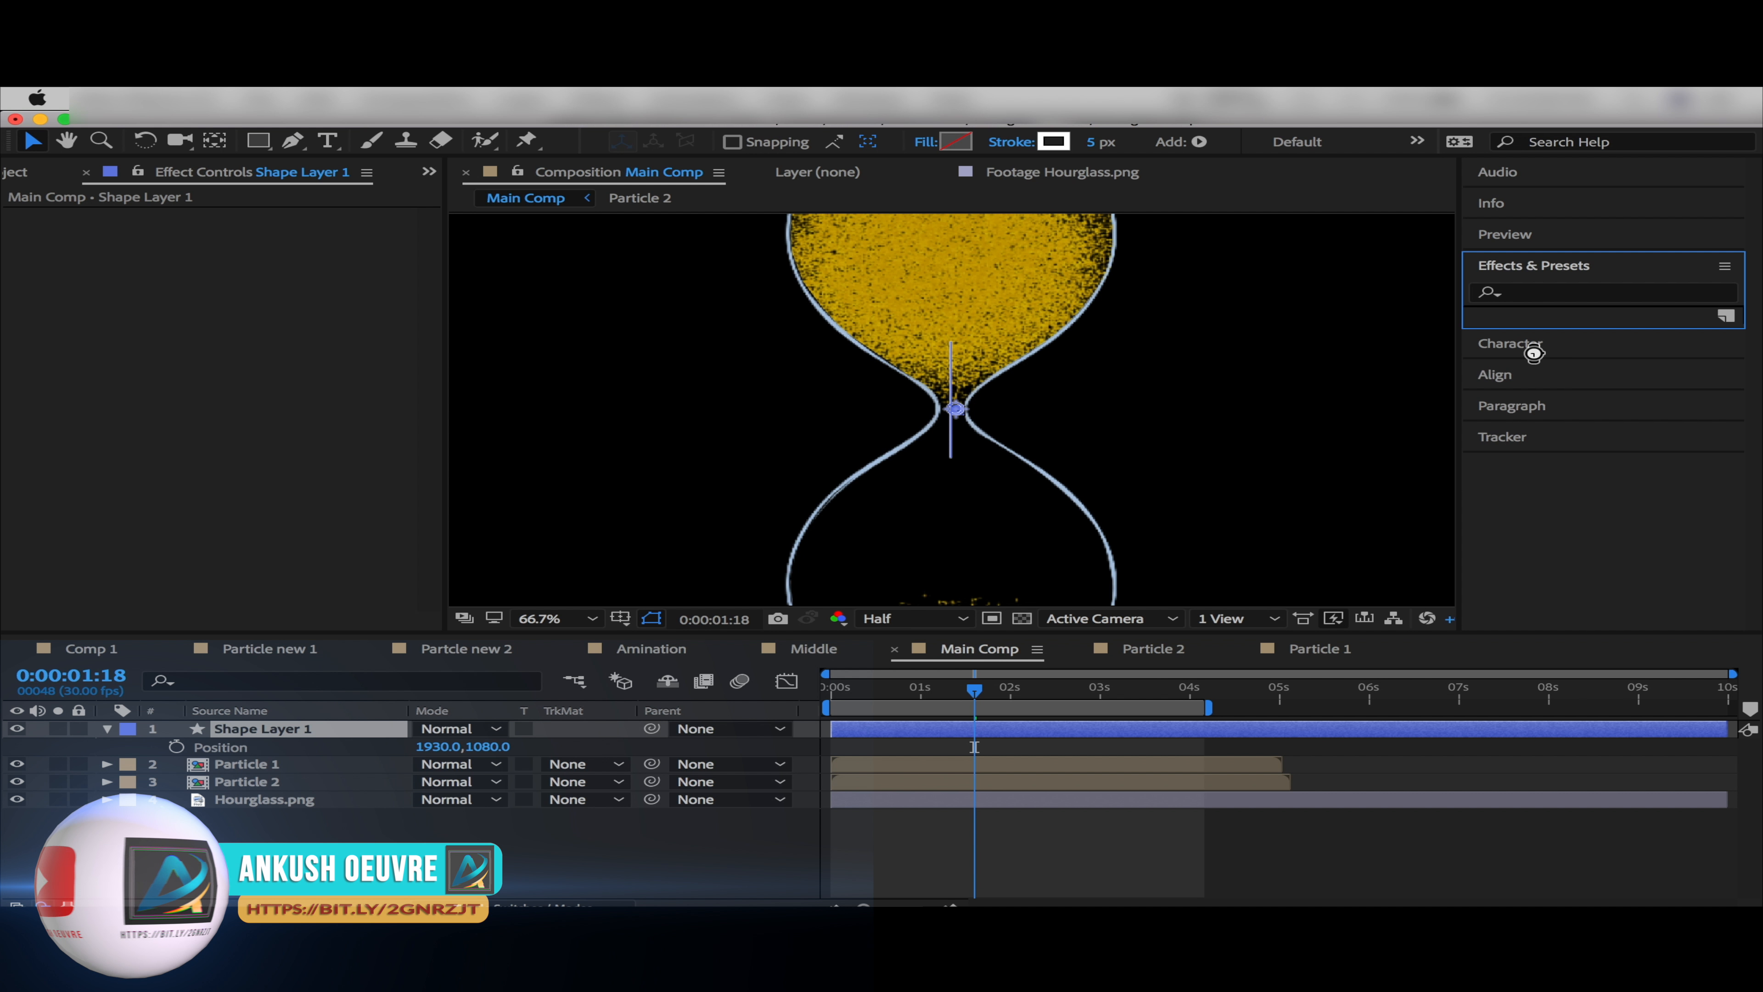
{"action": "left_click", "coordinate": [1550, 293]}
{"action": "type", "text": "c"}
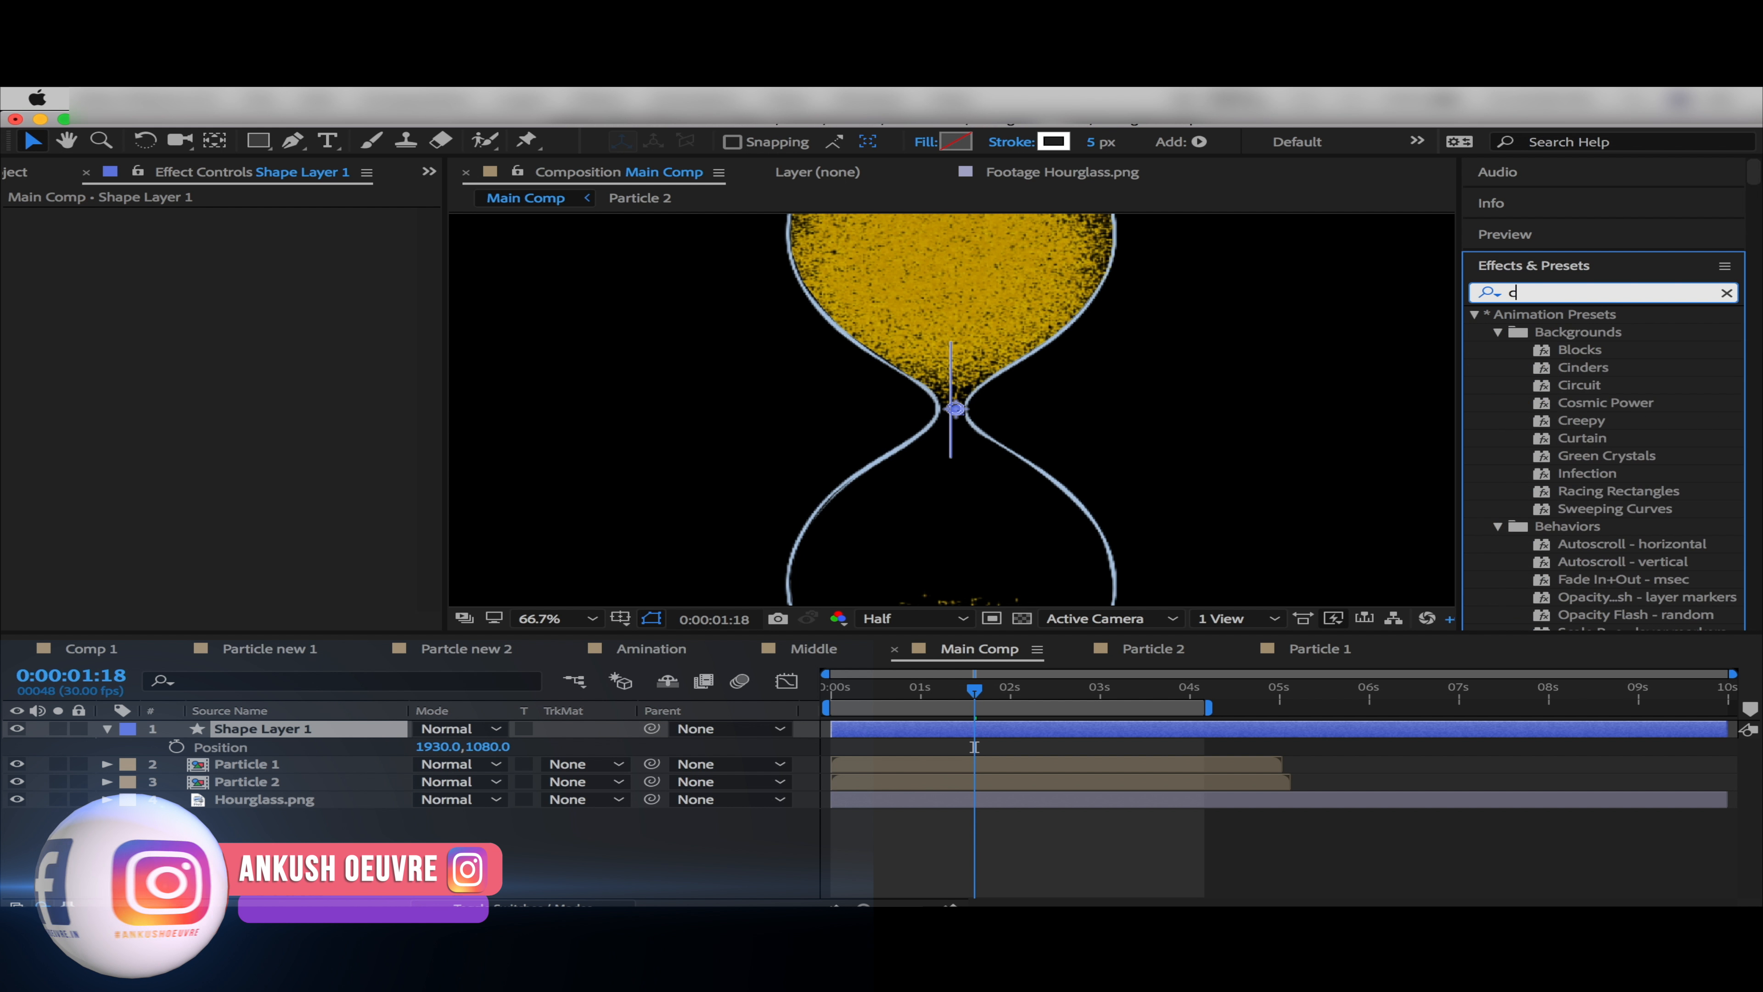
{"action": "type", "text": "c par"}
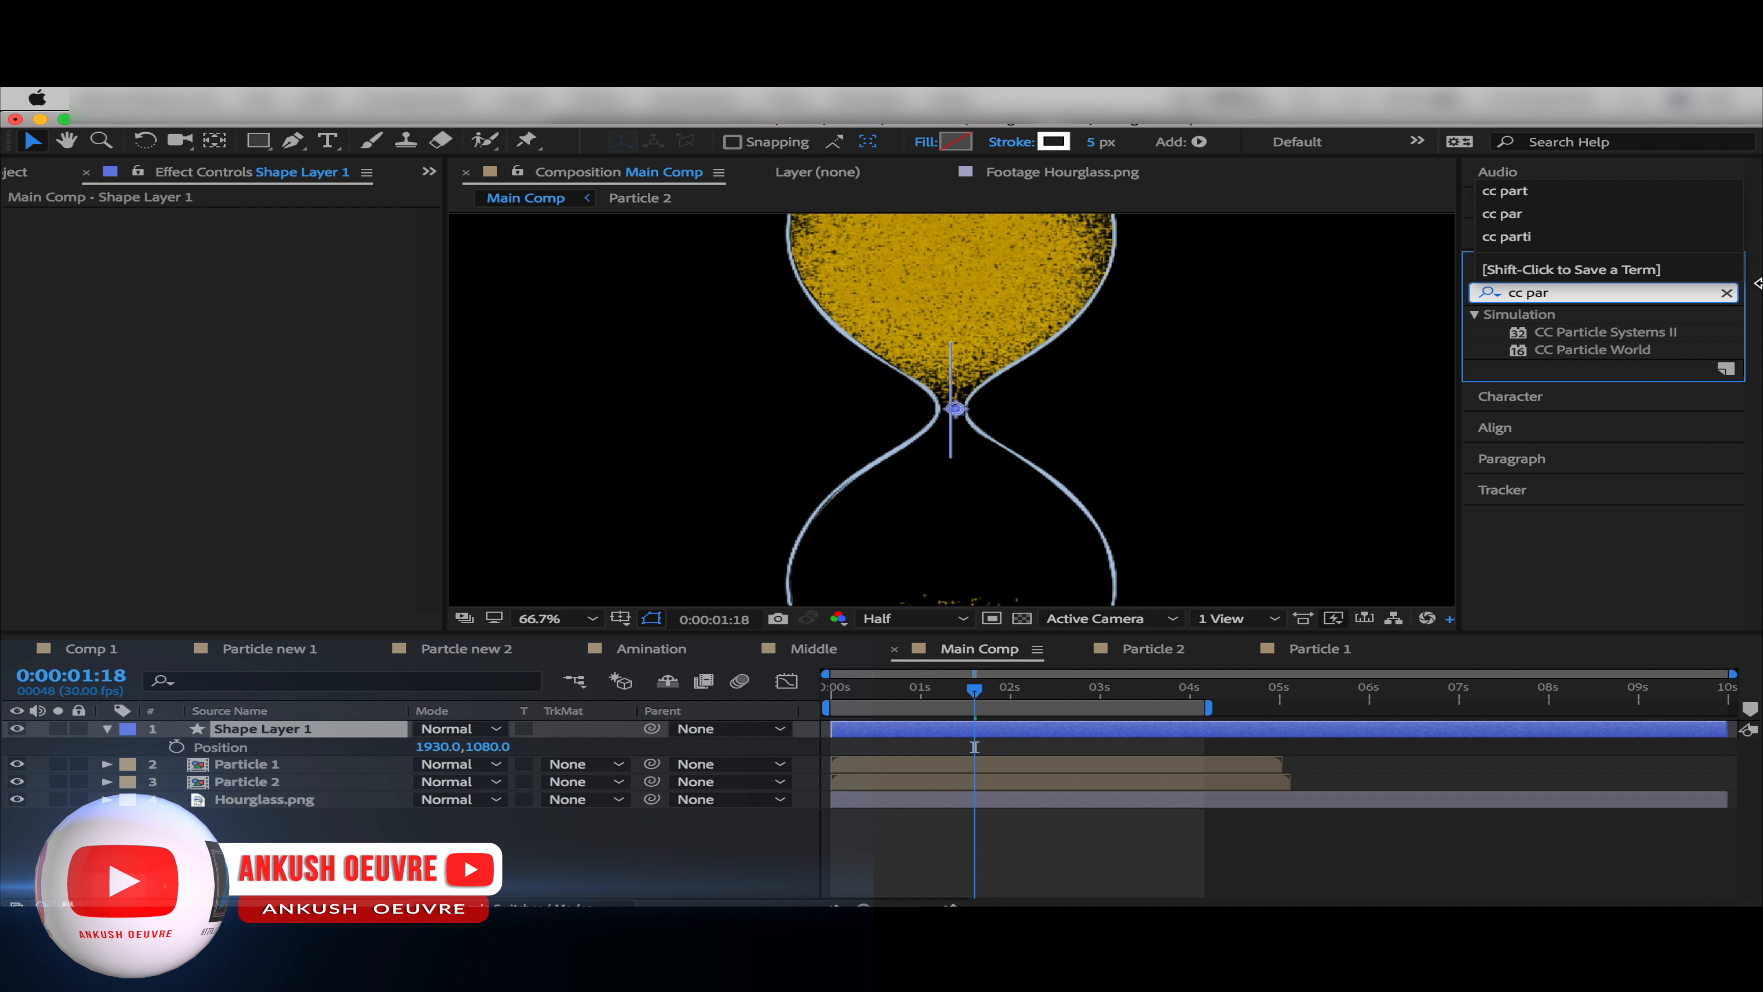
{"action": "left_click_drag", "start_coordinate": [1632, 333], "coordinate": [284, 731]}
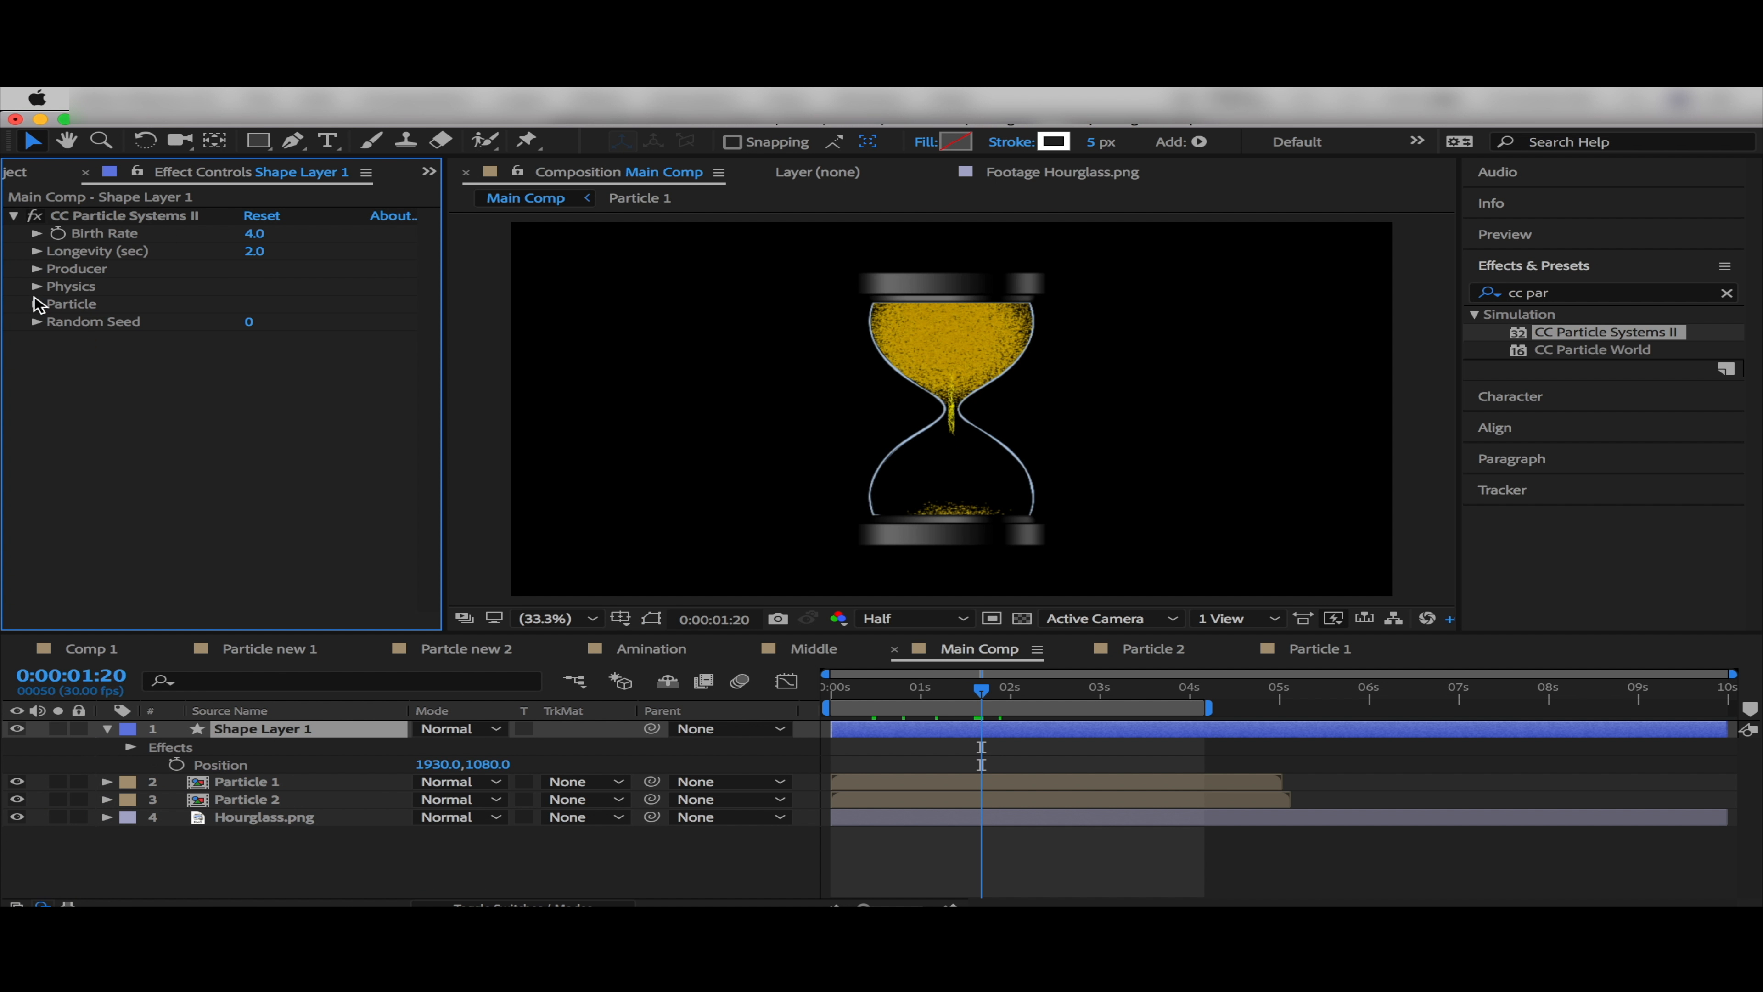
Set the shape layer's particle Birth Rate to 500 and its physics Animation to Direction Normalized
{"action": "left_click", "coordinate": [37, 303]}
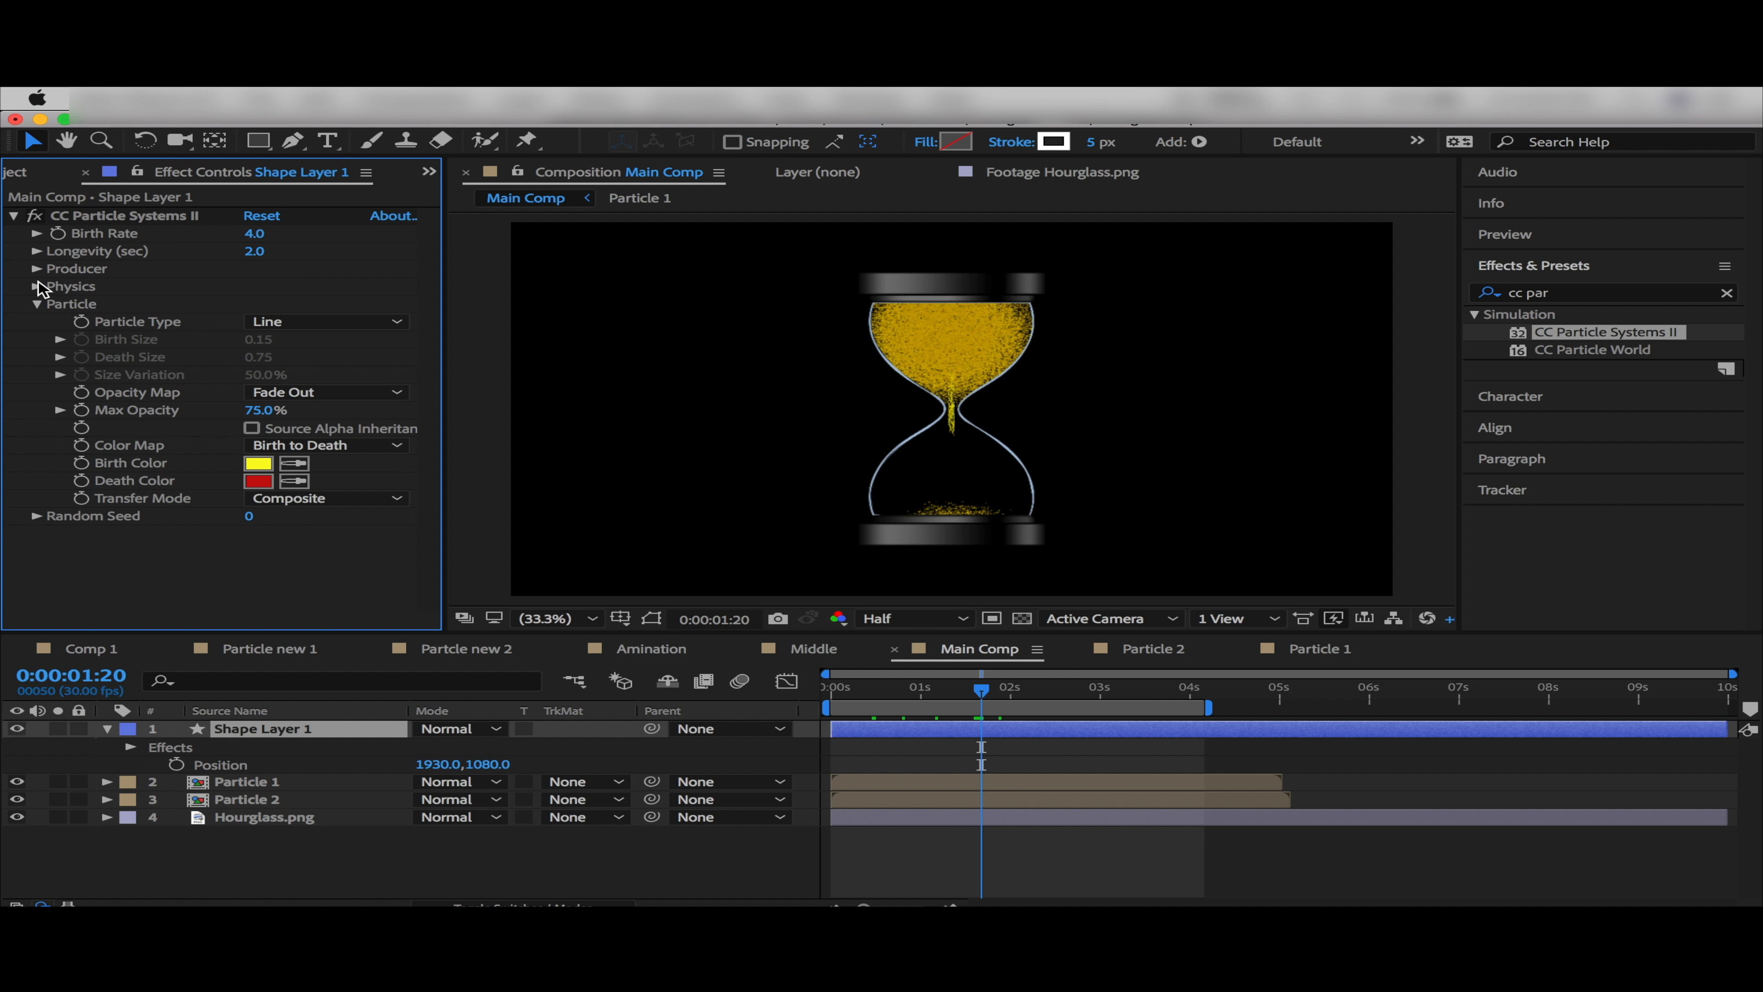
{"action": "left_click", "coordinate": [37, 286]}
{"action": "left_click", "coordinate": [37, 268]}
{"action": "left_click", "coordinate": [37, 252]}
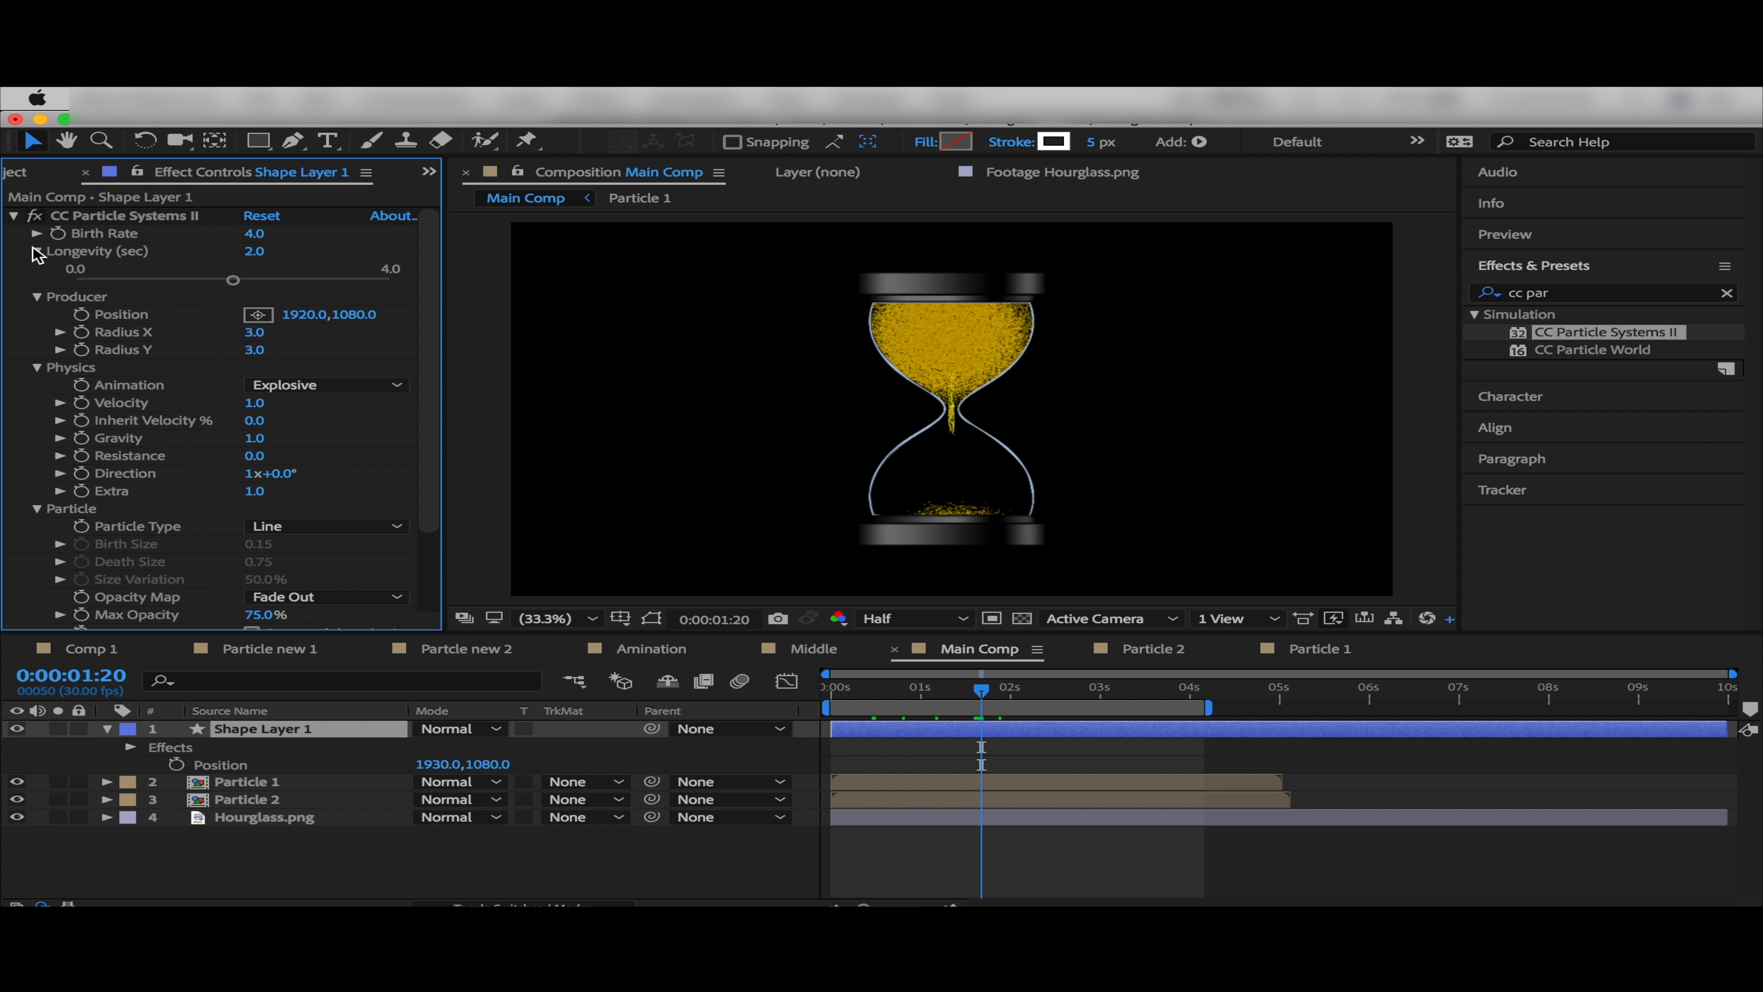
{"action": "left_click", "coordinate": [255, 234]}
{"action": "key", "text": "Return"}
{"action": "left_click", "coordinate": [312, 385]}
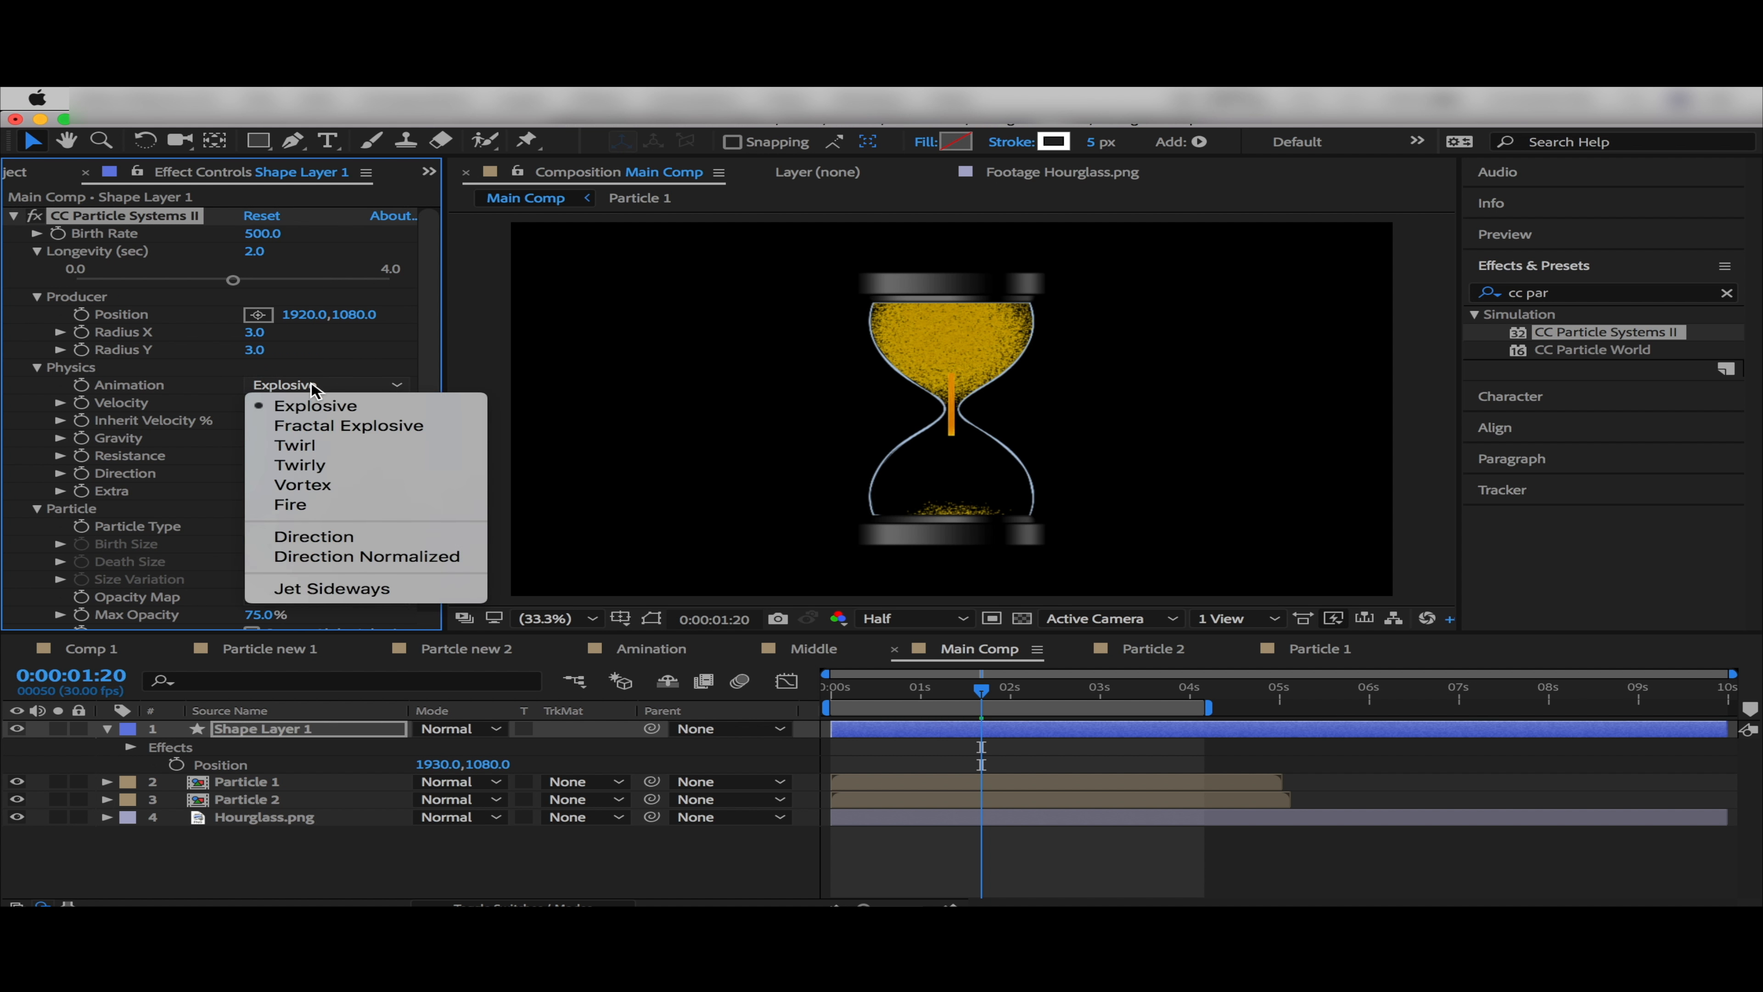
{"action": "left_click", "coordinate": [347, 557]}
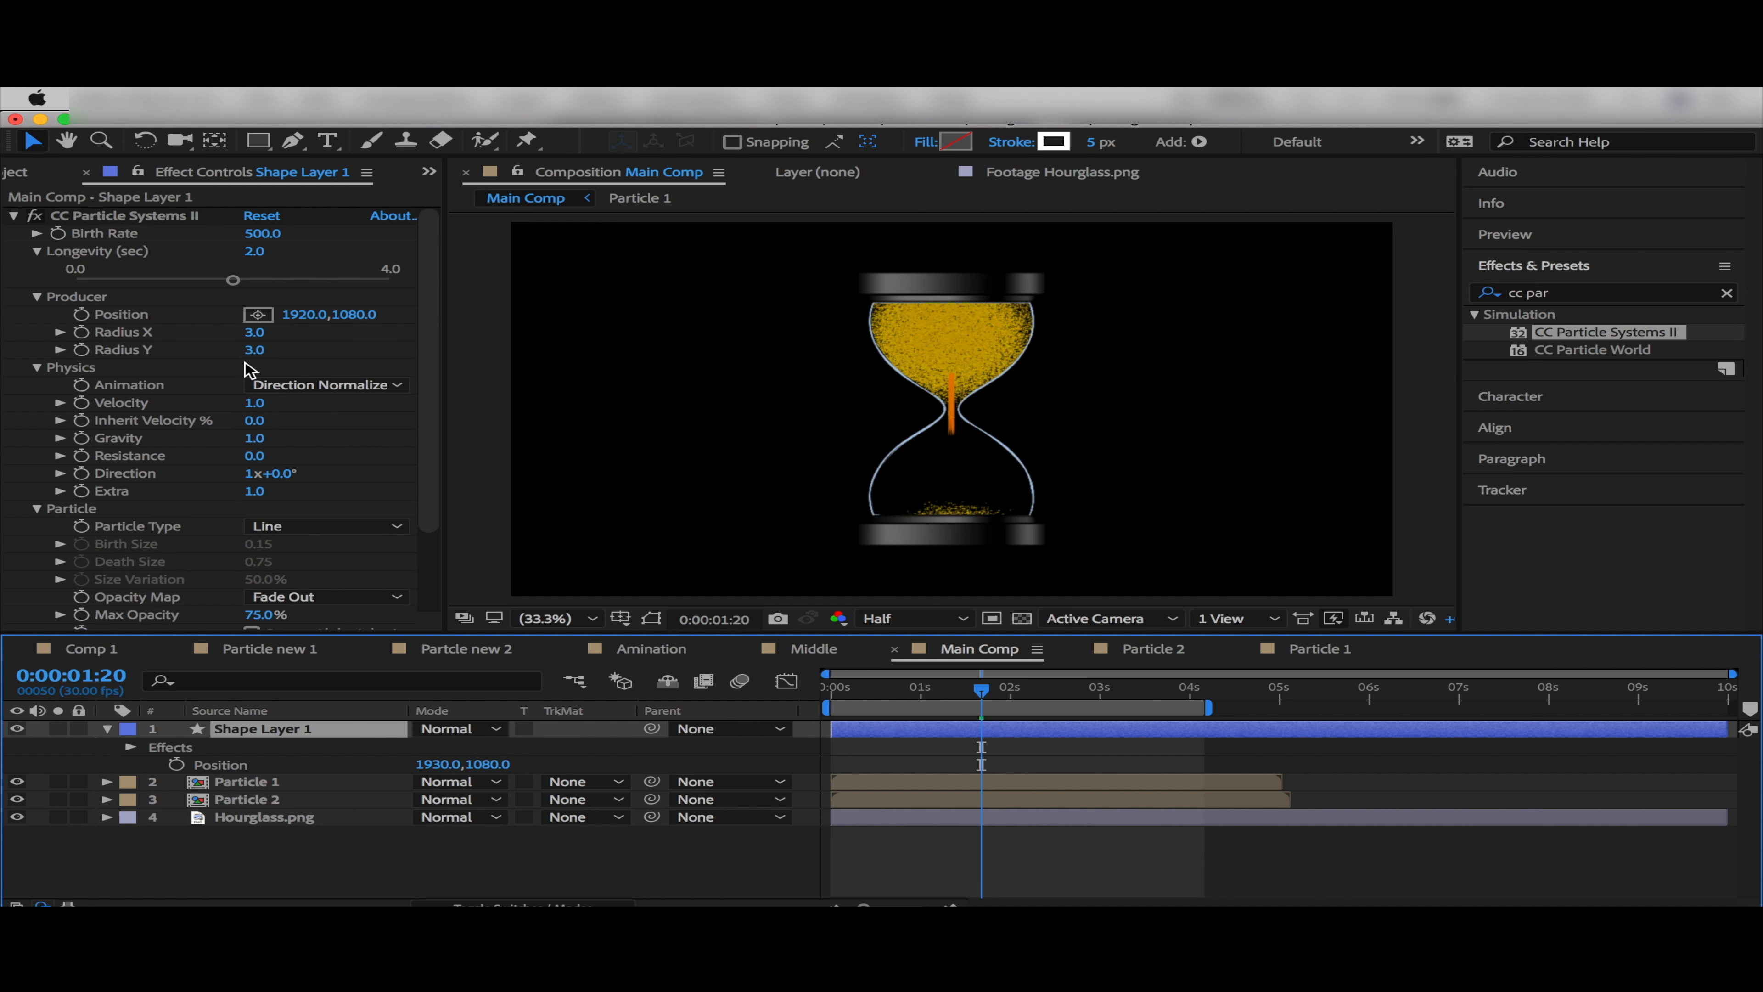
Set the shape layer's producer Radius Y to 6.0 and its Position to 1920.0, 996.0
{"action": "left_click_drag", "start_coordinate": [257, 352], "coordinate": [267, 355]}
{"action": "scroll", "coordinate": [278, 361], "scroll_direction": "down", "scroll_amount": 1}
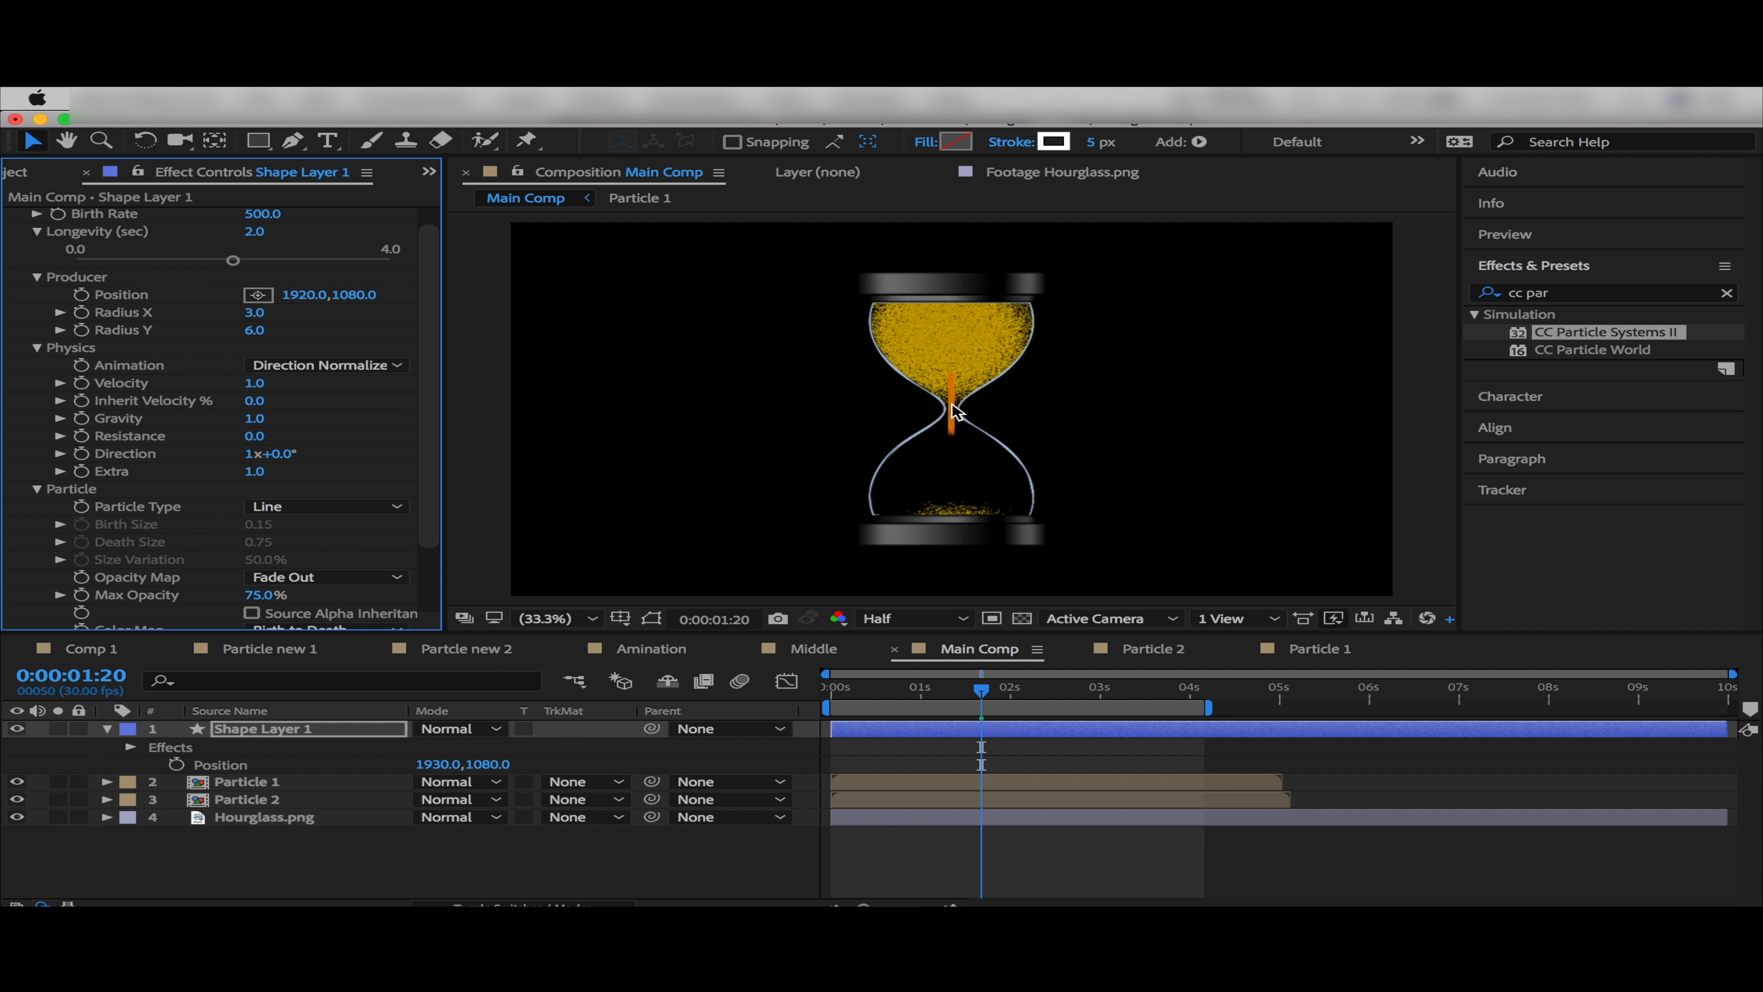
{"action": "scroll", "coordinate": [312, 486], "scroll_direction": "up", "scroll_amount": 1}
Change the falling particles to Star type with Birth Color DDC11E and a darker gold Death Color
{"action": "left_click", "coordinate": [327, 526]}
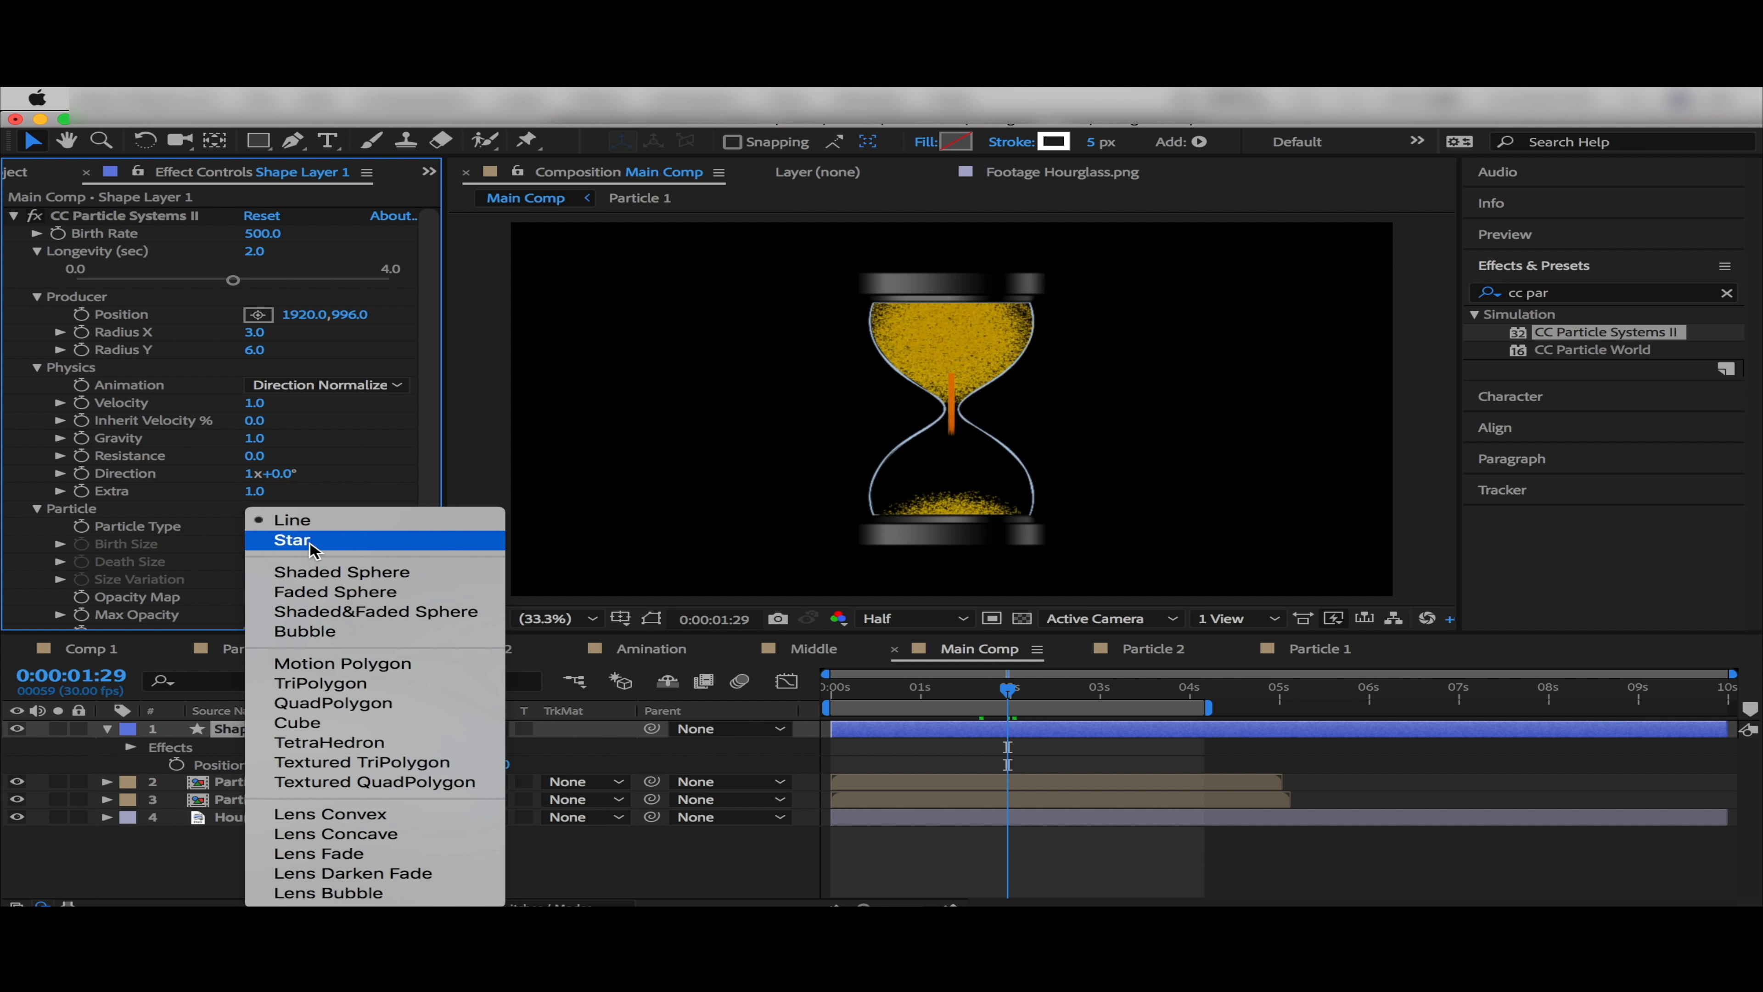
{"action": "left_click", "coordinate": [316, 543]}
{"action": "left_click_drag", "start_coordinate": [432, 477], "coordinate": [434, 566]}
{"action": "left_click", "coordinate": [258, 567]}
{"action": "type", "text": "DDC11E"}
{"action": "left_click", "coordinate": [1735, 386]}
{"action": "left_click", "coordinate": [258, 584]}
{"action": "key", "text": "super+v"}
{"action": "left_click", "coordinate": [1736, 386]}
Set the falling particles' Velocity to 0.0, Gravity to 0.7 and Resistance to 6.7
{"action": "left_click", "coordinate": [256, 303]}
{"action": "key", "text": "Tab"}
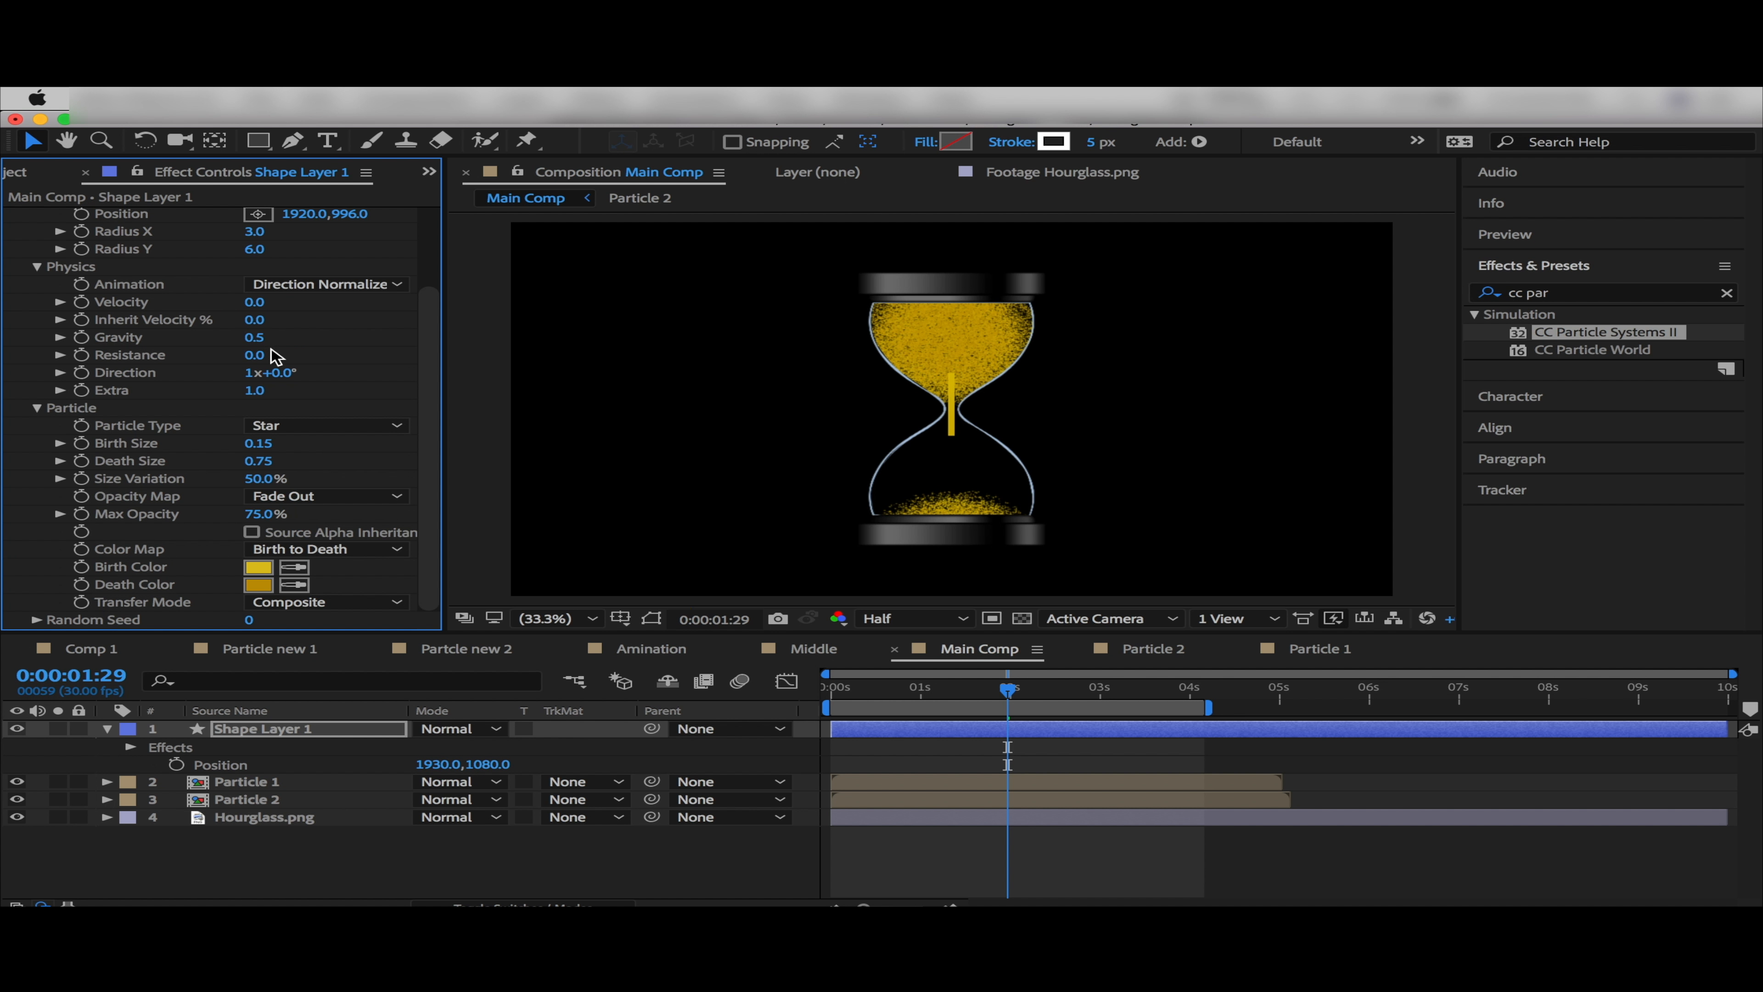
{"action": "left_click_drag", "start_coordinate": [264, 344], "coordinate": [339, 363]}
{"action": "key", "text": "period"}
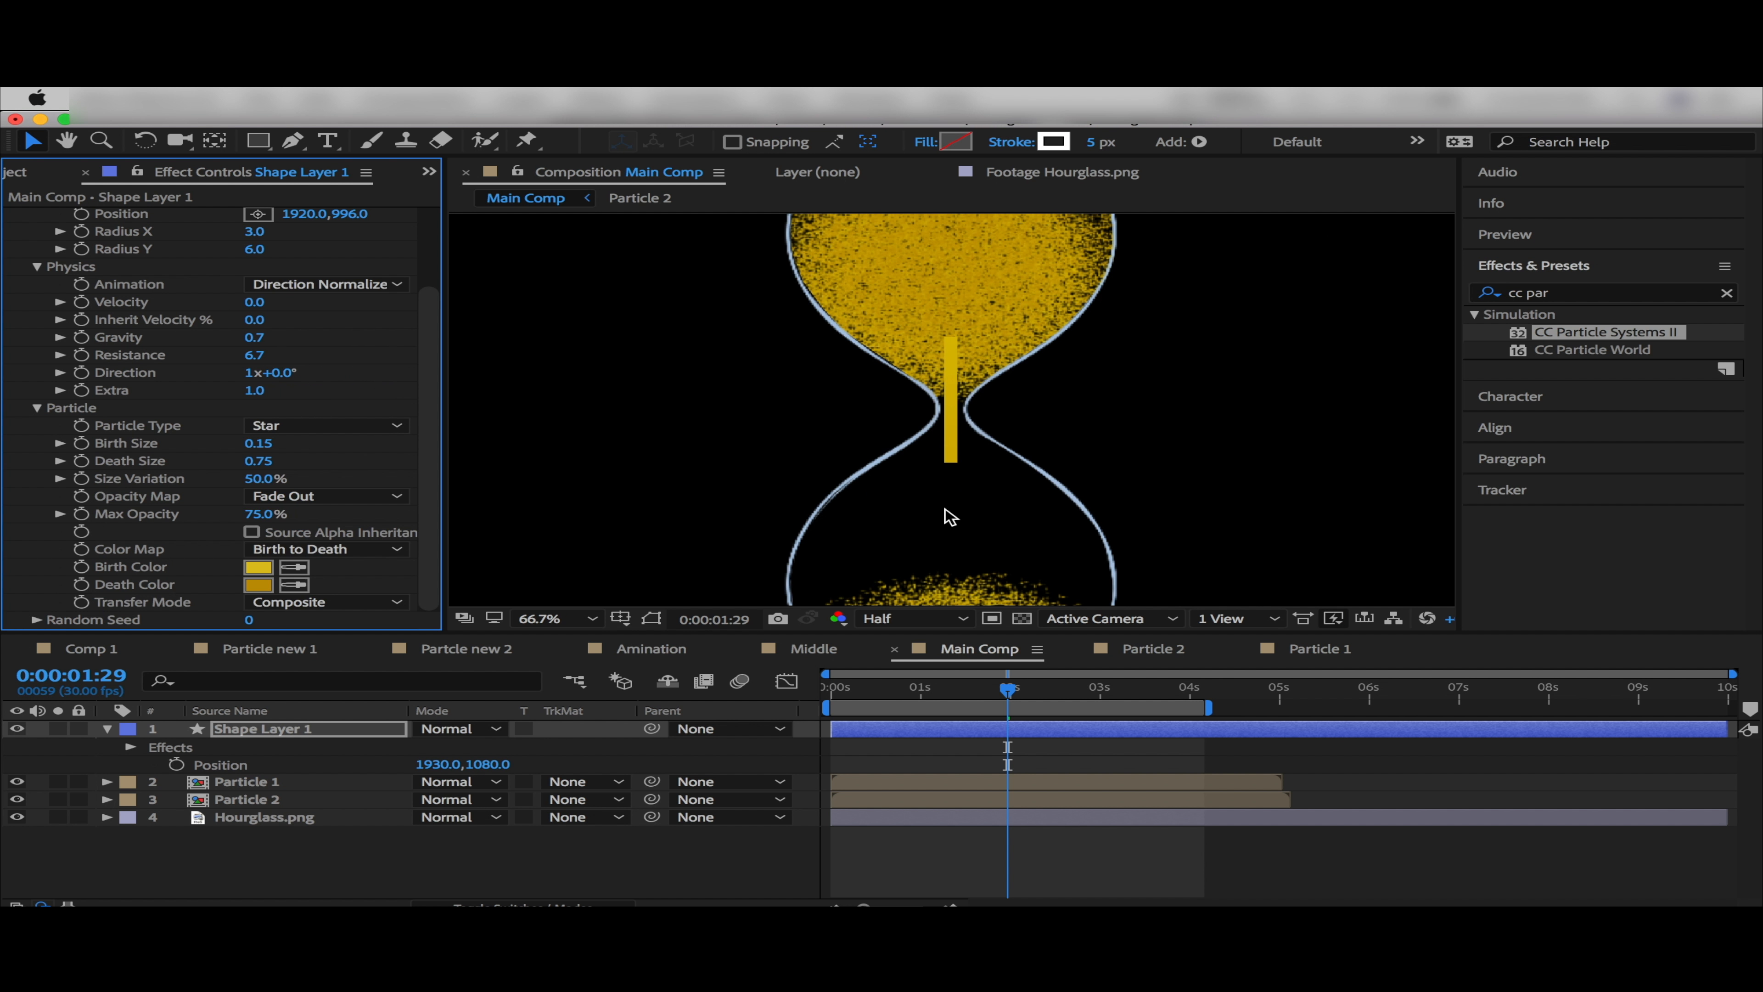
Set the falling particles' Birth Size and Death Size to 0.02 and their Opacity Map to Constant
{"action": "scroll", "coordinate": [263, 451], "scroll_direction": "up", "scroll_amount": 1}
{"action": "left_click", "coordinate": [258, 457]}
{"action": "key", "text": "Tab"}
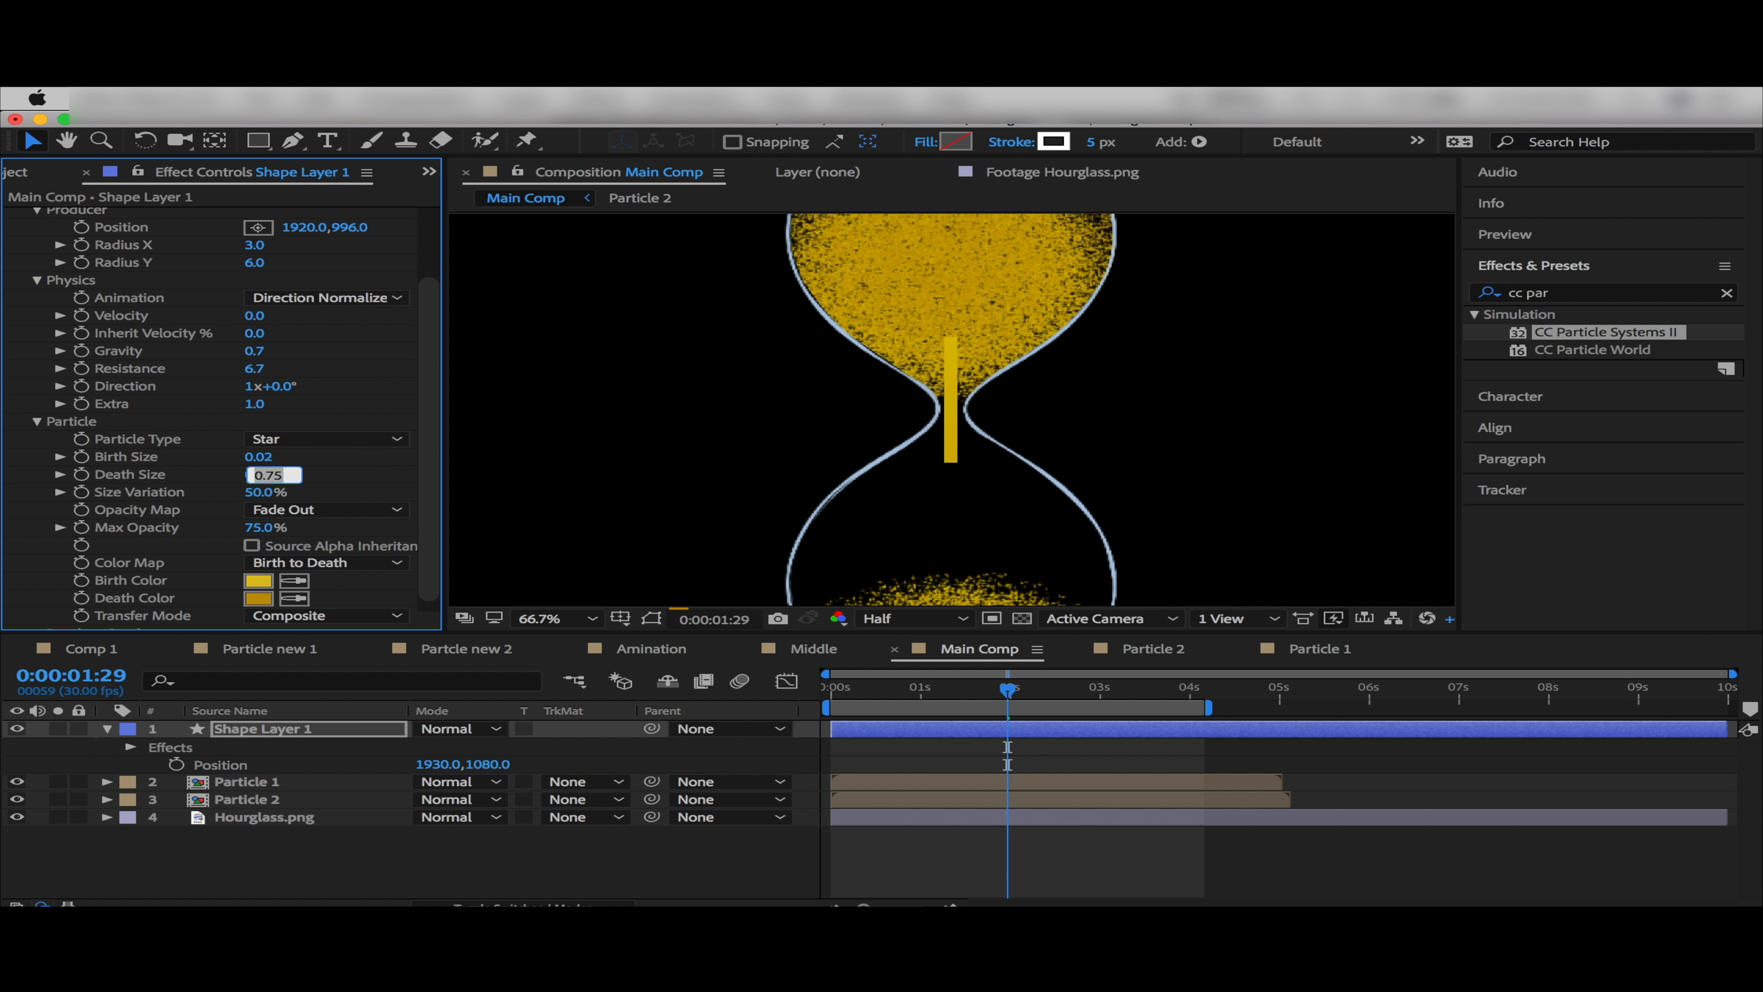
{"action": "type", "text": "0.0"}
{"action": "type", "text": "2"}
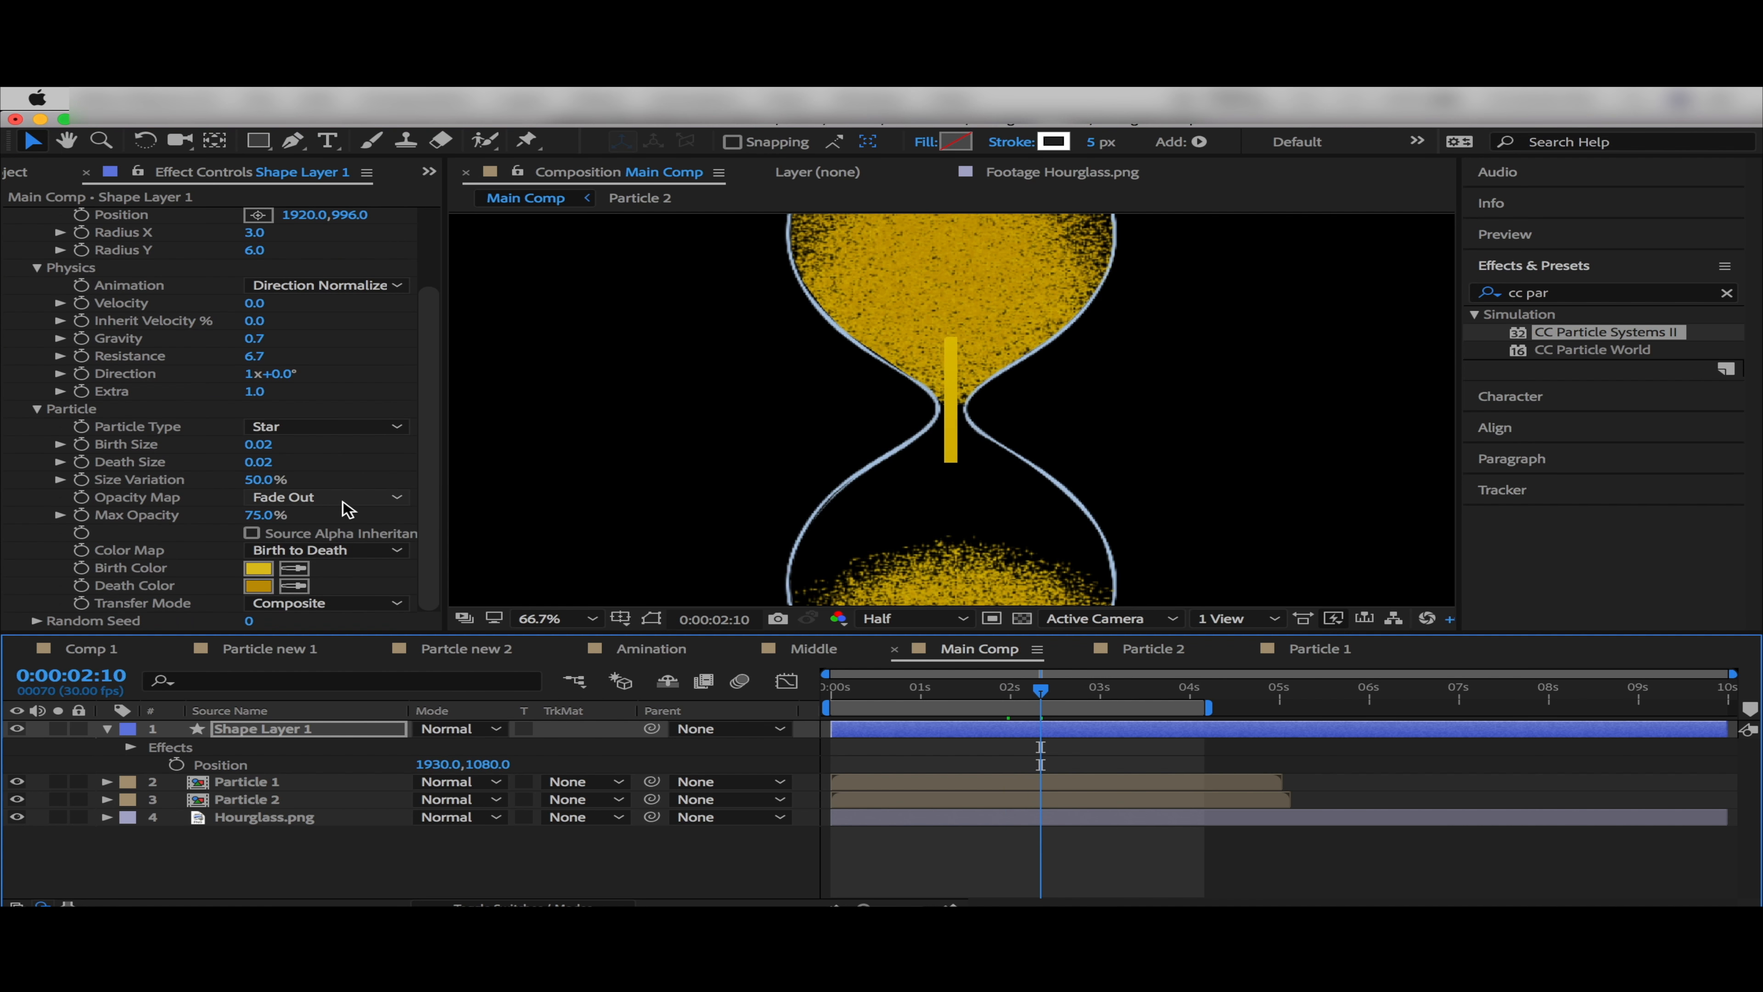
{"action": "left_click", "coordinate": [333, 497]}
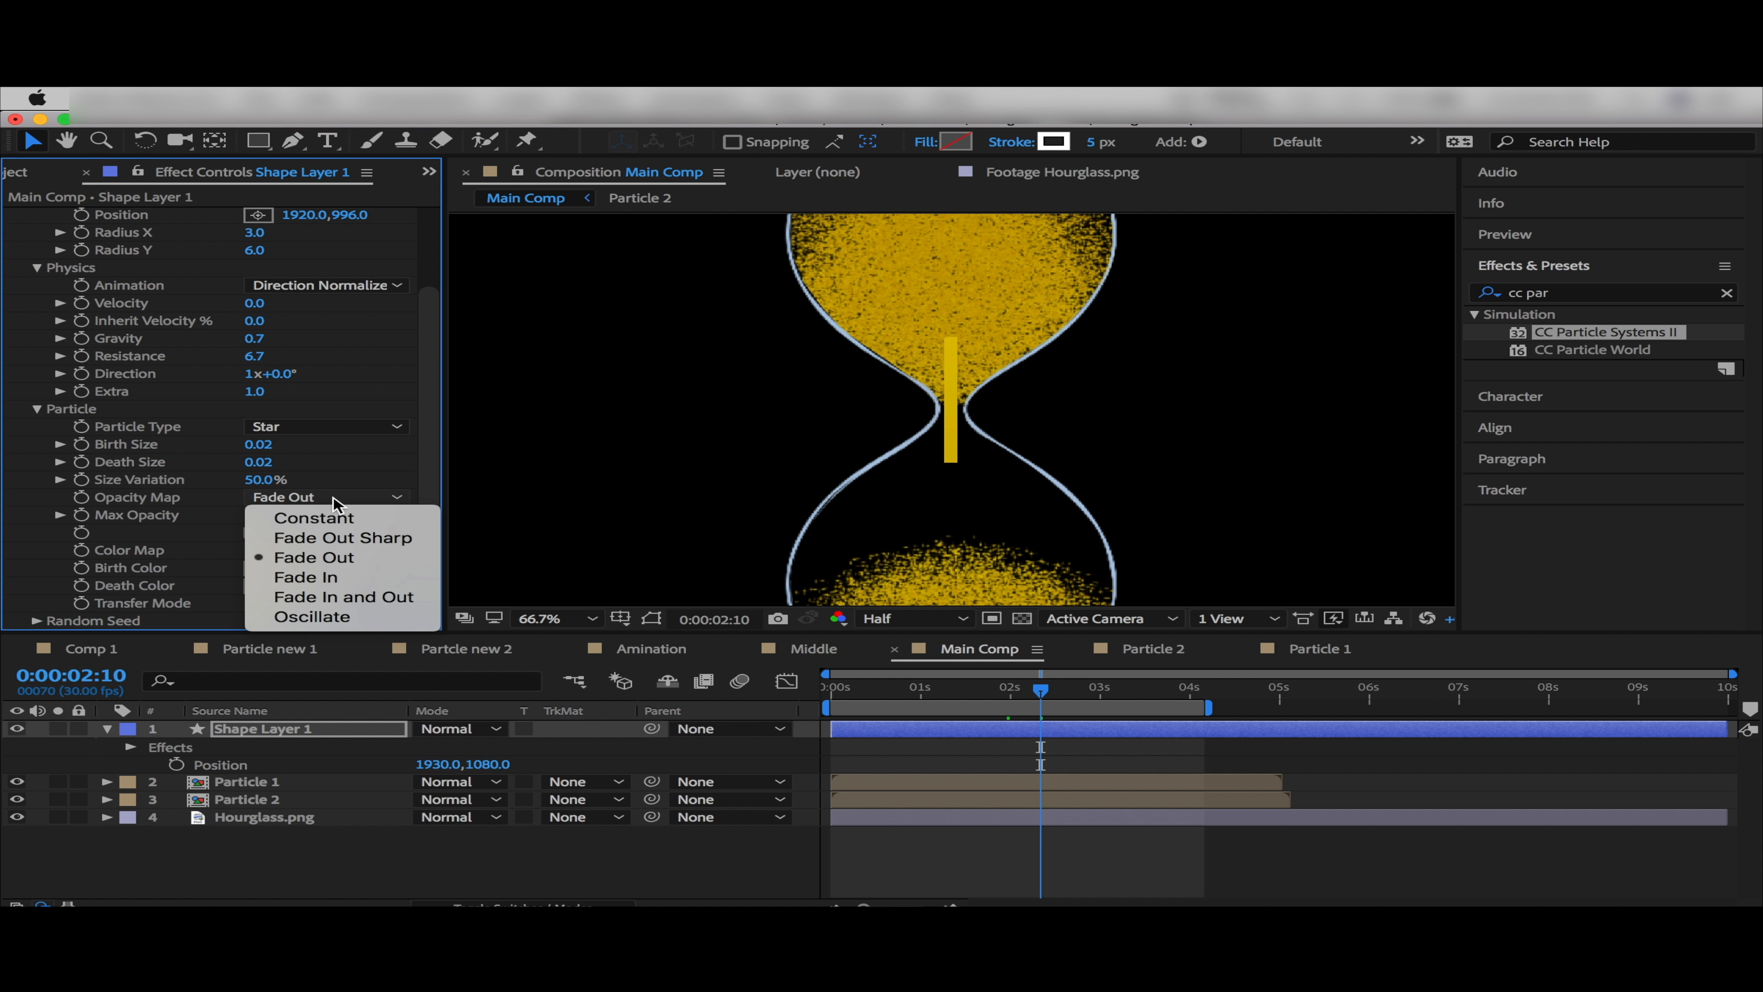
{"action": "left_click", "coordinate": [329, 518]}
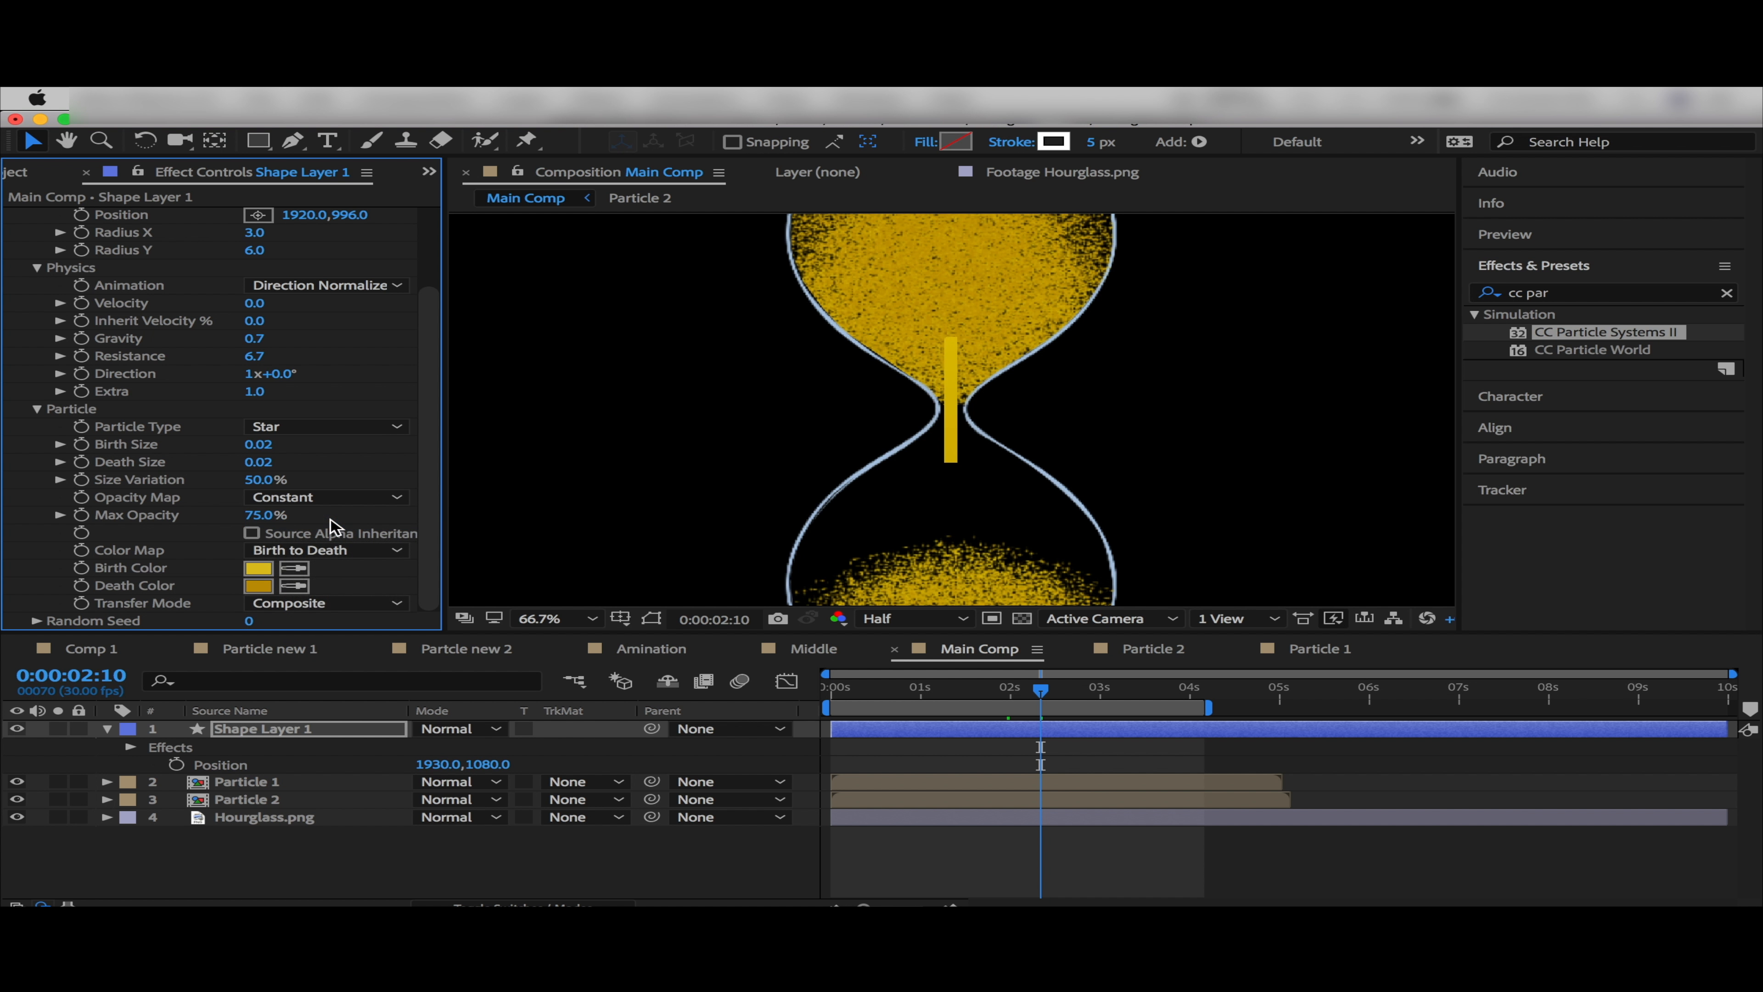
Set the falling particles' Direction to 1x+12.0° and Max Opacity to 100.0%
{"action": "left_click_drag", "start_coordinate": [282, 376], "coordinate": [304, 378]}
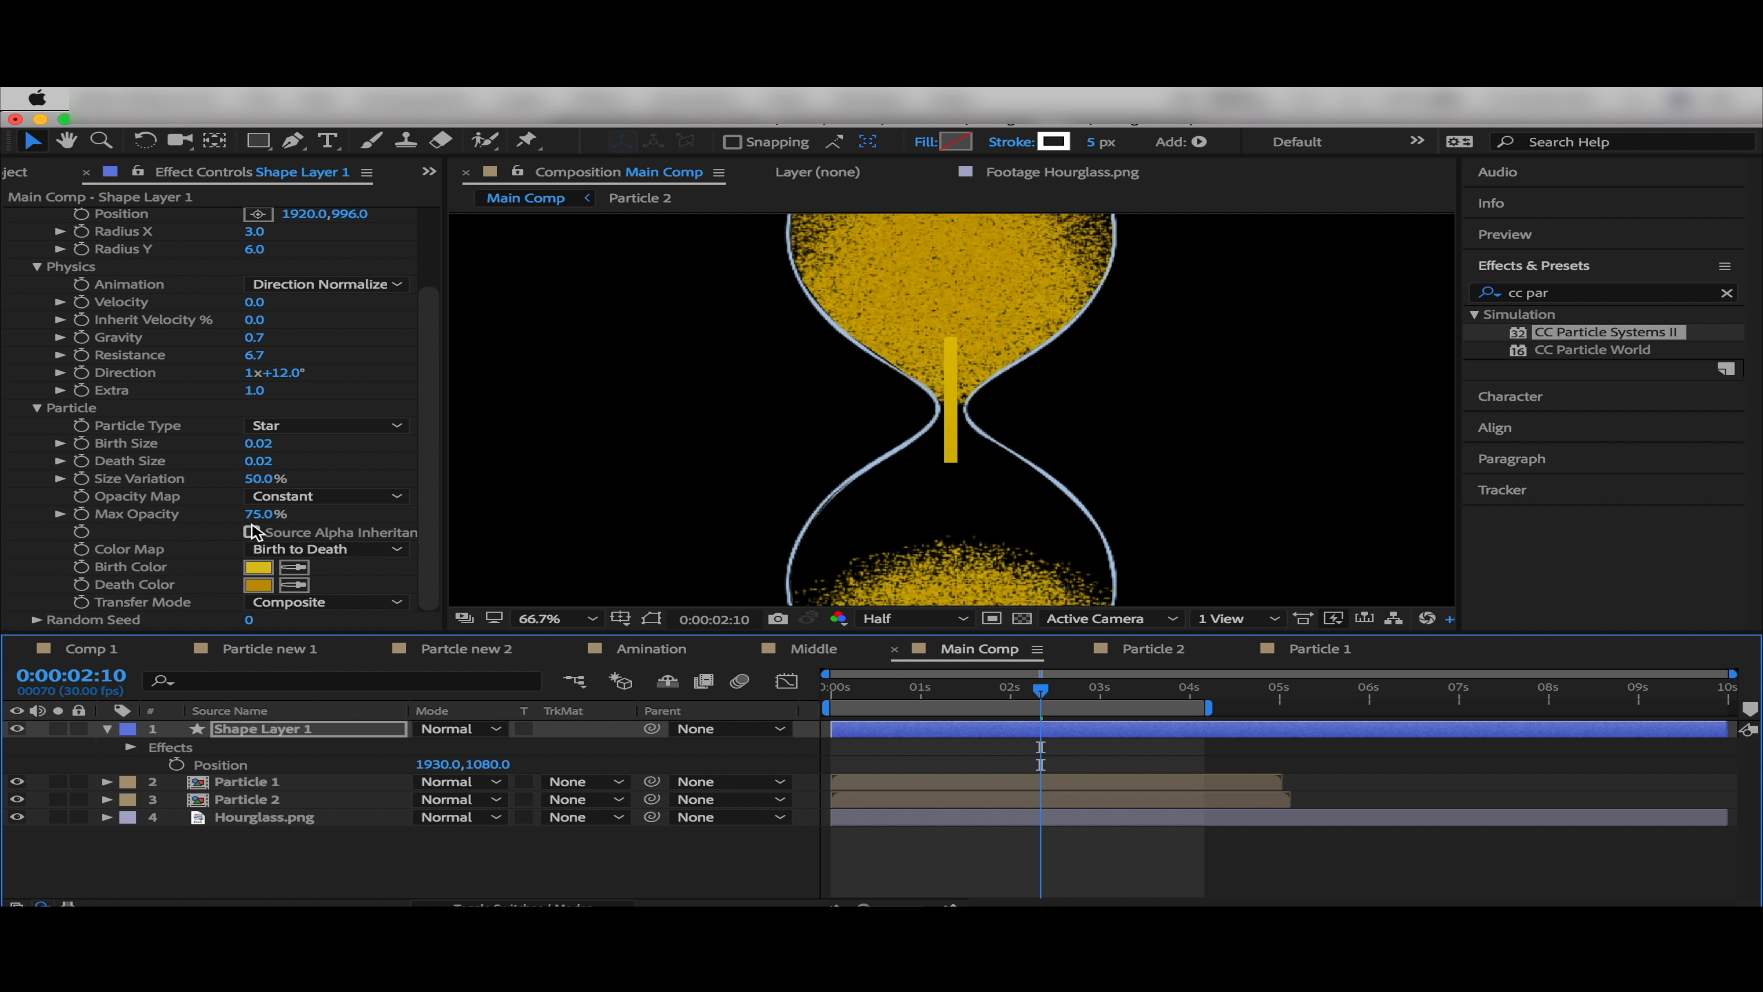
{"action": "left_click_drag", "start_coordinate": [254, 519], "coordinate": [733, 540]}
{"action": "left_click_drag", "start_coordinate": [1040, 694], "coordinate": [1046, 731]}
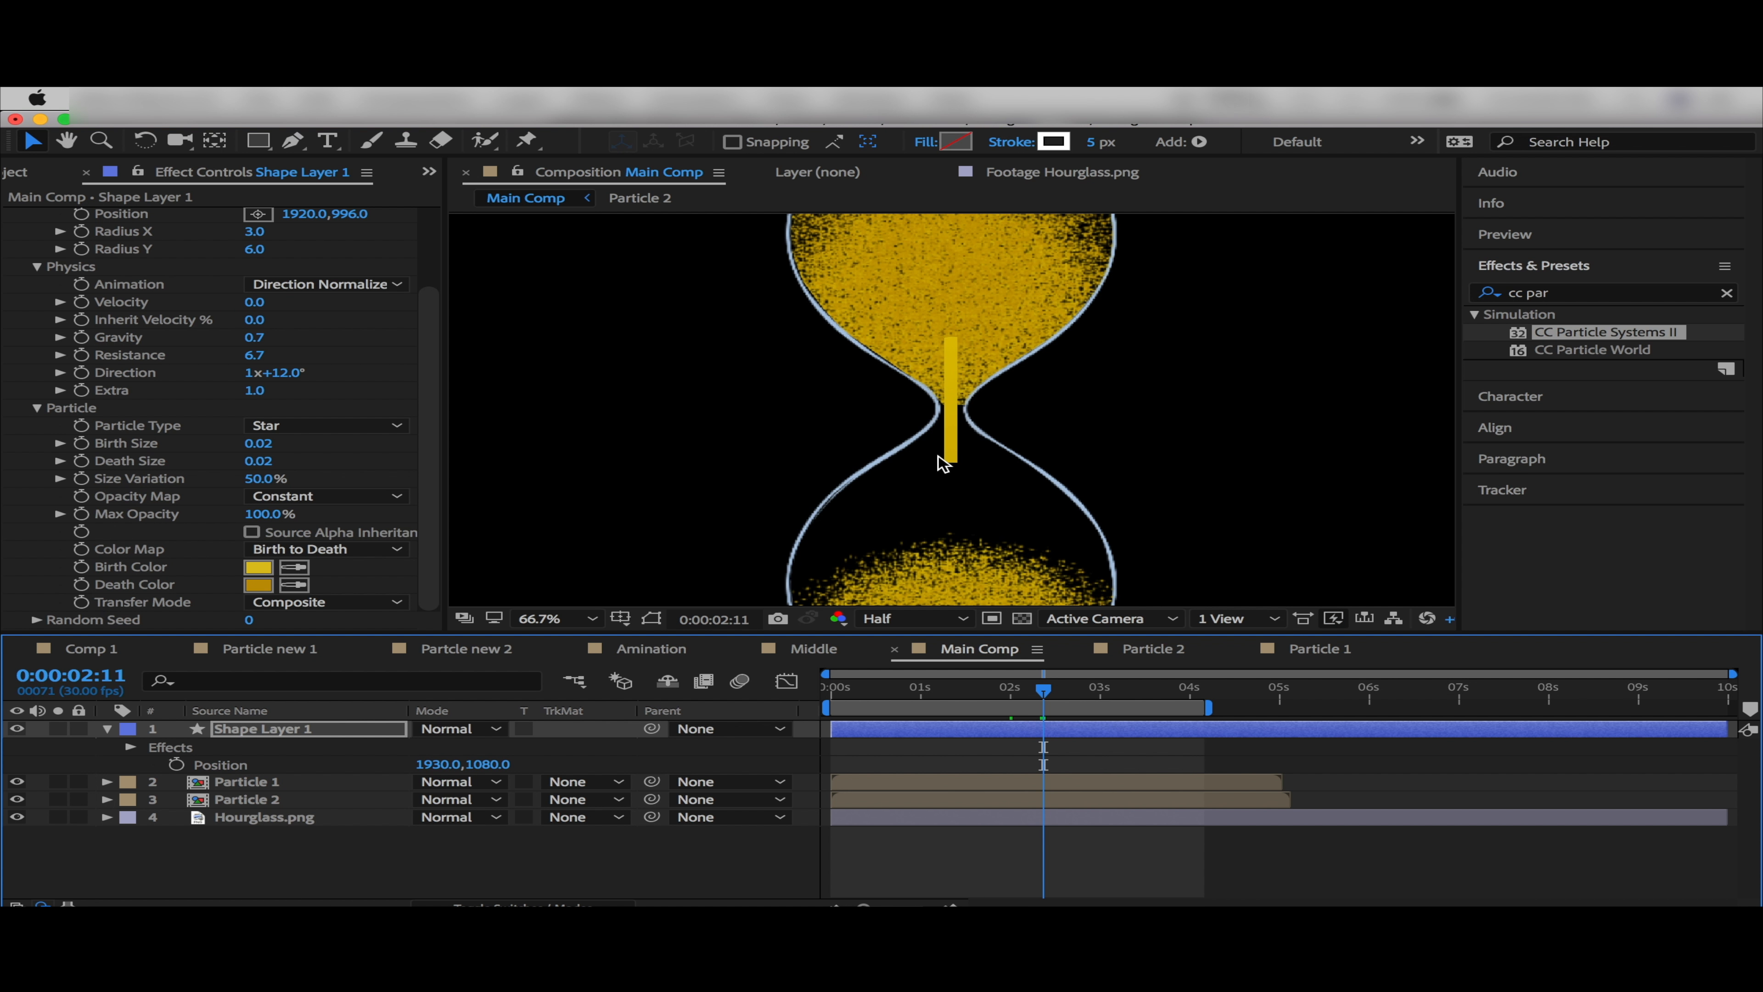
Apply CC Composite above the shape layer's CC Particle Systems II and set the producer Radius X to 1.0 and Radius Y to 0.0
{"action": "left_click", "coordinate": [1588, 292]}
{"action": "type", "text": "cc compo"}
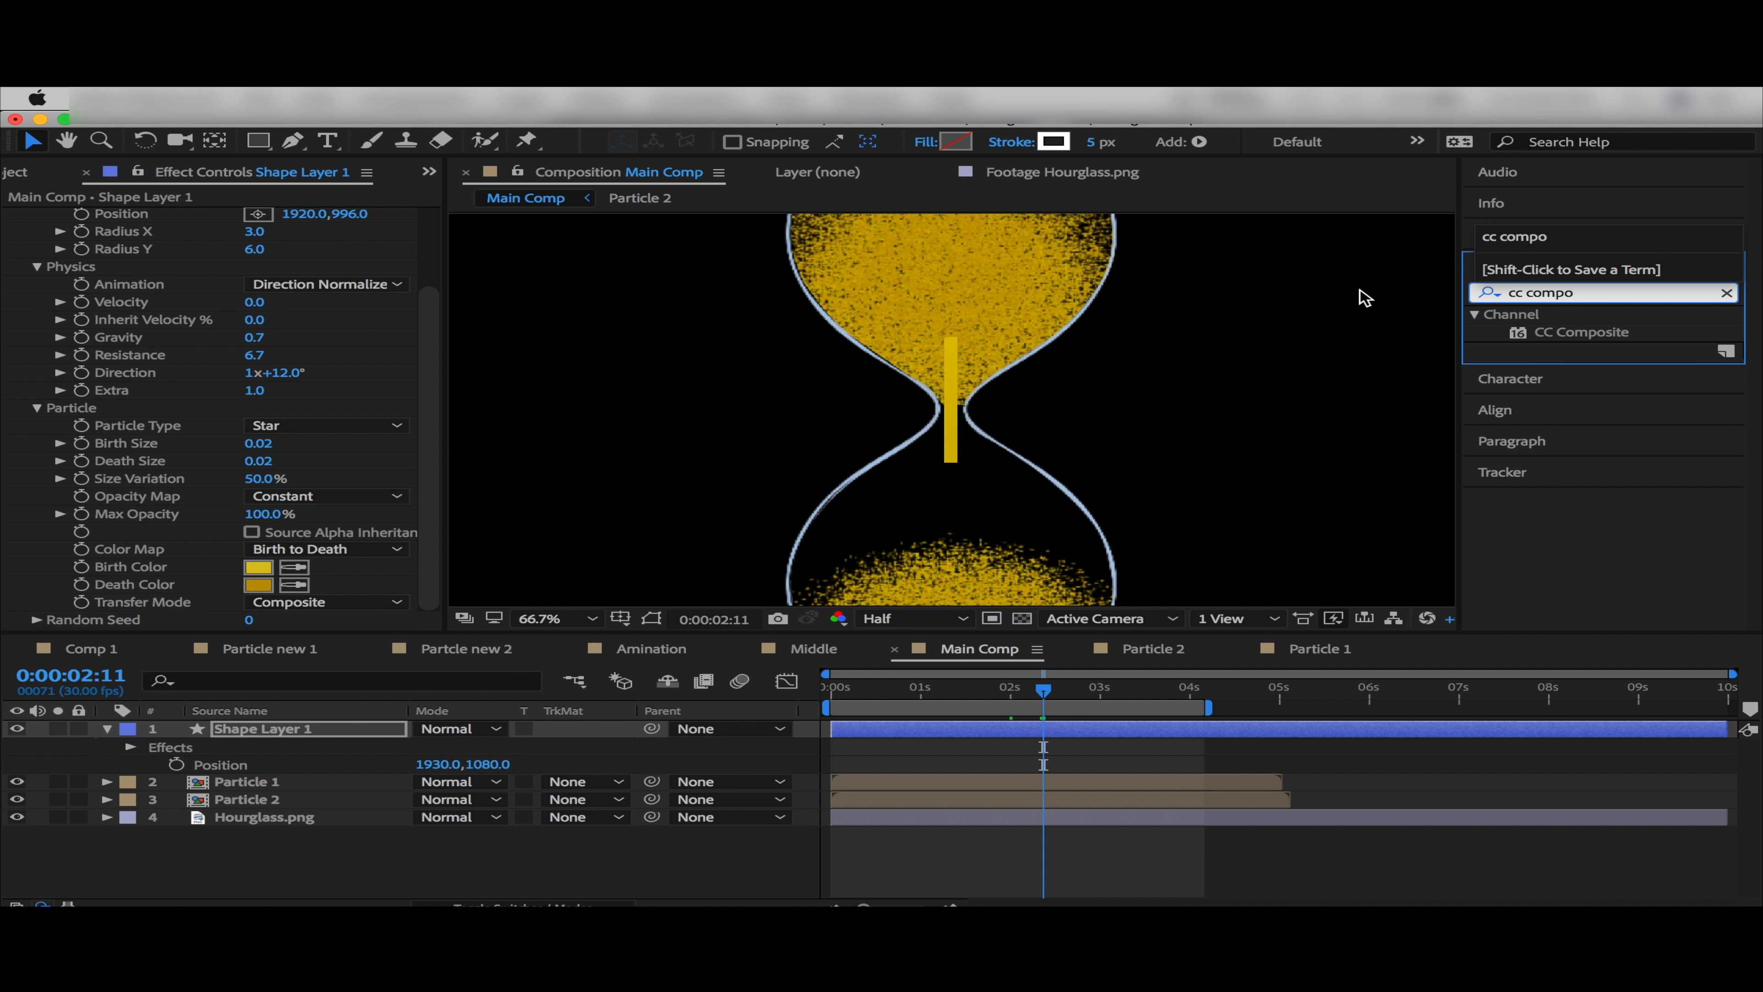
{"action": "scroll", "coordinate": [170, 276], "scroll_direction": "up", "scroll_amount": 3}
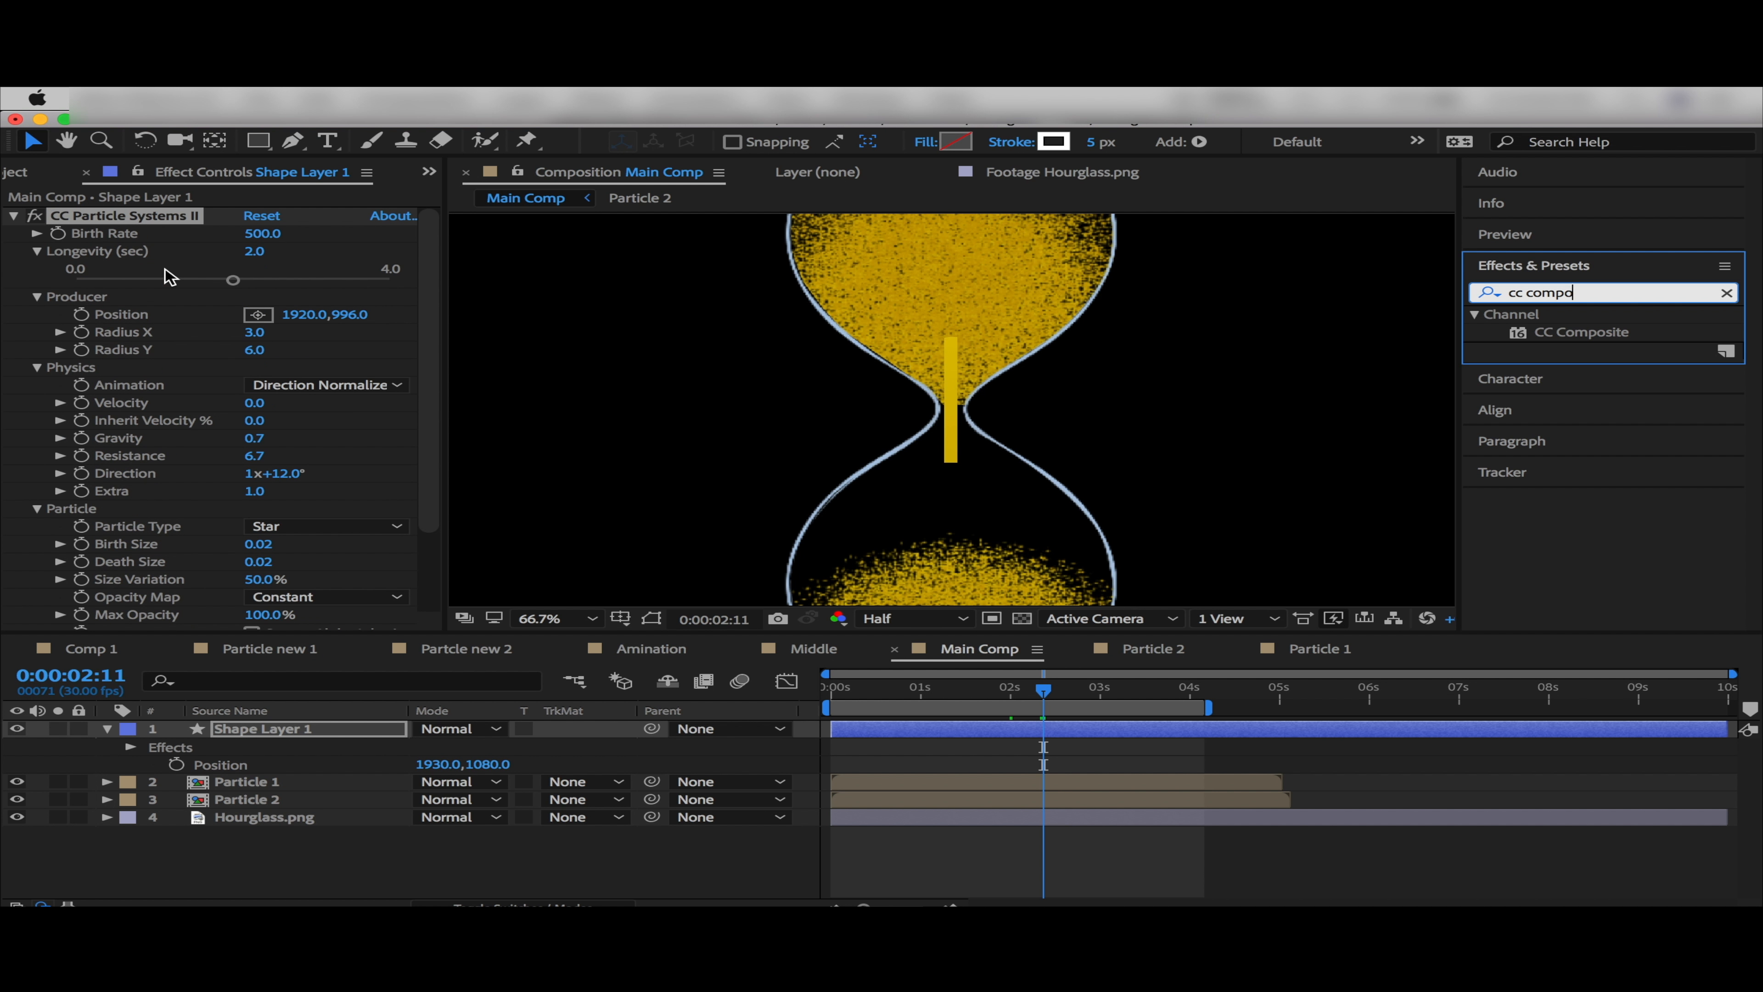
{"action": "left_click_drag", "start_coordinate": [1581, 332], "coordinate": [212, 219]}
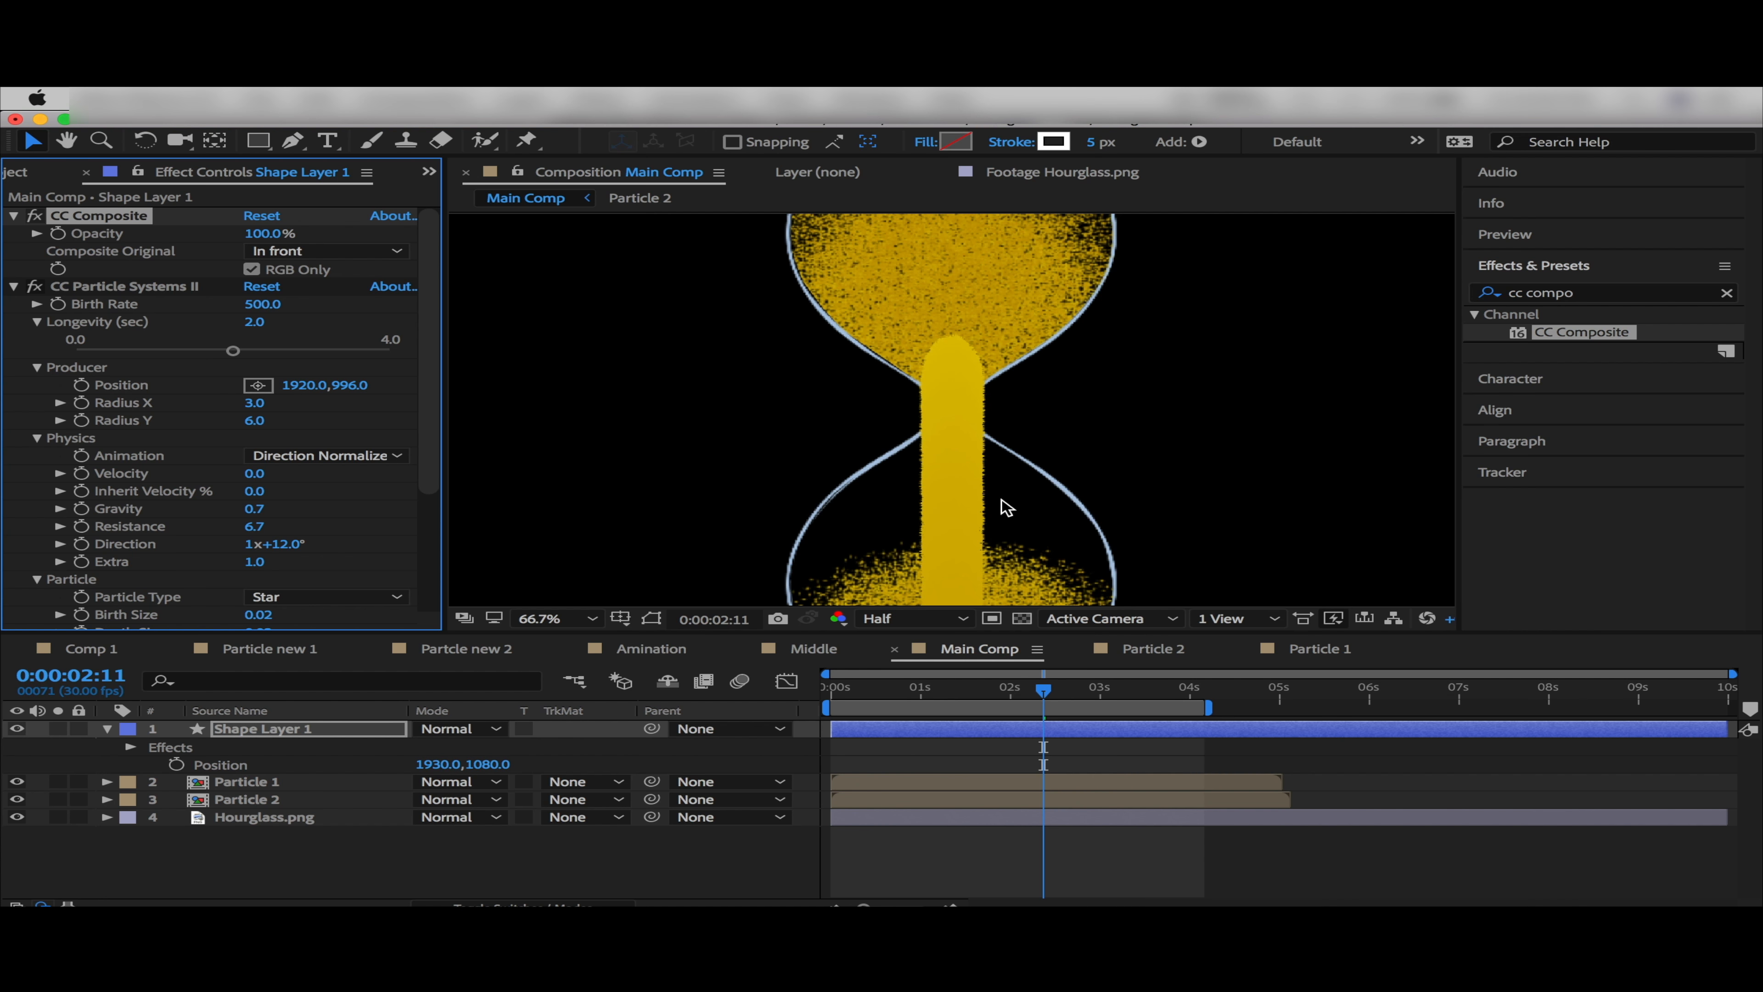
{"action": "key", "text": "comma"}
{"action": "key", "text": "period"}
{"action": "left_click", "coordinate": [14, 215]}
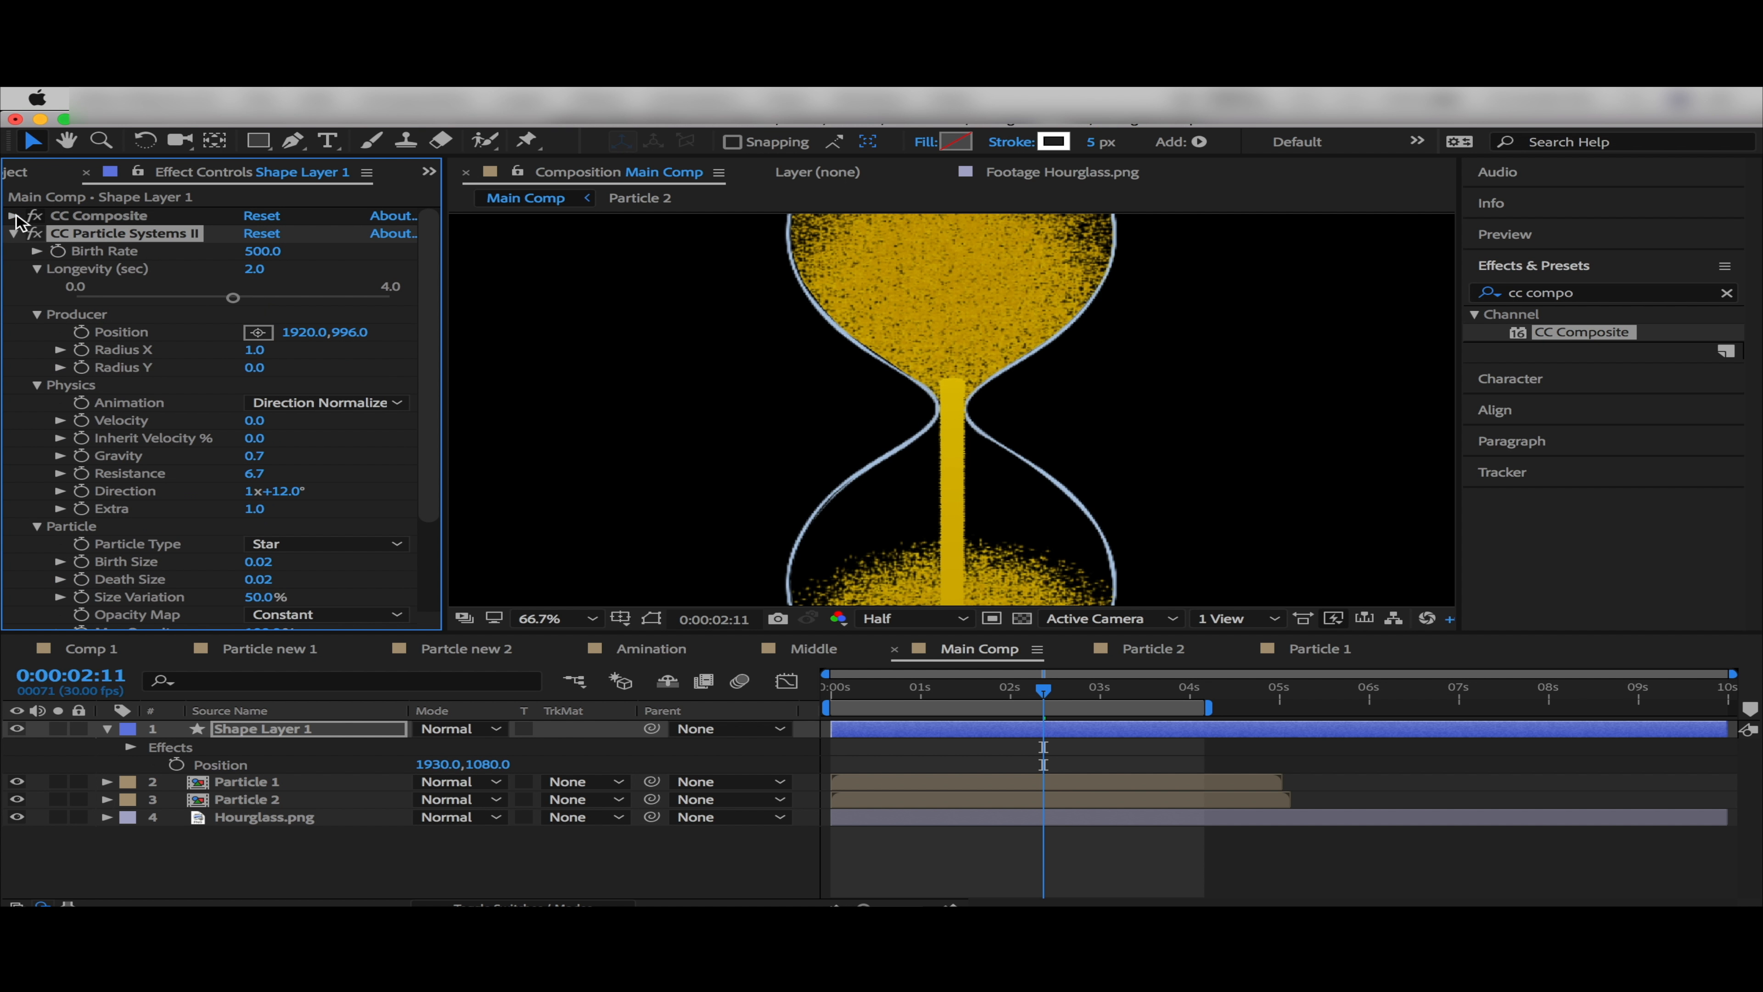
Set the falling particles' Size Variation to 0.0% and try a Birth Rate of 456.6
{"action": "left_click_drag", "start_coordinate": [425, 383], "coordinate": [408, 492]}
{"action": "left_click_drag", "start_coordinate": [271, 476], "coordinate": [167, 478]}
{"action": "scroll", "coordinate": [297, 348], "scroll_direction": "up", "scroll_amount": 1}
{"action": "scroll", "coordinate": [300, 355], "scroll_direction": "up", "scroll_amount": 3}
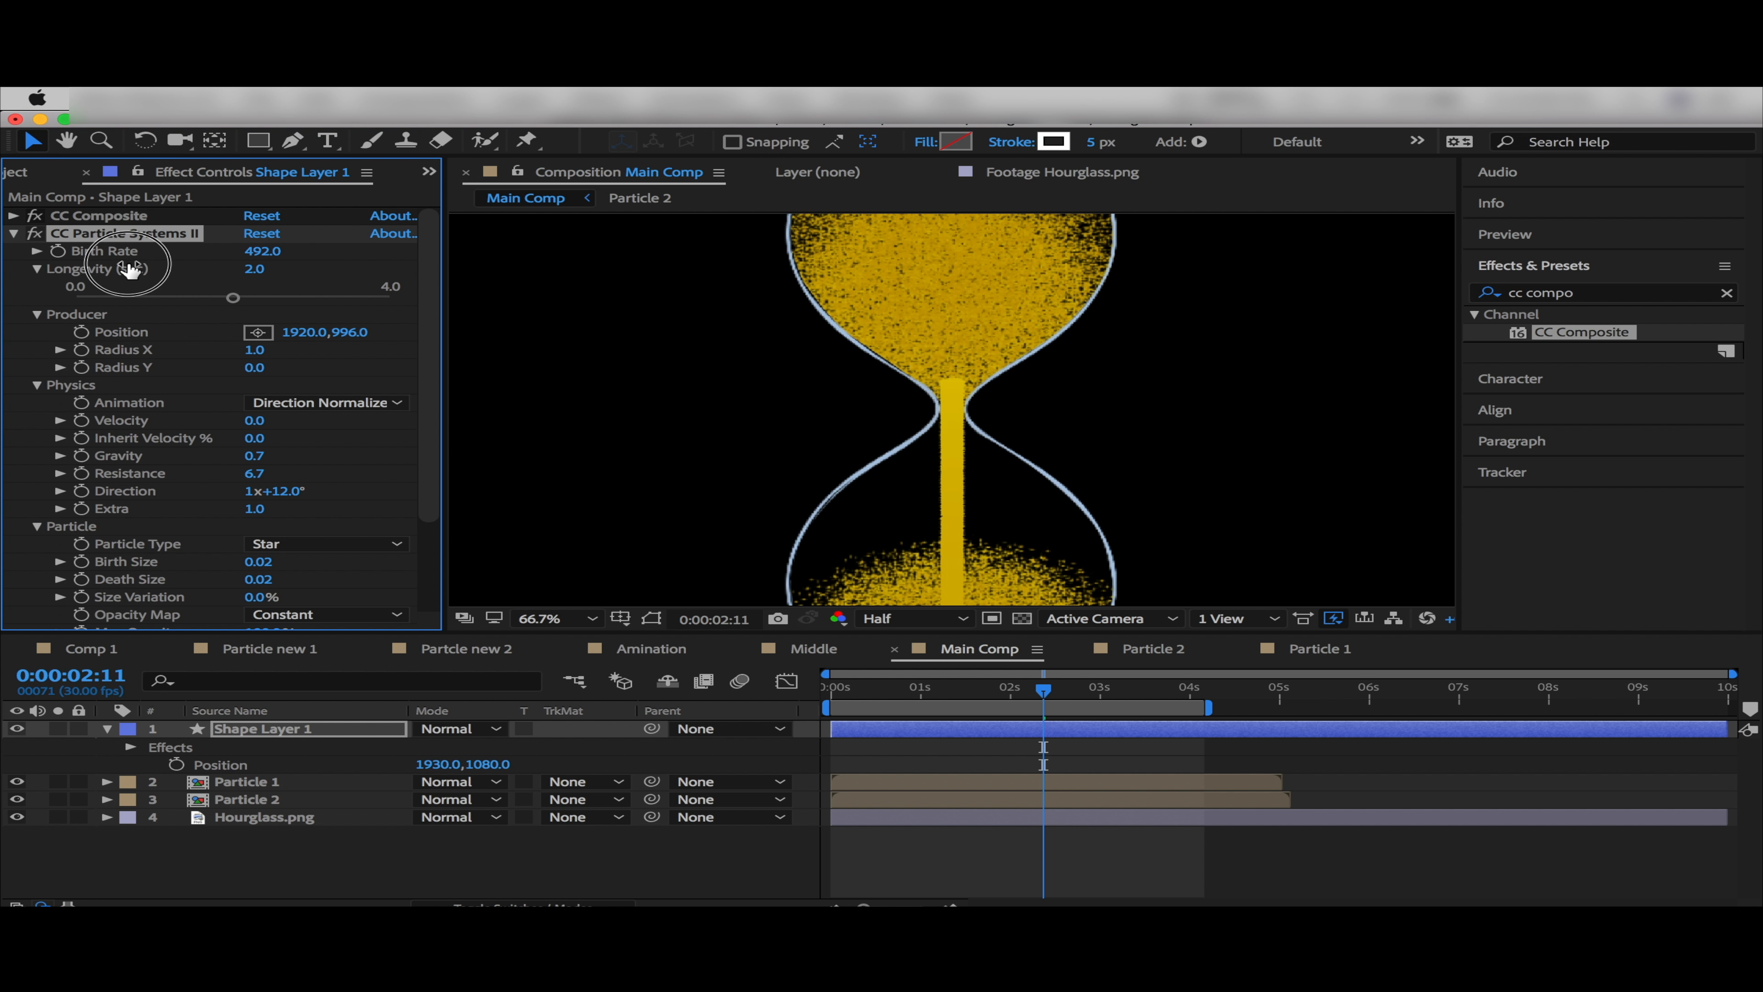
{"action": "left_click_drag", "start_coordinate": [260, 252], "coordinate": [8, 268]}
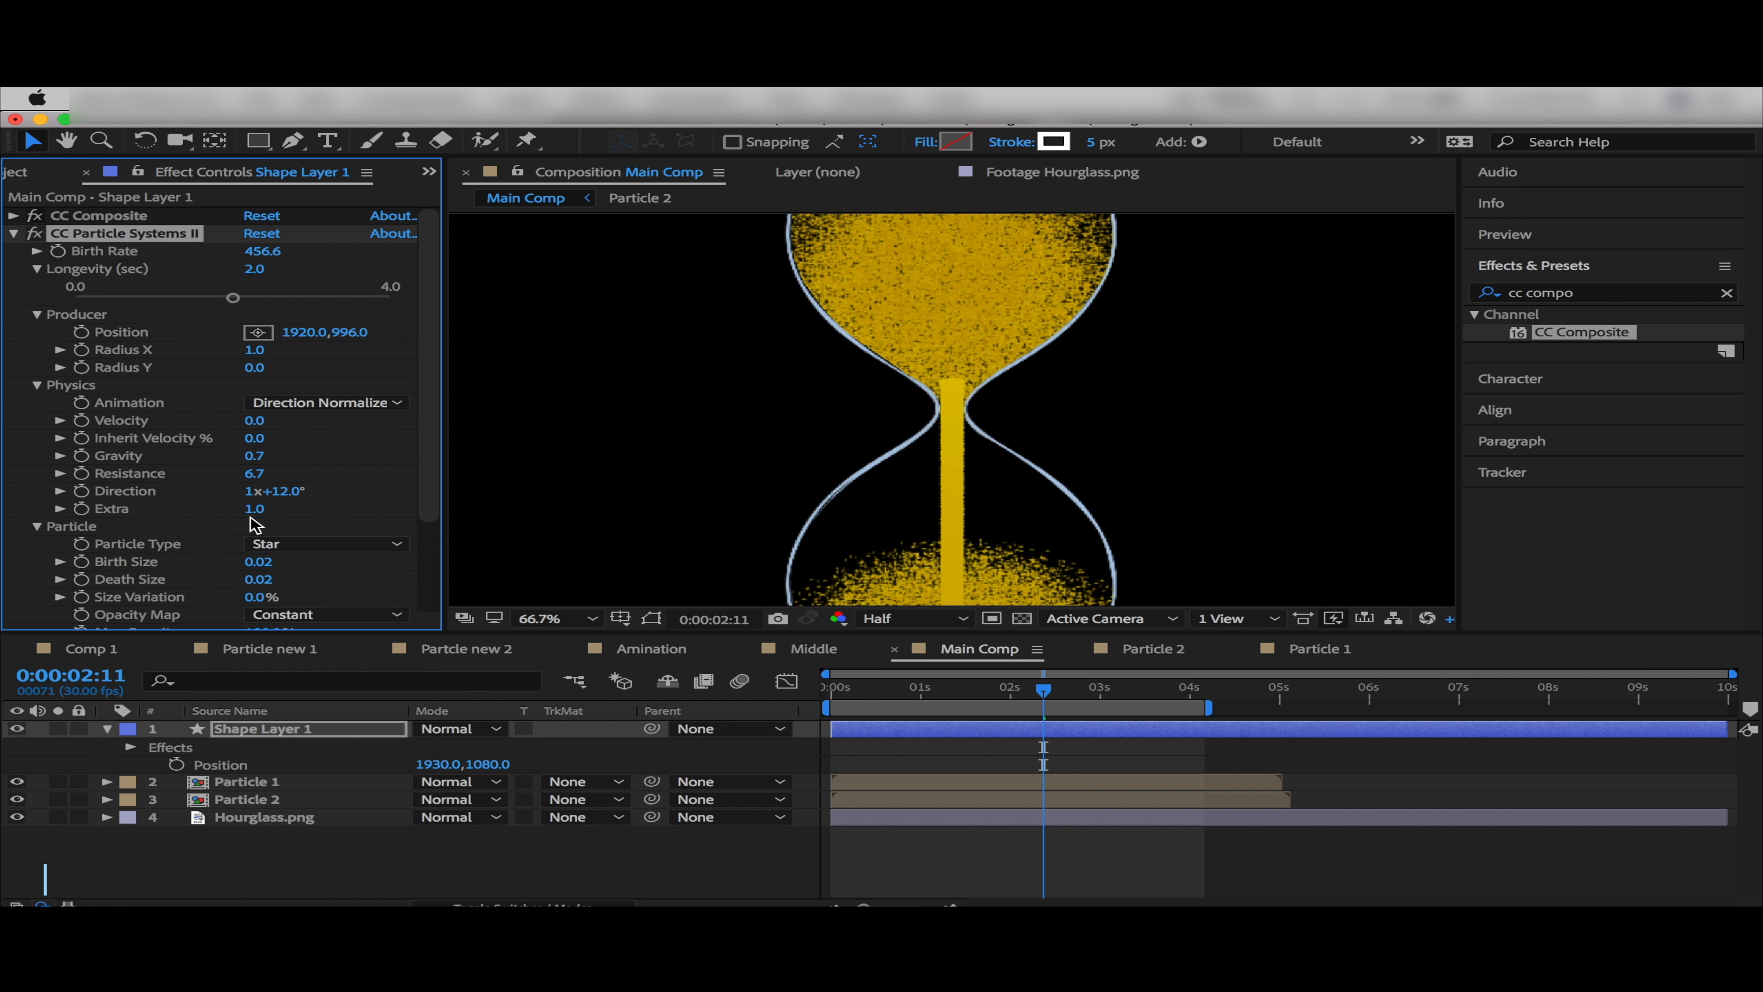
{"action": "key", "text": "Escape"}
Enable Source Alpha Inheritance for the falling particles and set the producer Radius X to 10.0 and Radius Y to 5.0
{"action": "left_click_drag", "start_coordinate": [425, 473], "coordinate": [426, 541]}
{"action": "left_click", "coordinate": [253, 566]}
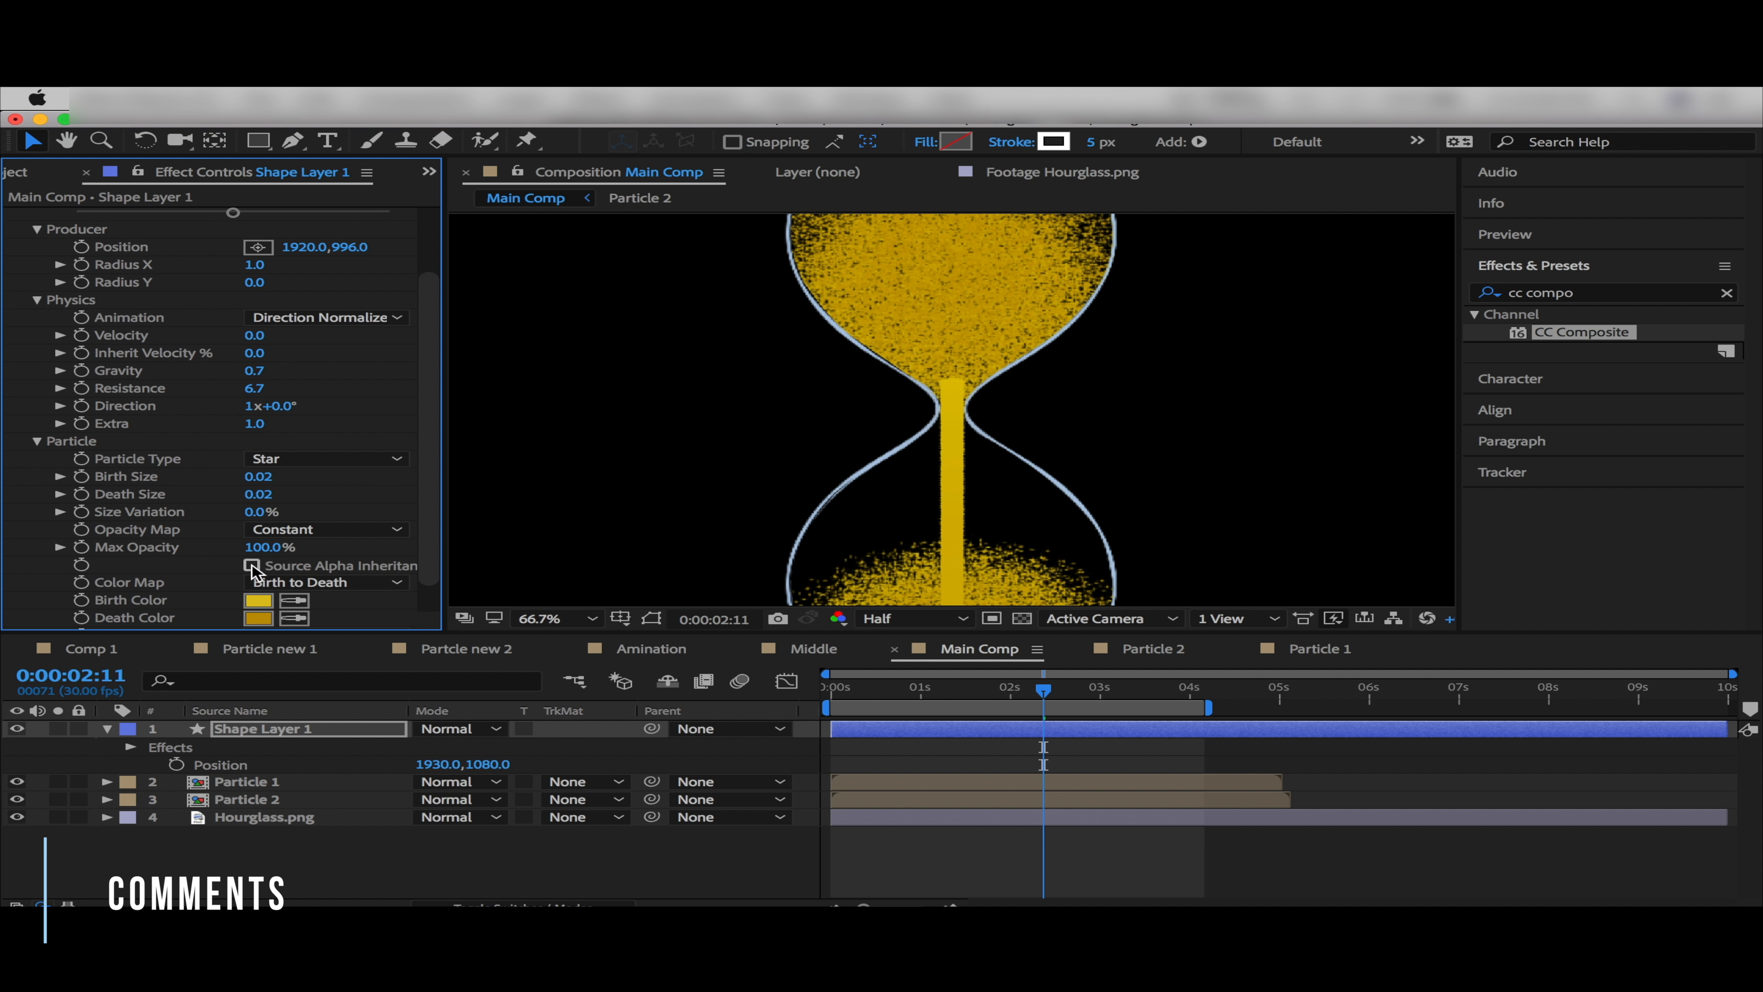
{"action": "scroll", "coordinate": [286, 366], "scroll_direction": "up", "scroll_amount": 1}
{"action": "left_click_drag", "start_coordinate": [254, 295], "coordinate": [266, 318]}
{"action": "scroll", "coordinate": [265, 321], "scroll_direction": "down", "scroll_amount": 3}
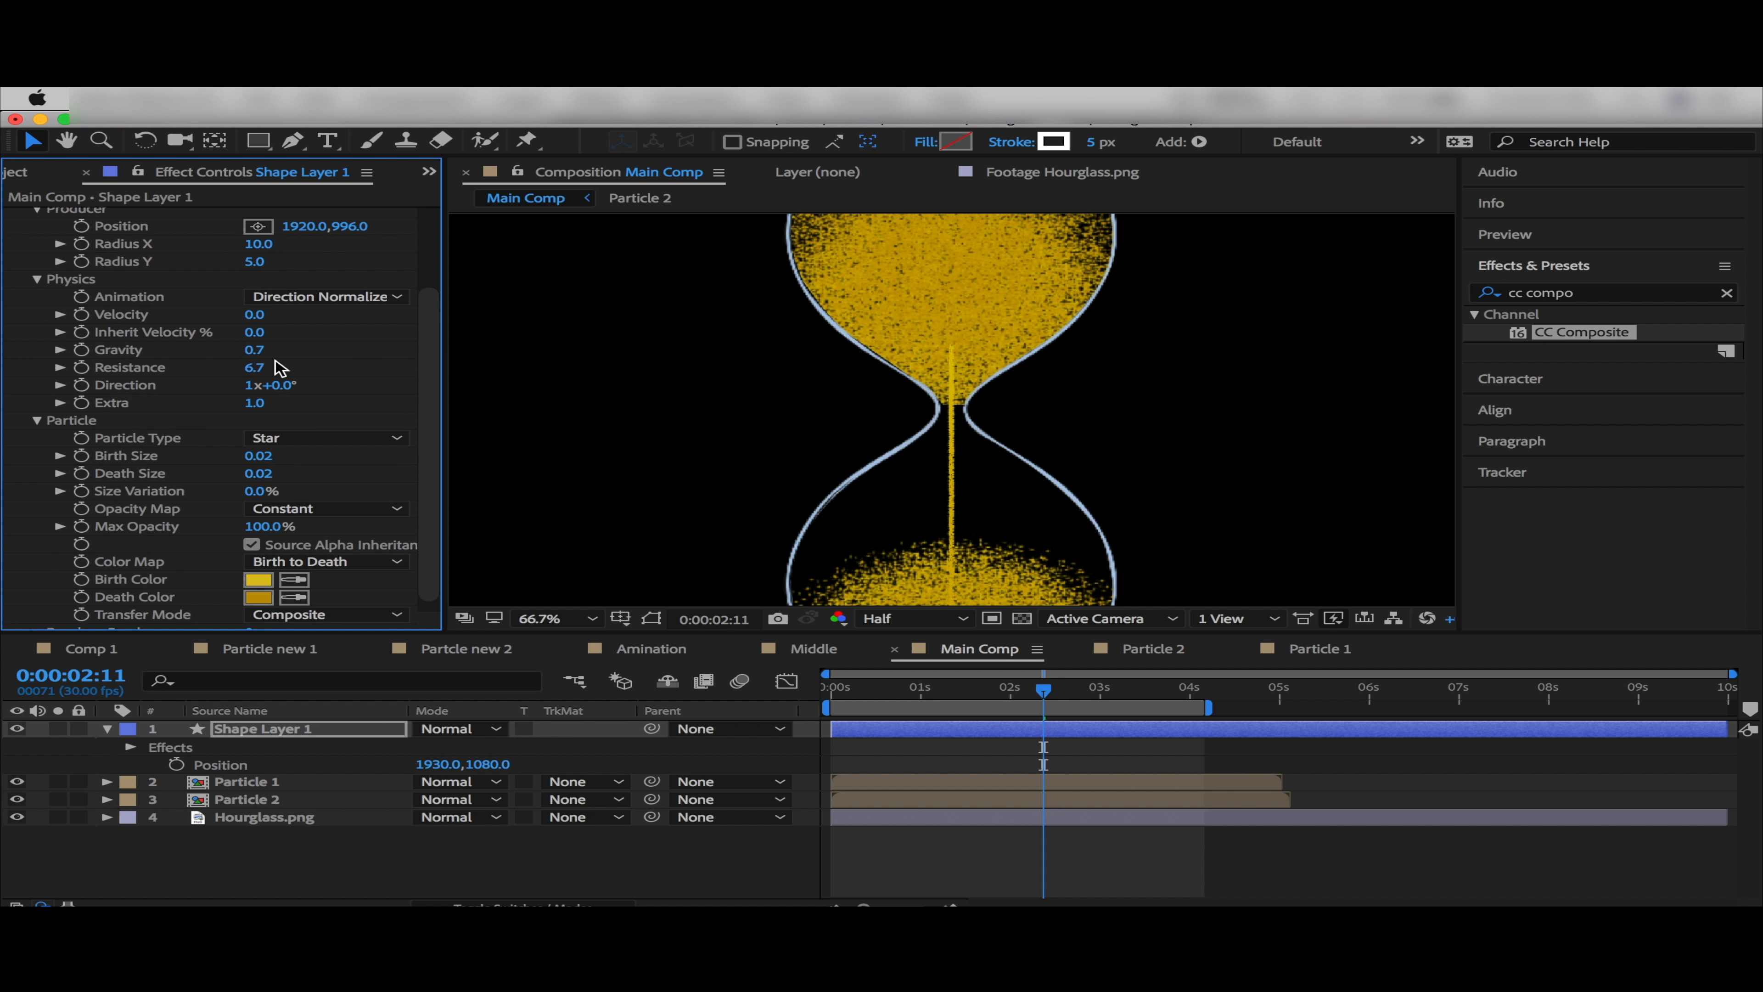
Widen the sand stream with Radius X 65.0 and Radius Y 10.0, and set Velocity to 0.1 and Resistance to 20.6
{"action": "left_click_drag", "start_coordinate": [291, 373], "coordinate": [531, 394]}
{"action": "scroll", "coordinate": [261, 336], "scroll_direction": "up", "scroll_amount": 1}
{"action": "left_click_drag", "start_coordinate": [250, 279], "coordinate": [309, 265]}
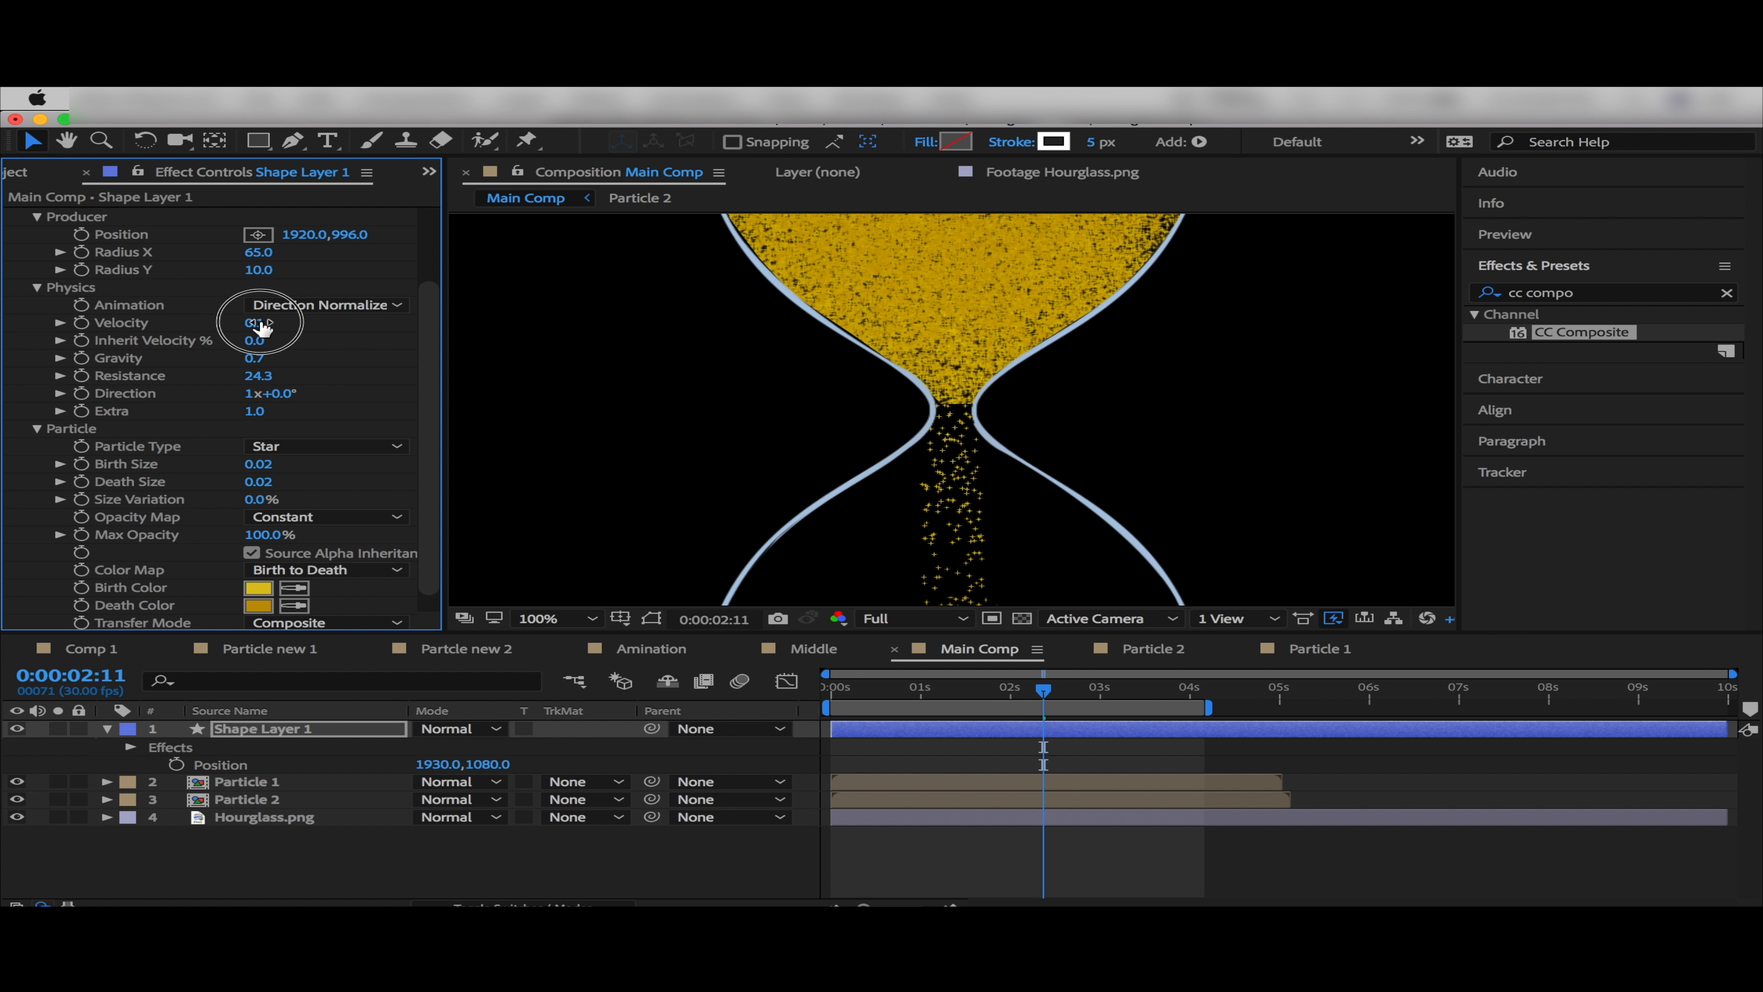
{"action": "left_click_drag", "start_coordinate": [258, 375], "coordinate": [213, 381]}
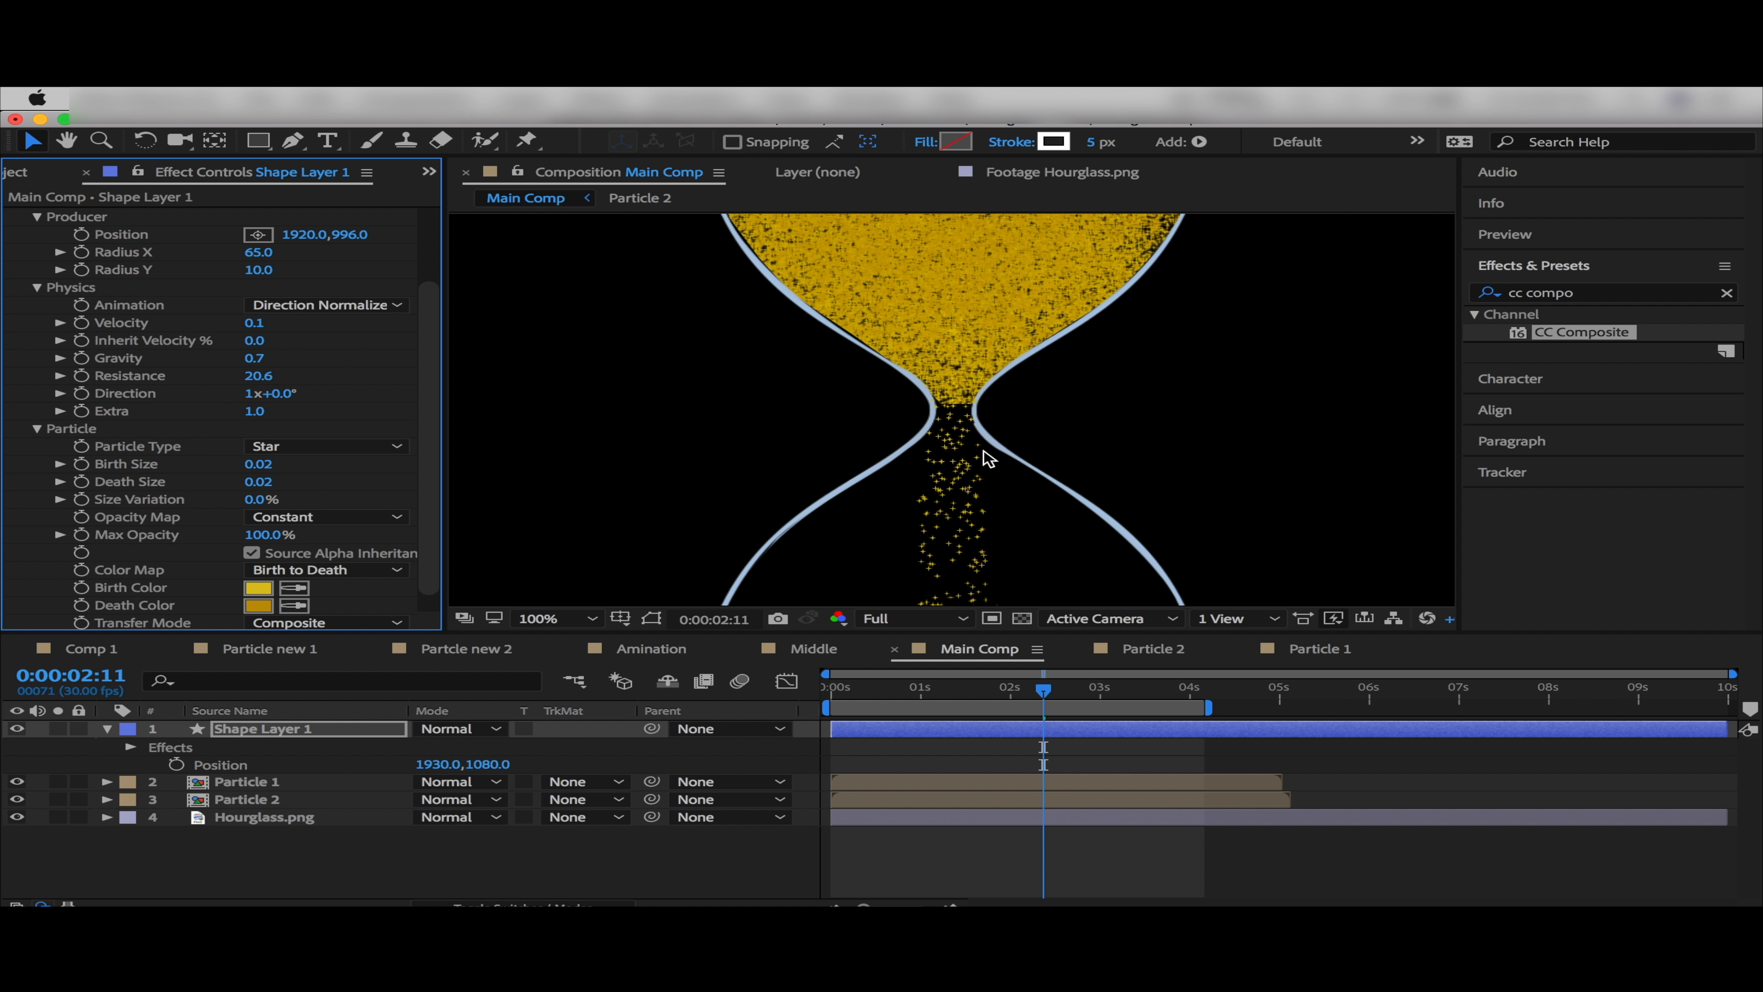
Preview the animation from the start and set the falling particles' Direction to 1x+19.0°
{"action": "key", "text": "comma"}
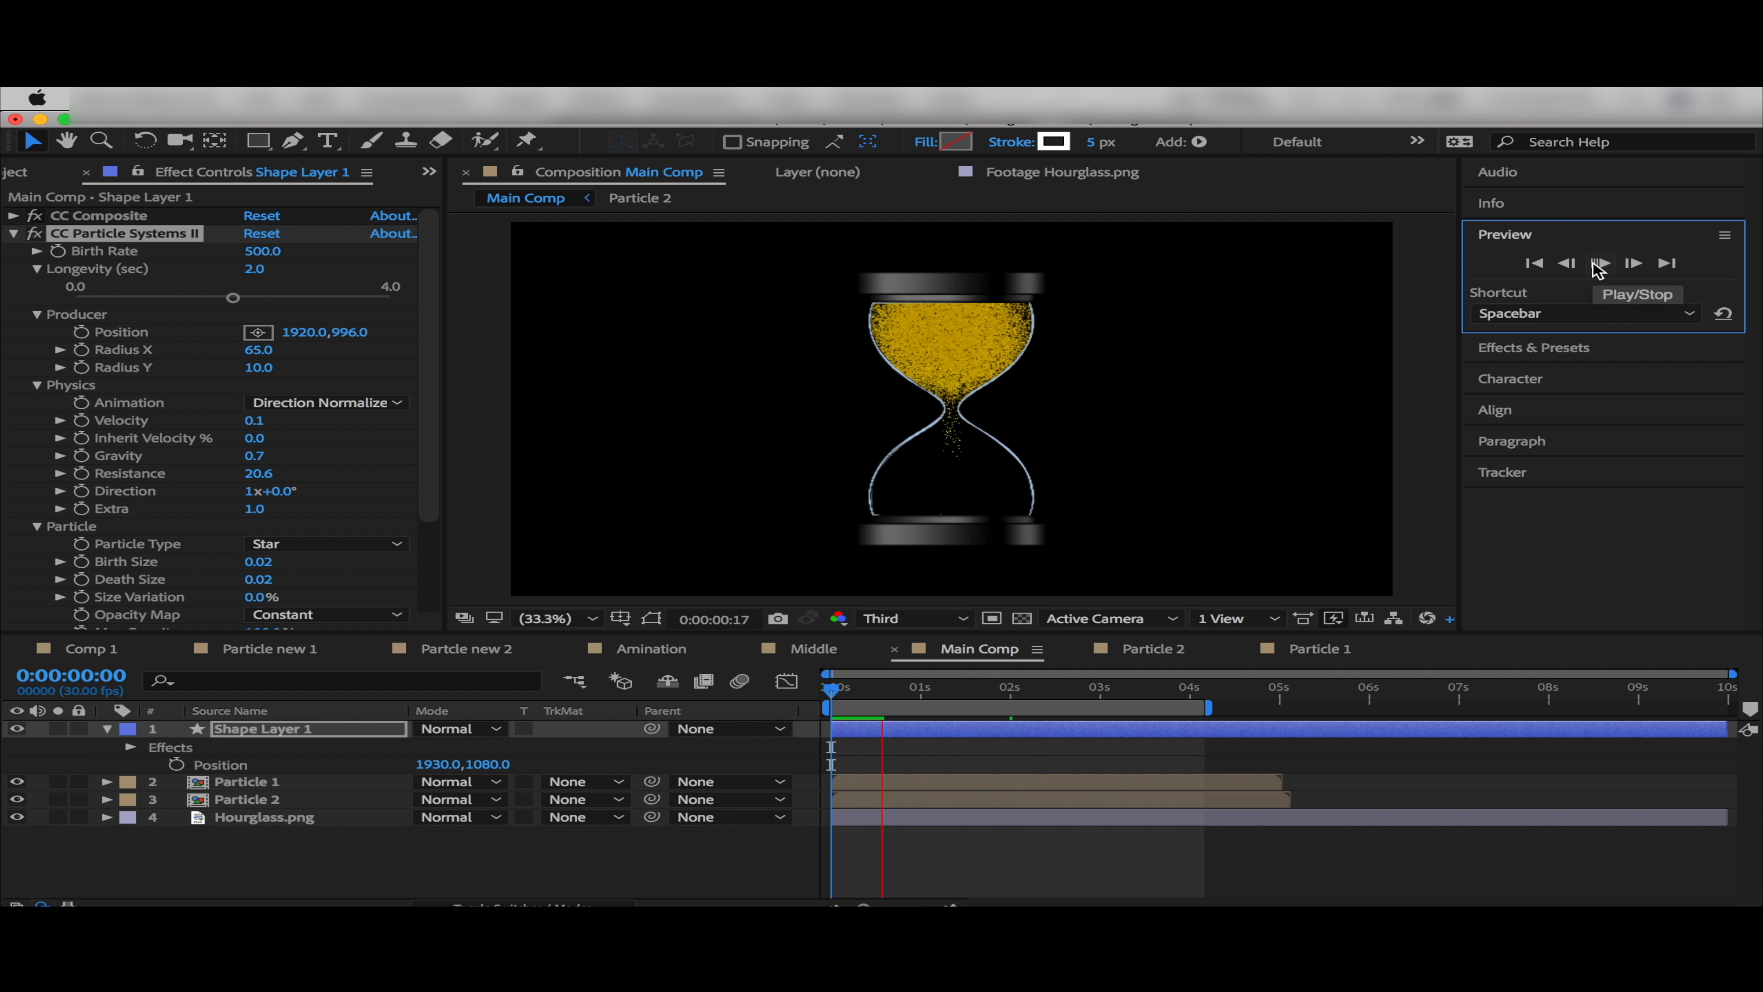
{"action": "left_click", "coordinate": [1598, 267]}
{"action": "left_click_drag", "start_coordinate": [275, 493], "coordinate": [297, 496]}
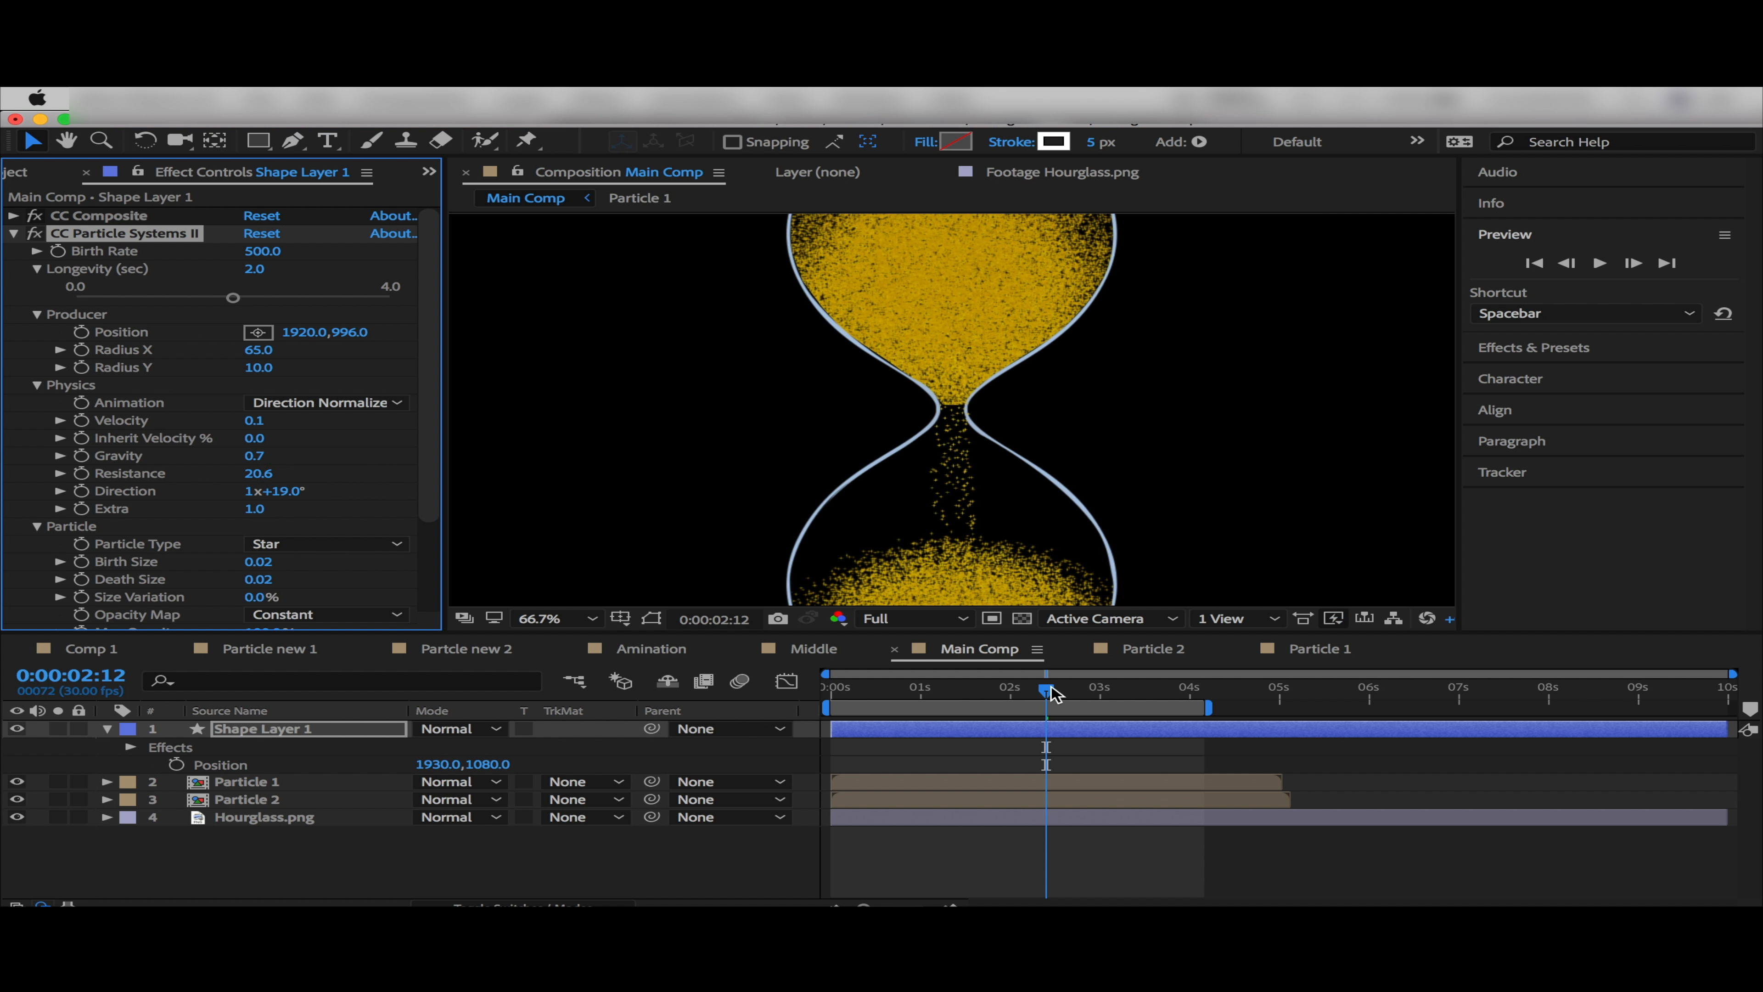
{"action": "left_click_drag", "start_coordinate": [1048, 690], "coordinate": [1035, 690]}
Pre-compose Shape Layer 1 into a new composition named Droplets with all attributes moved into it
{"action": "right_click", "coordinate": [262, 727]}
{"action": "left_click", "coordinate": [342, 726]}
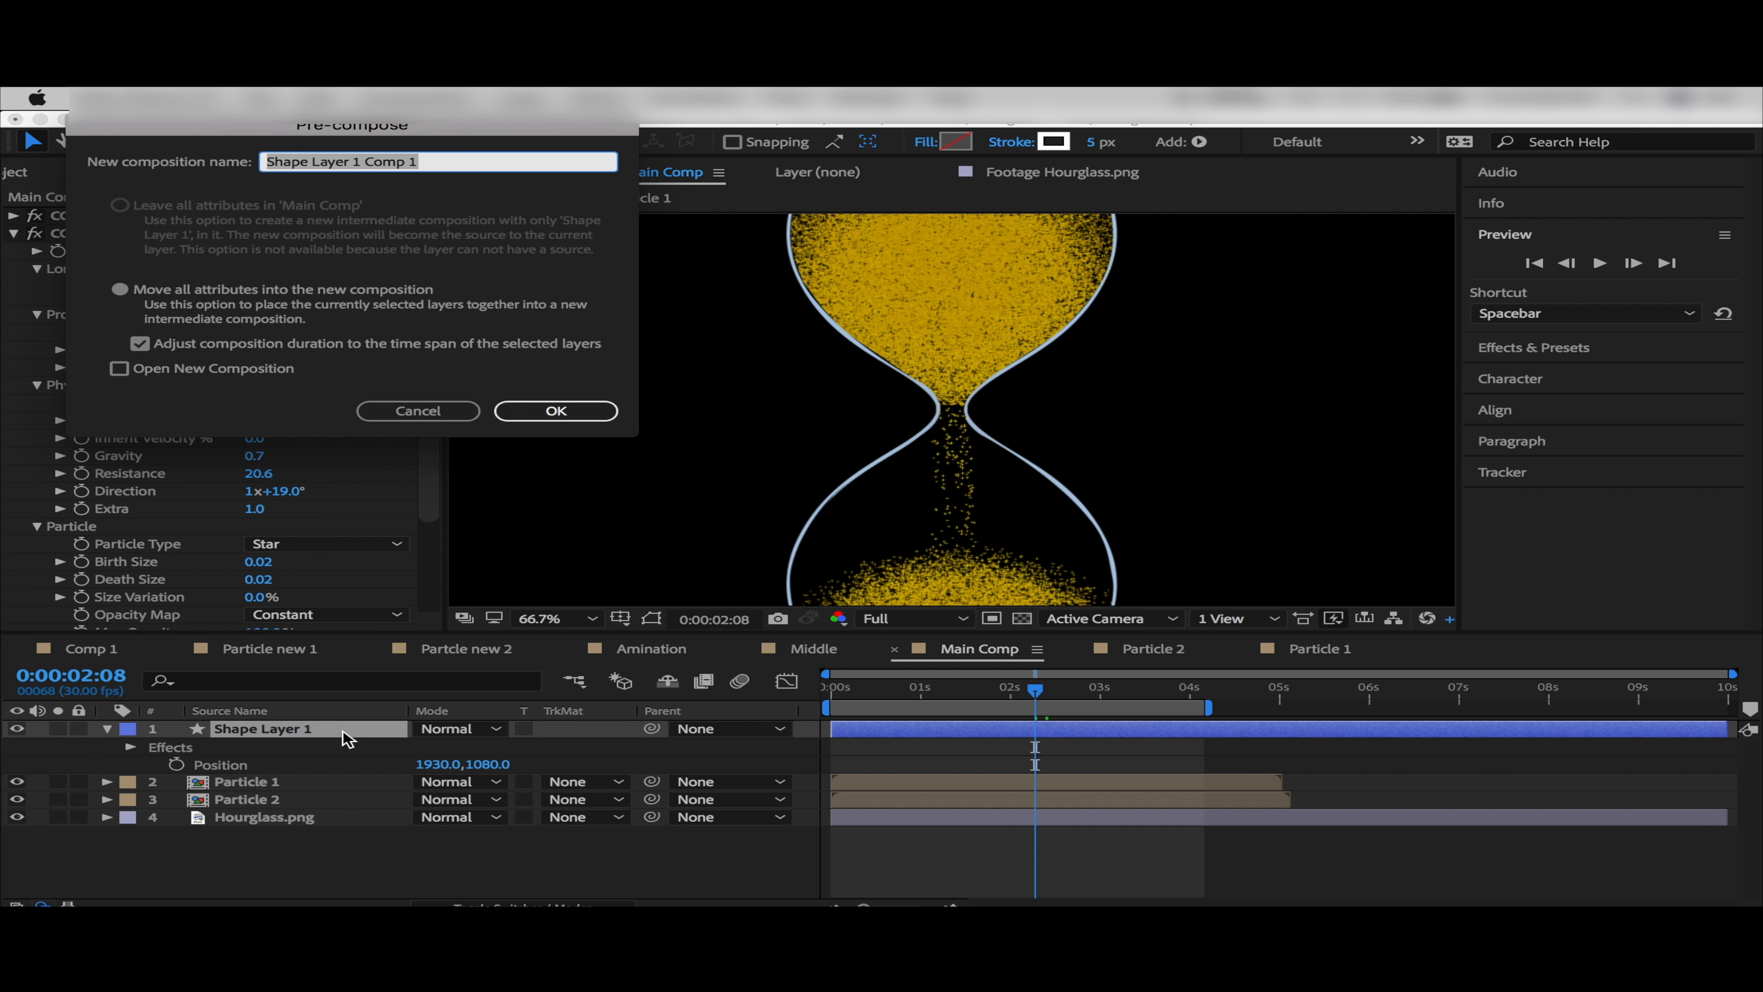
{"action": "type", "text": "Drople"}
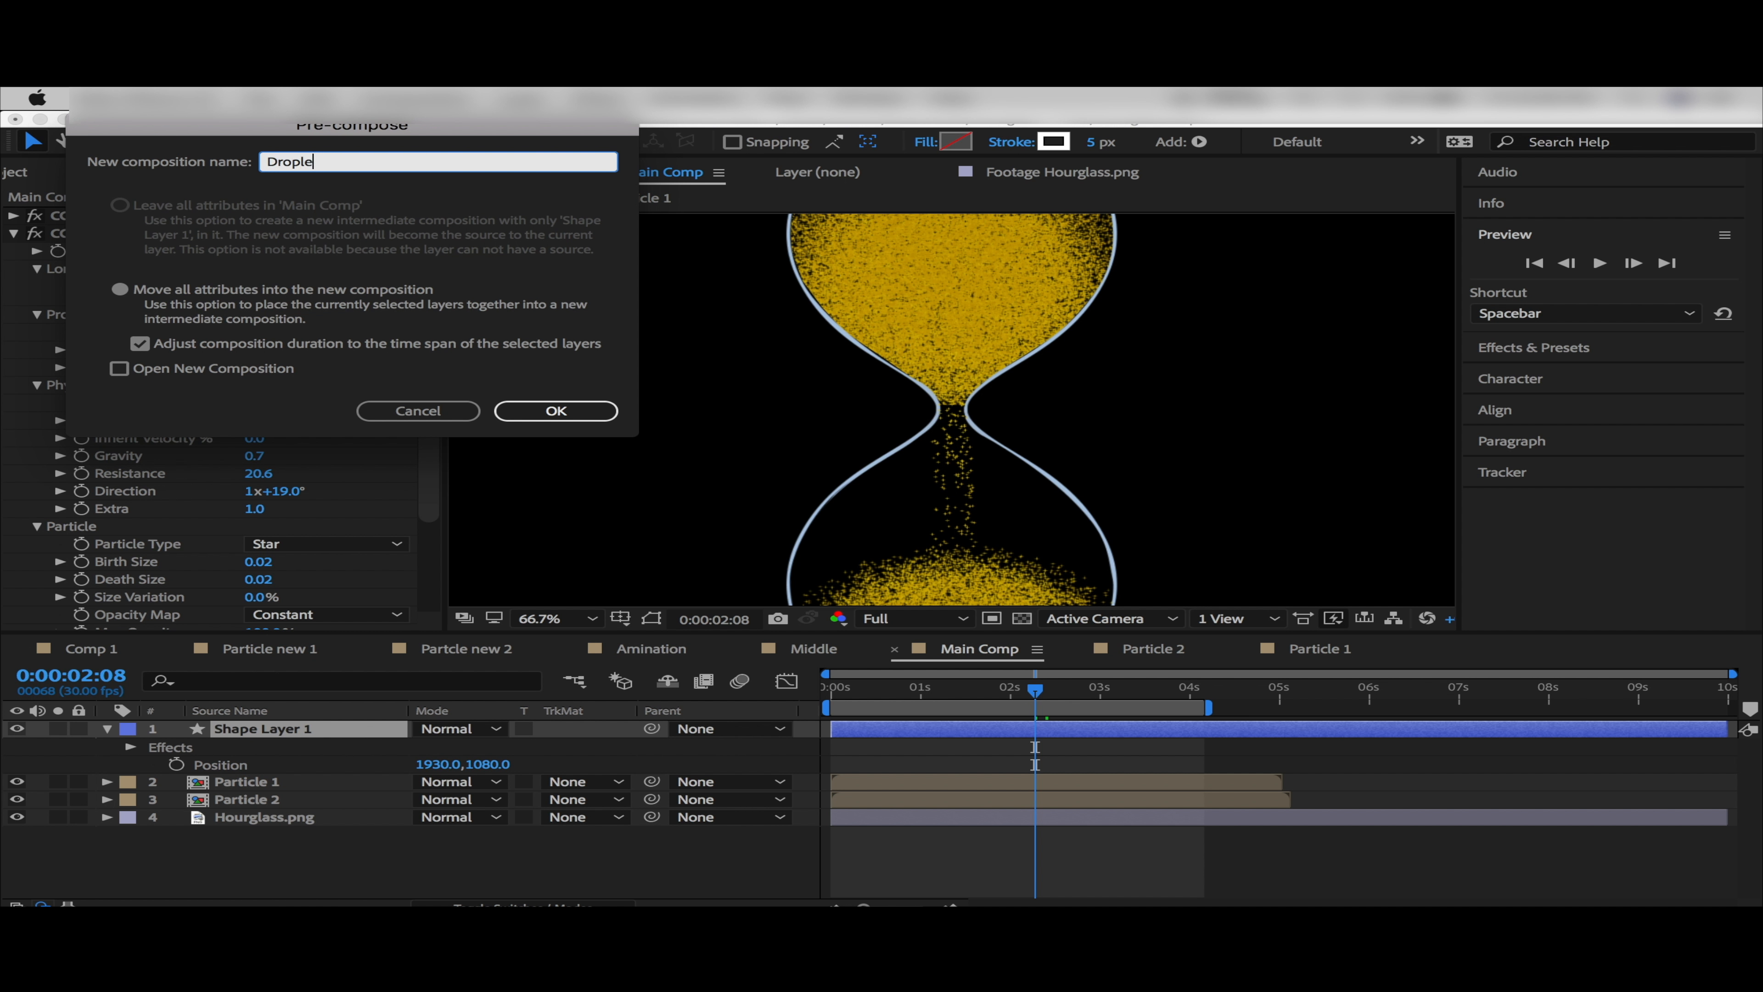
{"action": "left_click", "coordinate": [587, 410]}
Draw a Pen tool mask on the Droplets layer around the sand stream at the neck, and preview Main Comp from the start
{"action": "left_click", "coordinate": [292, 141]}
{"action": "left_click", "coordinate": [935, 362]}
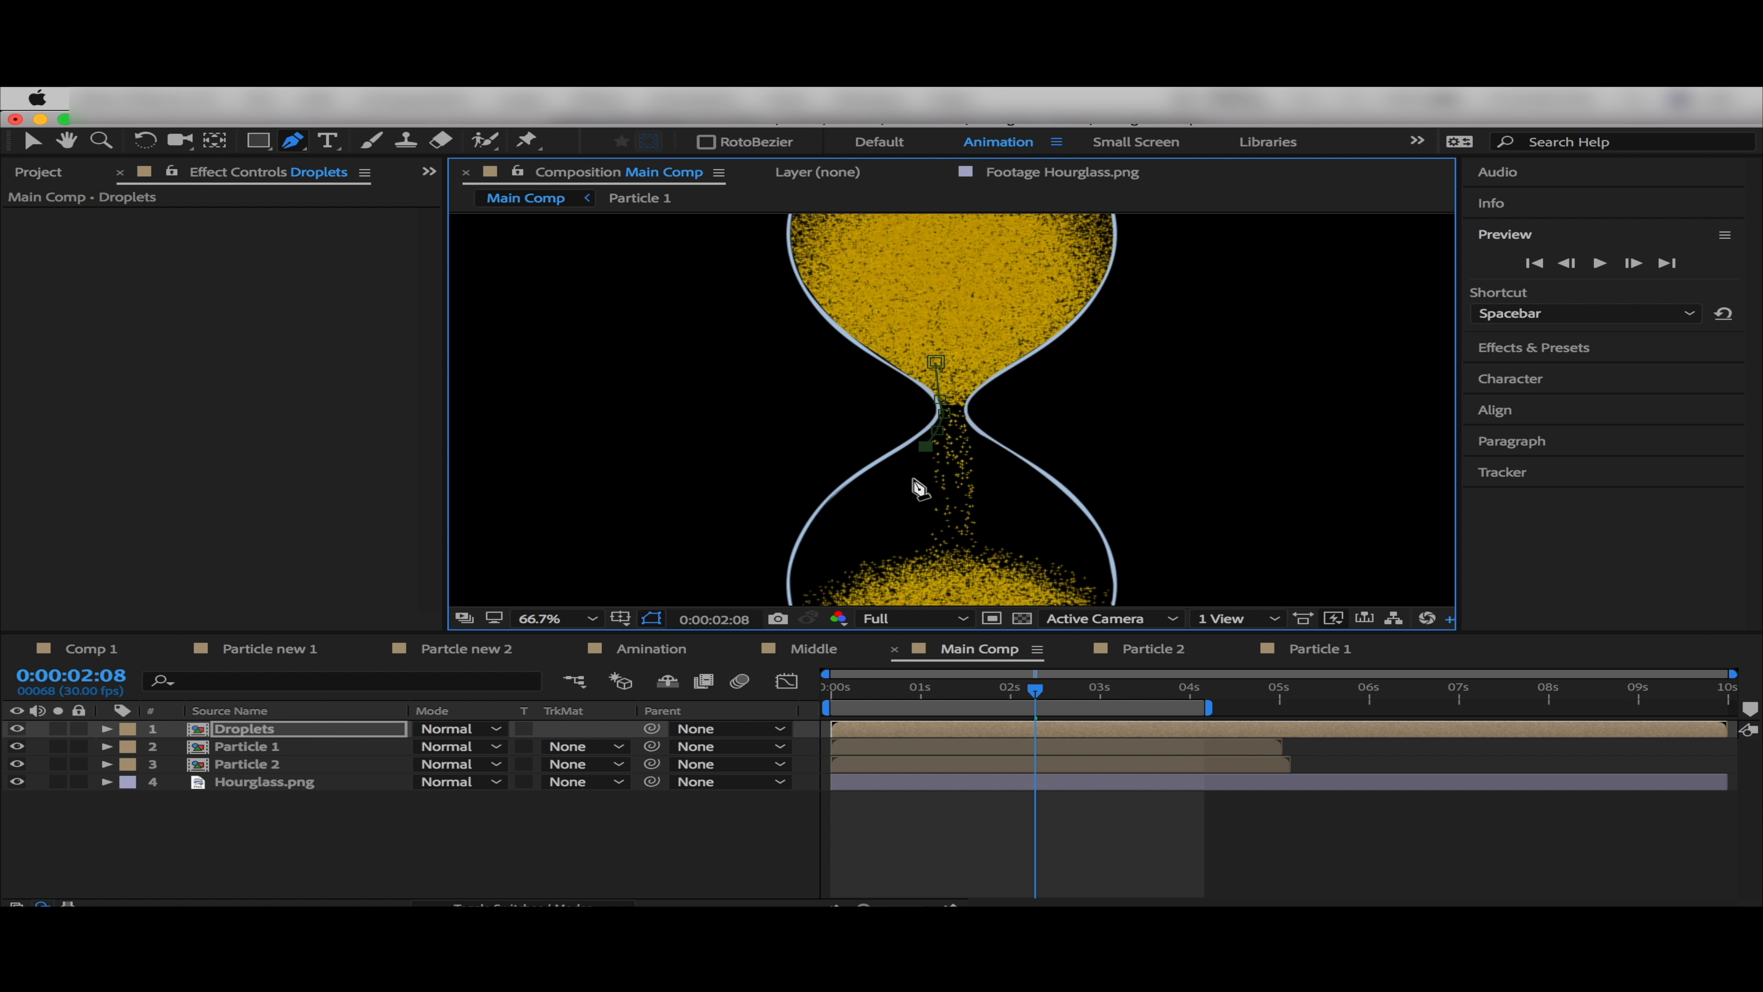
{"action": "key", "text": "comma"}
{"action": "left_click", "coordinate": [985, 458]}
{"action": "scroll", "coordinate": [989, 465], "scroll_direction": "up", "scroll_amount": 2}
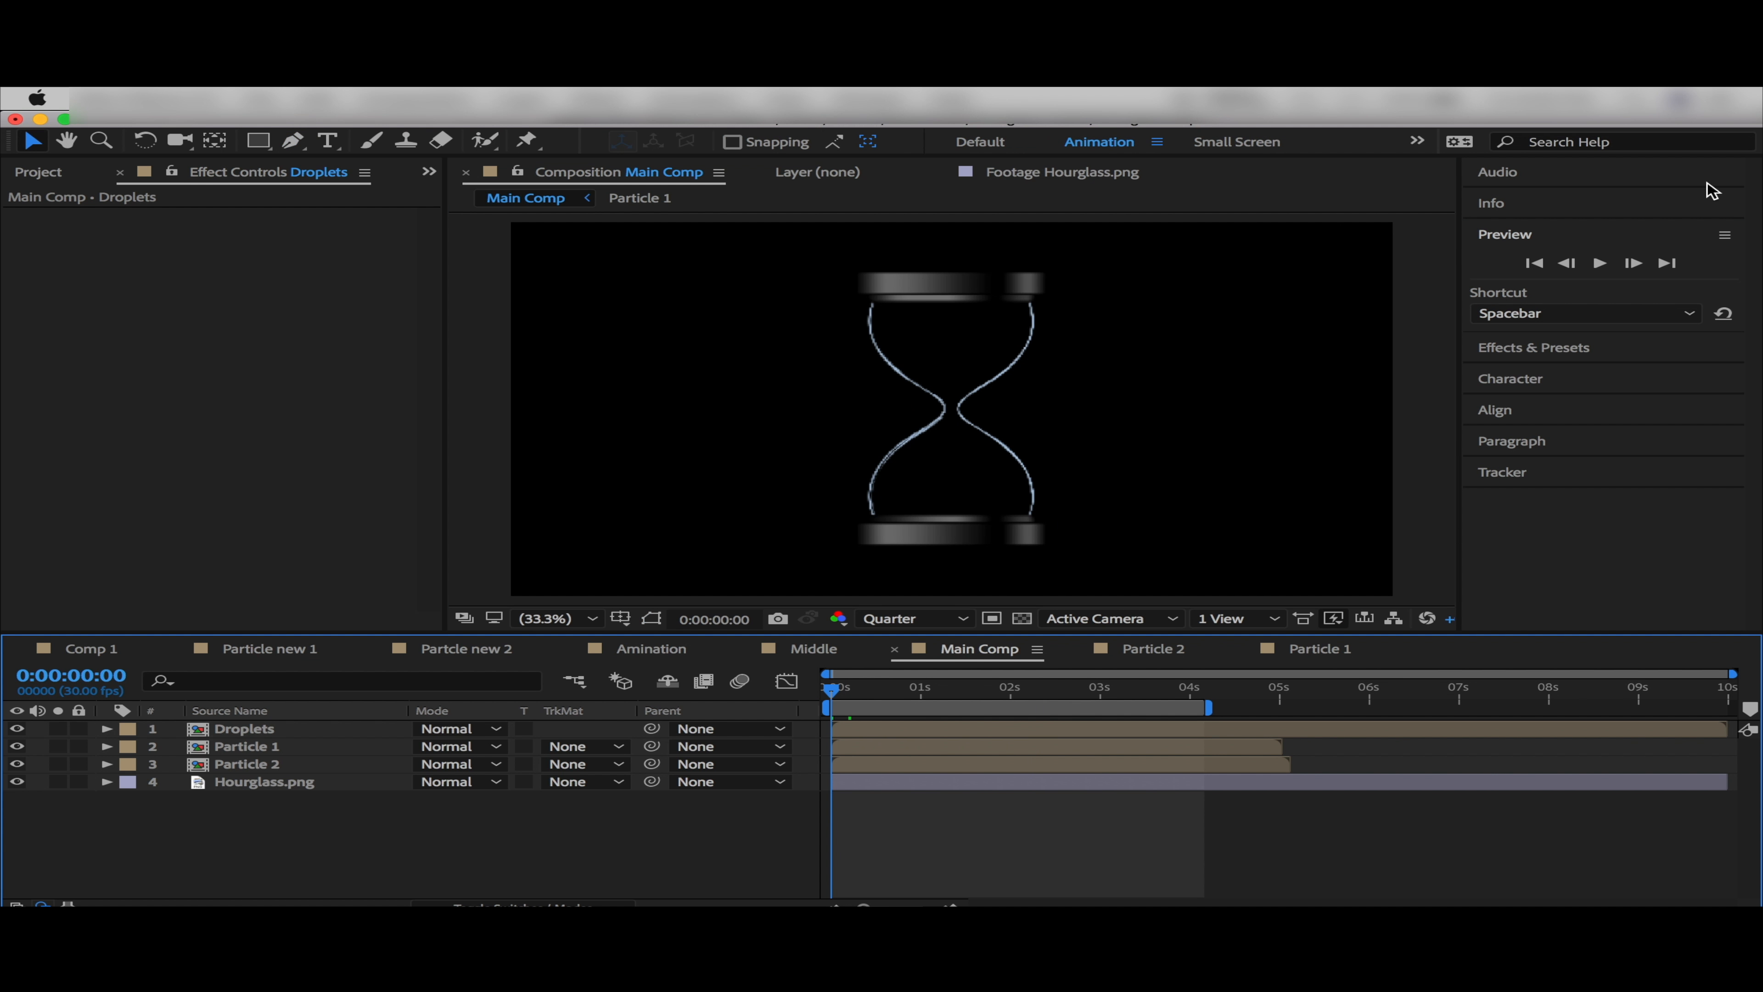
{"action": "left_click", "coordinate": [1600, 264]}
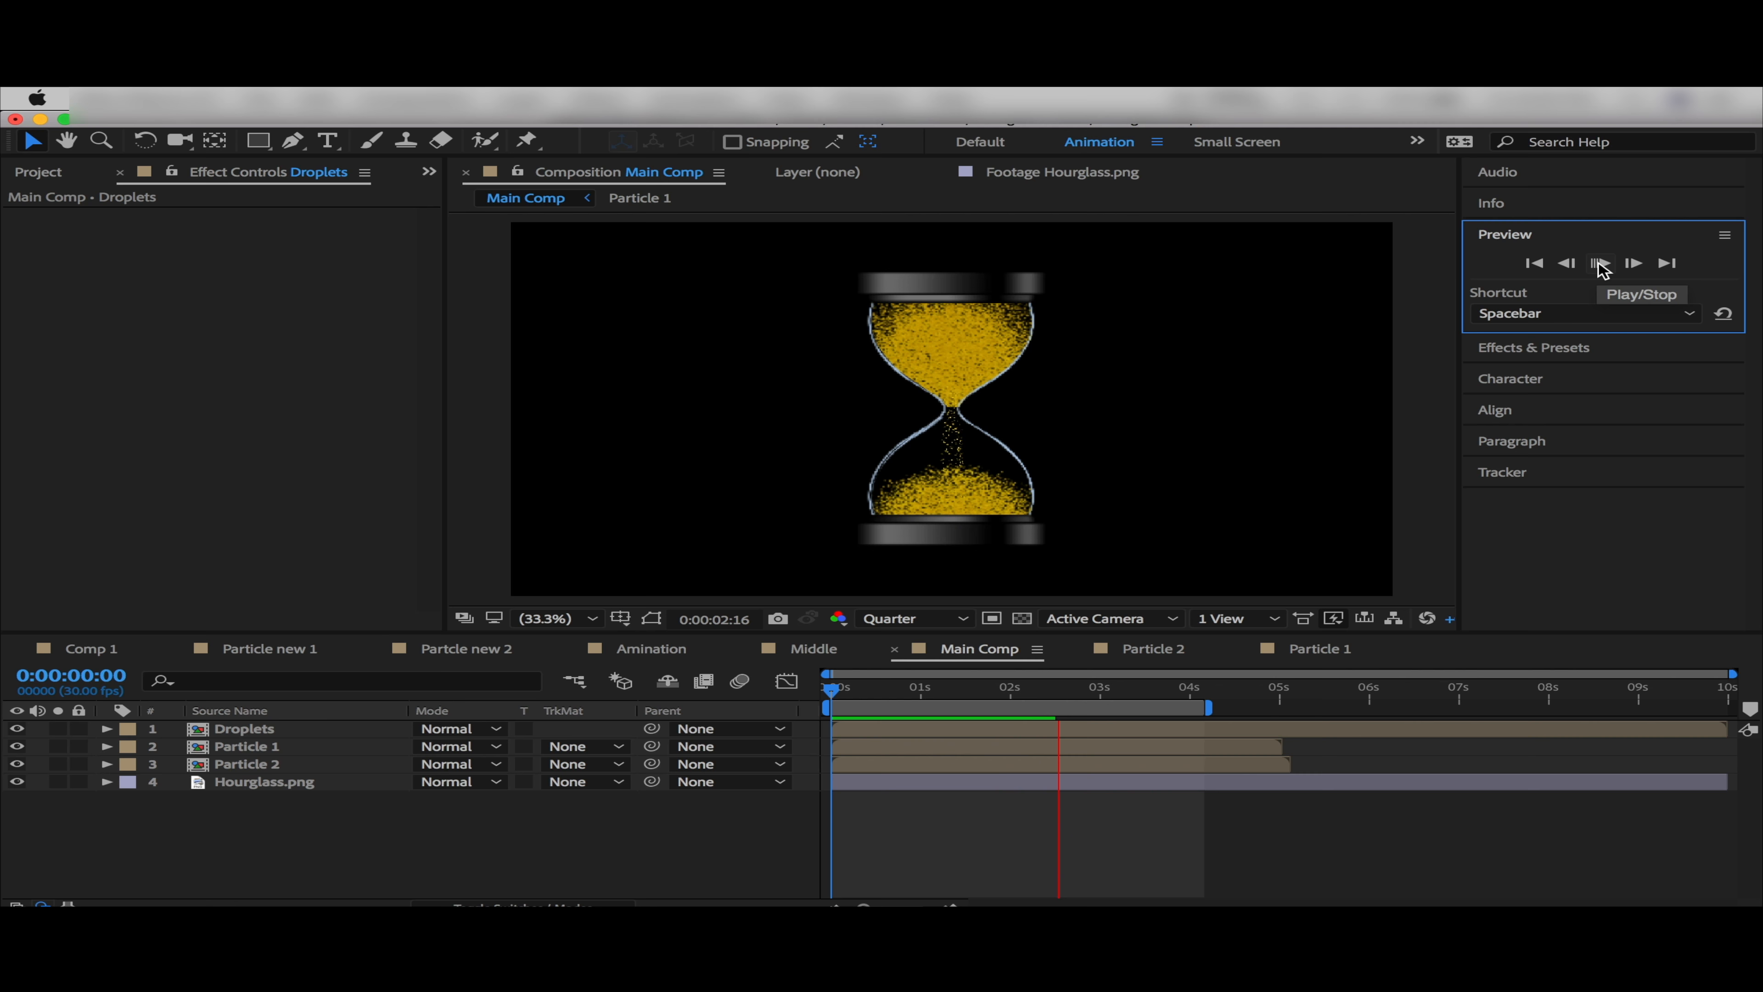
{"action": "key", "text": "space"}
Open the Droplets composition and set Shape Layer 1's particle Birth Rate to 510.6
{"action": "double_click", "coordinate": [263, 729]}
{"action": "left_click", "coordinate": [263, 728]}
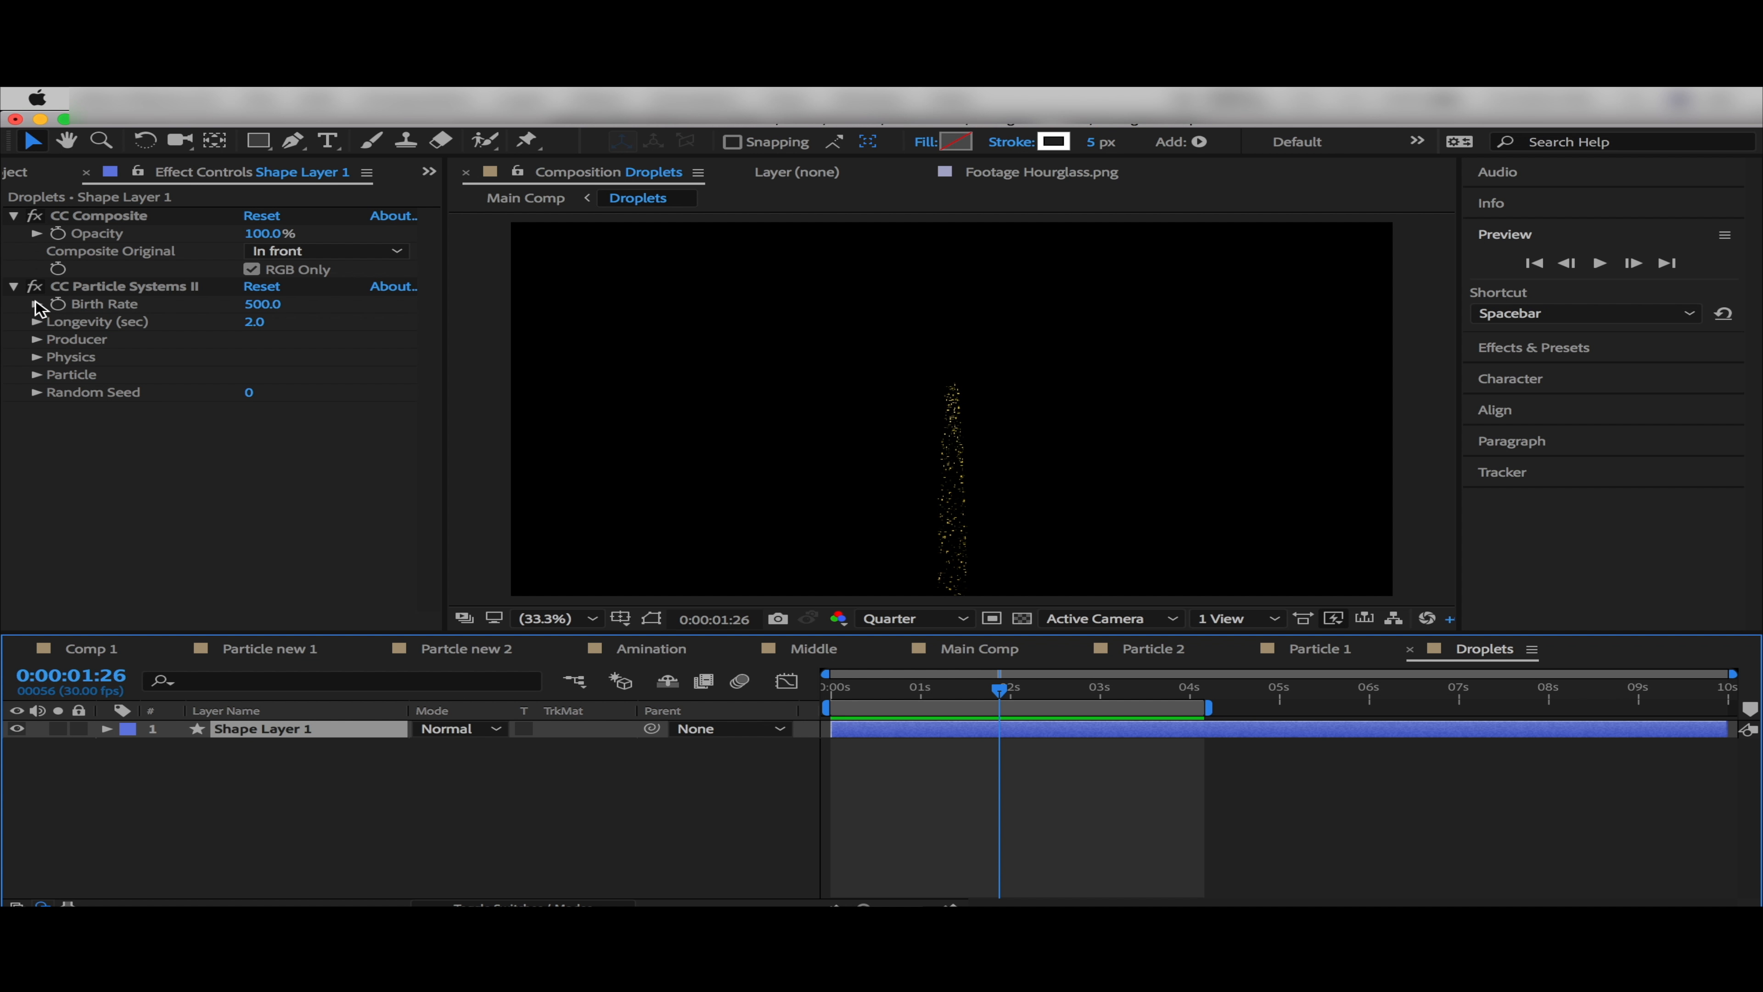
{"action": "left_click", "coordinate": [38, 305]}
{"action": "left_click_drag", "start_coordinate": [263, 304], "coordinate": [416, 315]}
Create keyframes for Birth Rate, Gravity, Birth Size and Death Size at 0:00:00:15 and reveal them in the timeline
{"action": "left_click_drag", "start_coordinate": [902, 906], "coordinate": [895, 907]}
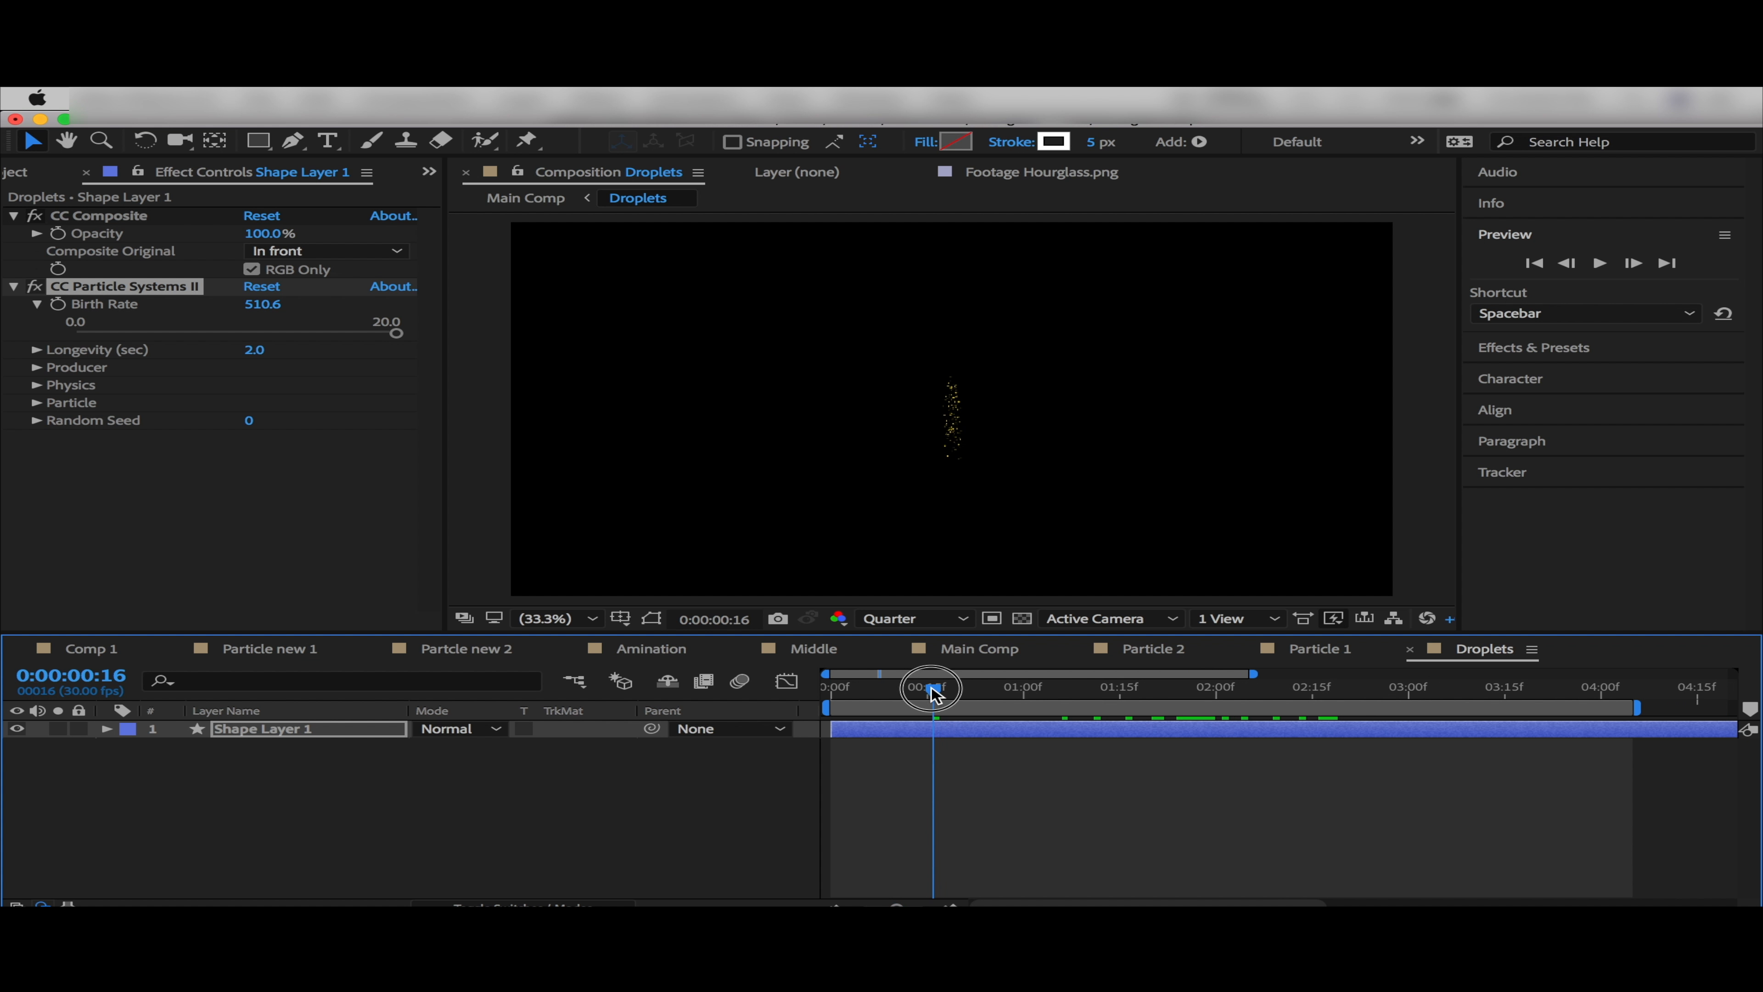
{"action": "left_click_drag", "start_coordinate": [935, 693], "coordinate": [928, 698]}
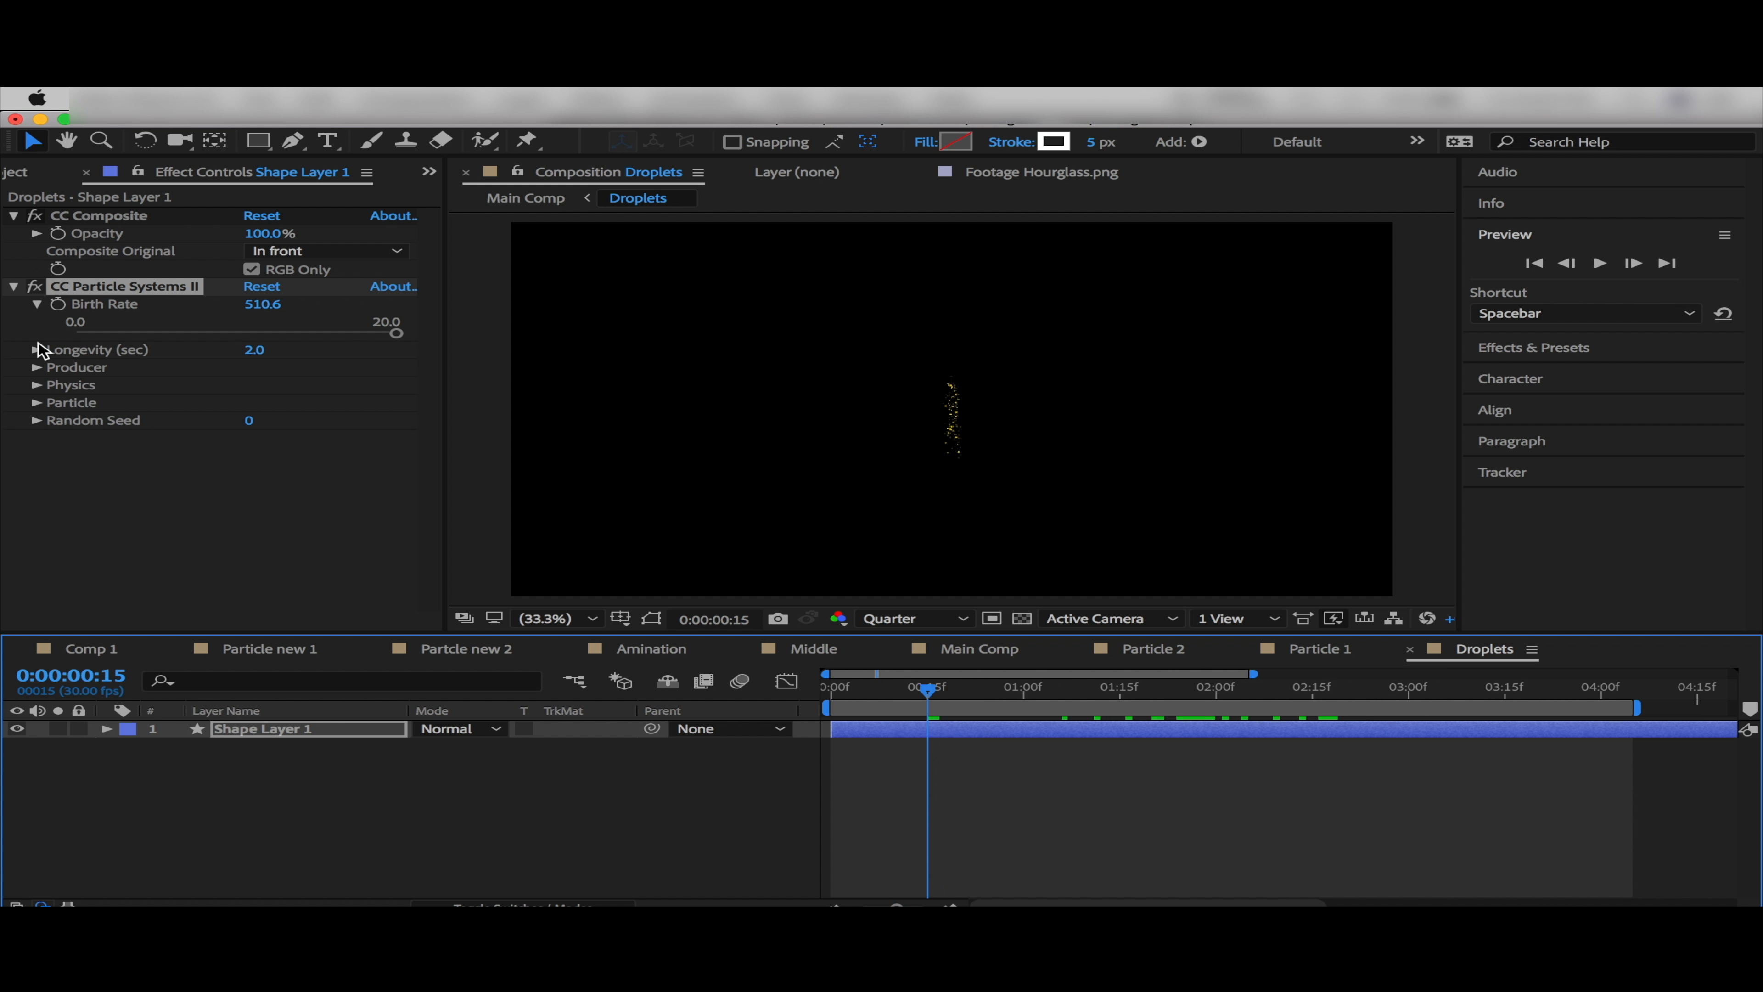
{"action": "left_click", "coordinate": [57, 306]}
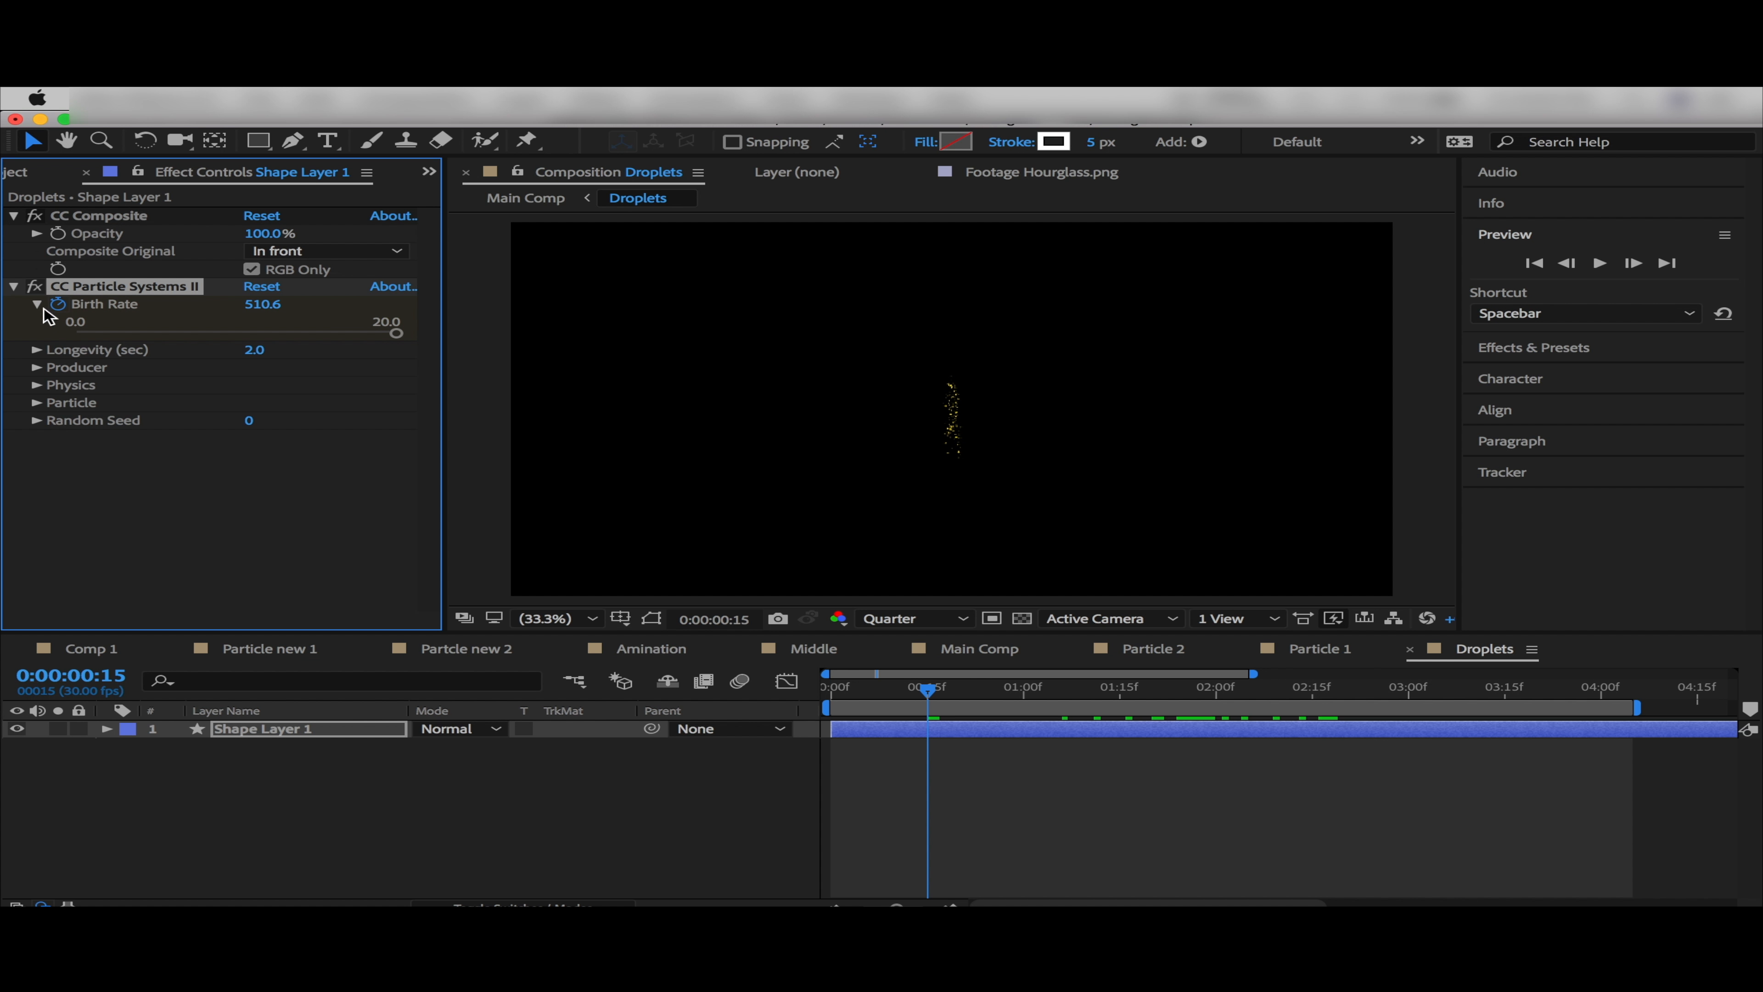
{"action": "left_click", "coordinate": [36, 403]}
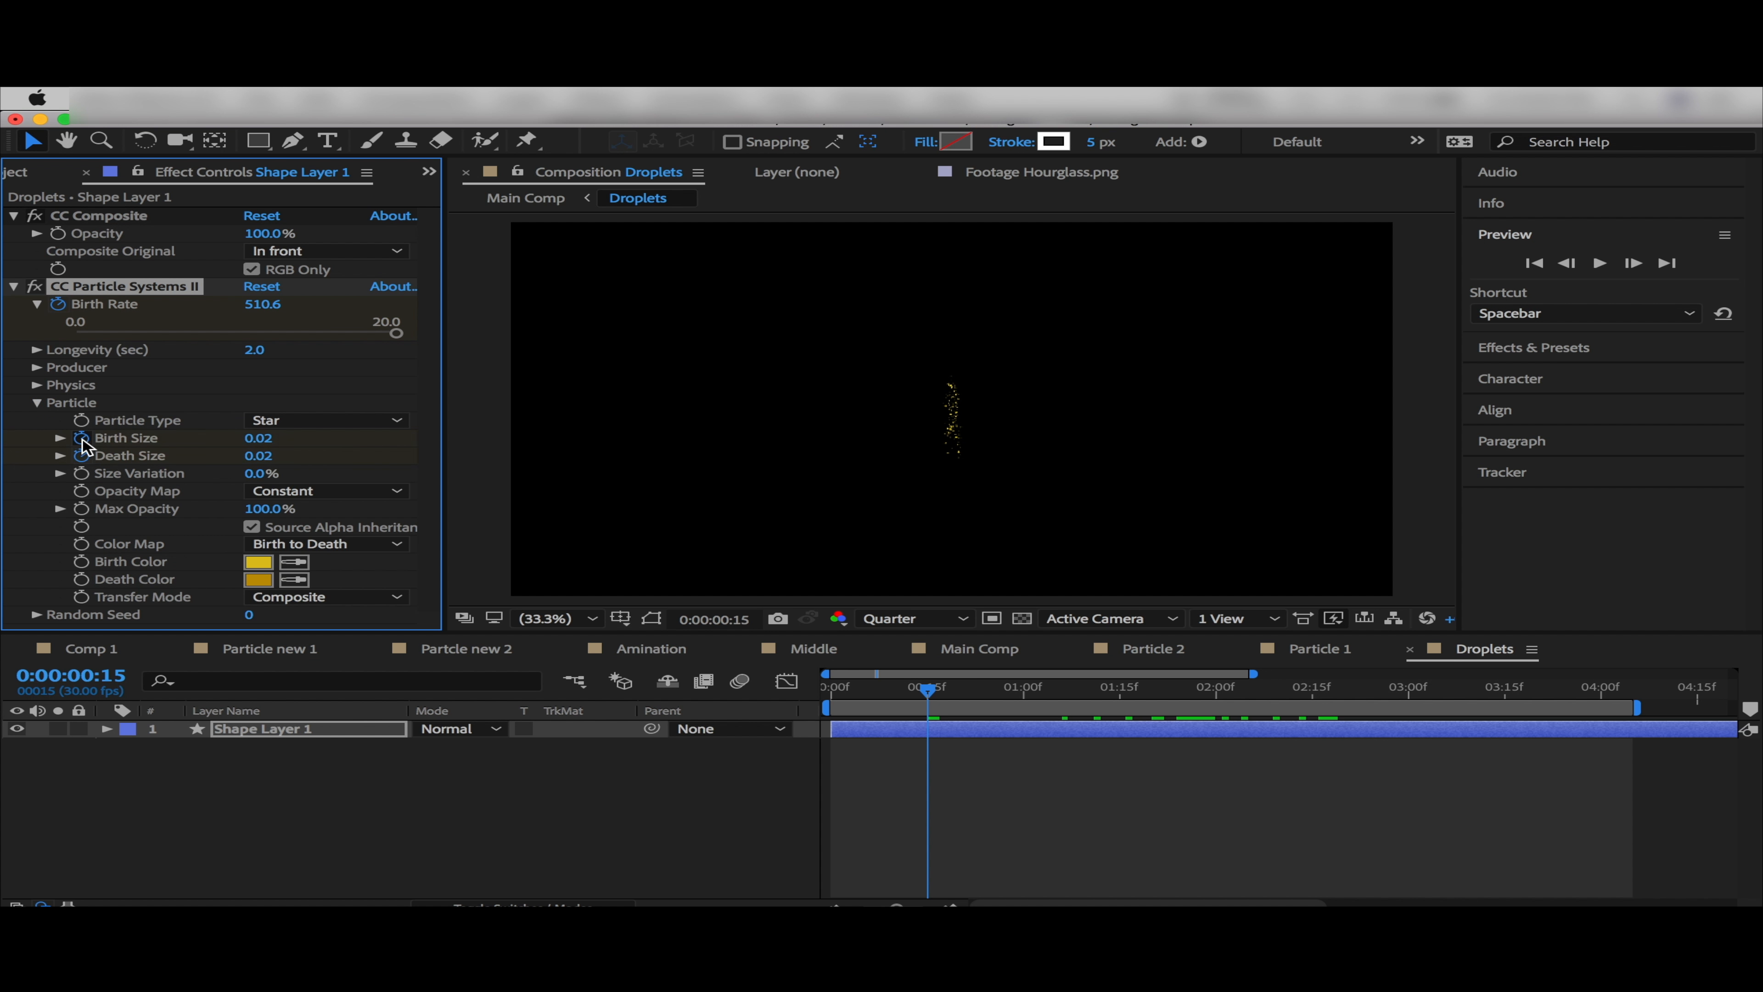
{"action": "left_click", "coordinate": [37, 385]}
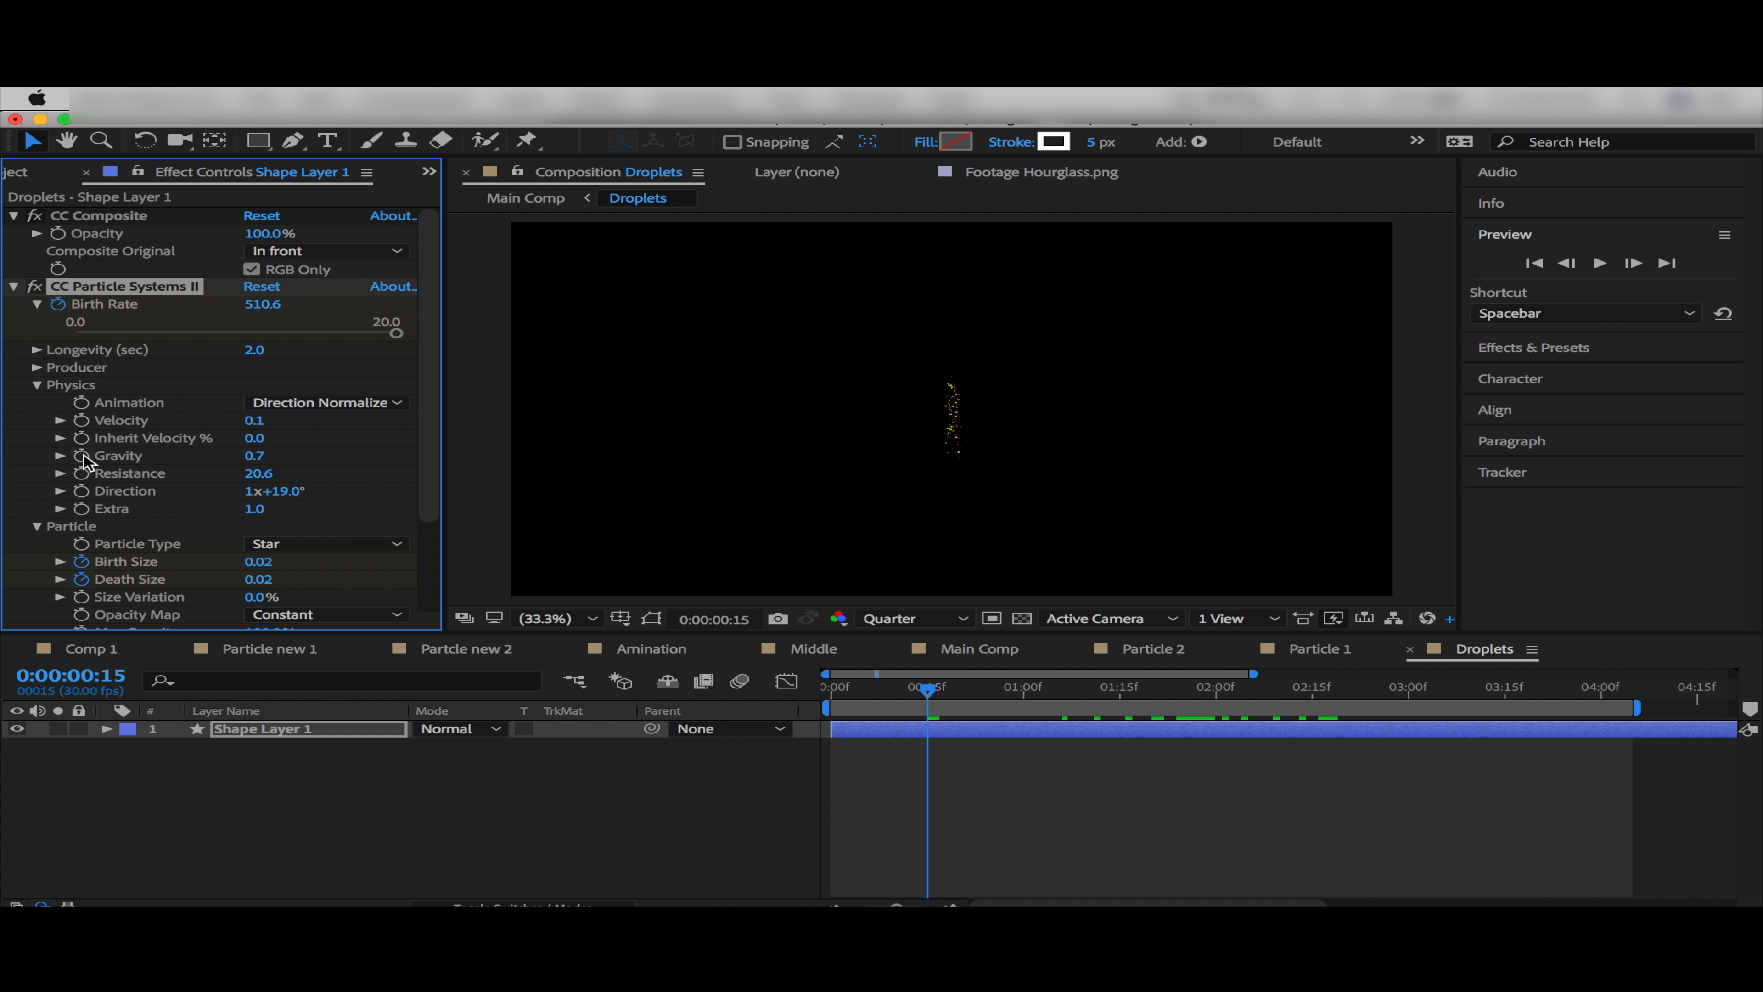
{"action": "key", "text": "u"}
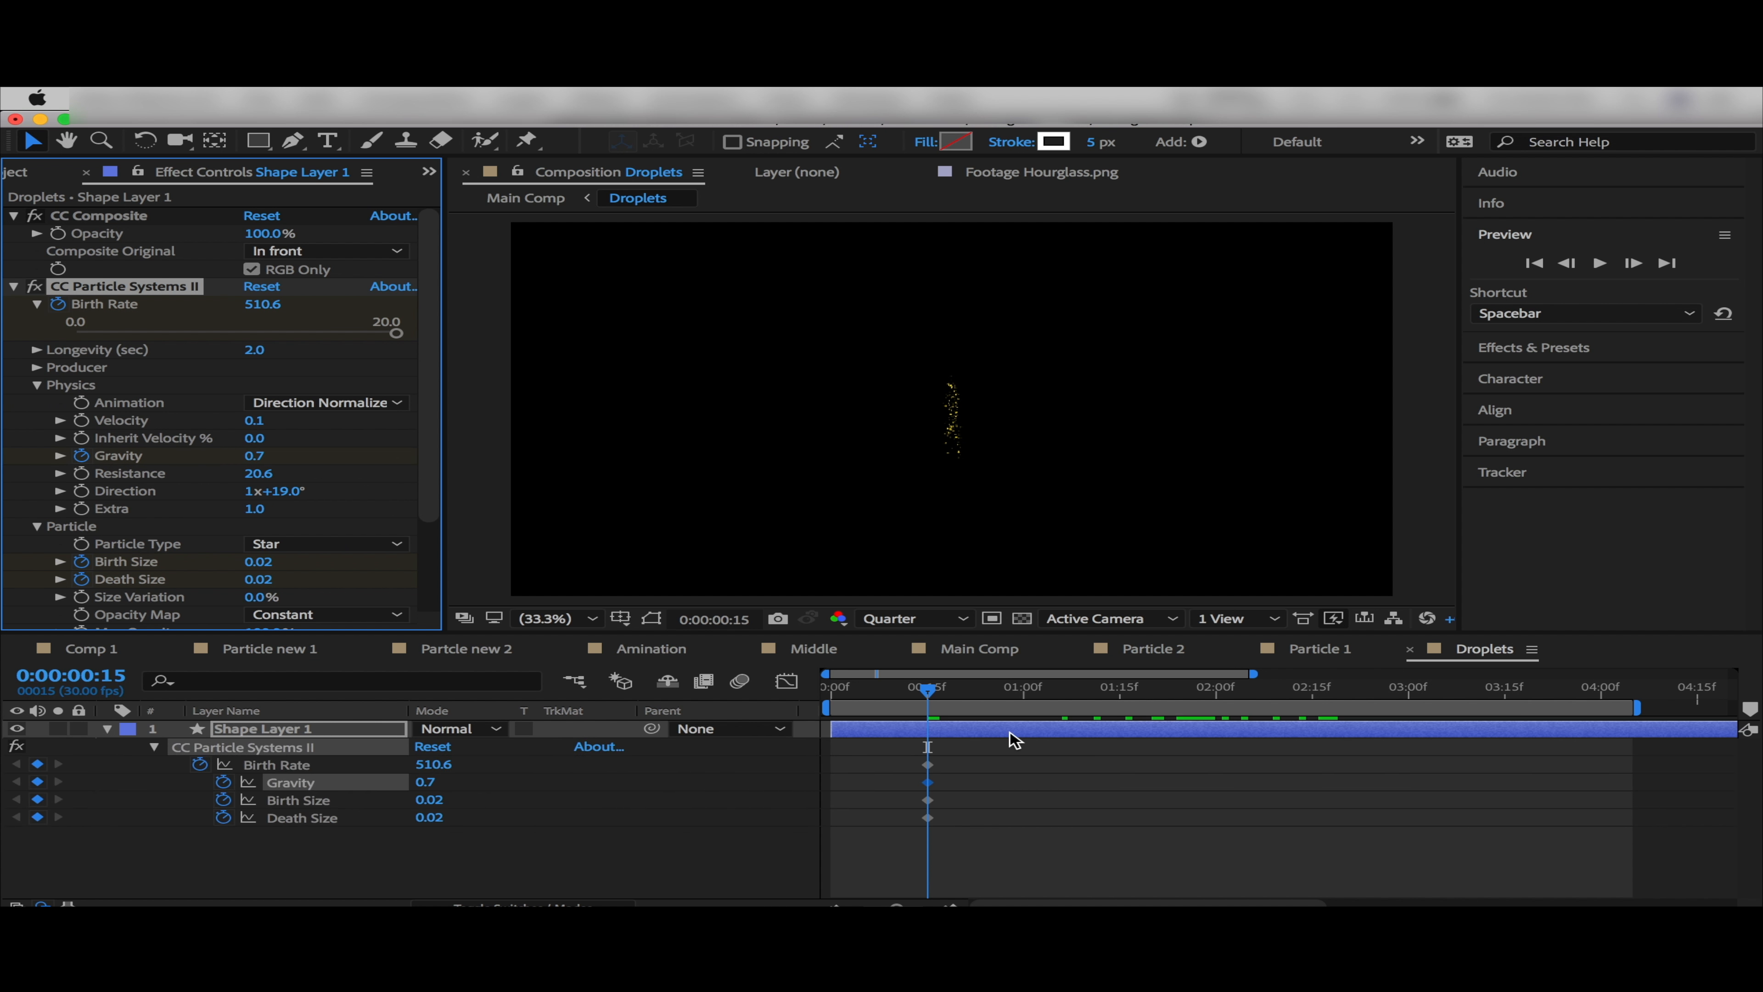
Add Birth Rate and Gravity keyframes with their current values at 0:00:03:00
{"action": "left_click_drag", "start_coordinate": [930, 694], "coordinate": [1409, 726]}
{"action": "left_click_drag", "start_coordinate": [1289, 902], "coordinate": [1344, 903]}
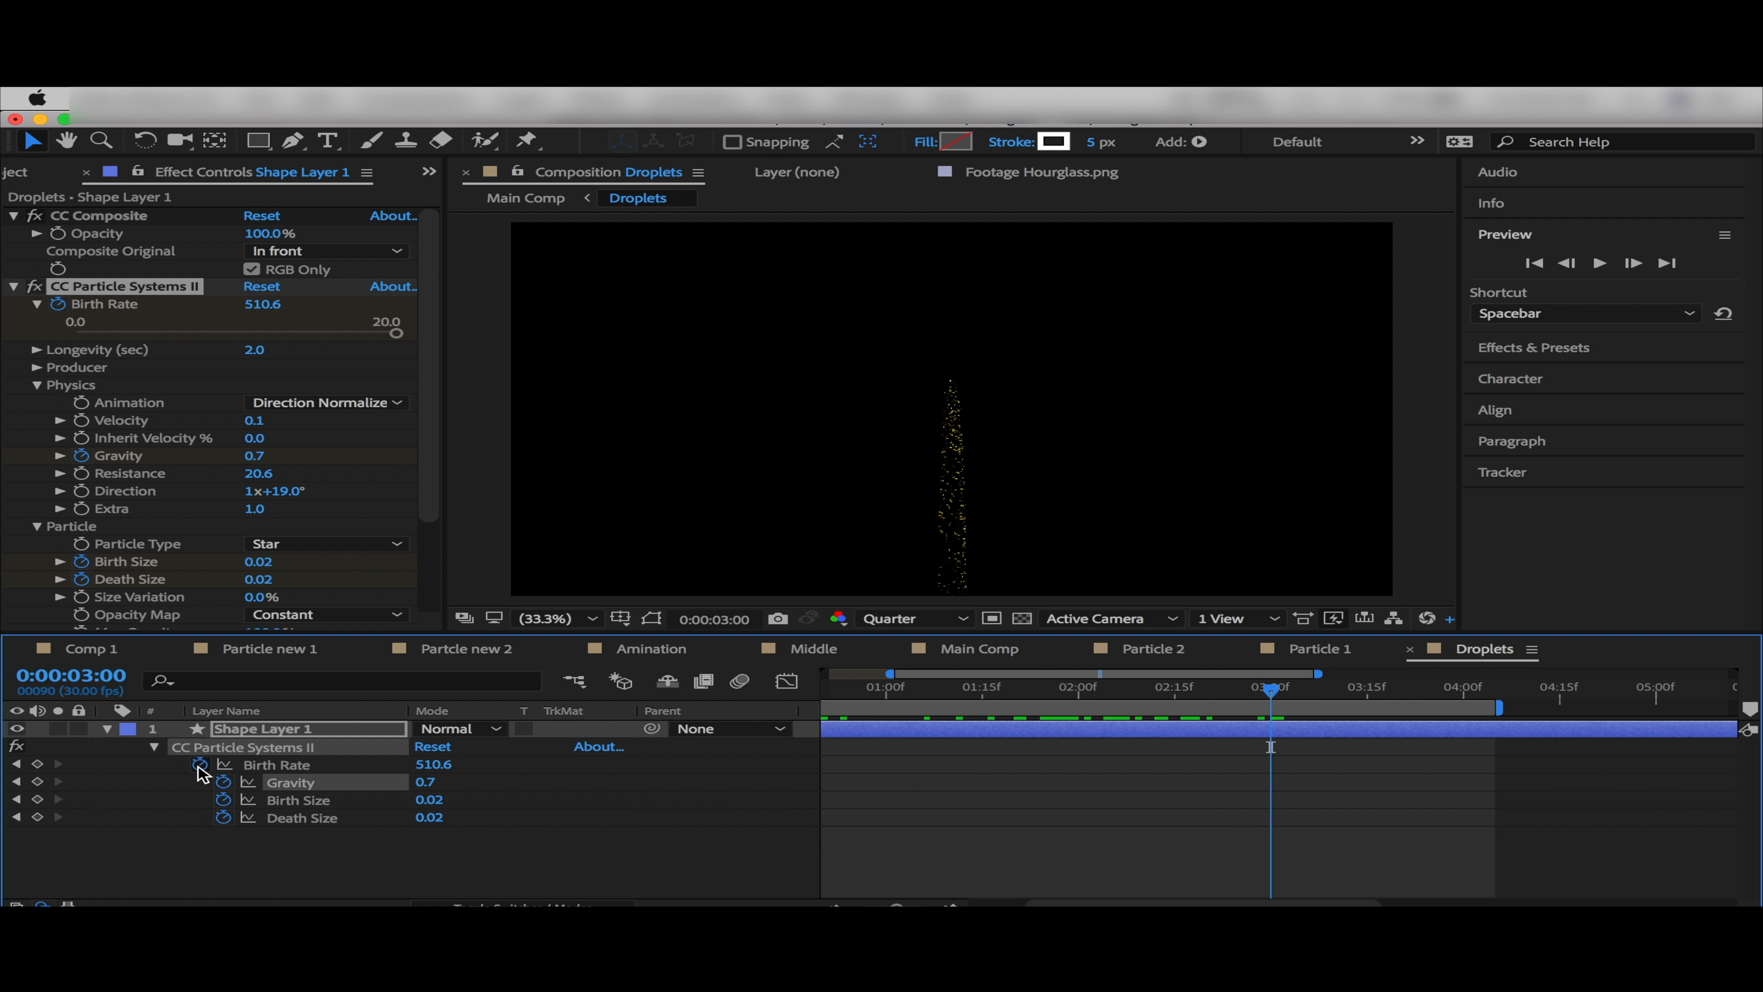
{"action": "left_click", "coordinate": [38, 763]}
{"action": "left_click", "coordinate": [37, 781]}
Set Birth Rate, Birth Size and Death Size to 0 at 0:00:03:23
{"action": "left_click", "coordinate": [1277, 691]}
{"action": "left_click_drag", "start_coordinate": [1279, 696], "coordinate": [1429, 706]}
{"action": "left_click", "coordinate": [433, 763]}
{"action": "type", "text": "0"}
{"action": "key", "text": "Return"}
{"action": "left_click", "coordinate": [428, 801]}
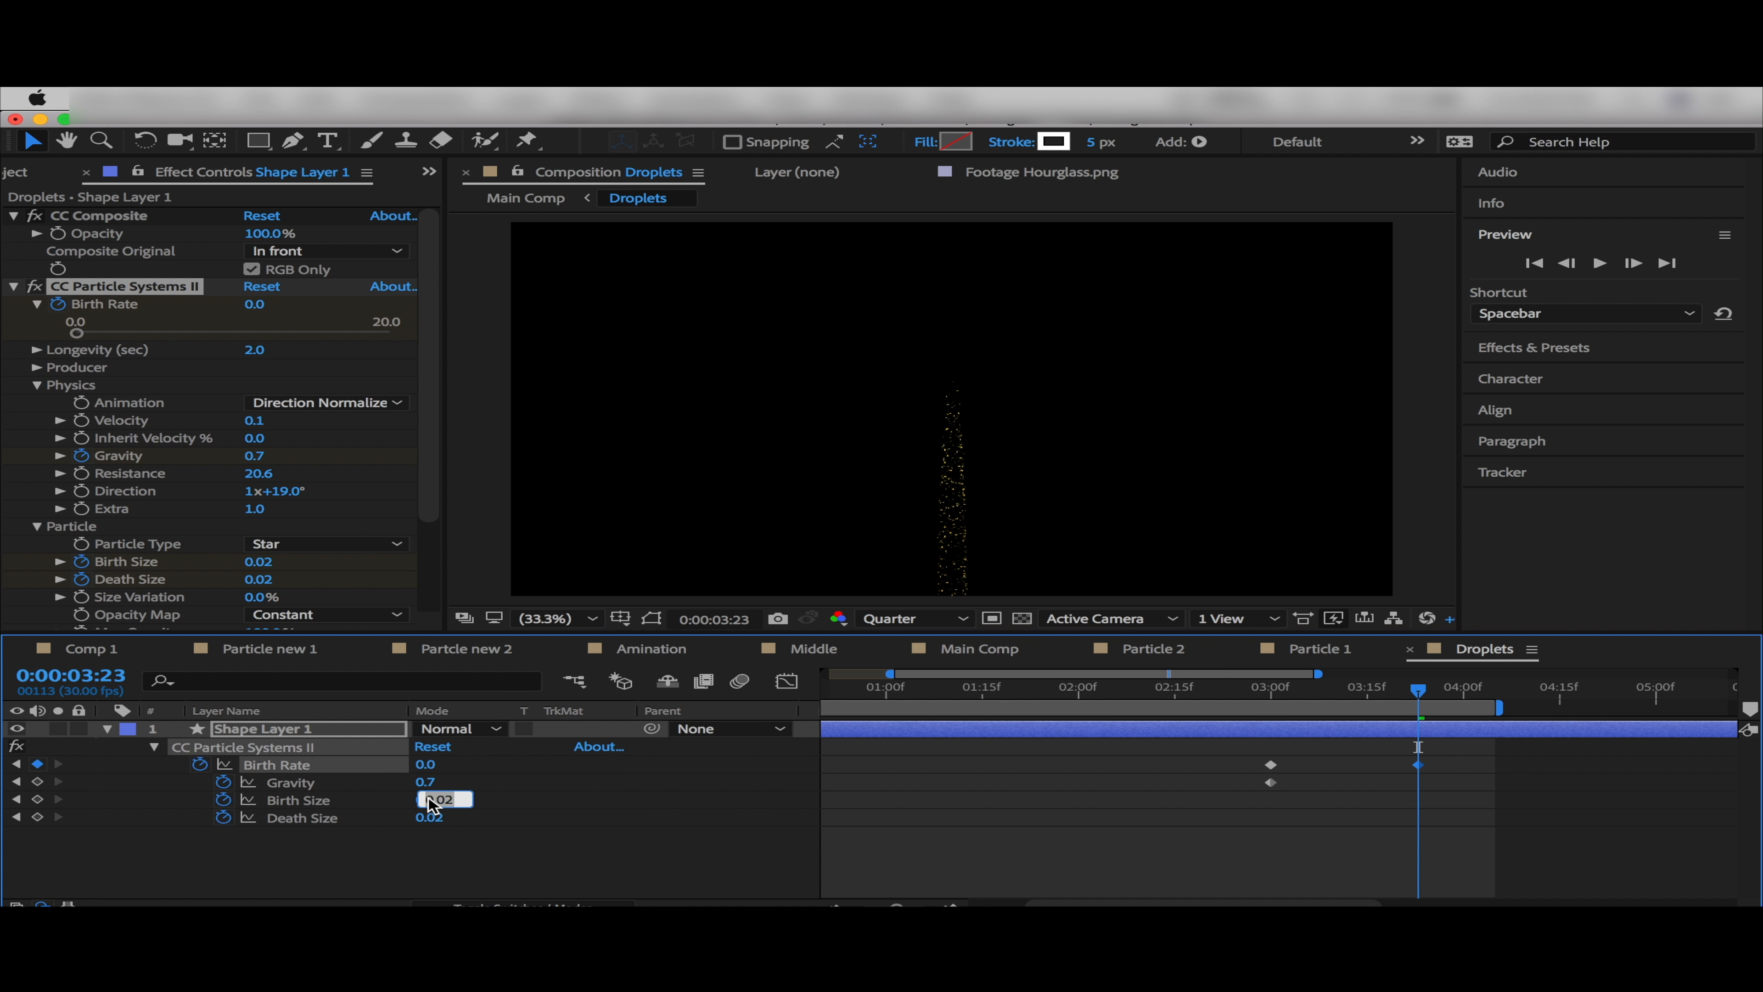
{"action": "type", "text": "0"}
{"action": "key", "text": "Return"}
{"action": "left_click", "coordinate": [438, 818]}
{"action": "key", "text": "Return"}
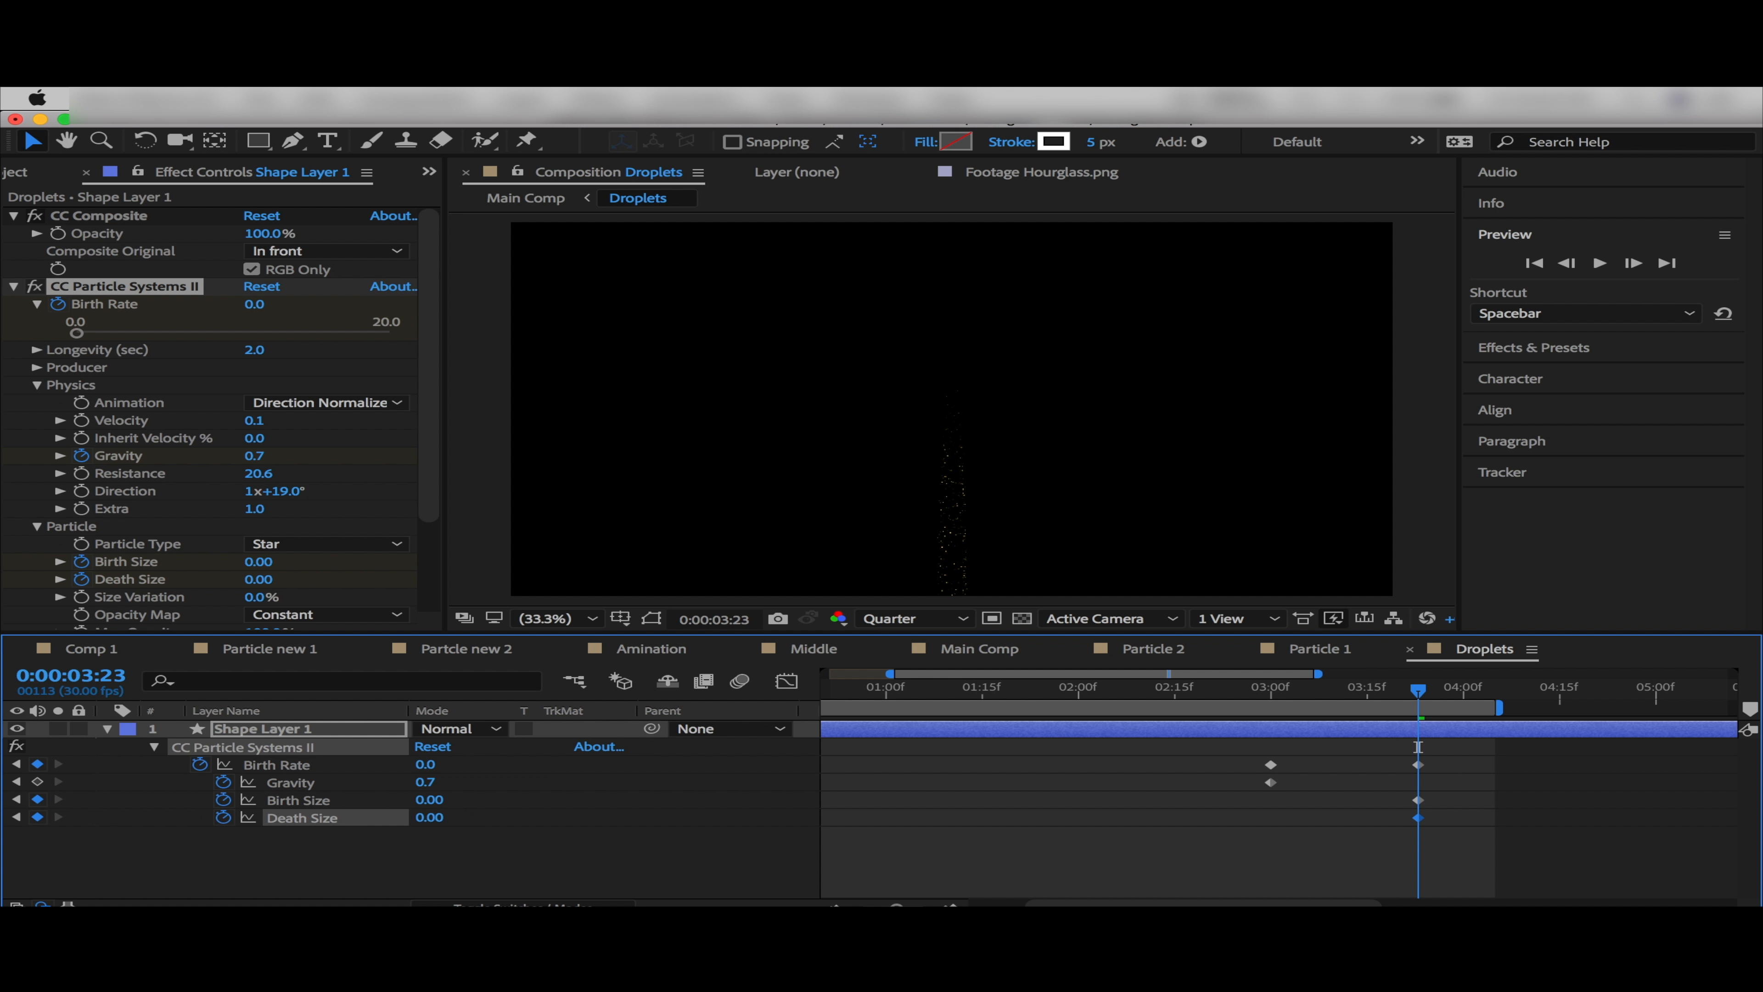
Move the second Gravity keyframe to 0:00:02:00 and set Gravity to 0.3 at 0:00:02:15
{"action": "left_click_drag", "start_coordinate": [1272, 782], "coordinate": [1078, 782]}
{"action": "left_click_drag", "start_coordinate": [1324, 691], "coordinate": [1174, 712]}
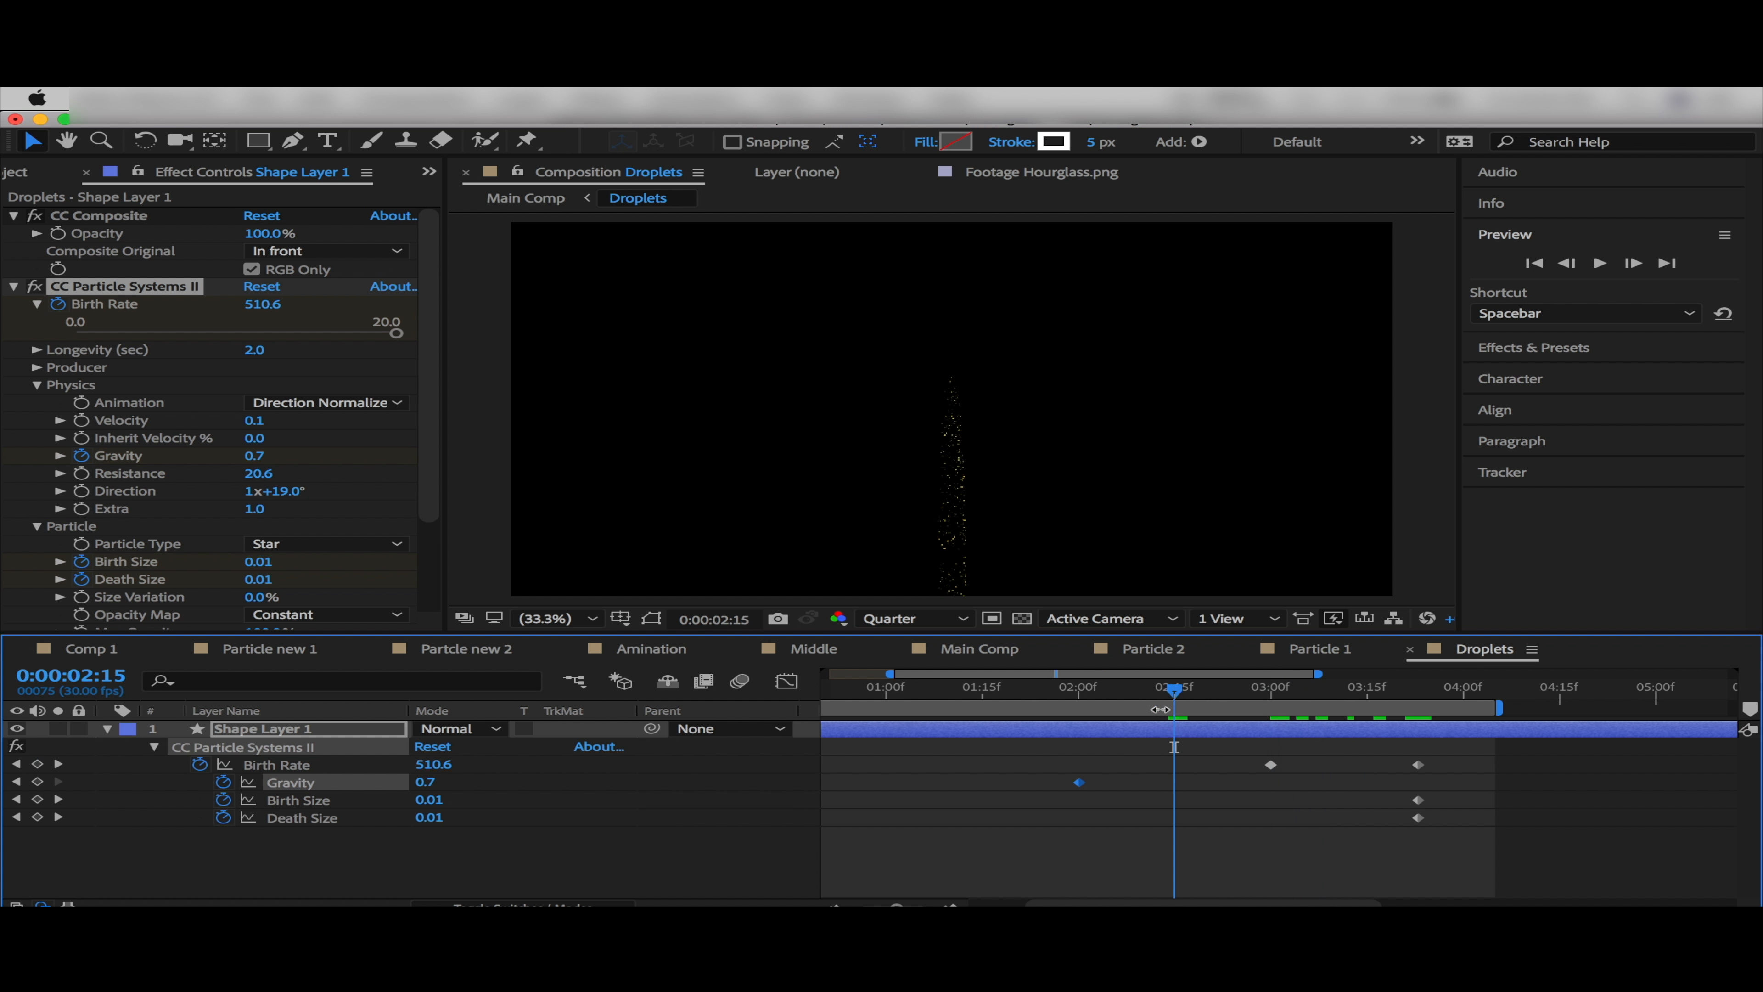
{"action": "left_click_drag", "start_coordinate": [420, 782], "coordinate": [386, 787]}
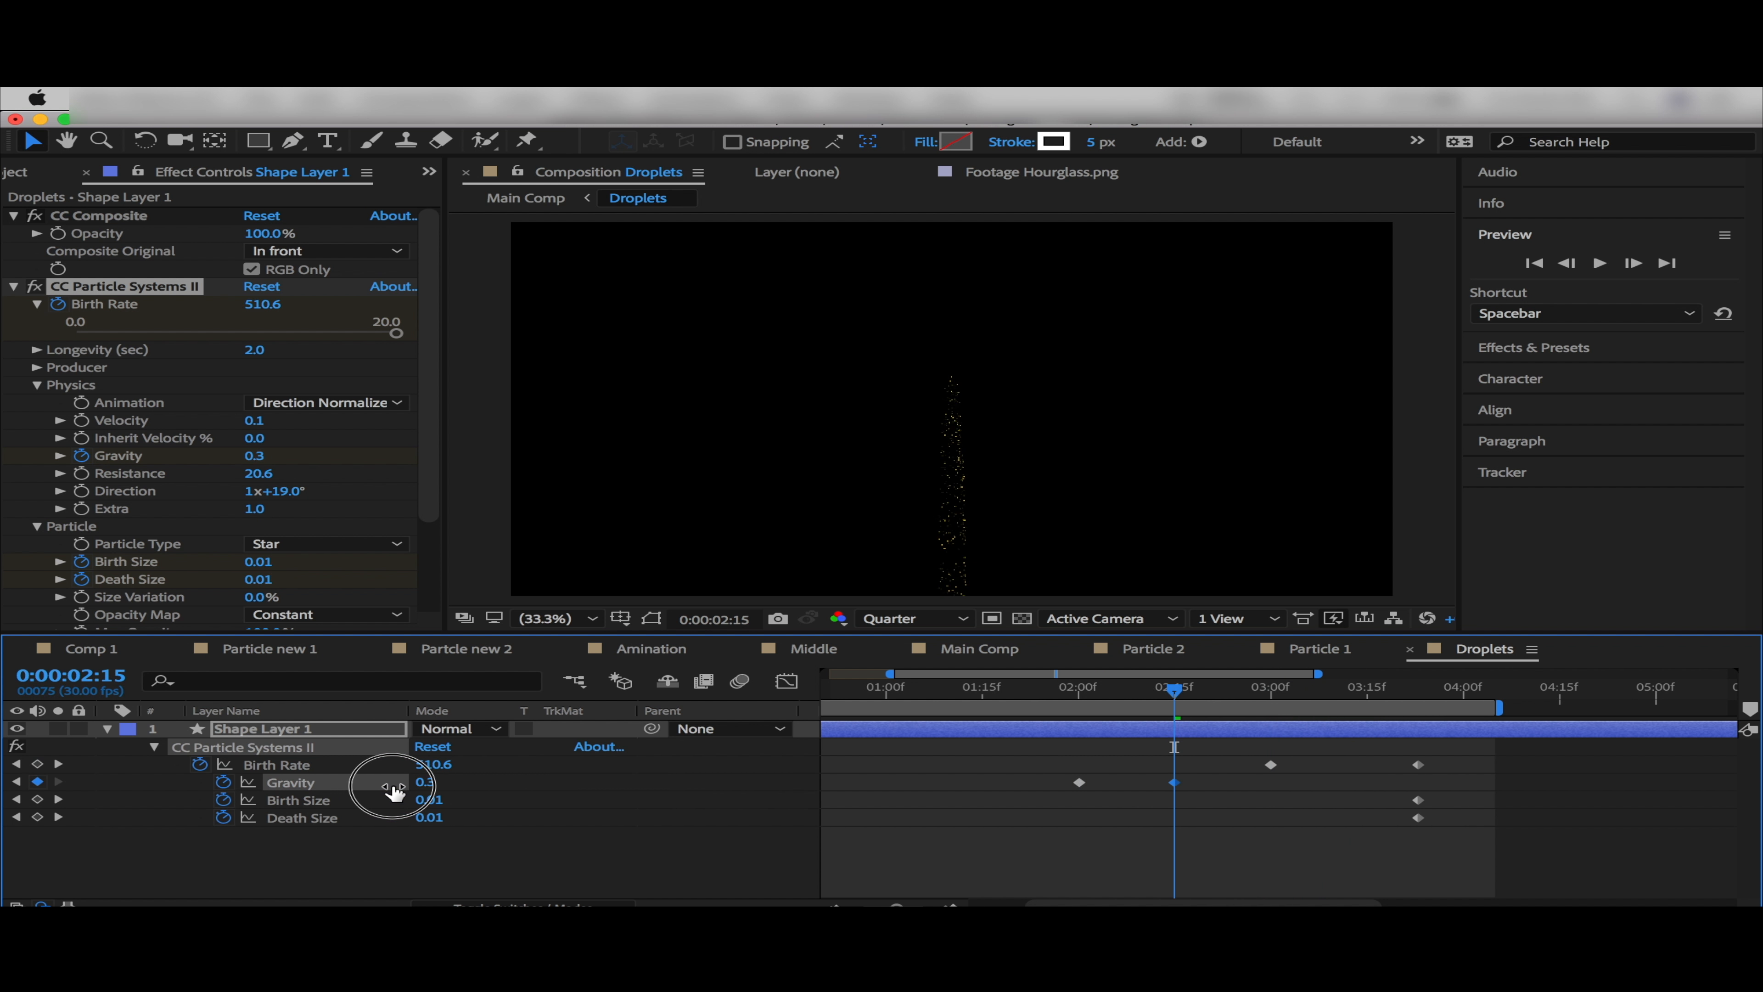
Increase the droplets' Birth Rate at the first keyframe, 0:00:00:15
{"action": "left_click_drag", "start_coordinate": [1172, 695], "coordinate": [926, 773]}
{"action": "left_click", "coordinate": [927, 765]}
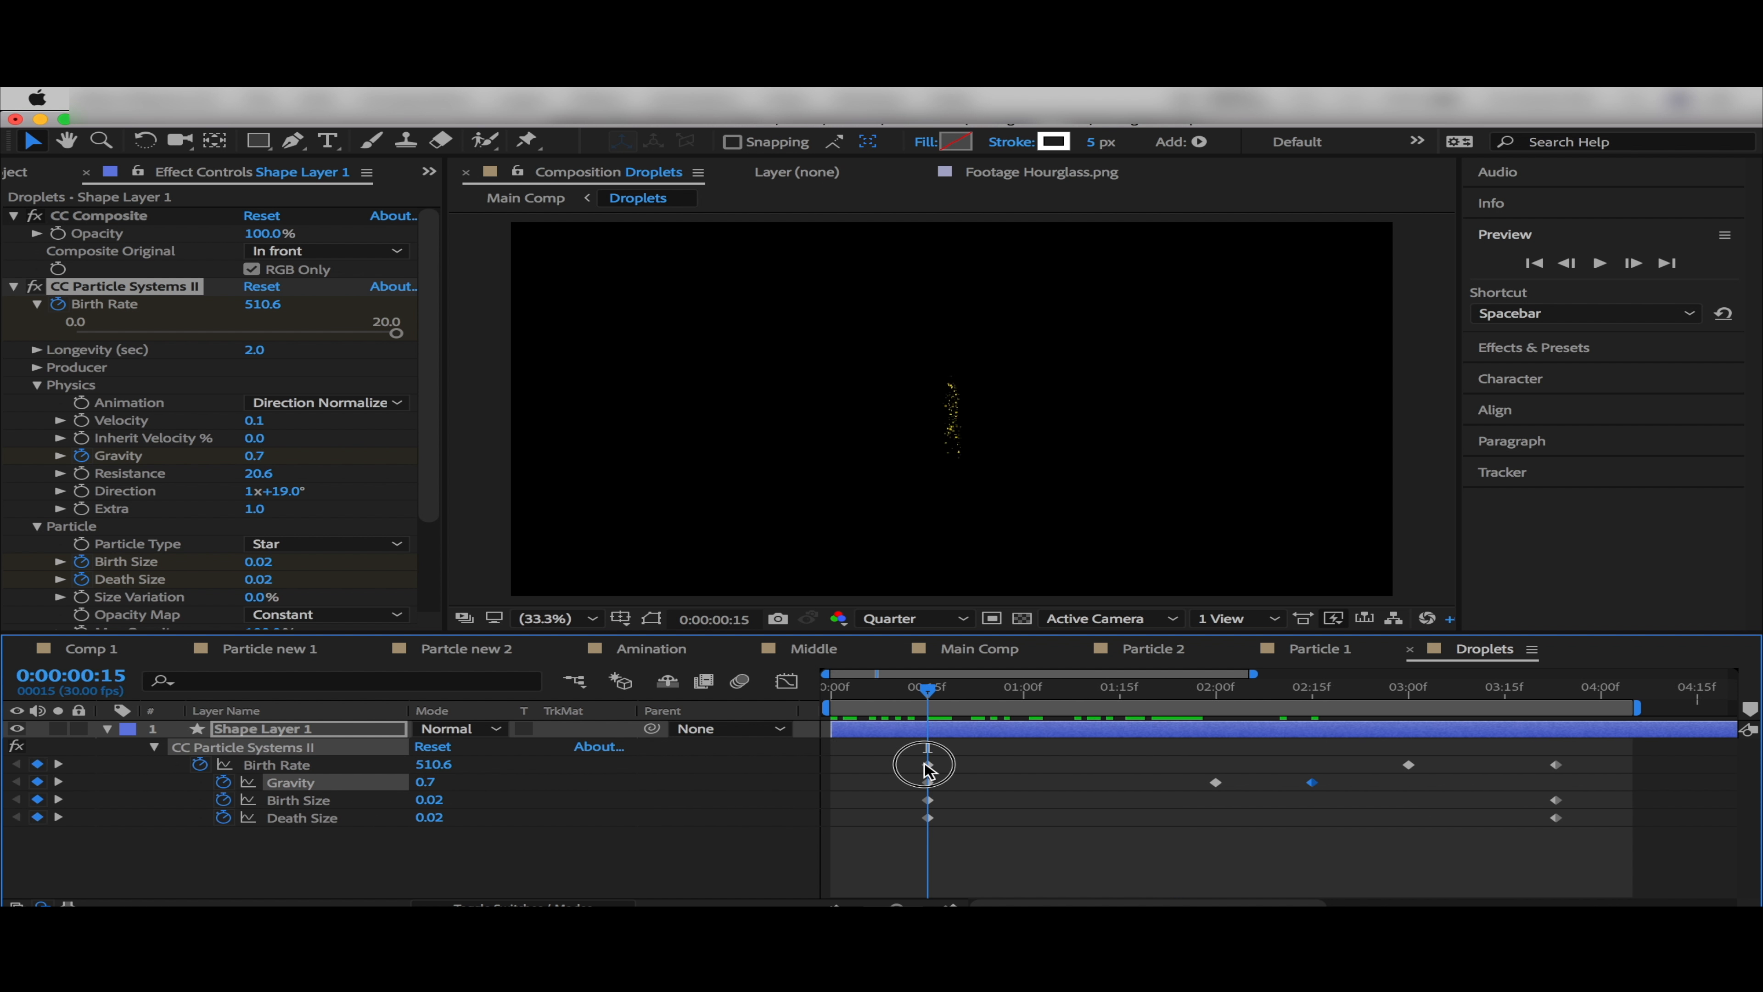
{"action": "left_click_drag", "start_coordinate": [262, 313], "coordinate": [629, 334]}
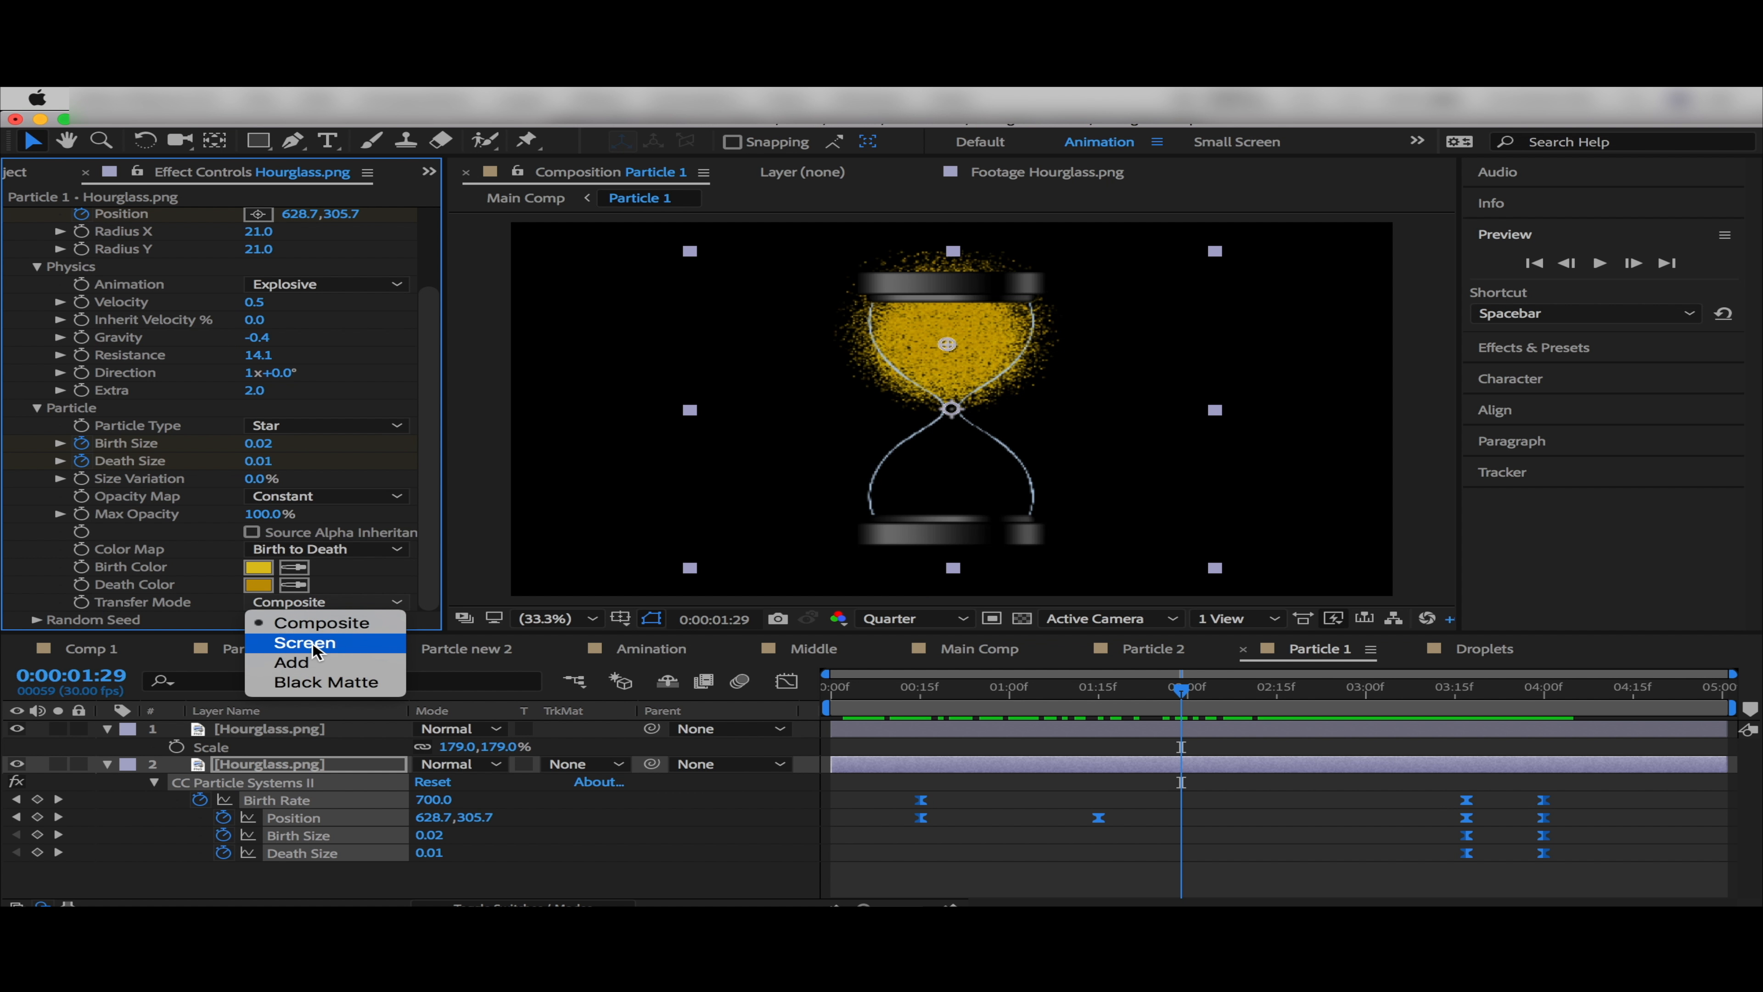
Set the particle Transfer Mode to Screen for the lower Hourglass.png layer in the Particle 1 composition
{"action": "left_click", "coordinate": [314, 641]}
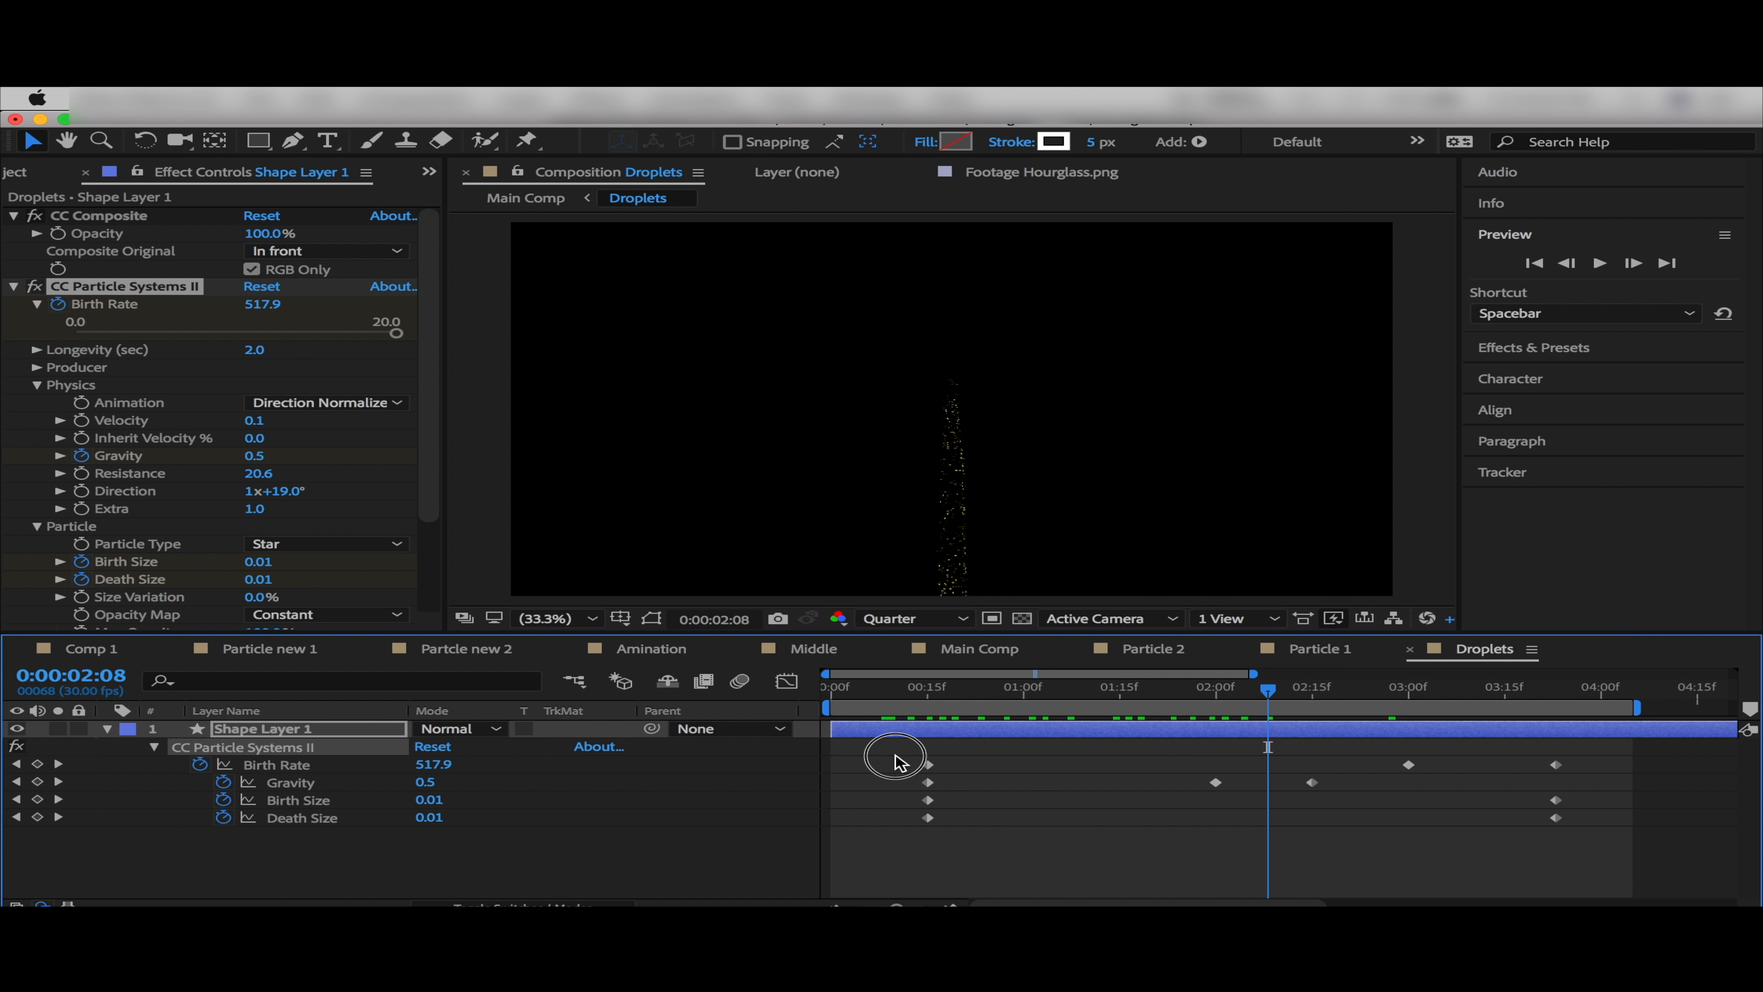
Apply Easy Ease to all of the droplets' CC Particle Systems II keyframes and preview the Main Comp
{"action": "left_click_drag", "start_coordinate": [896, 756], "coordinate": [1570, 867]}
{"action": "right_click", "coordinate": [1556, 817]}
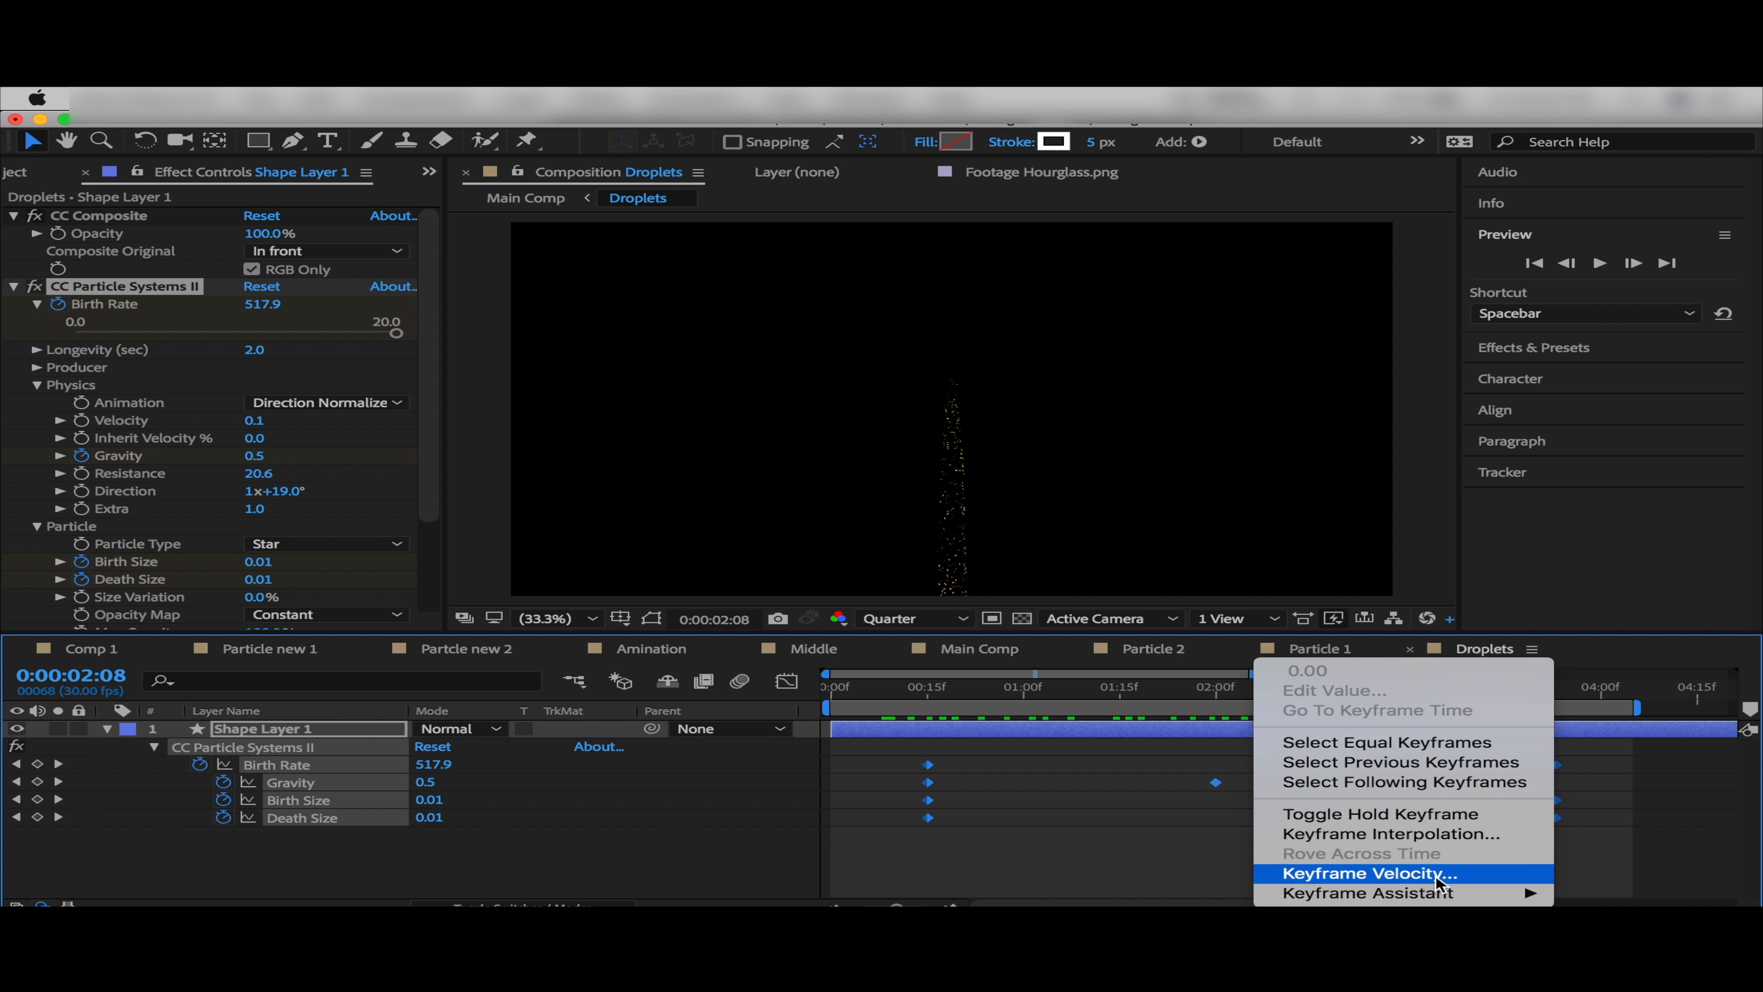
{"action": "mouse_move", "coordinate": [1375, 895]}
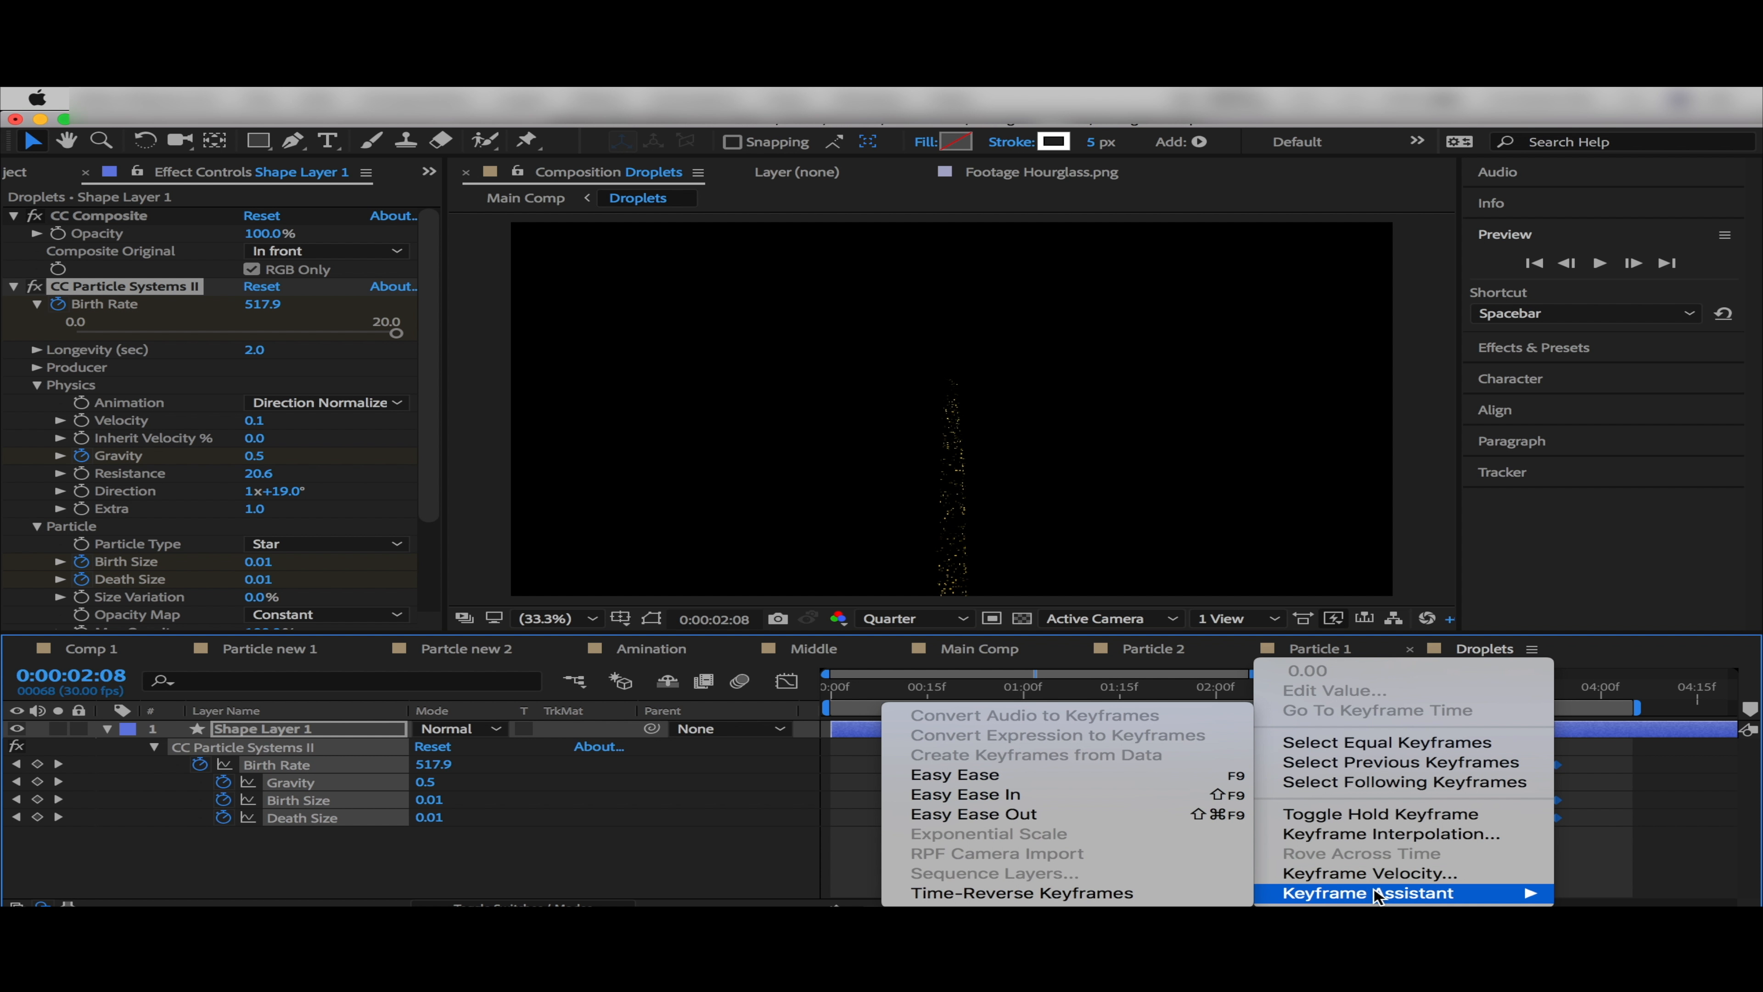
{"action": "left_click", "coordinate": [930, 776]}
{"action": "left_click", "coordinate": [979, 651]}
{"action": "left_click", "coordinate": [1600, 263]}
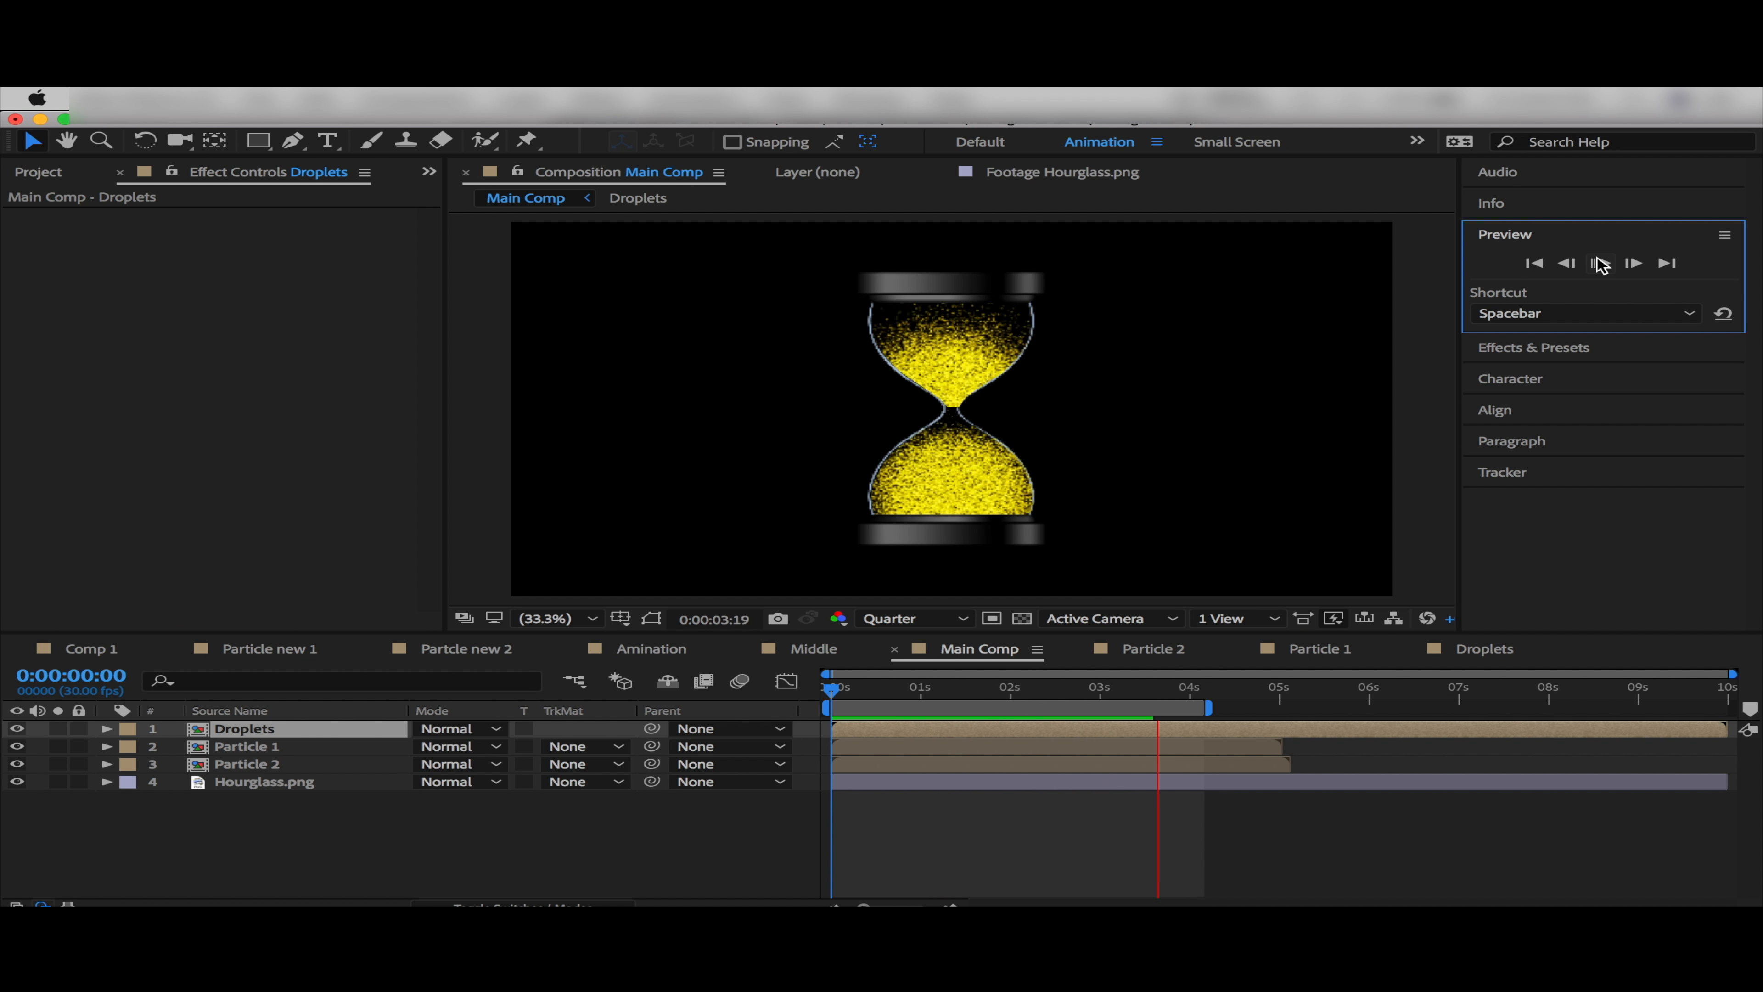
Adjust the sand layers' mask points in the Main Comp to follow the glass more closely around the neck and bulbs
{"action": "left_click", "coordinate": [250, 747]}
{"action": "key", "text": "ctrl+v"}
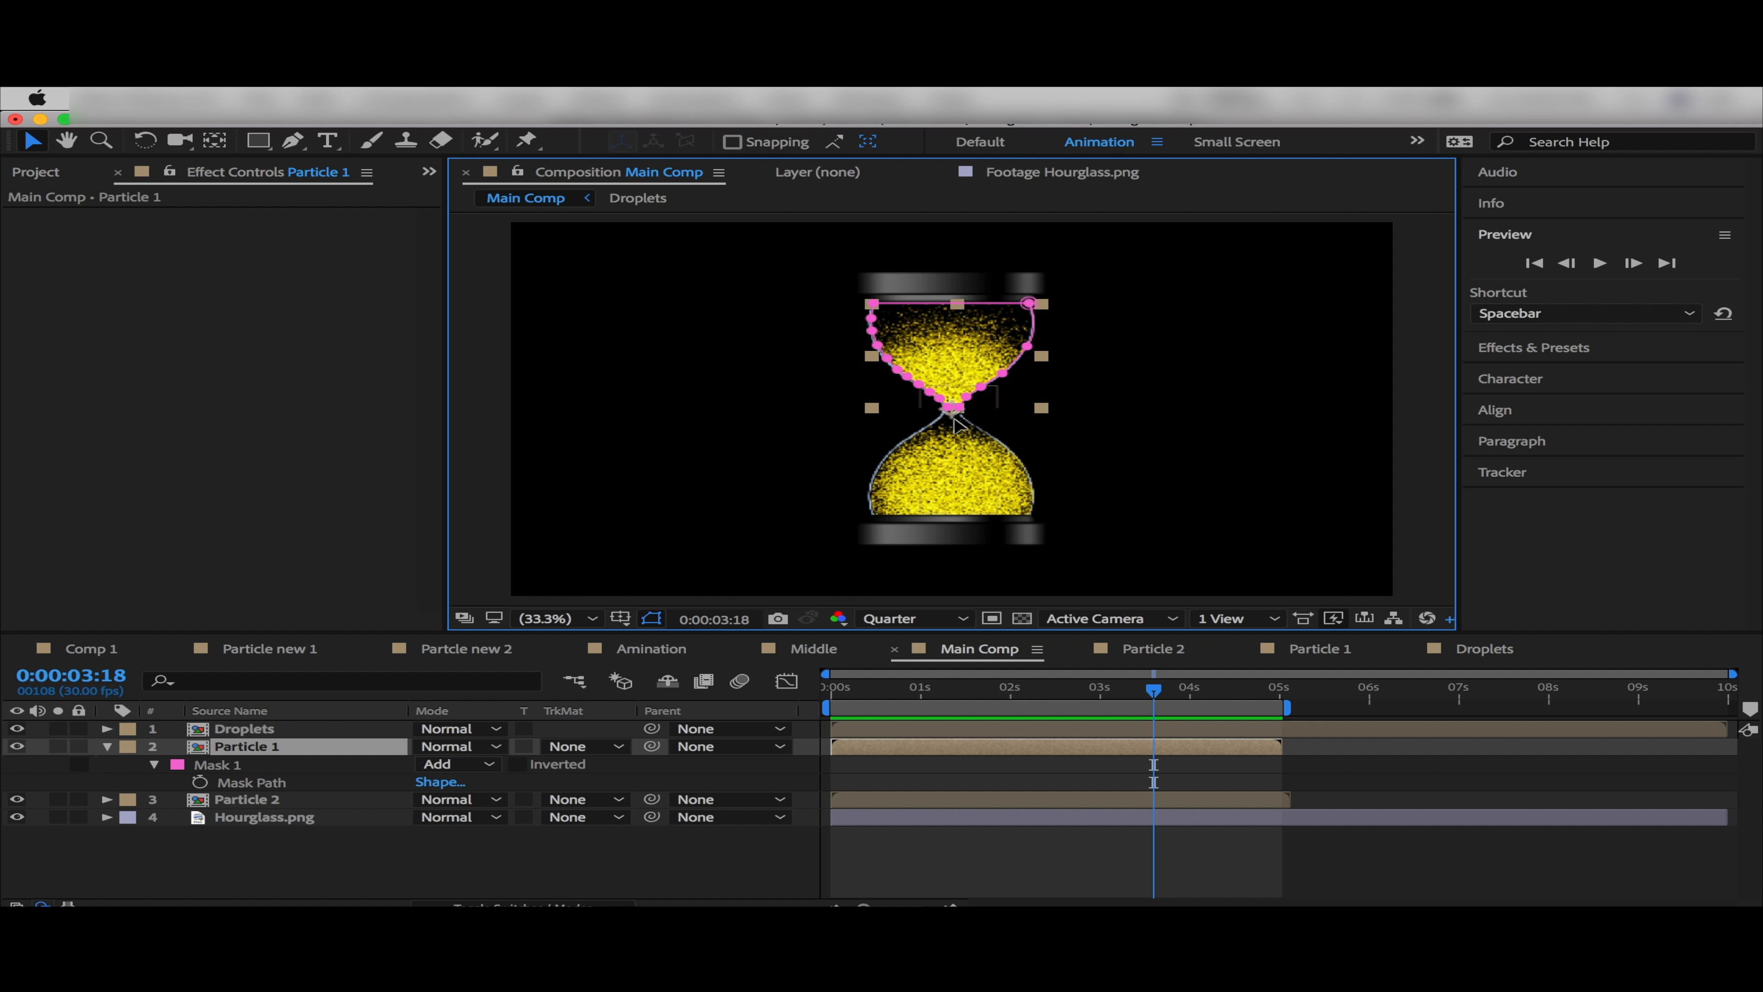
{"action": "scroll", "coordinate": [956, 430], "scroll_direction": "up", "scroll_amount": 5}
{"action": "left_click_drag", "start_coordinate": [951, 424], "coordinate": [955, 434]}
{"action": "left_click_drag", "start_coordinate": [1012, 372], "coordinate": [1003, 368]}
{"action": "left_click_drag", "start_coordinate": [879, 344], "coordinate": [882, 344]}
{"action": "left_click_drag", "start_coordinate": [918, 433], "coordinate": [917, 434]}
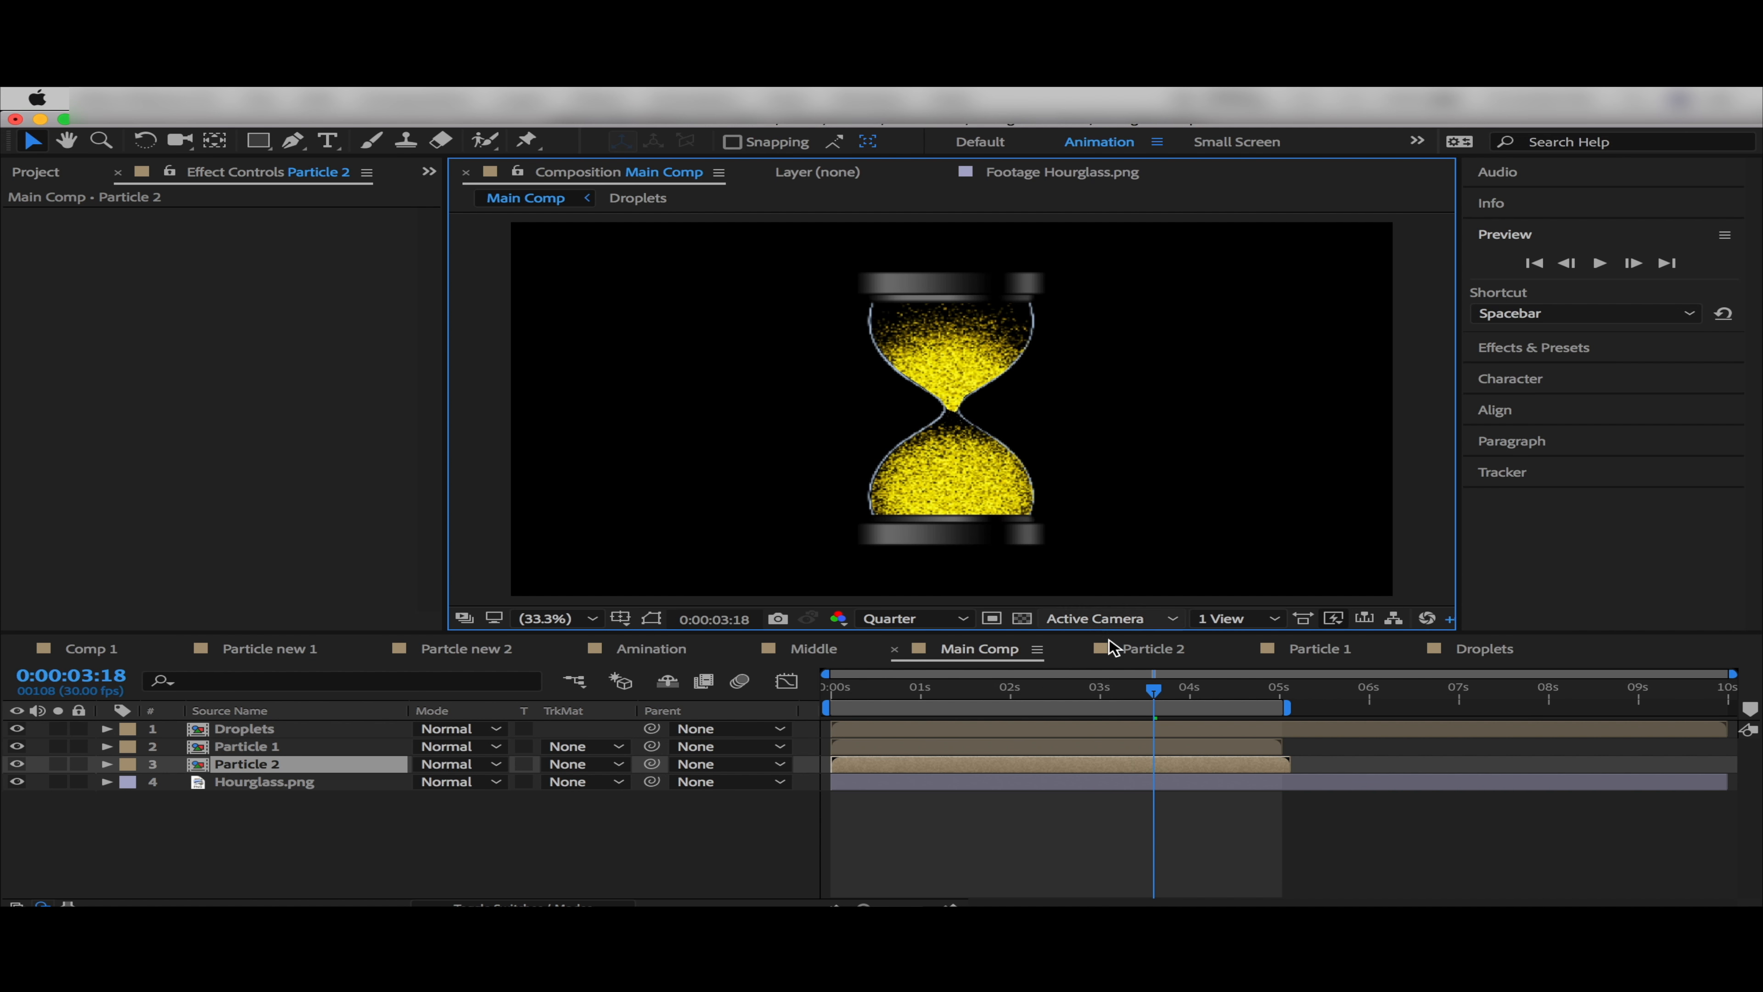
Play the Main Comp from the beginning to check the sand against the adjusted masks
{"action": "left_click", "coordinate": [1154, 692]}
{"action": "key", "text": "Home"}
{"action": "left_click", "coordinate": [1599, 264]}
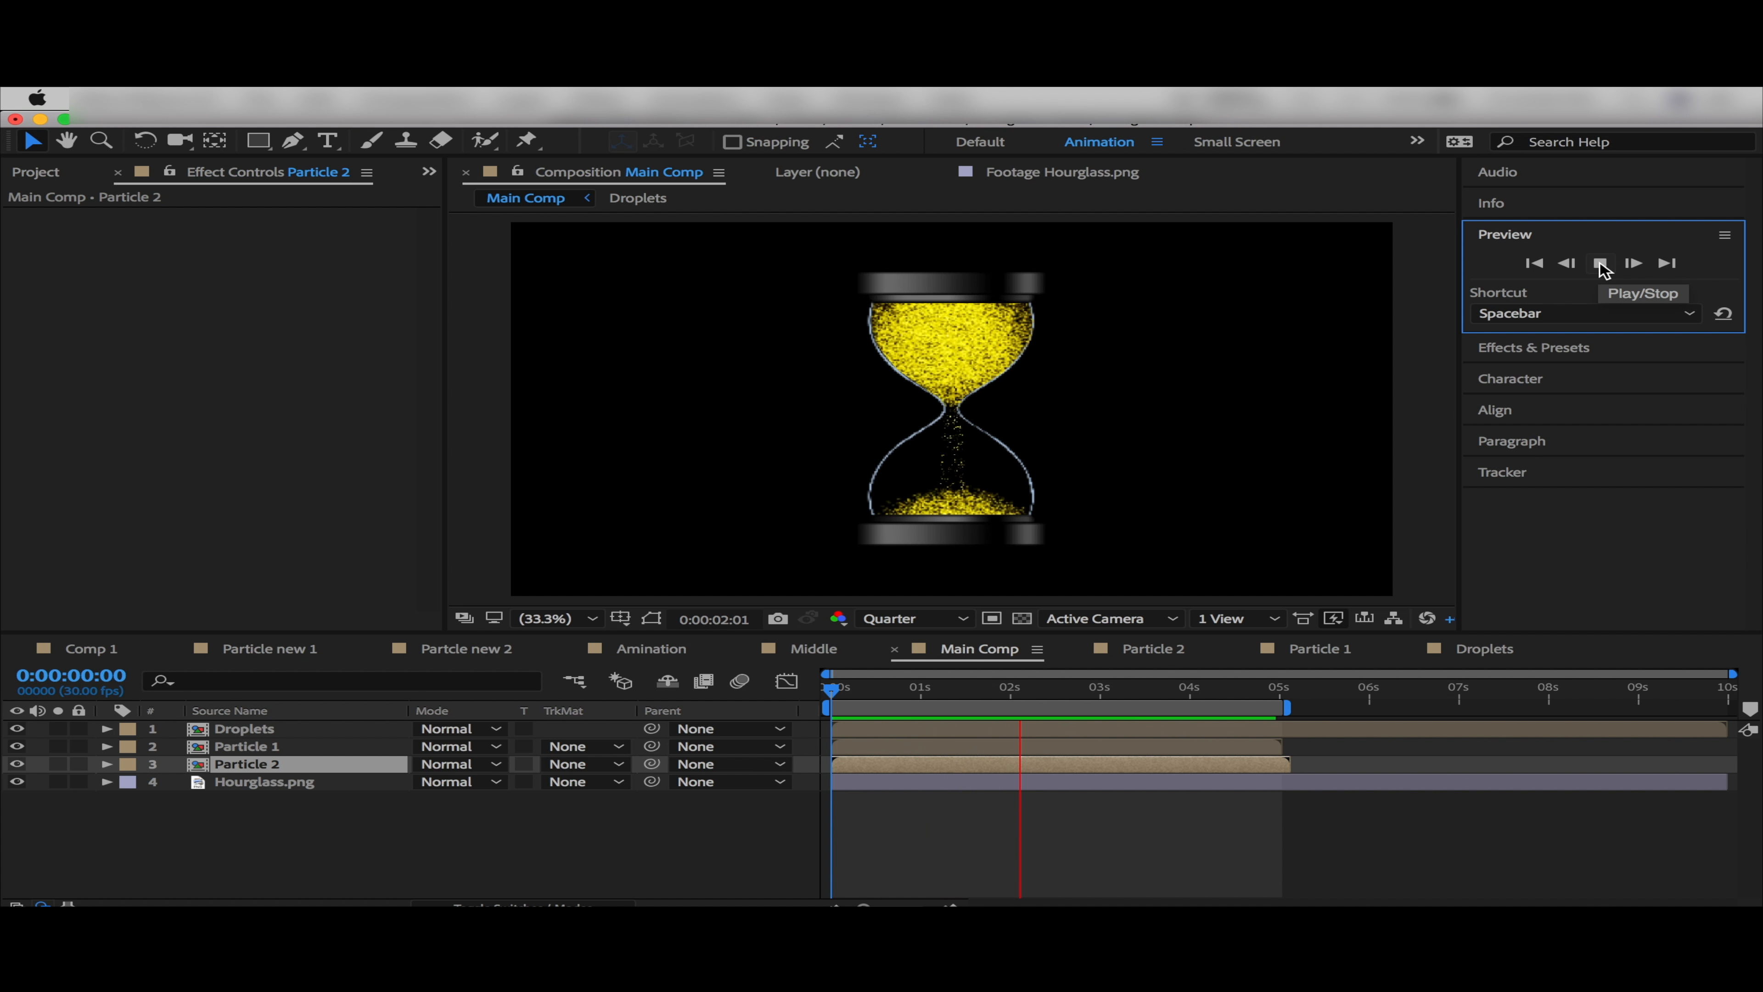
{"action": "left_click", "coordinate": [1261, 581]}
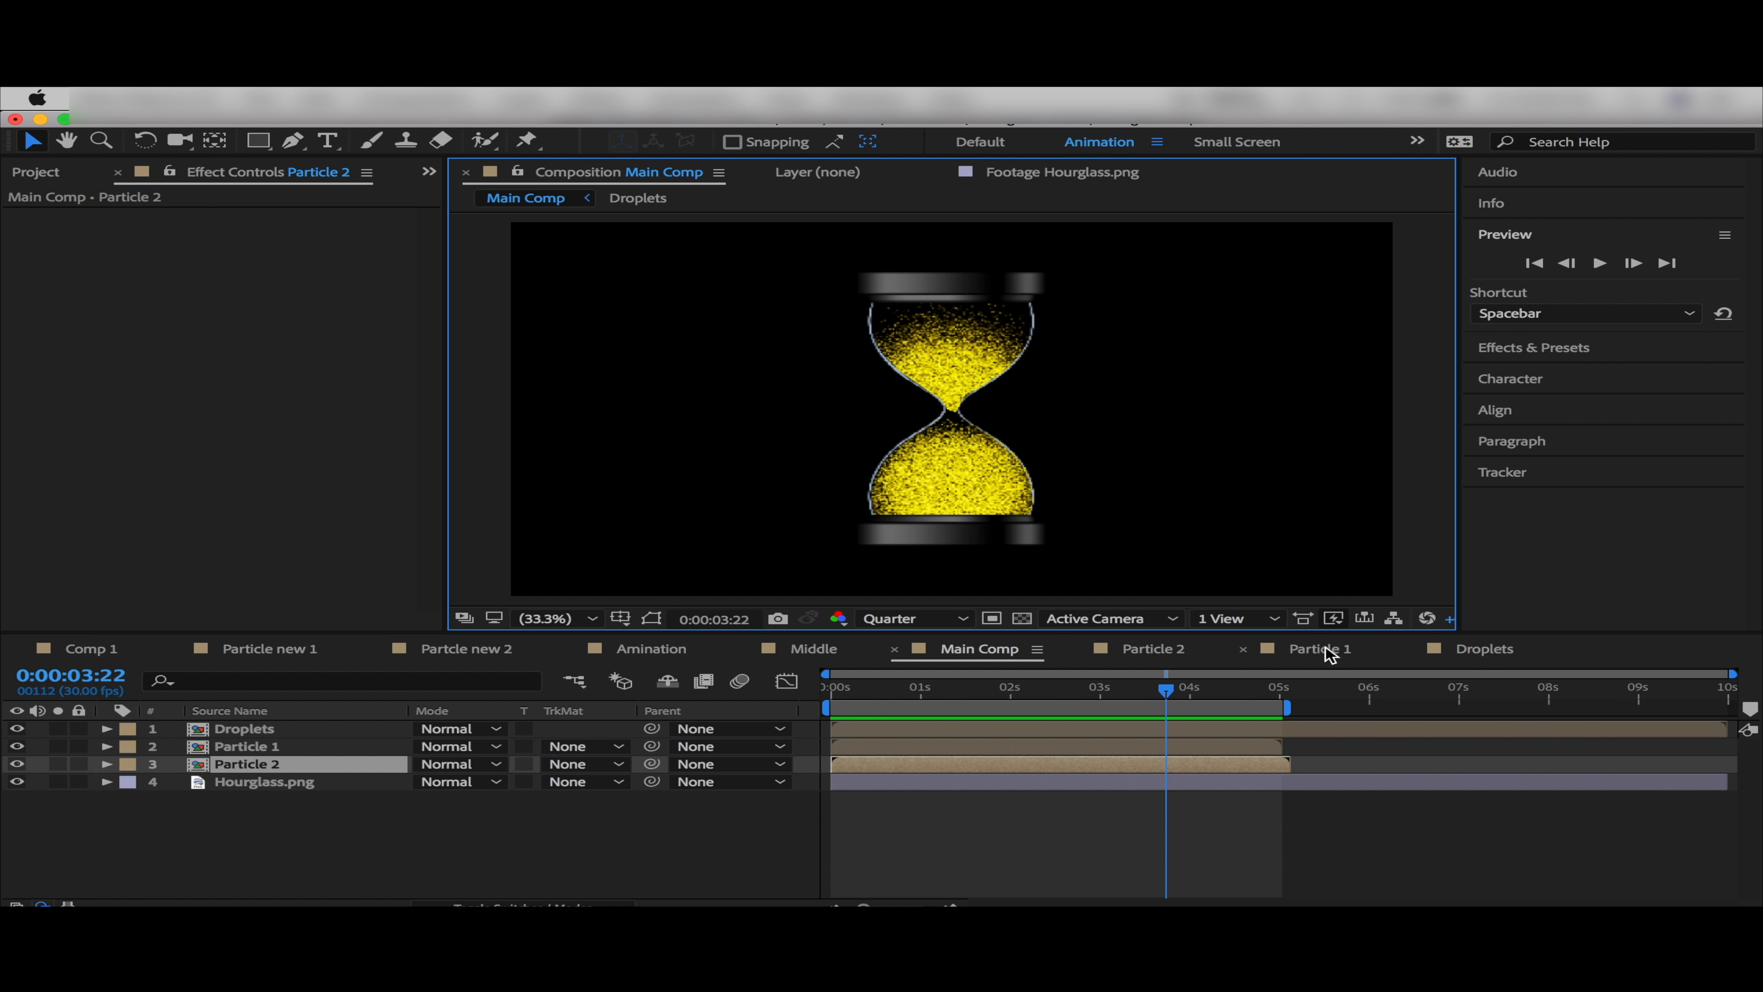
Delete the Birth Rate keyframe at 0:00:03:17 in the Particle 1 composition and preview the Main Comp from the start
{"action": "left_click", "coordinate": [1321, 649]}
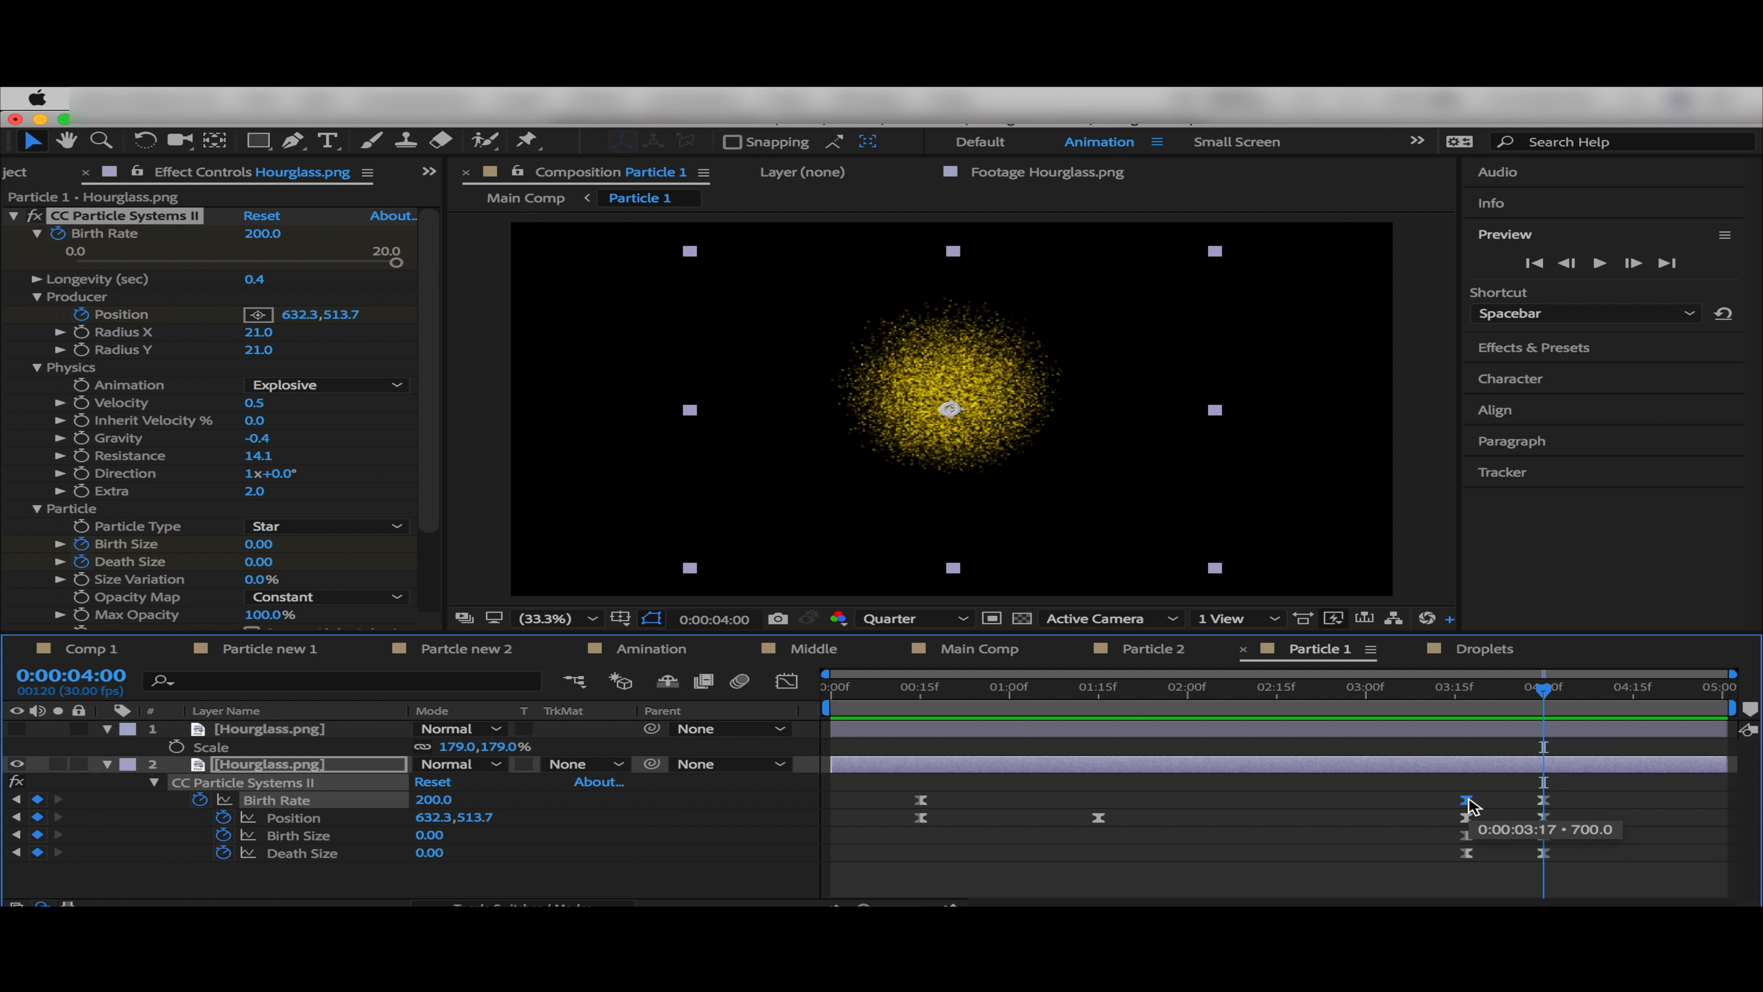
{"action": "left_click", "coordinate": [1466, 817]}
{"action": "key", "text": "j"}
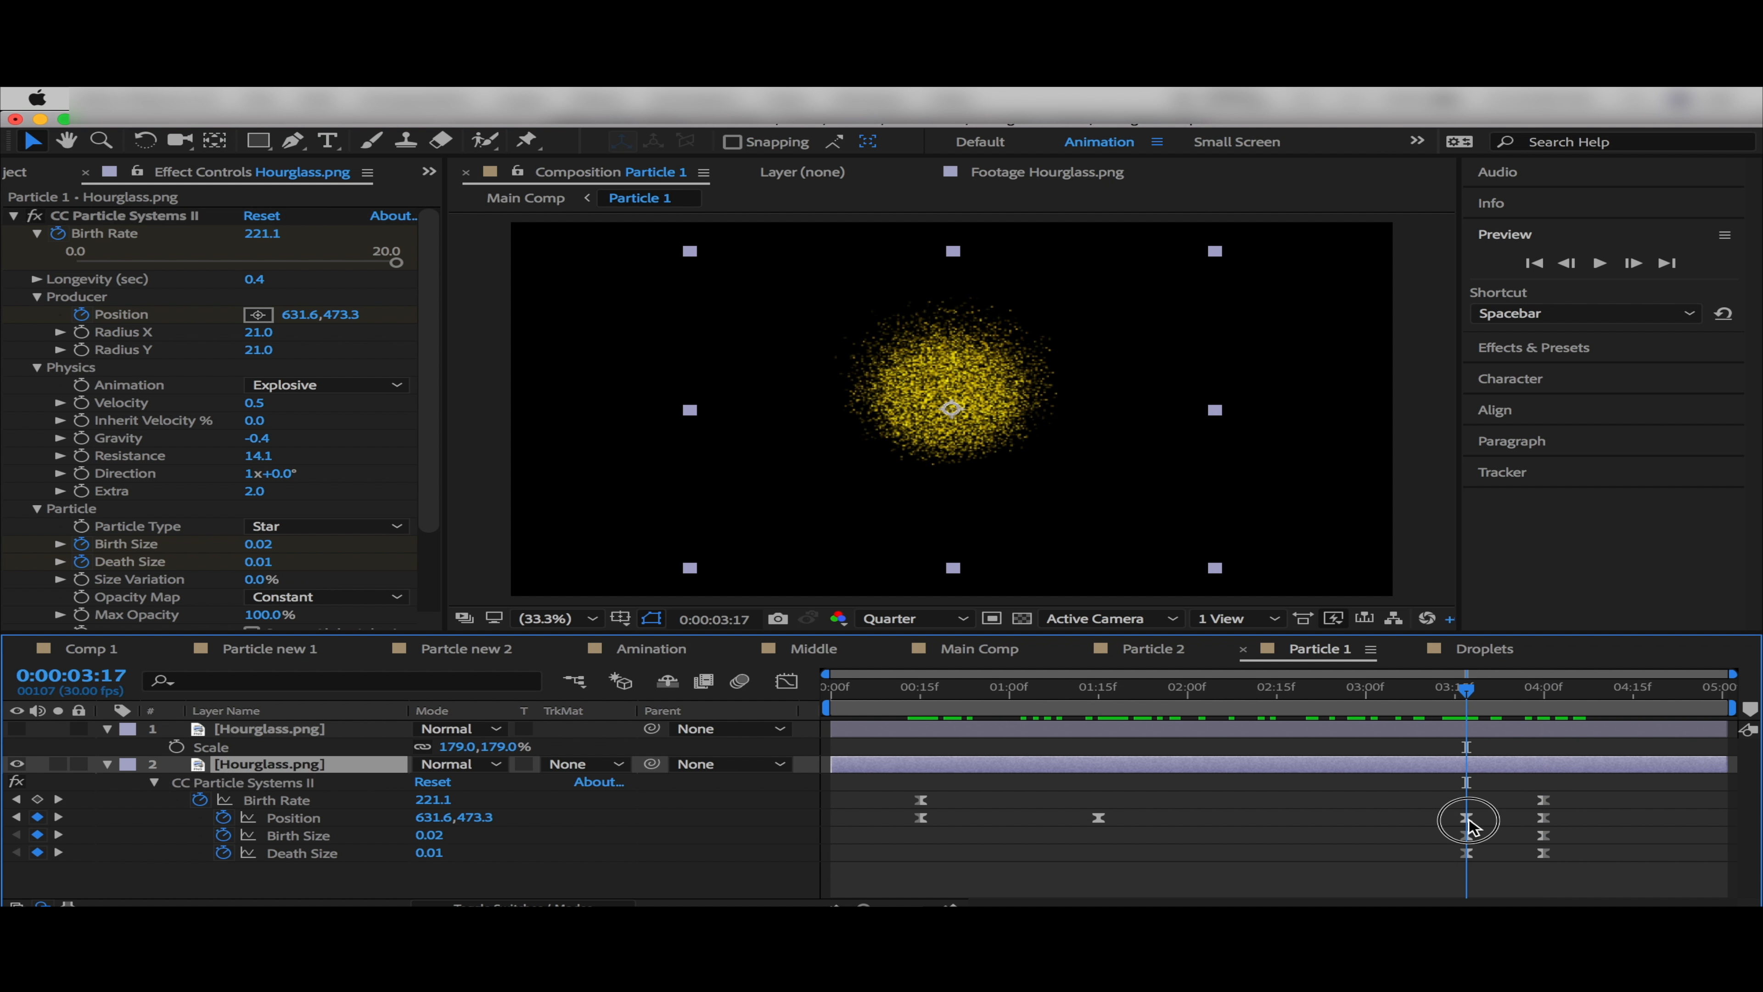
{"action": "left_click", "coordinate": [979, 649]}
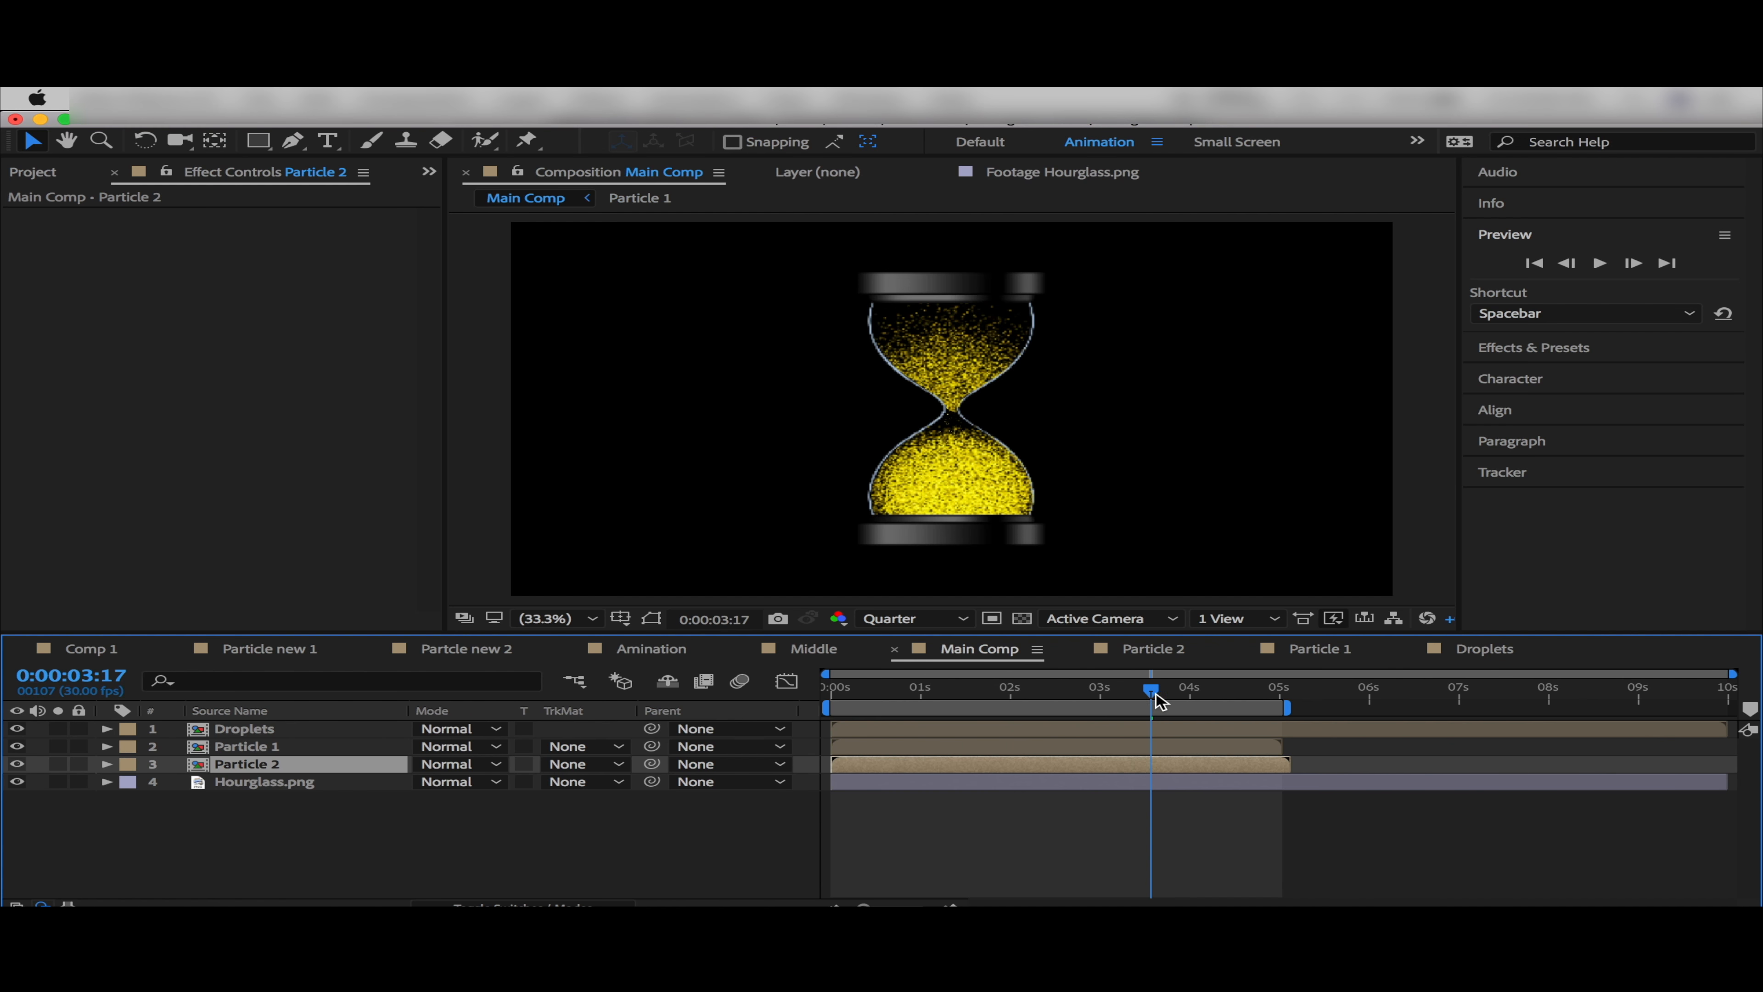
{"action": "key", "text": "Home"}
{"action": "left_click", "coordinate": [1601, 263]}
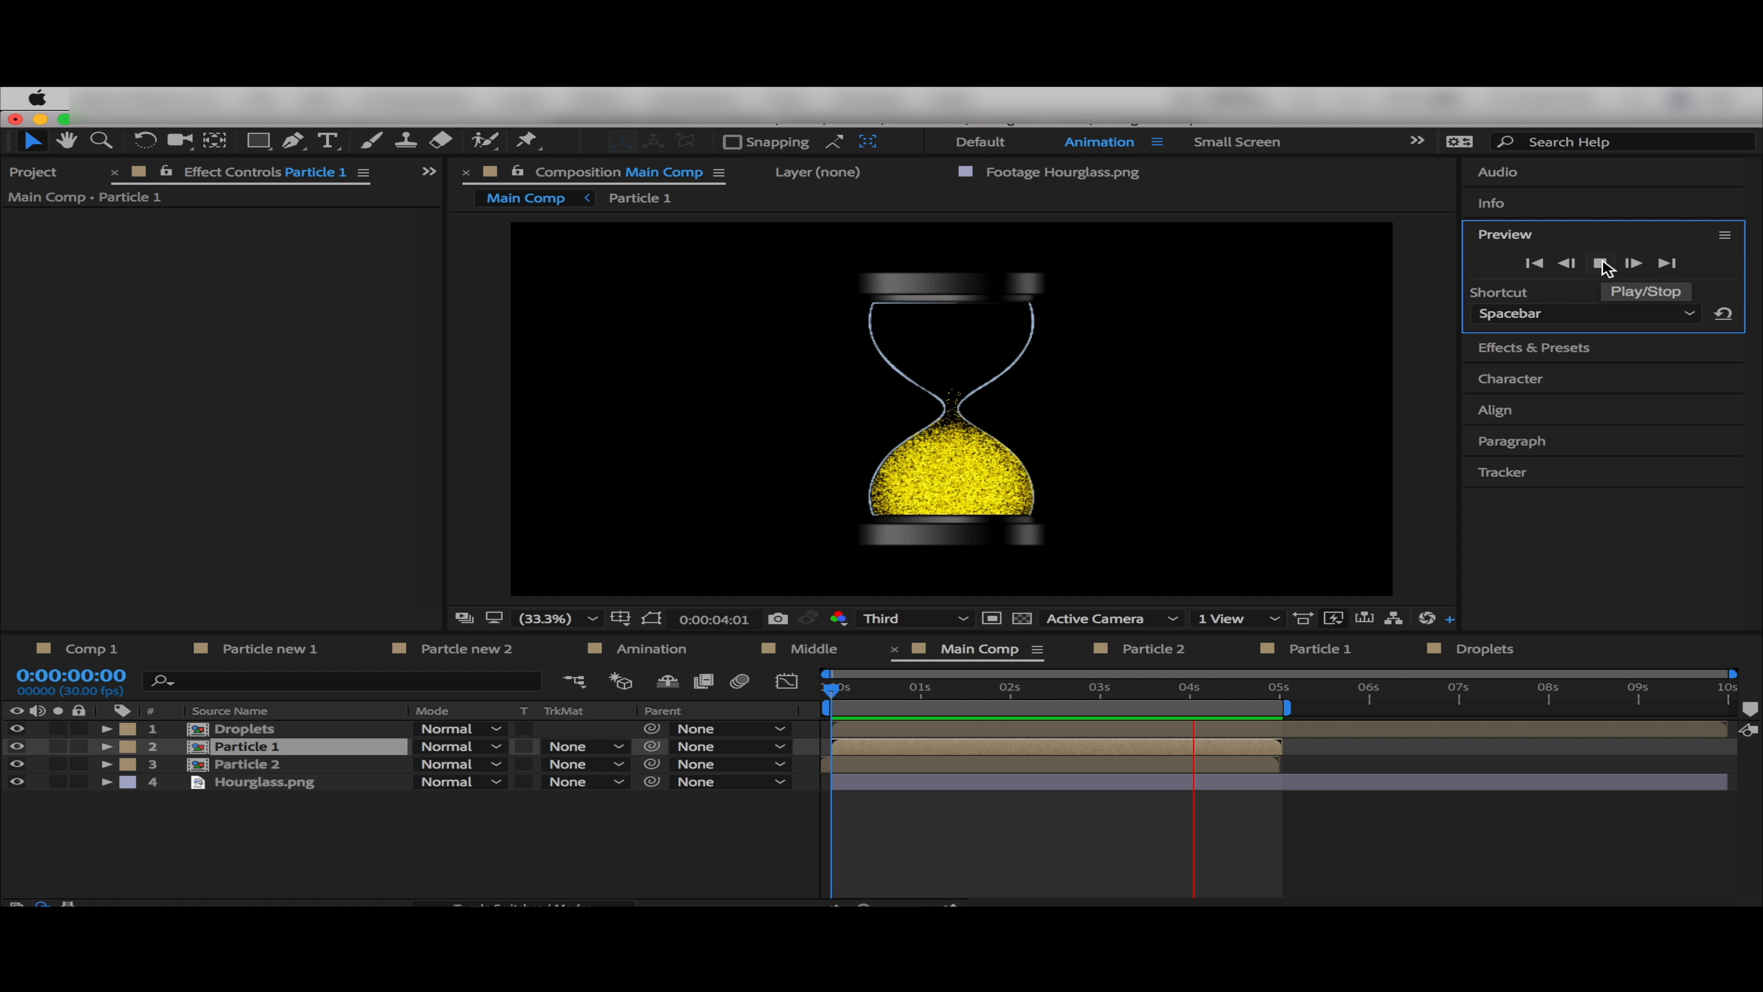
{"action": "left_click", "coordinate": [1601, 263]}
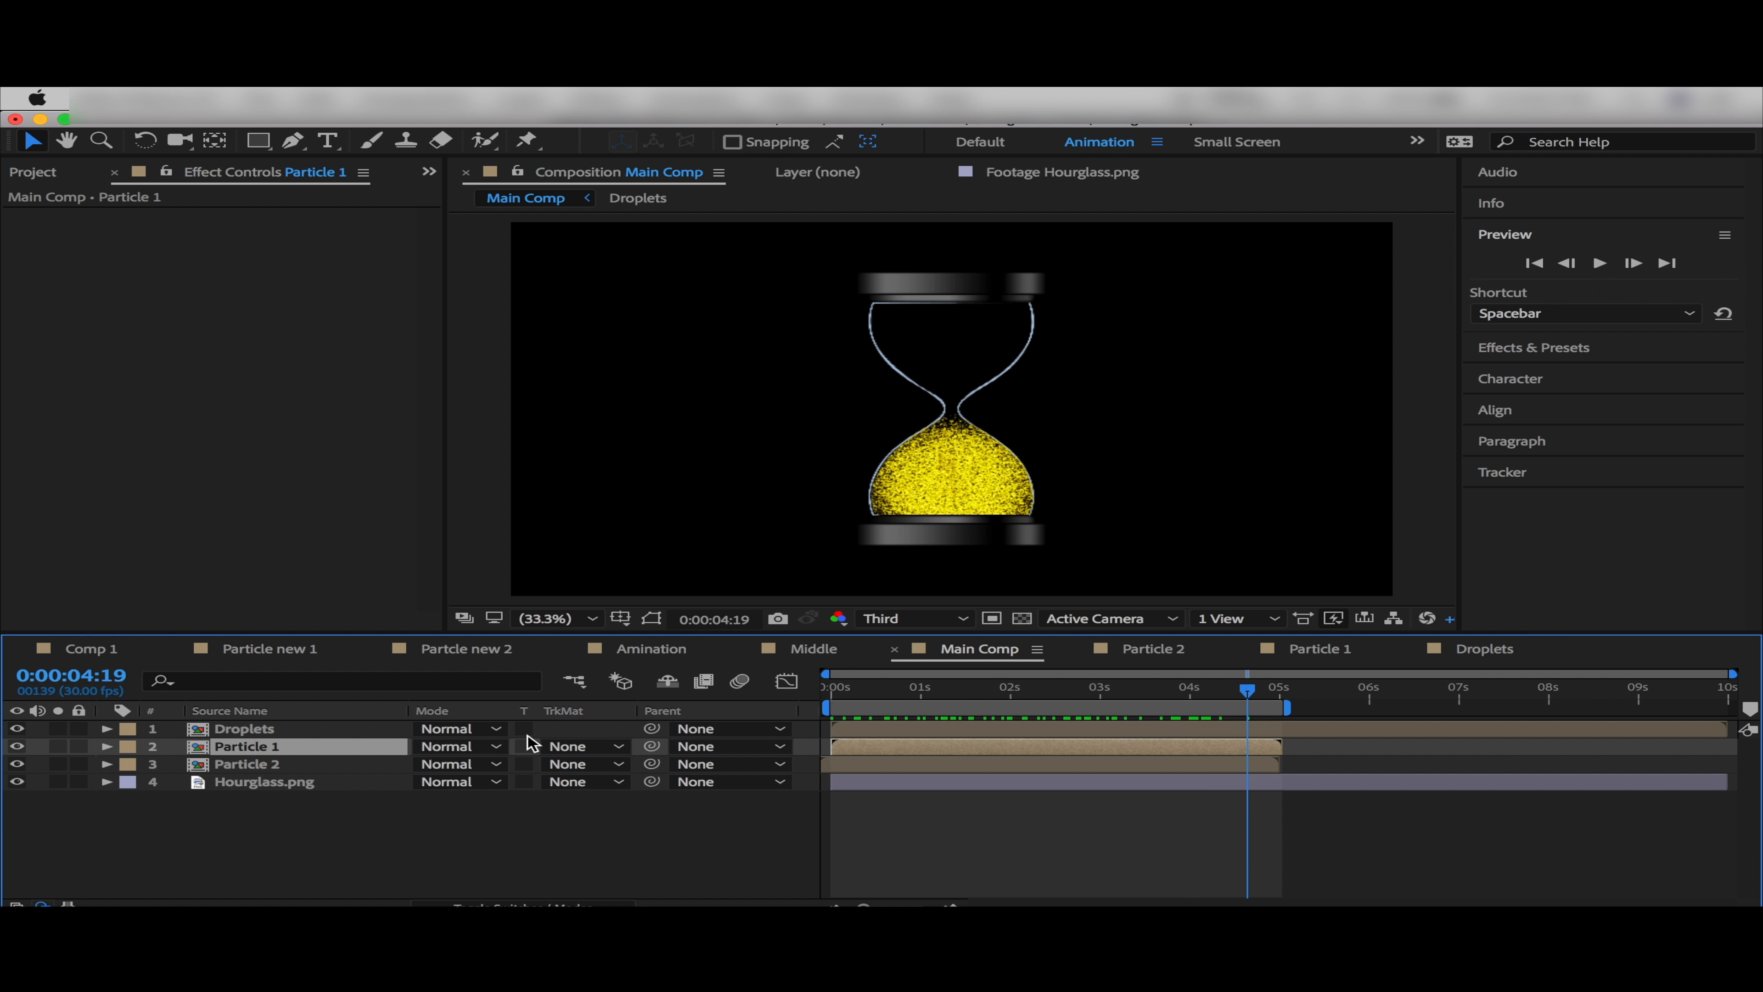
Create a black 3840 × 2160 px solid named BG and place it below the Hourglass.png layer
{"action": "left_click", "coordinate": [417, 846]}
{"action": "right_click", "coordinate": [223, 828]}
{"action": "mouse_move", "coordinate": [295, 687]}
{"action": "left_click", "coordinate": [603, 737]}
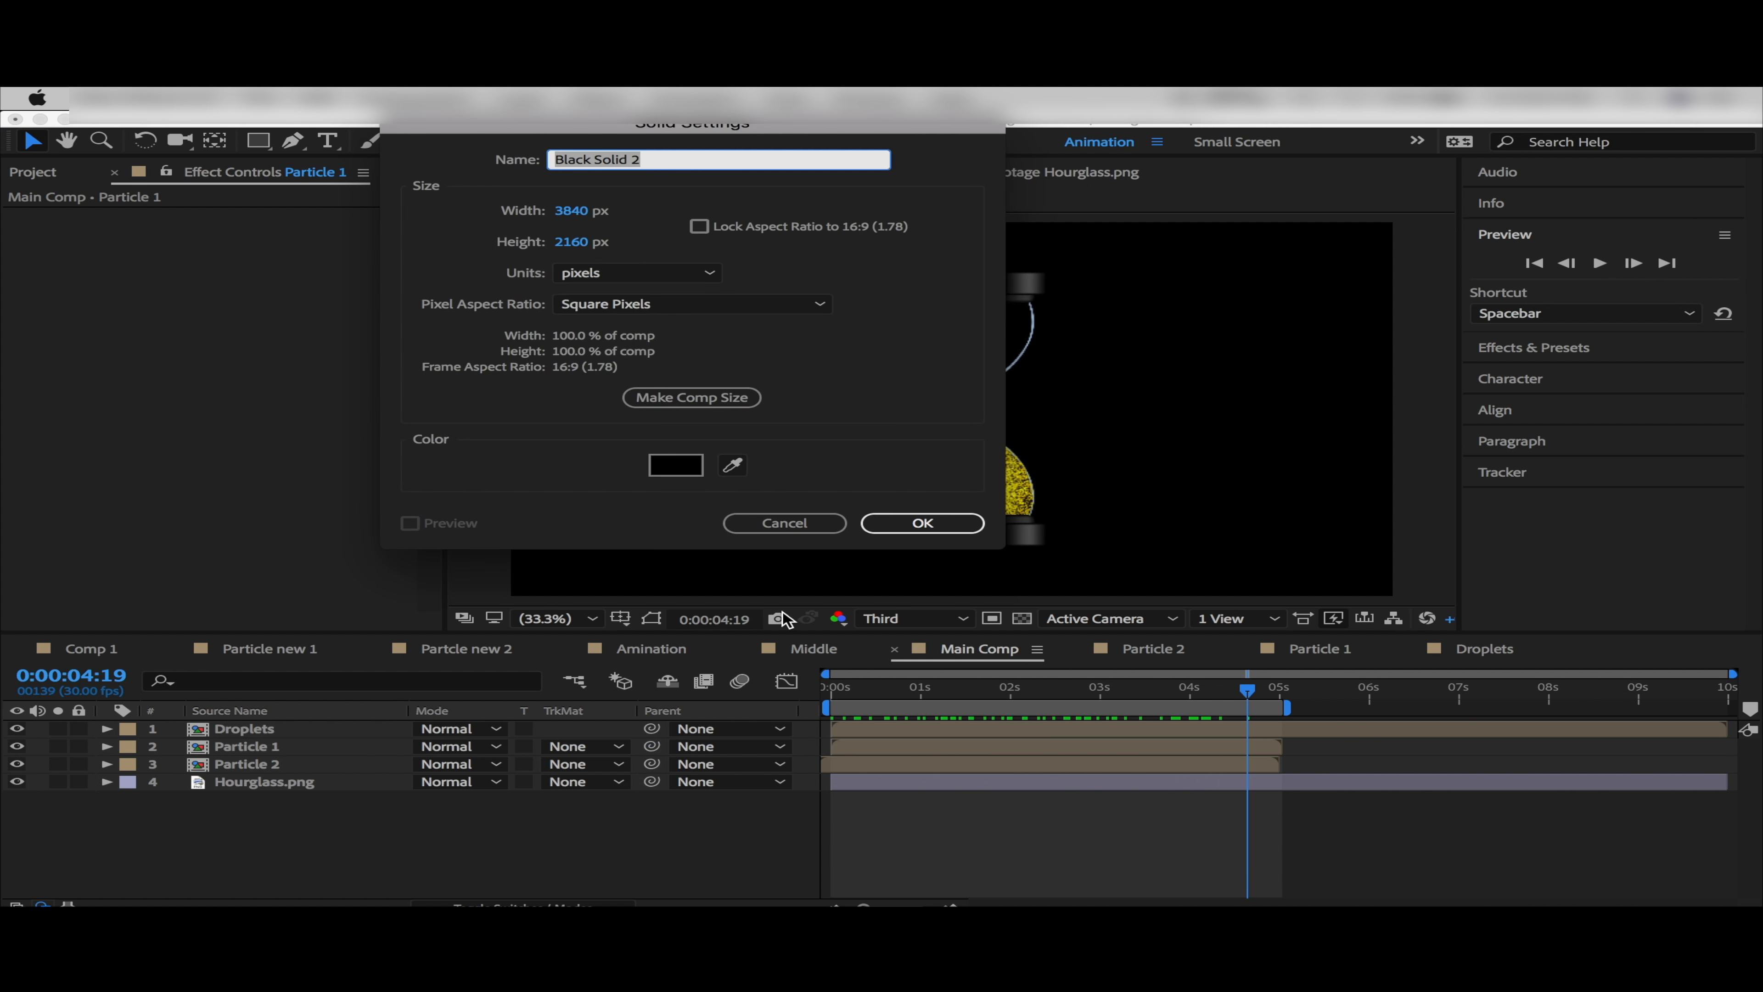
{"action": "type", "text": "BG"}
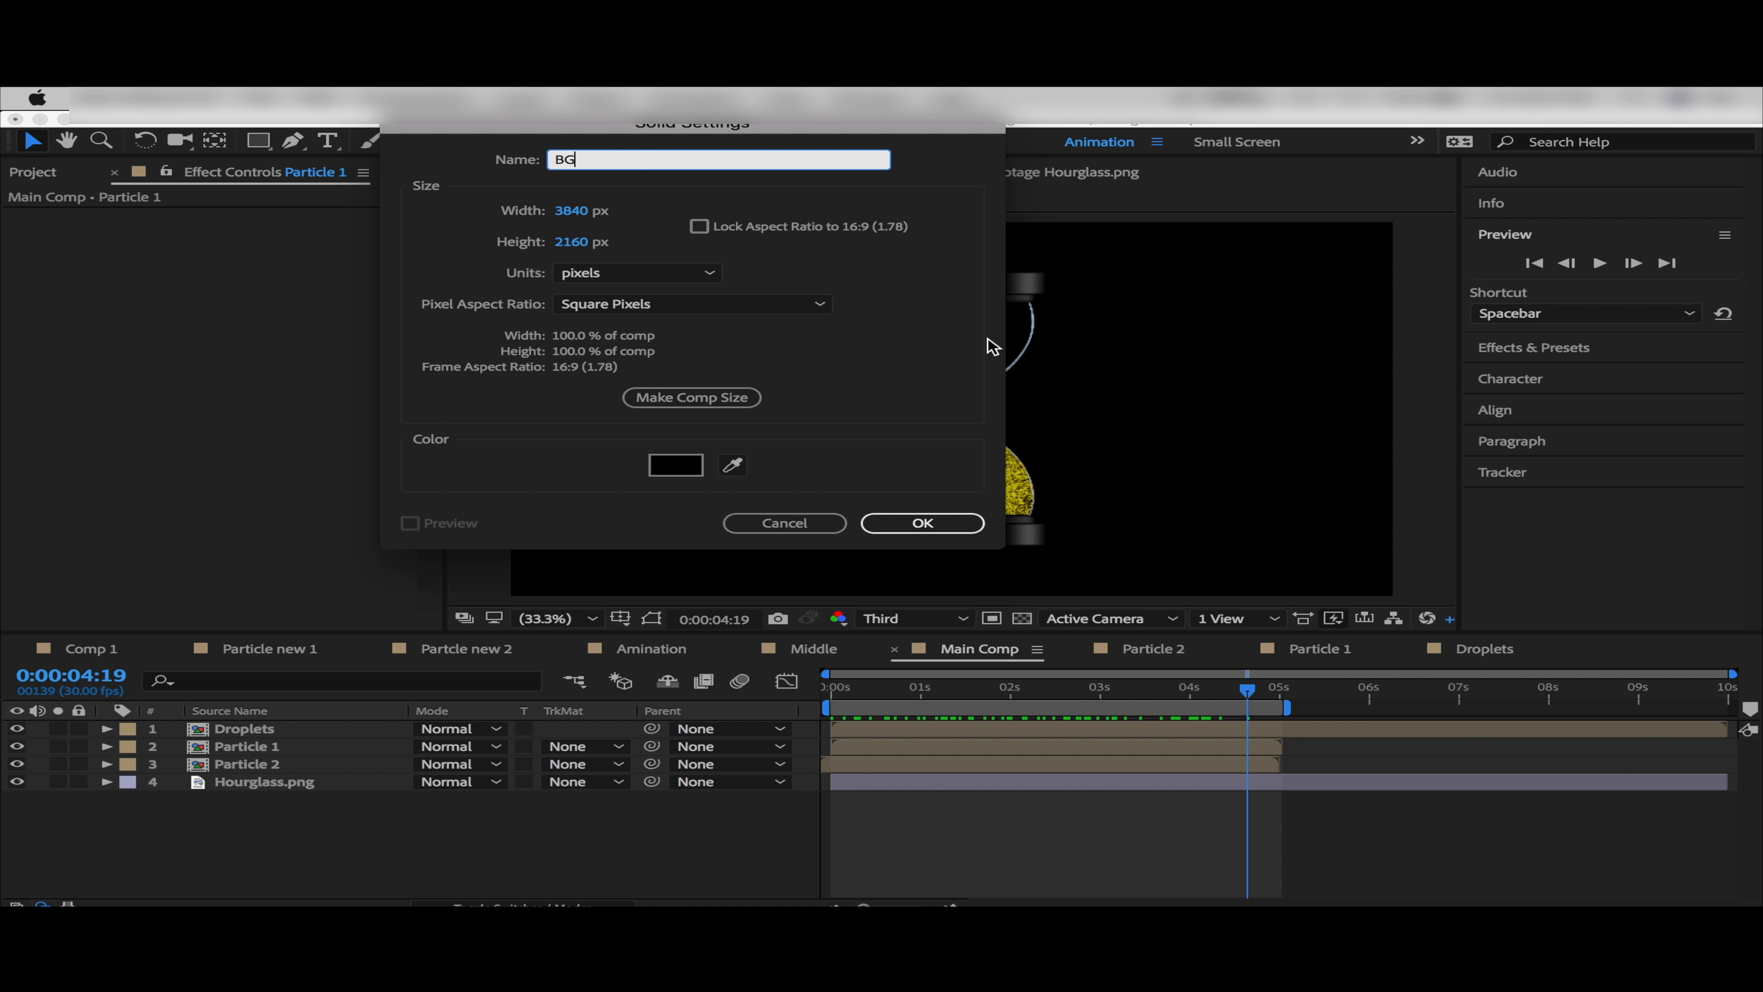
{"action": "left_click", "coordinate": [921, 524]}
{"action": "left_click_drag", "start_coordinate": [217, 735], "coordinate": [250, 801]}
Apply the Gradient Ramp effect to the BG layer and set its Ramp Shape to Radial Ramp
{"action": "left_click", "coordinate": [1565, 356]}
{"action": "left_click", "coordinate": [1579, 292]}
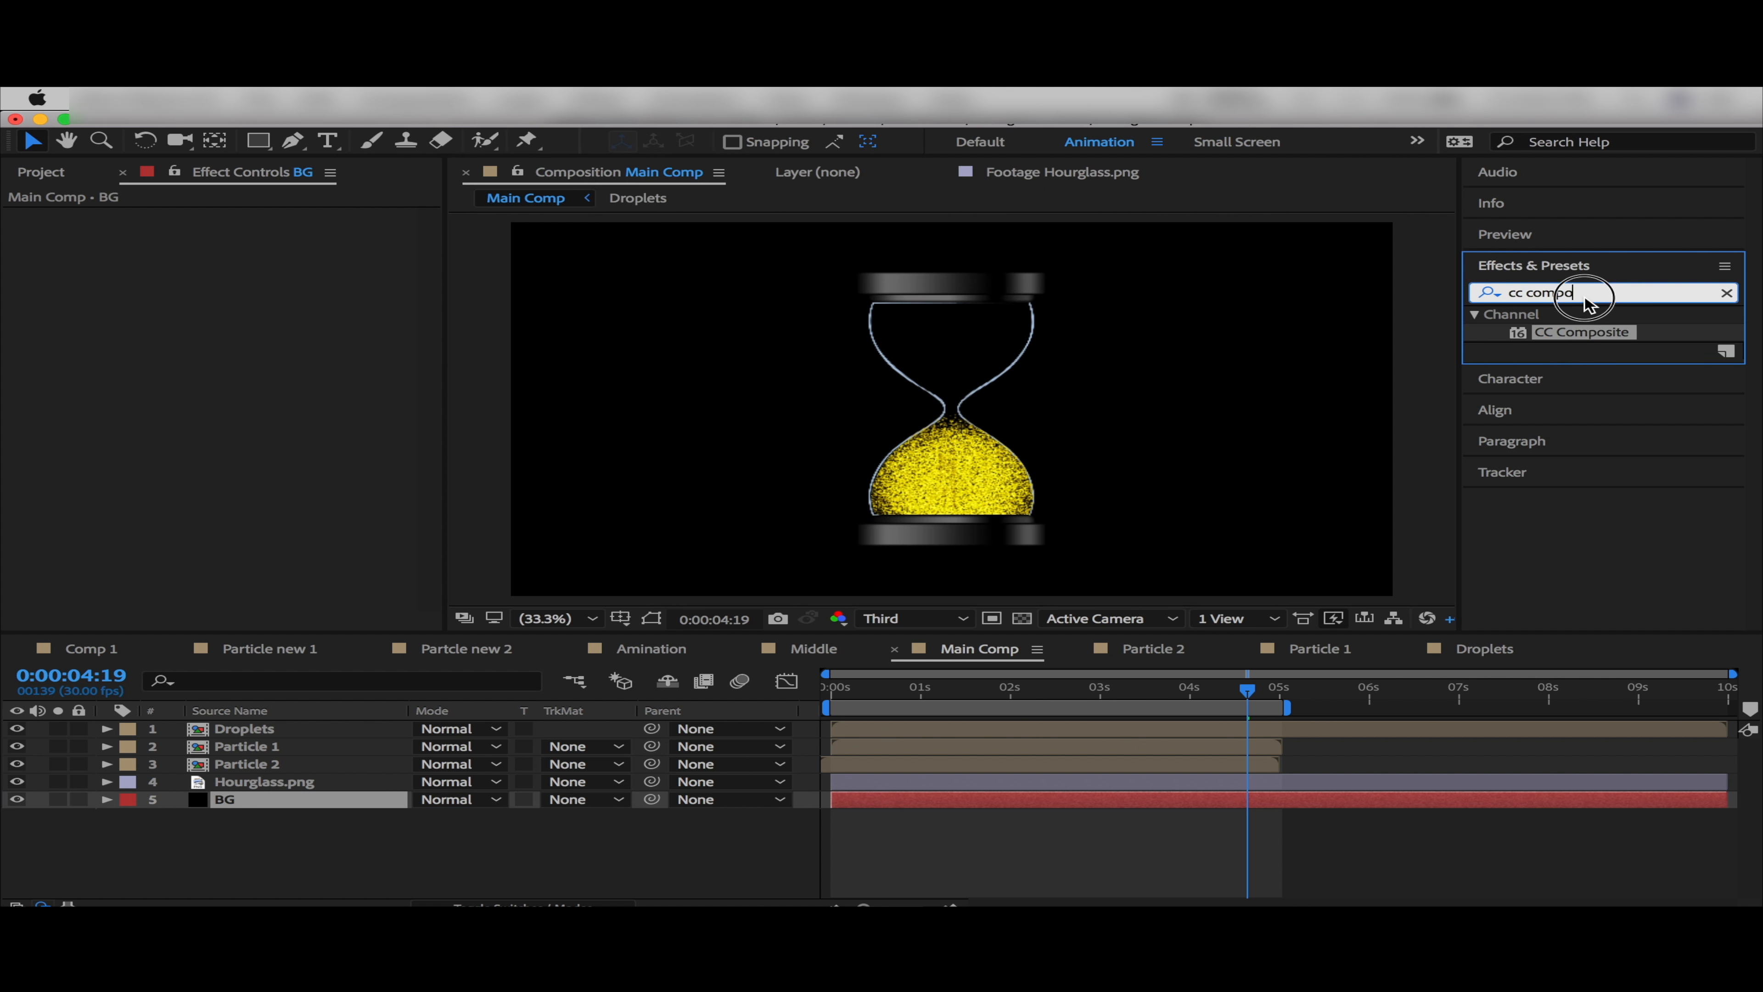
{"action": "type", "text": "gradi"}
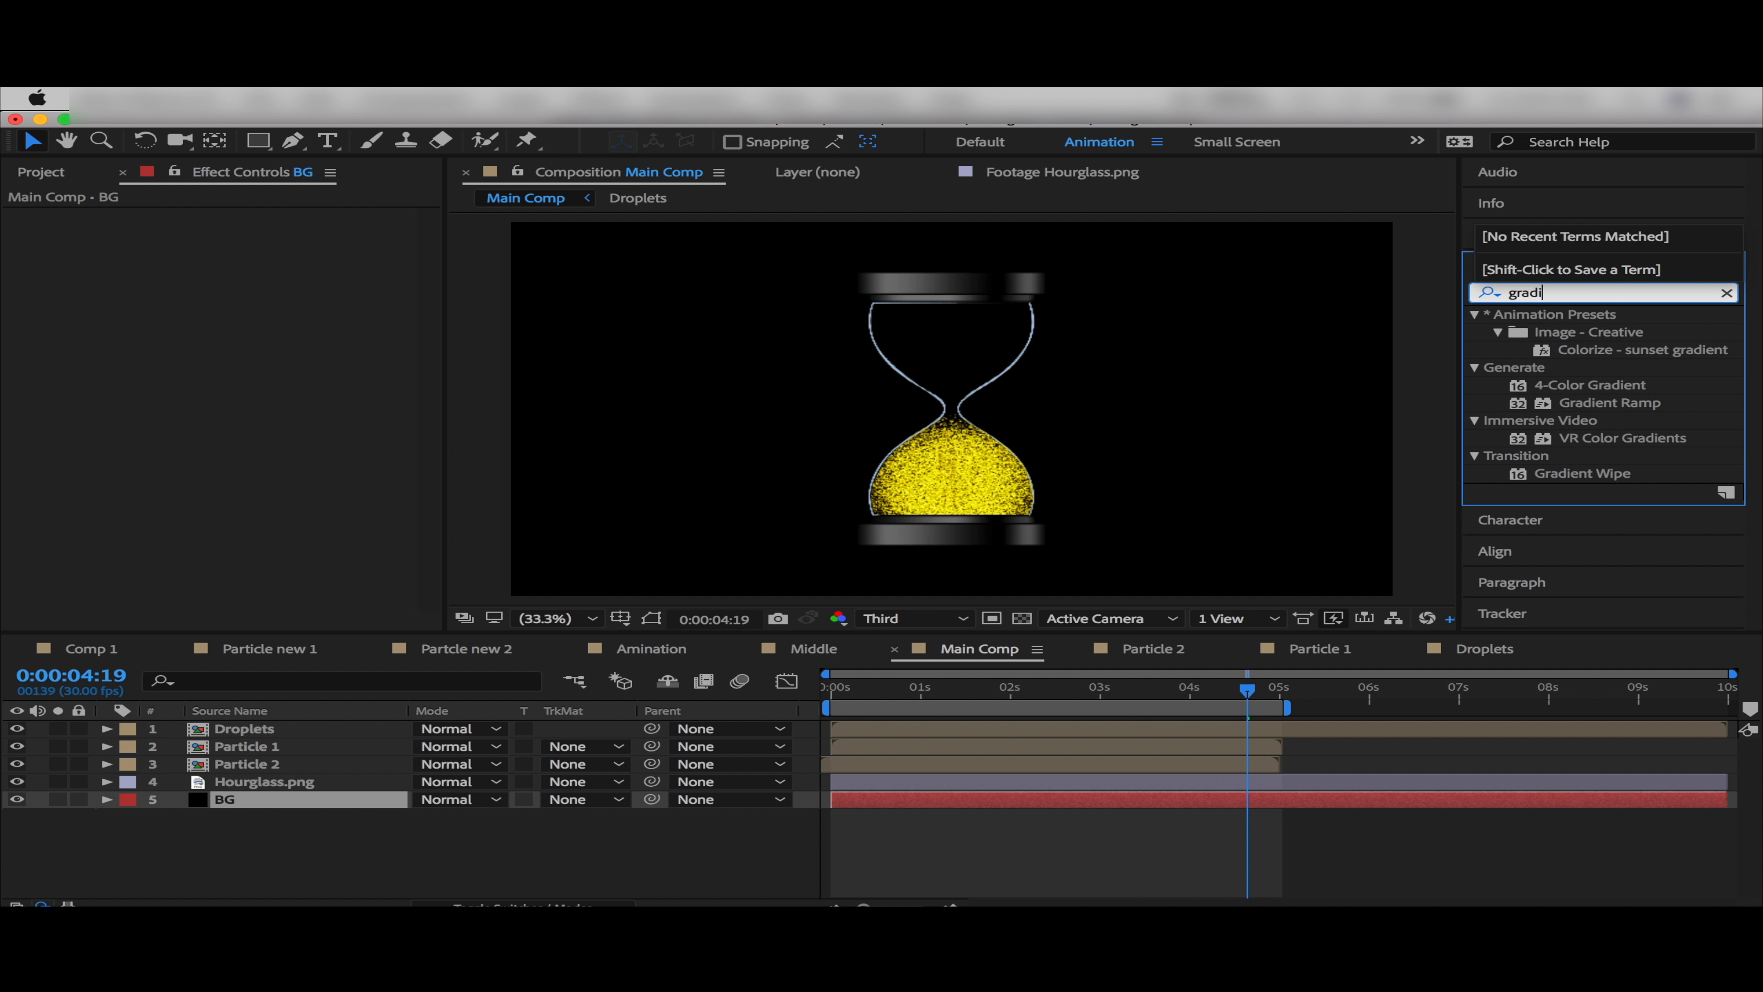
{"action": "double_click", "coordinate": [1643, 409]}
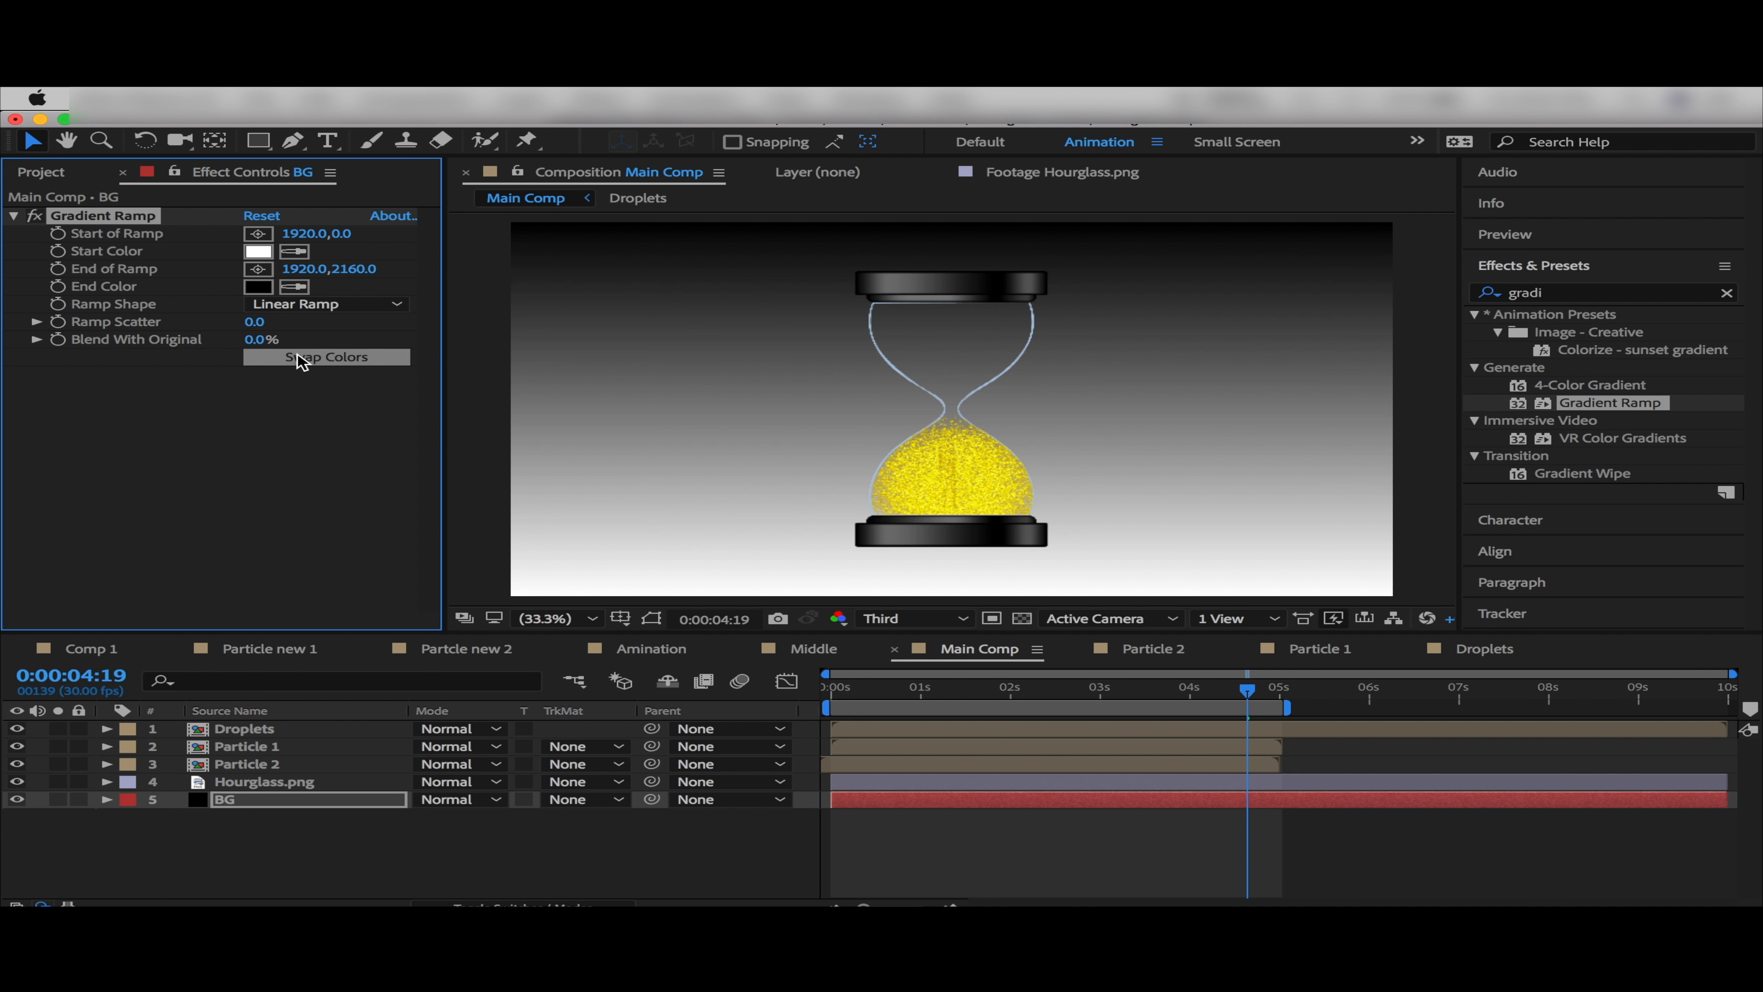
{"action": "left_click", "coordinate": [326, 304]}
{"action": "left_click", "coordinate": [319, 342]}
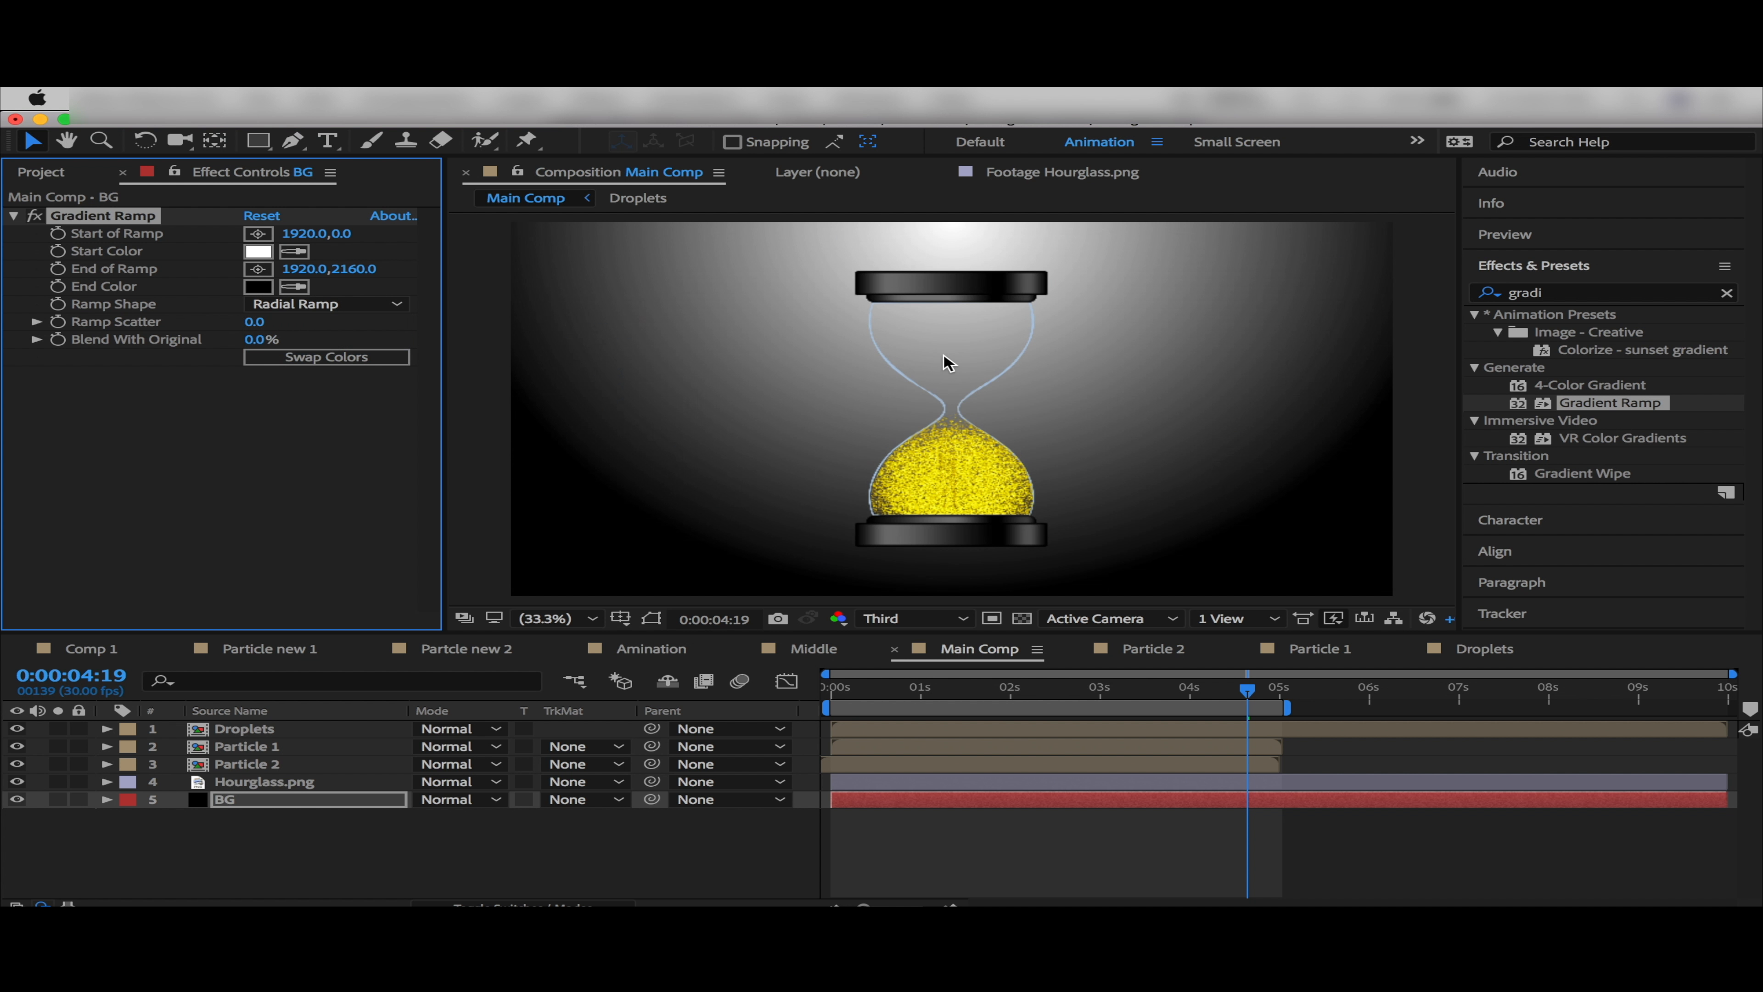
Show the gradient's on-canvas controls and move Start of Ramp to about 1992, -360 and End of Ramp to about 1920, 1860
{"action": "scroll", "coordinate": [938, 360], "scroll_direction": "down", "scroll_amount": 1}
{"action": "left_click", "coordinate": [651, 618]}
{"action": "left_click_drag", "start_coordinate": [953, 316], "coordinate": [959, 283]}
{"action": "left_click_drag", "start_coordinate": [950, 501], "coordinate": [951, 478]}
Set the gradient's Start Color to a deep blue, about #0104C0
{"action": "left_click", "coordinate": [258, 251]}
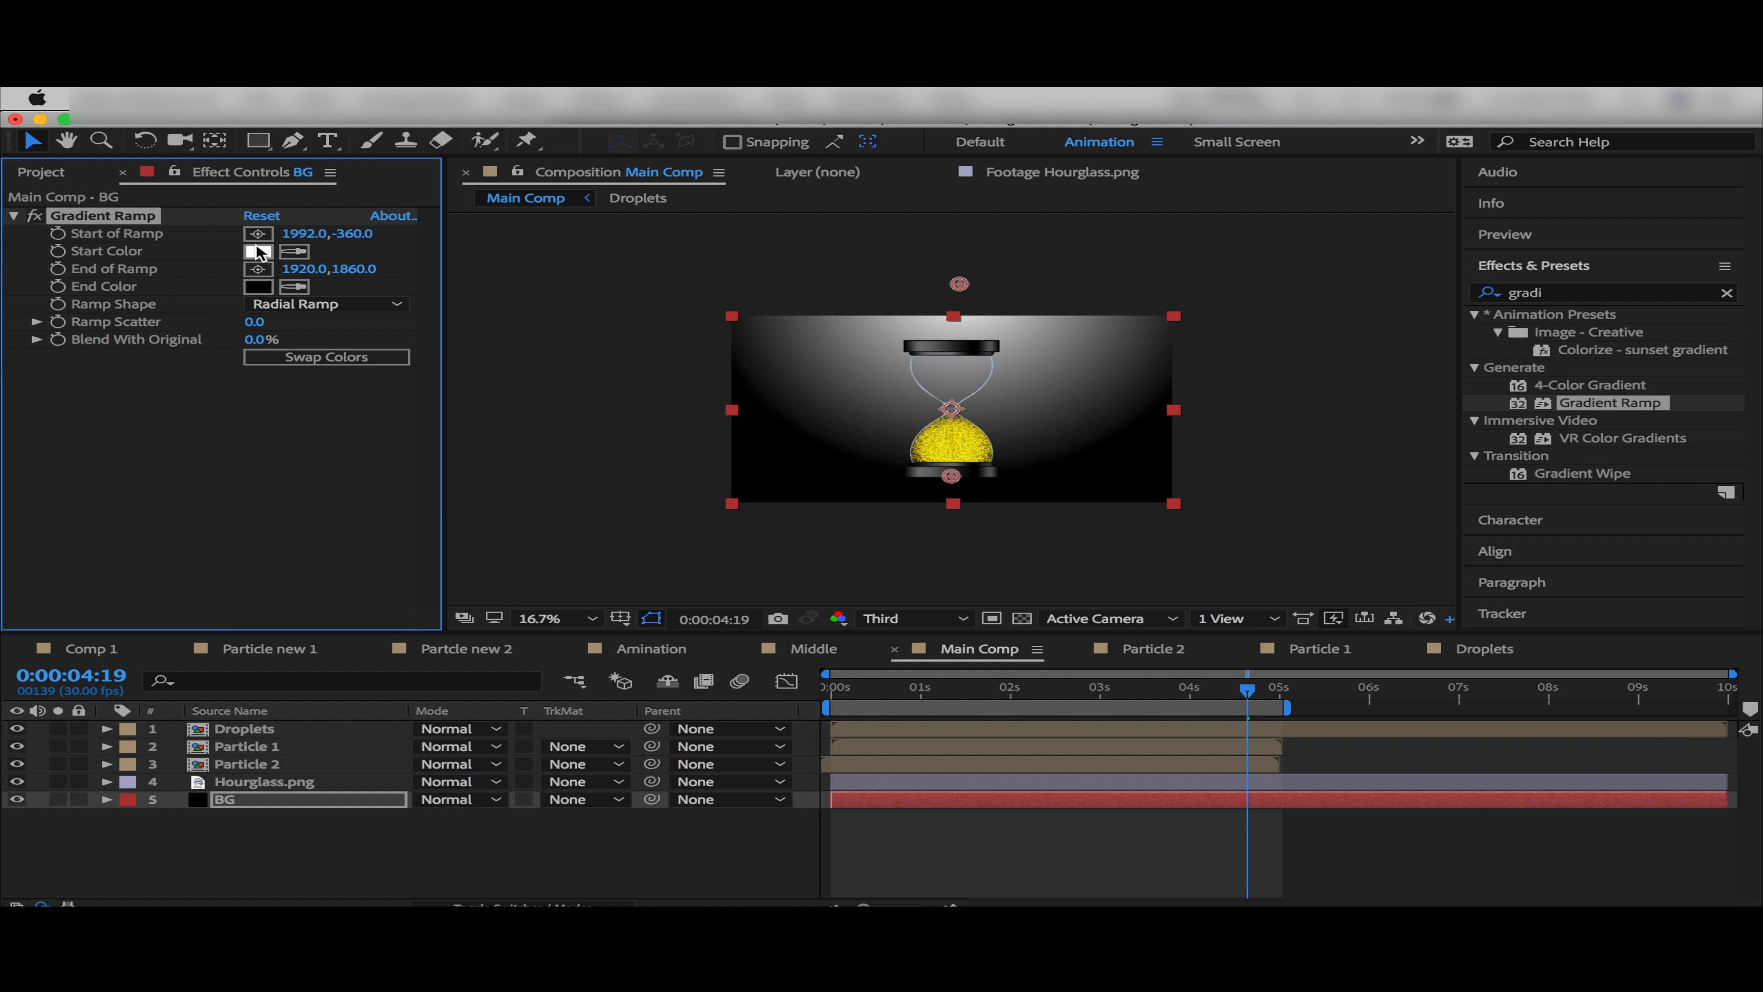
{"action": "left_click", "coordinate": [1555, 473]}
{"action": "left_click", "coordinate": [1504, 475]}
{"action": "left_click_drag", "start_coordinate": [1504, 484], "coordinate": [1497, 448]}
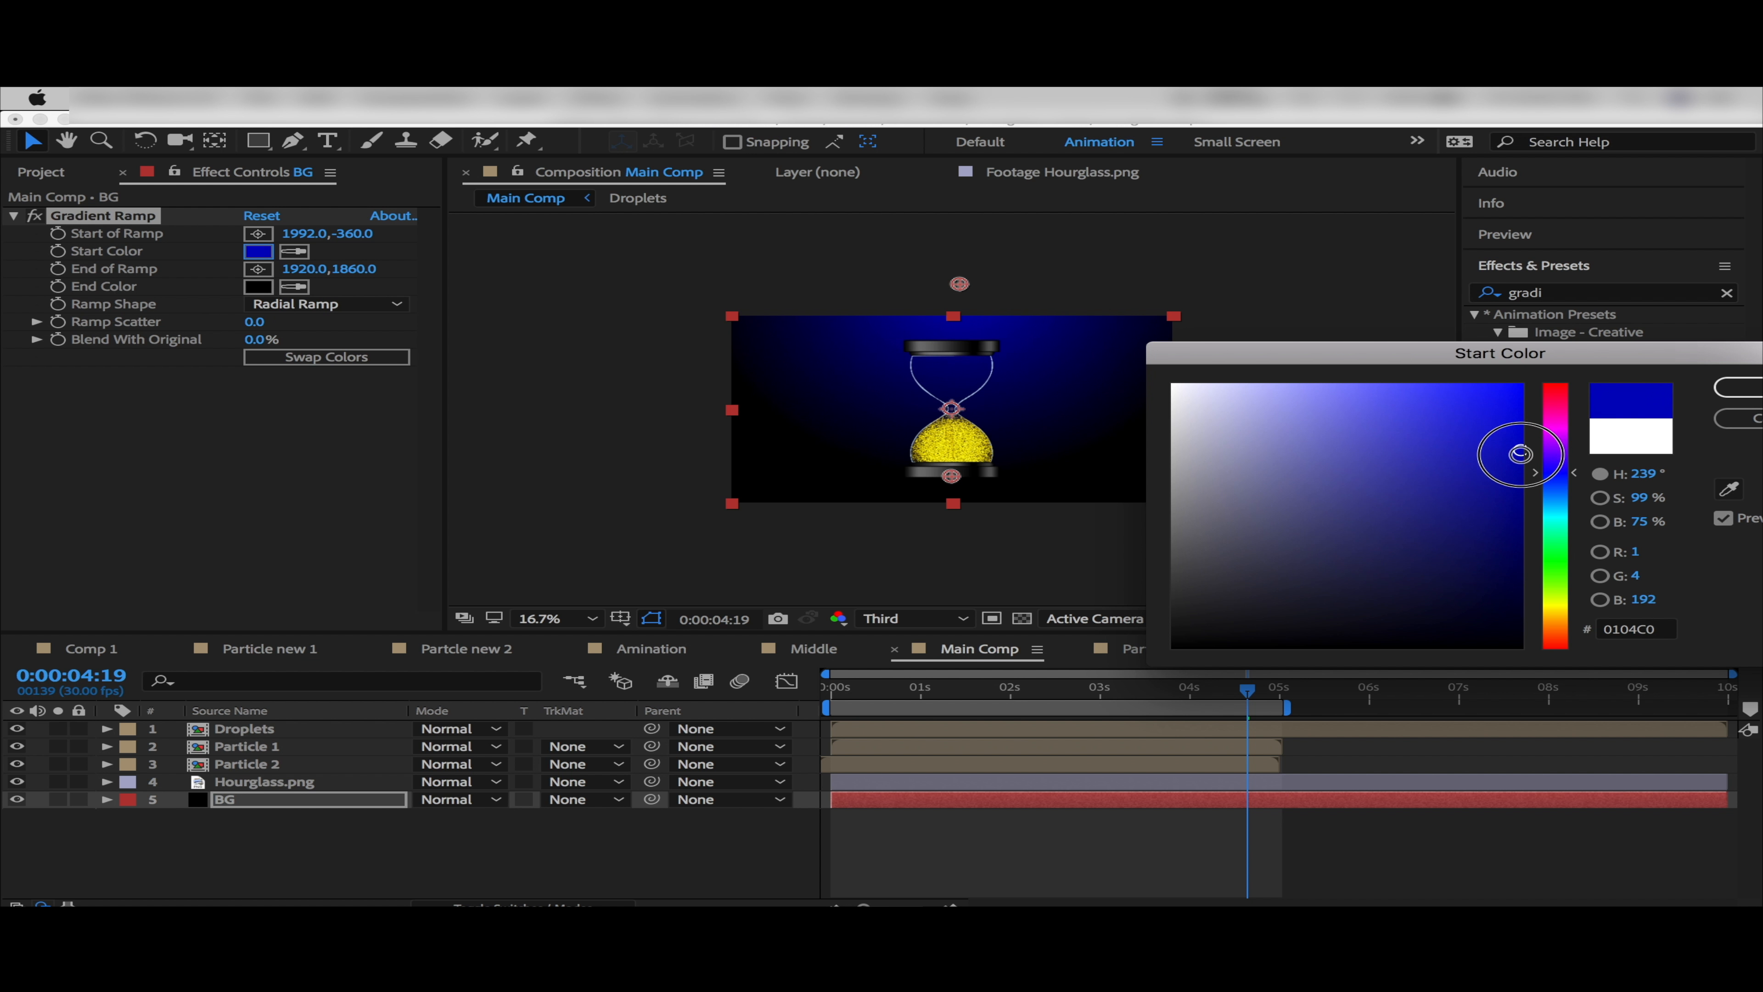
{"action": "left_click", "coordinate": [1738, 388]}
Reposition the gradient's Start of Ramp to about 1968, -372 and End of Ramp to about 1158, 2388
{"action": "key", "text": "period"}
{"action": "key", "text": "period"}
{"action": "left_click_drag", "start_coordinate": [954, 545], "coordinate": [945, 611]}
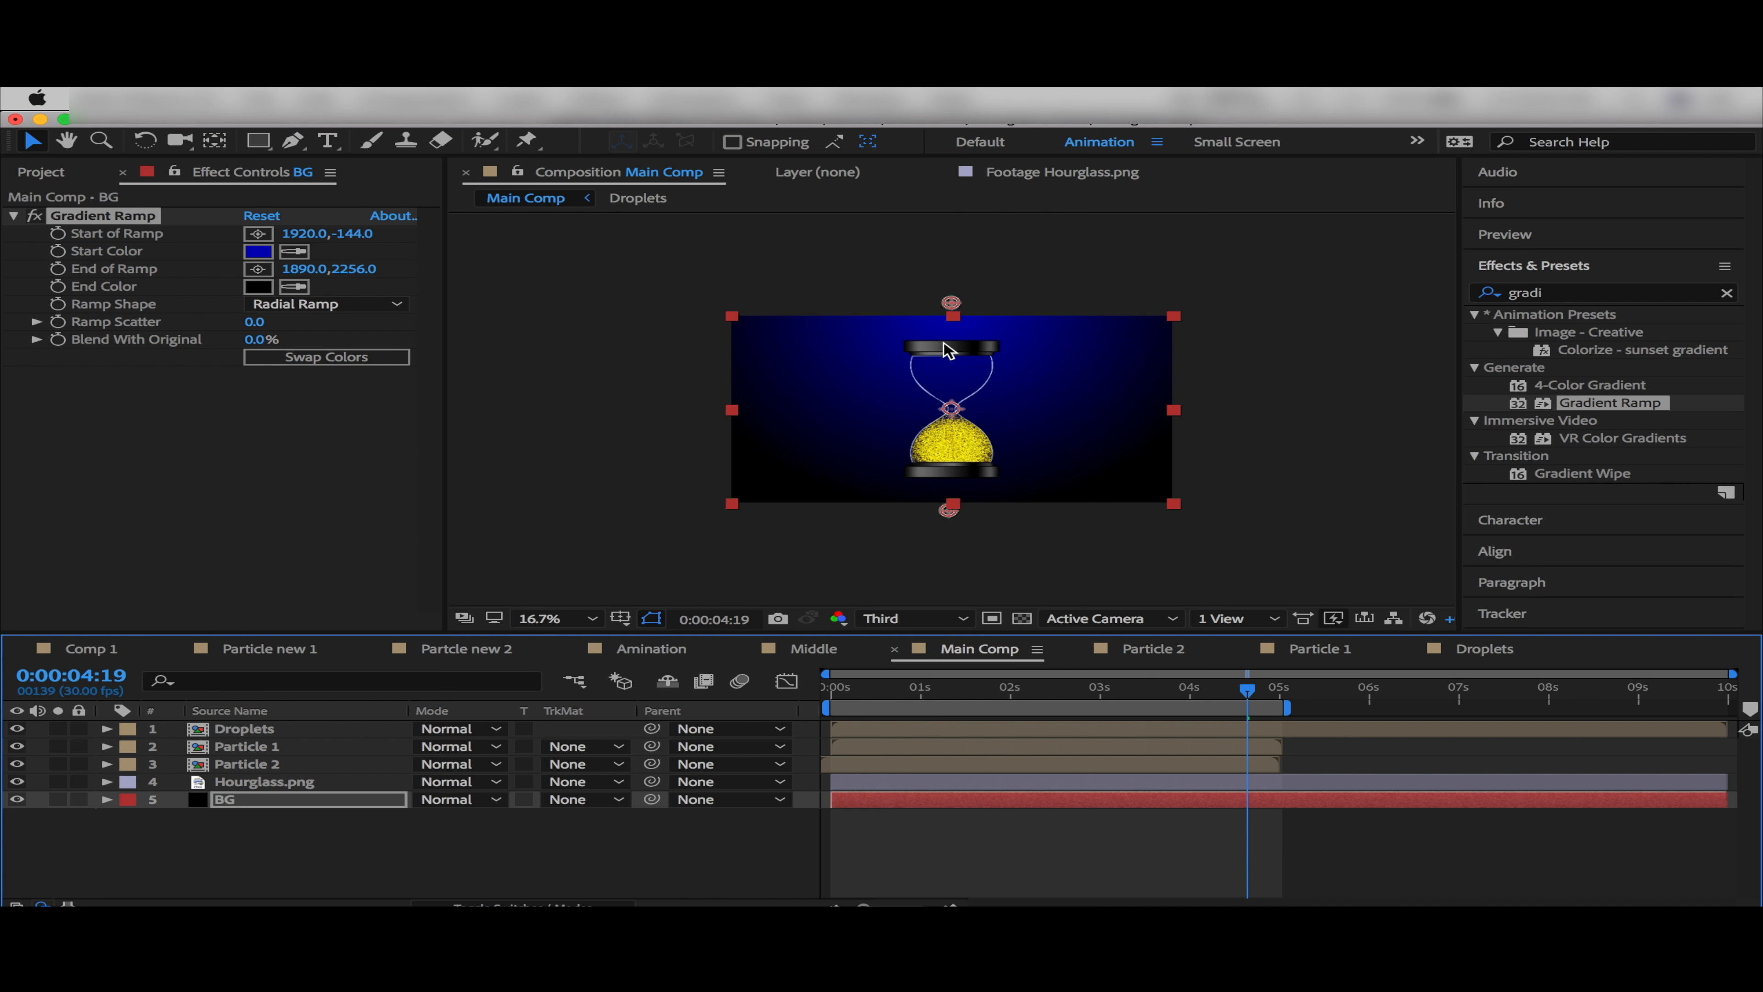
{"action": "left_click_drag", "start_coordinate": [952, 302], "coordinate": [956, 281]}
{"action": "left_click_drag", "start_coordinate": [949, 511], "coordinate": [863, 522]}
{"action": "key", "text": "period"}
{"action": "key", "text": "period"}
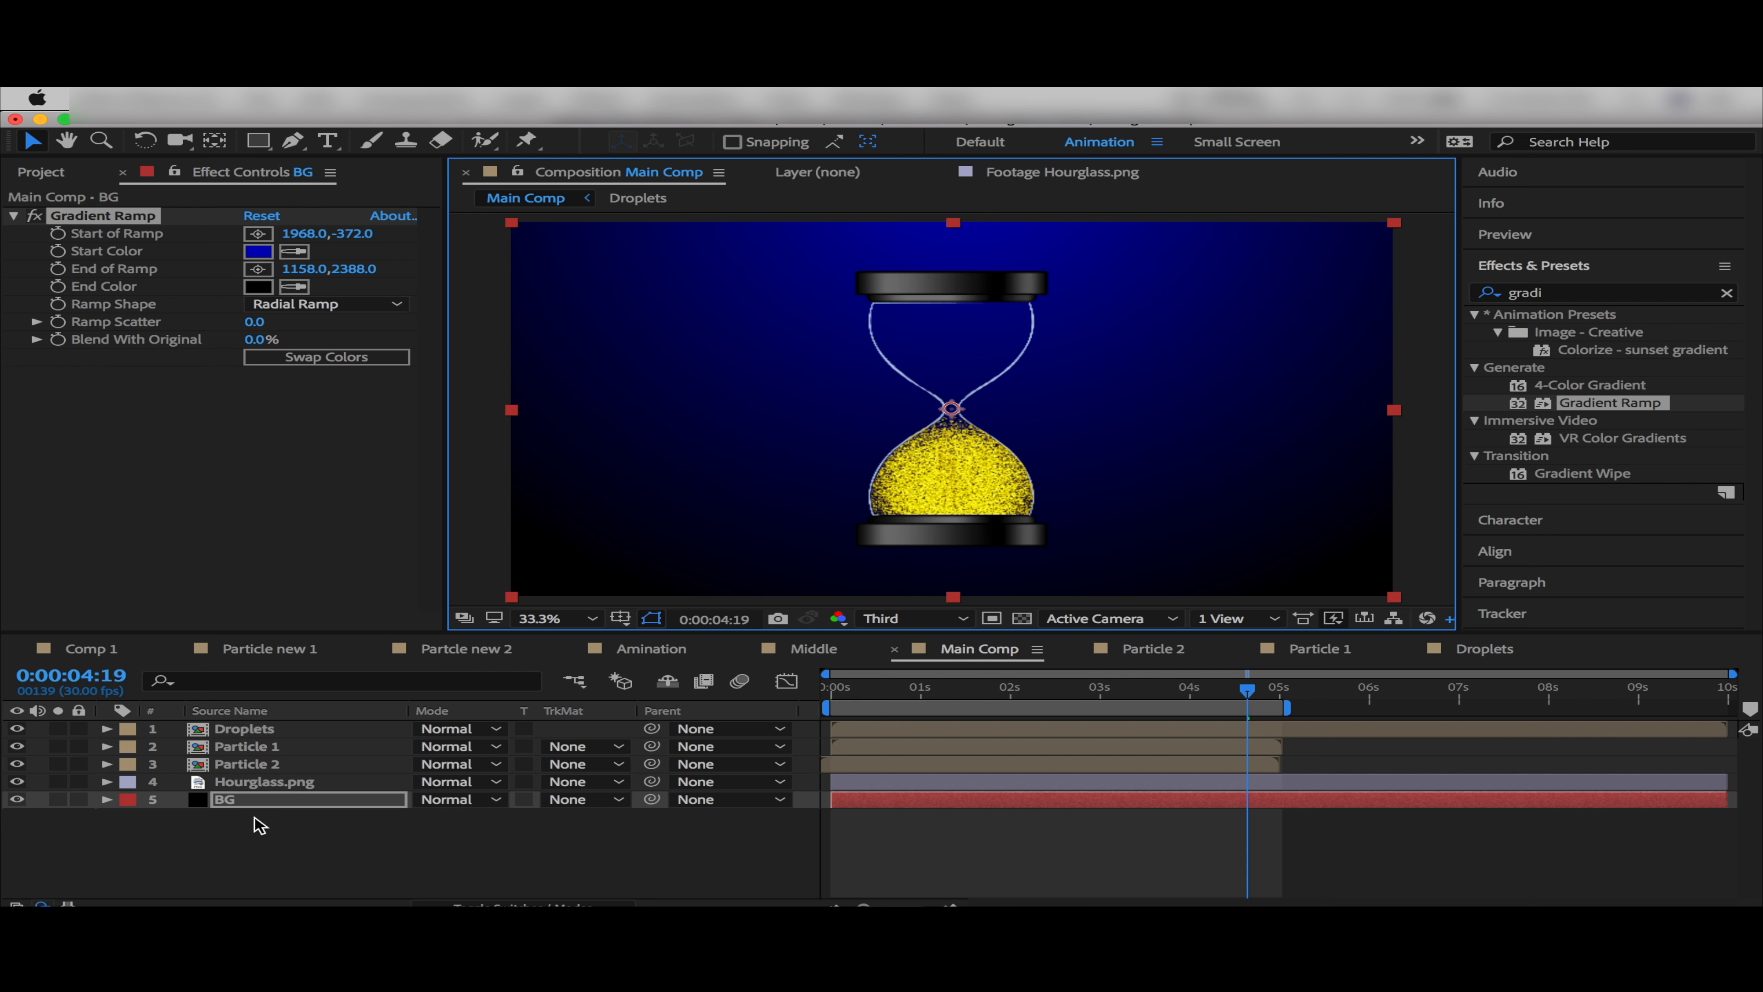
With no layer selected, set up the Pen tool with a pale cyan #D1FBFA fill and no stroke
{"action": "left_click", "coordinate": [276, 838]}
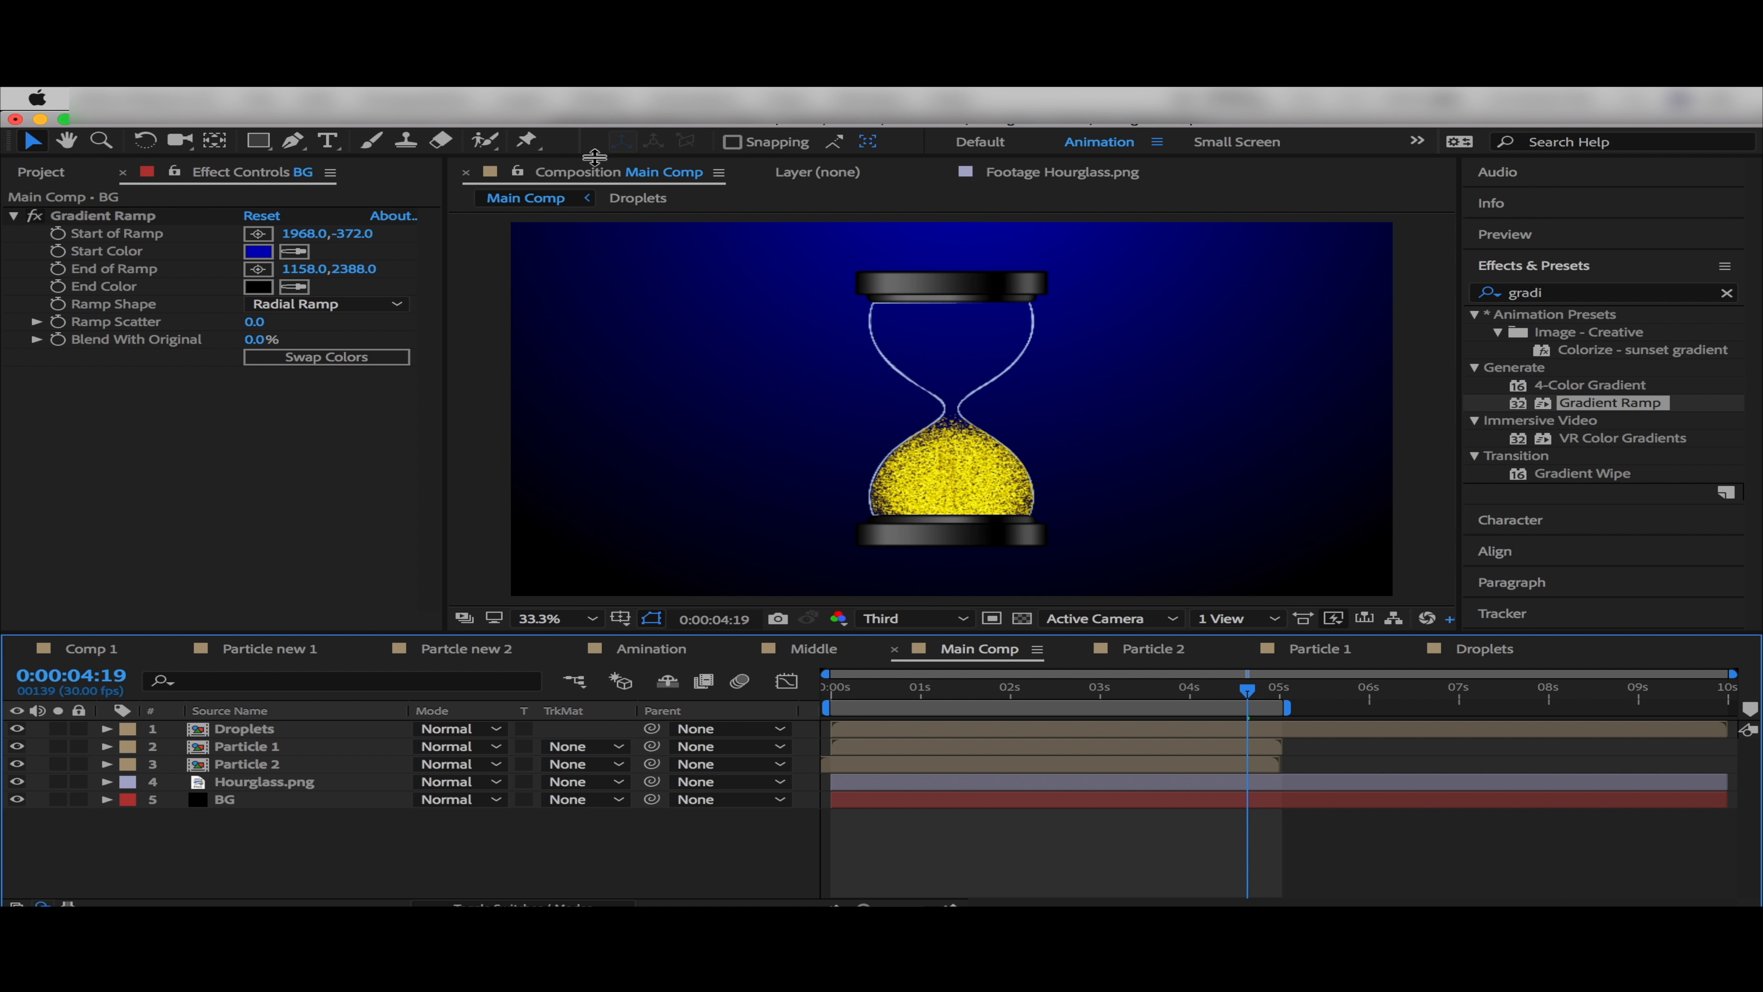
{"action": "left_click", "coordinate": [292, 142]}
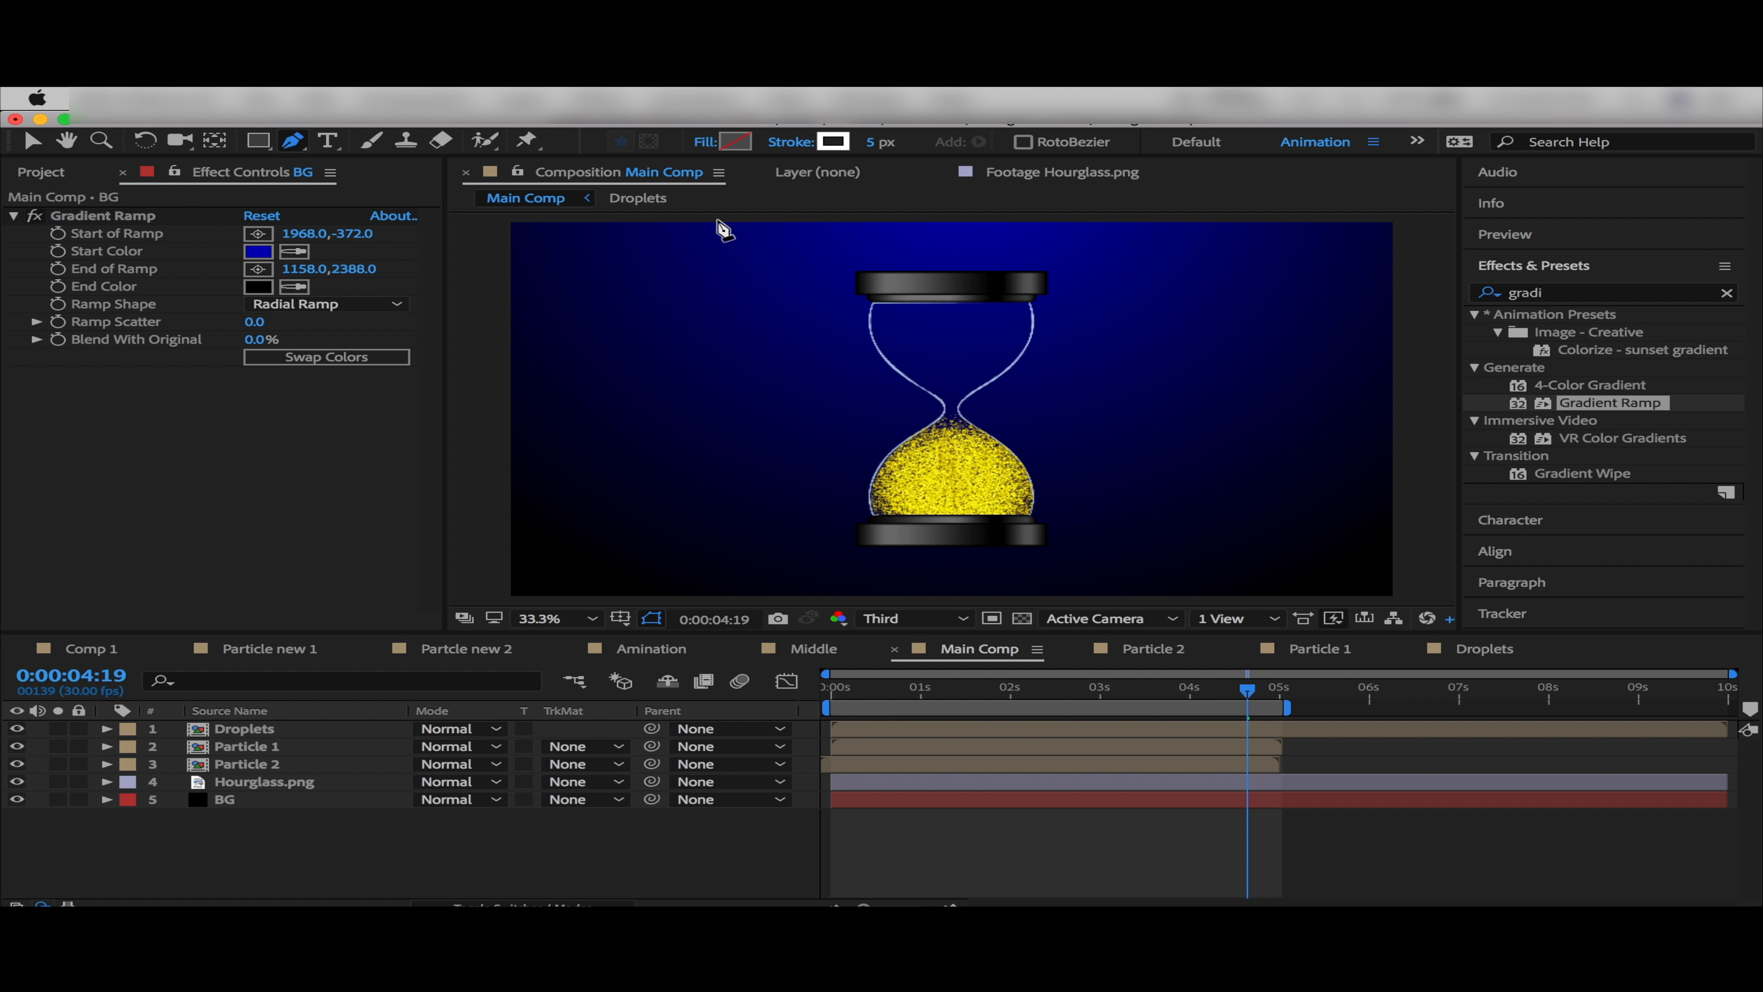
{"action": "left_click", "coordinate": [734, 142]}
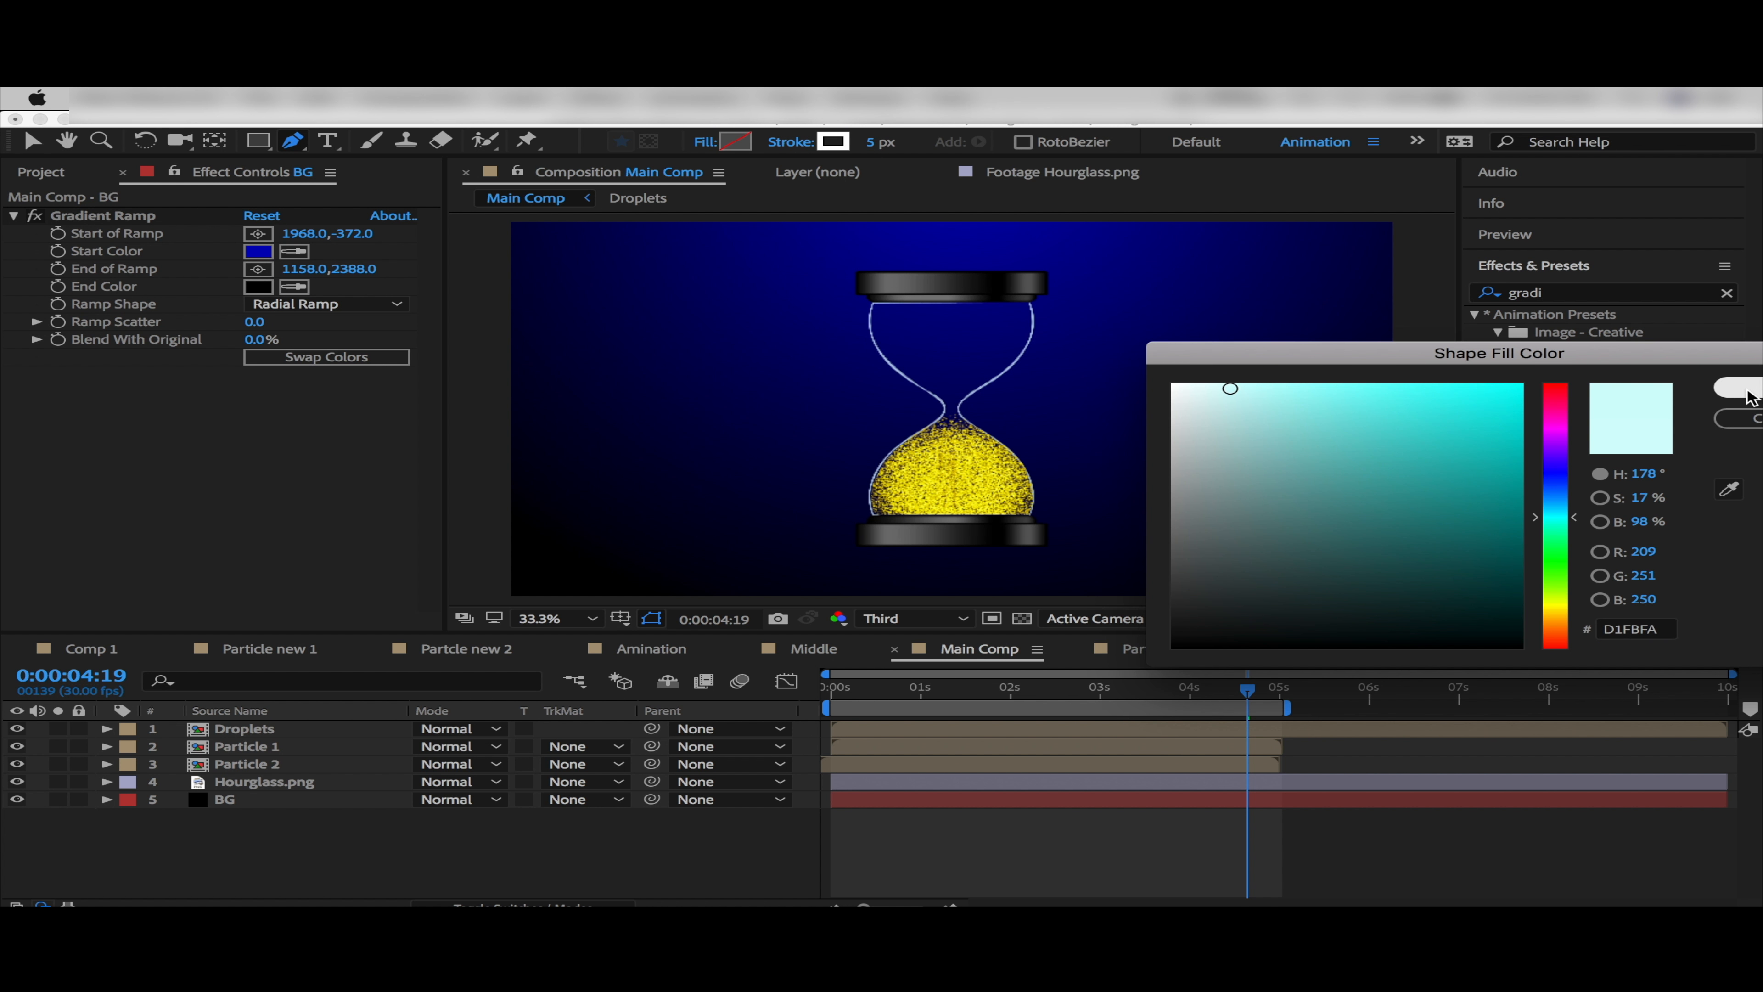
{"action": "left_click", "coordinate": [1739, 388]}
{"action": "left_click", "coordinate": [791, 142]}
{"action": "left_click", "coordinate": [170, 212]}
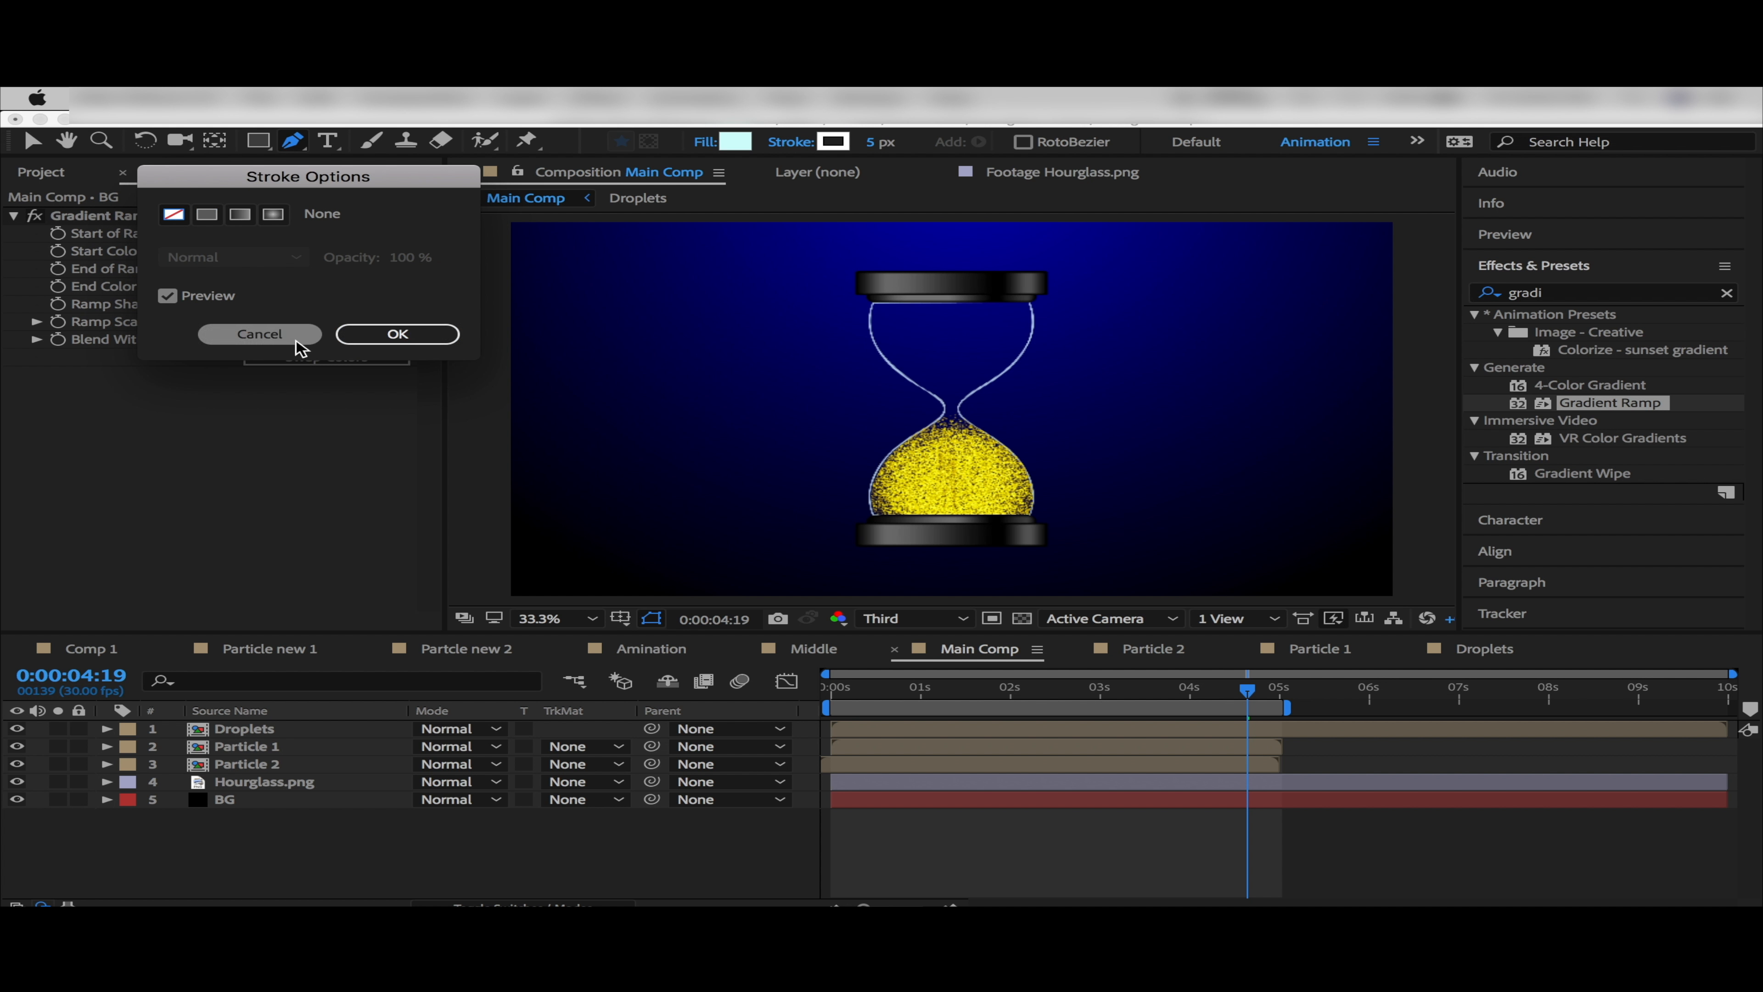
{"action": "left_click", "coordinate": [395, 335]}
Draw four small reflection shapes on the glass, one on each side of the upper and lower bulbs
{"action": "left_click", "coordinate": [1003, 324]}
{"action": "left_click", "coordinate": [995, 362]}
{"action": "left_click", "coordinate": [1024, 324]}
{"action": "left_click", "coordinate": [896, 351]}
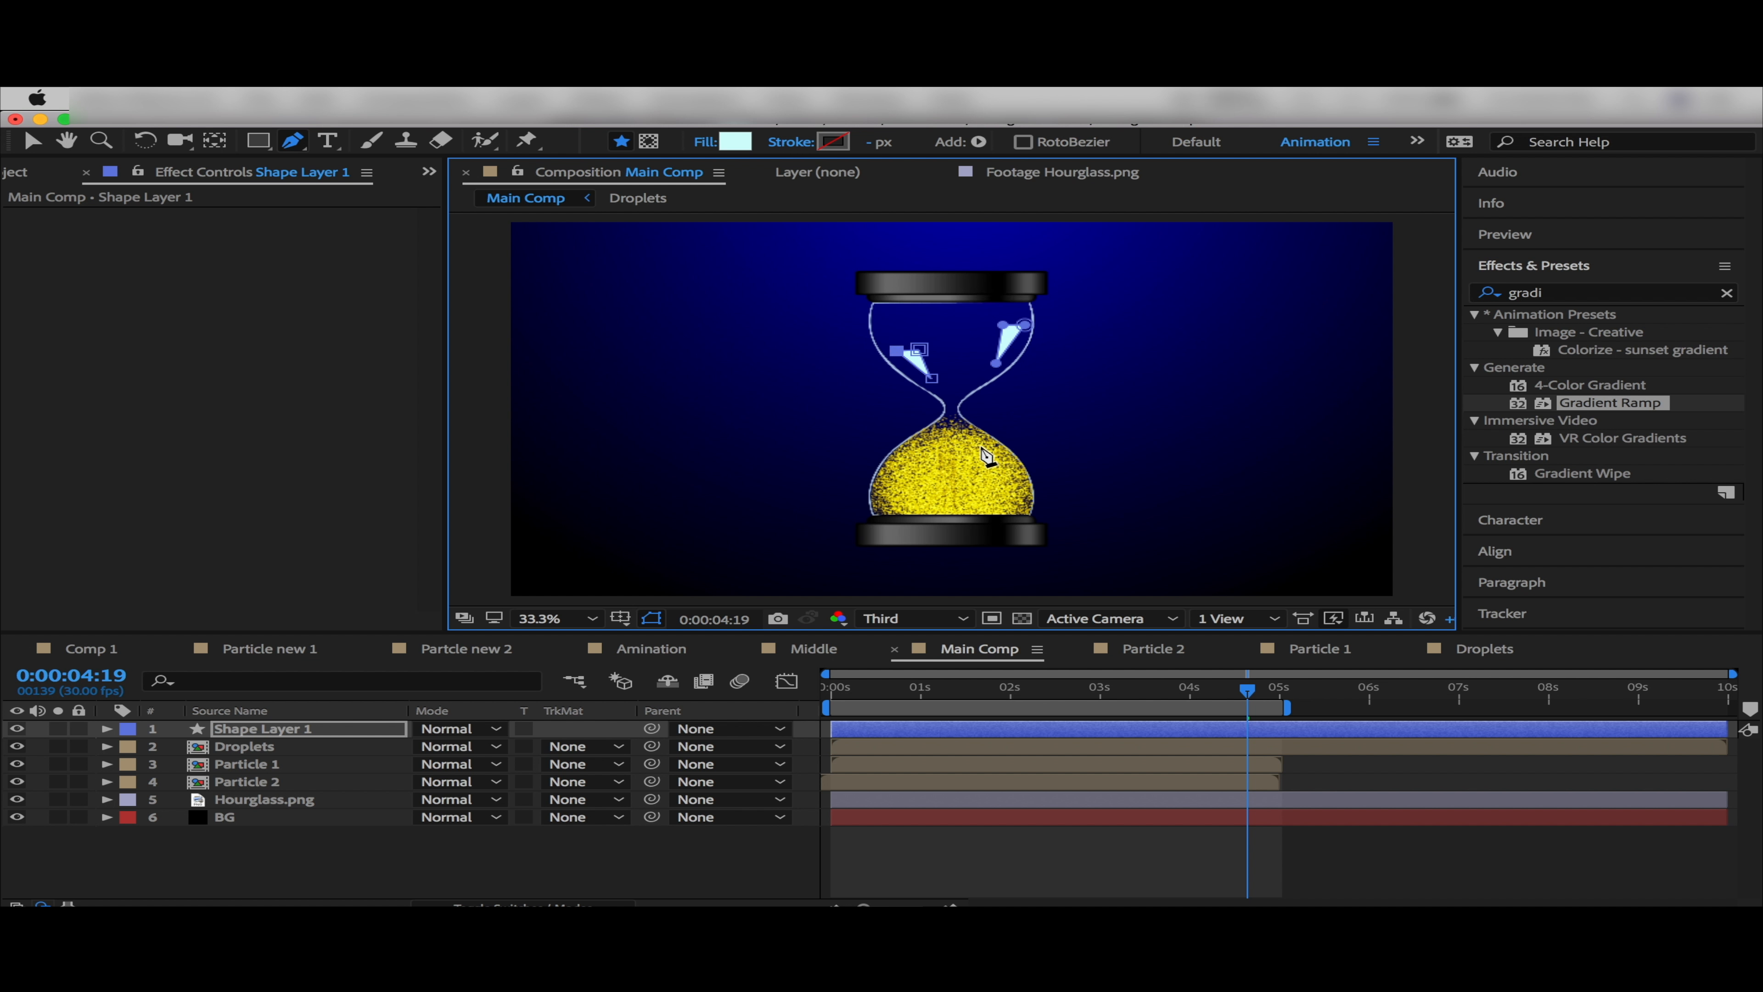
{"action": "left_click", "coordinate": [975, 431]}
{"action": "left_click_drag", "start_coordinate": [1024, 495], "coordinate": [1012, 537]}
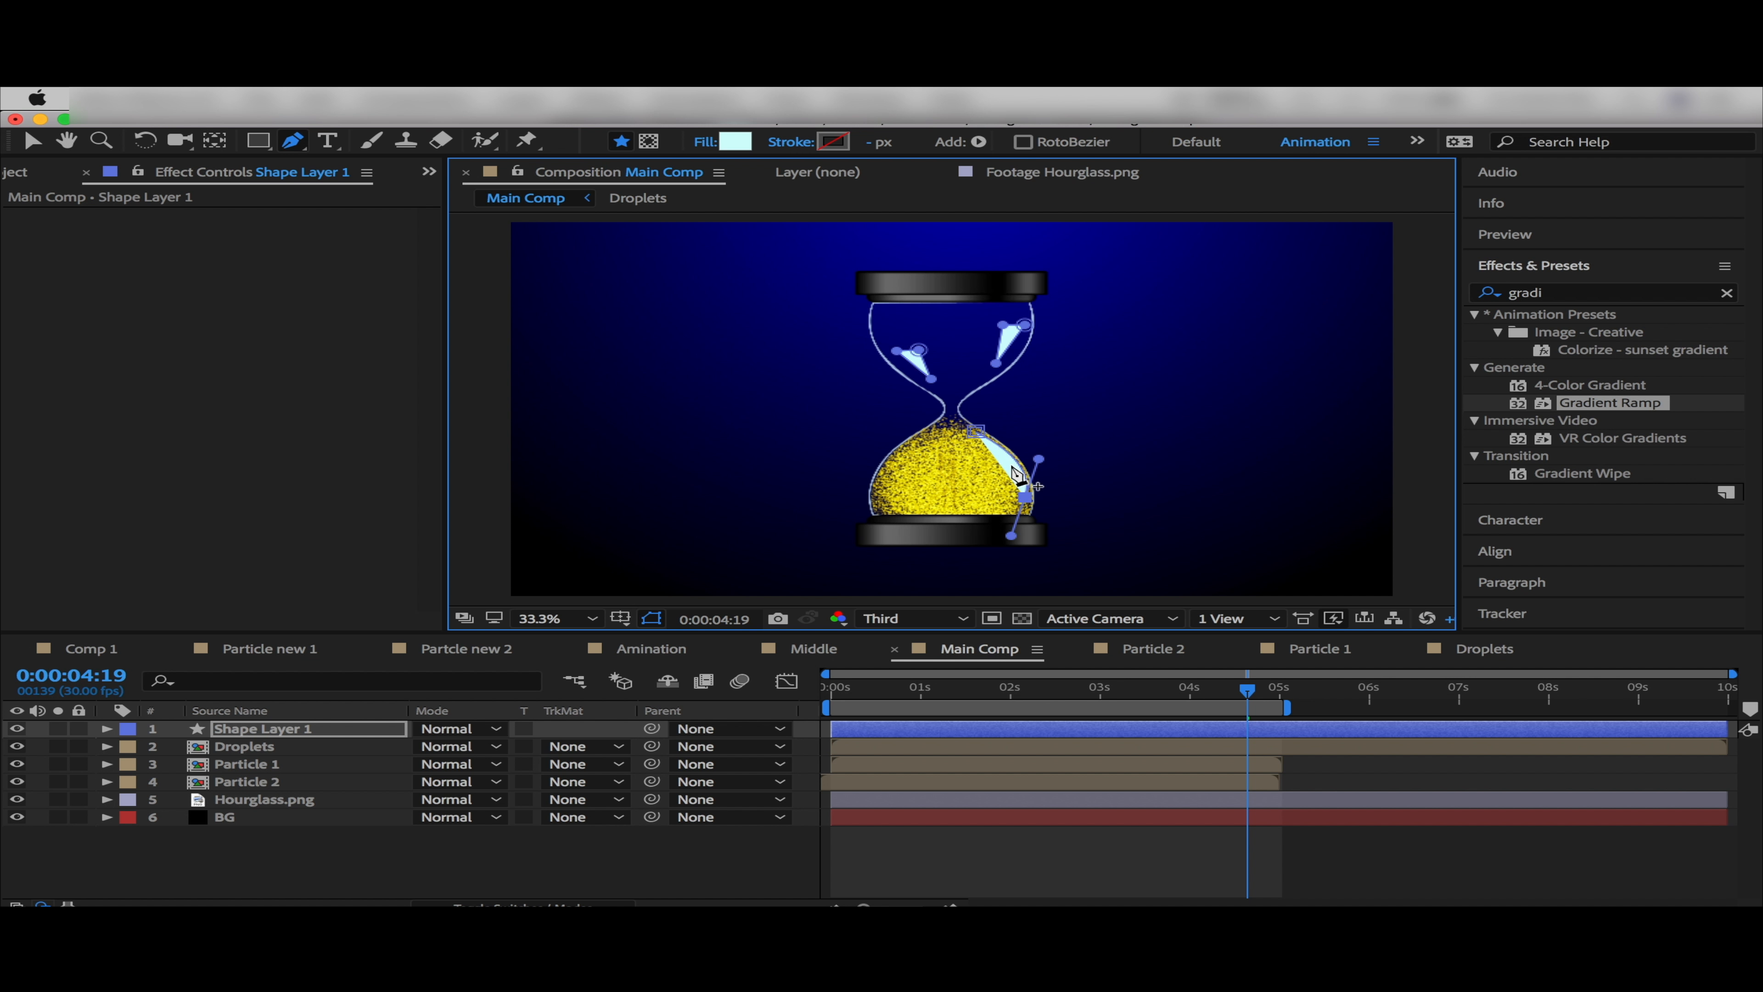
{"action": "left_click", "coordinate": [909, 504]}
{"action": "left_click", "coordinate": [880, 507]}
{"action": "key", "text": "v"}
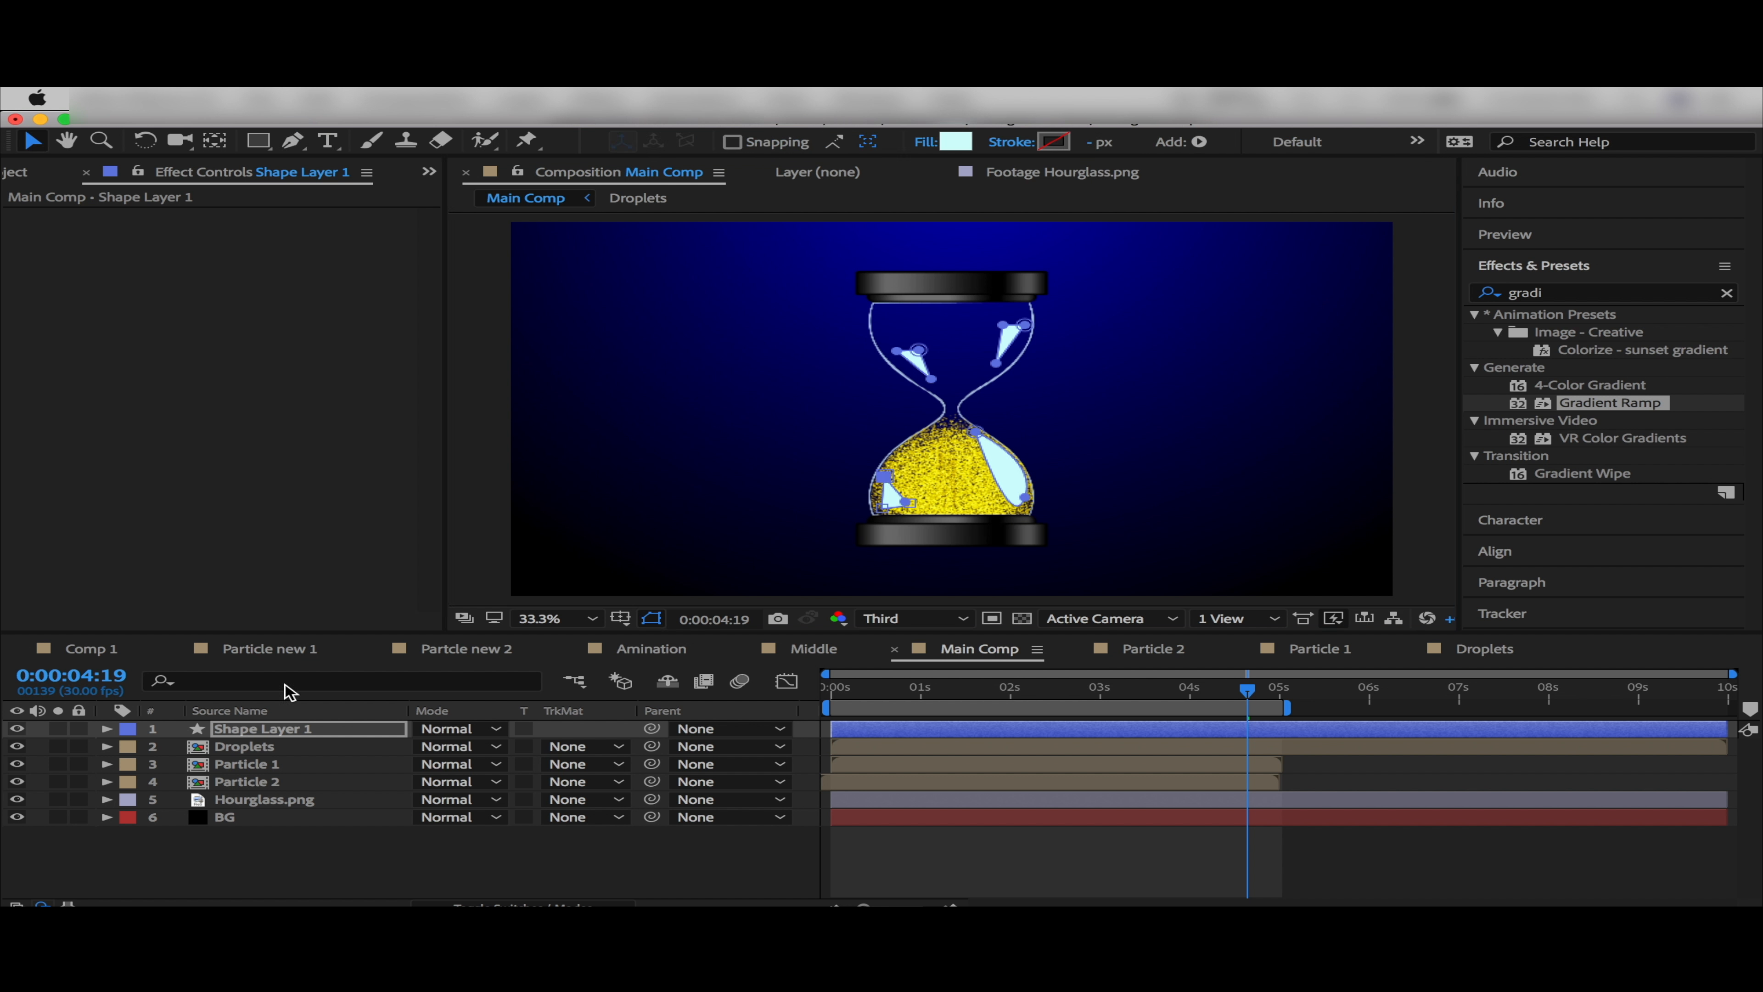
Apply Fast Blur (Legacy) to the reflection shape layer with Blurriness 98
{"action": "double_click", "coordinate": [1583, 297]}
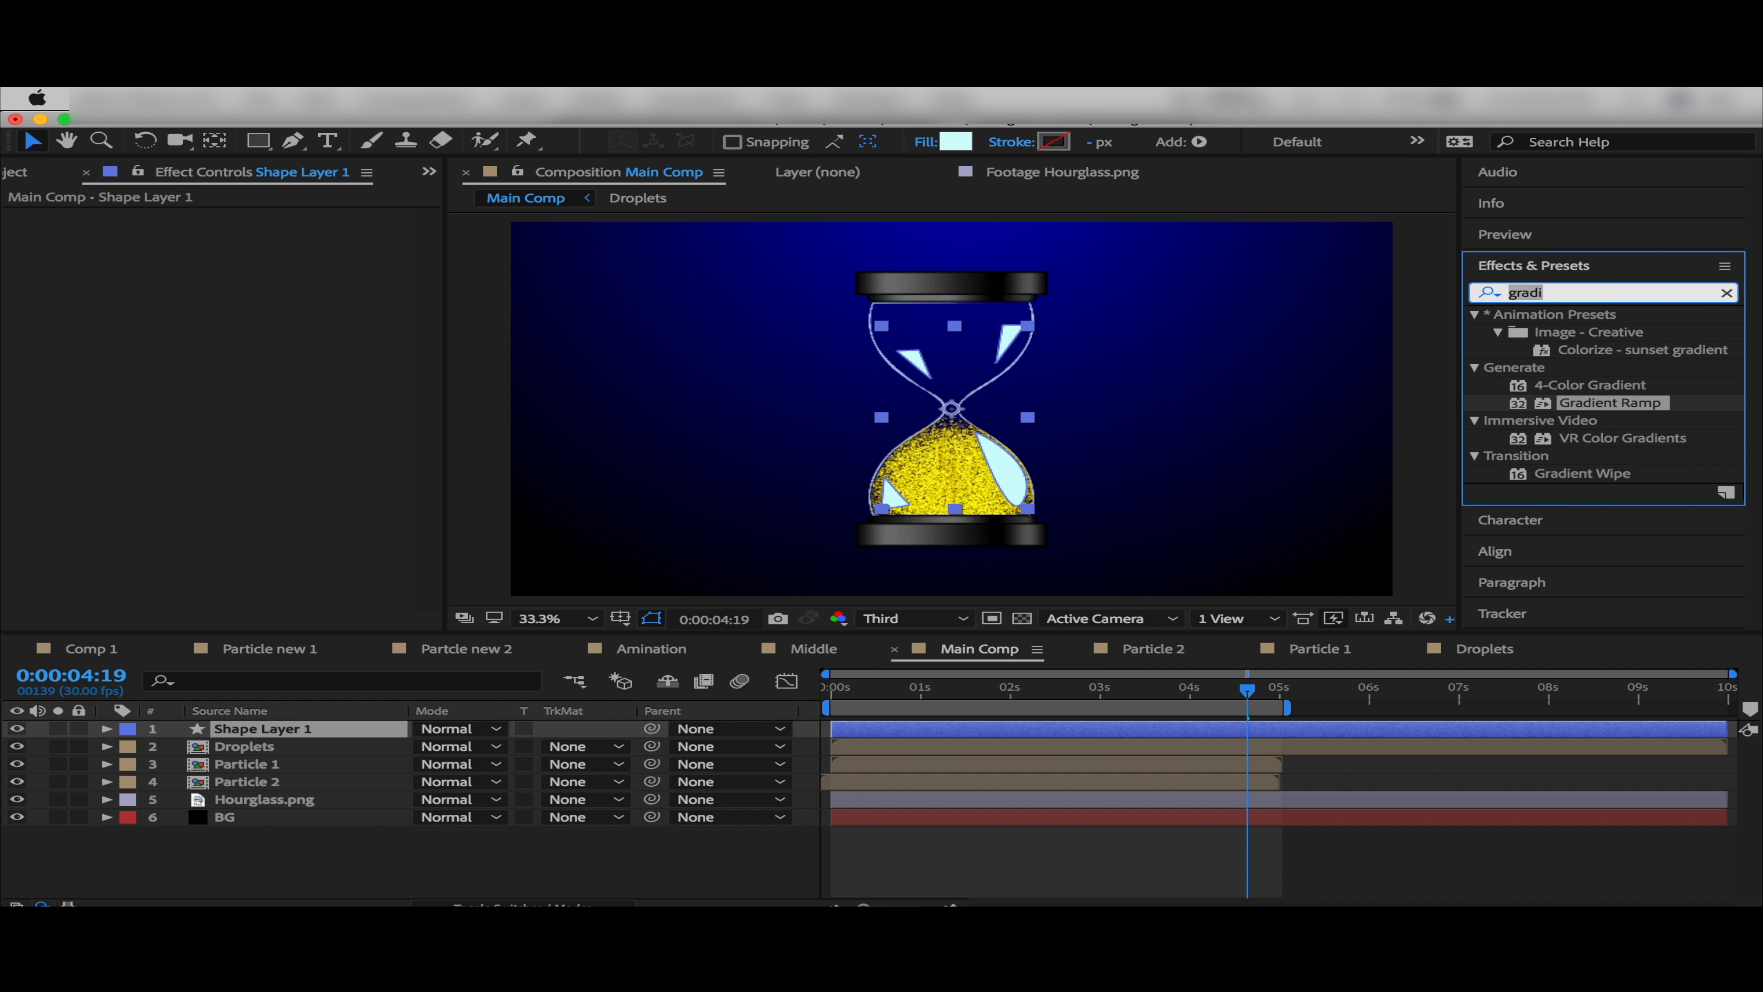
{"action": "type", "text": "fast"}
{"action": "left_click_drag", "start_coordinate": [1594, 455], "coordinate": [433, 272]}
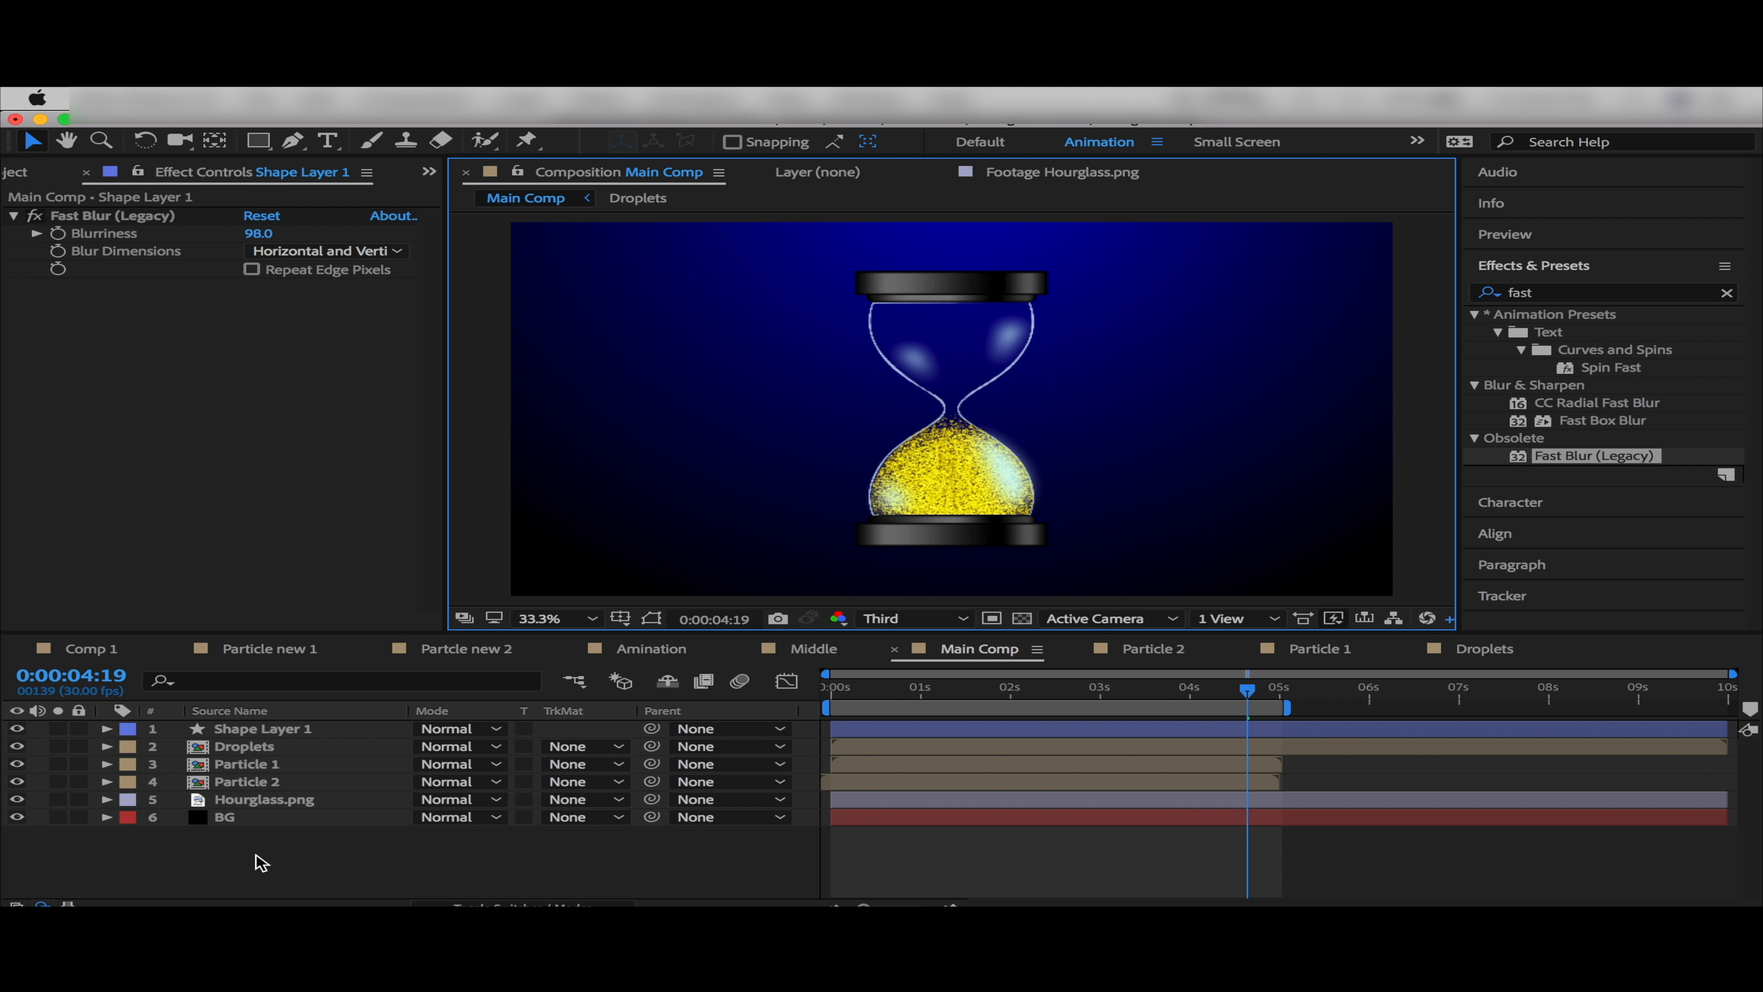
Create a black 3840 × 2160 px solid named Vynl above all the other Main Comp layers
{"action": "right_click", "coordinate": [198, 861]}
{"action": "mouse_move", "coordinate": [339, 690]}
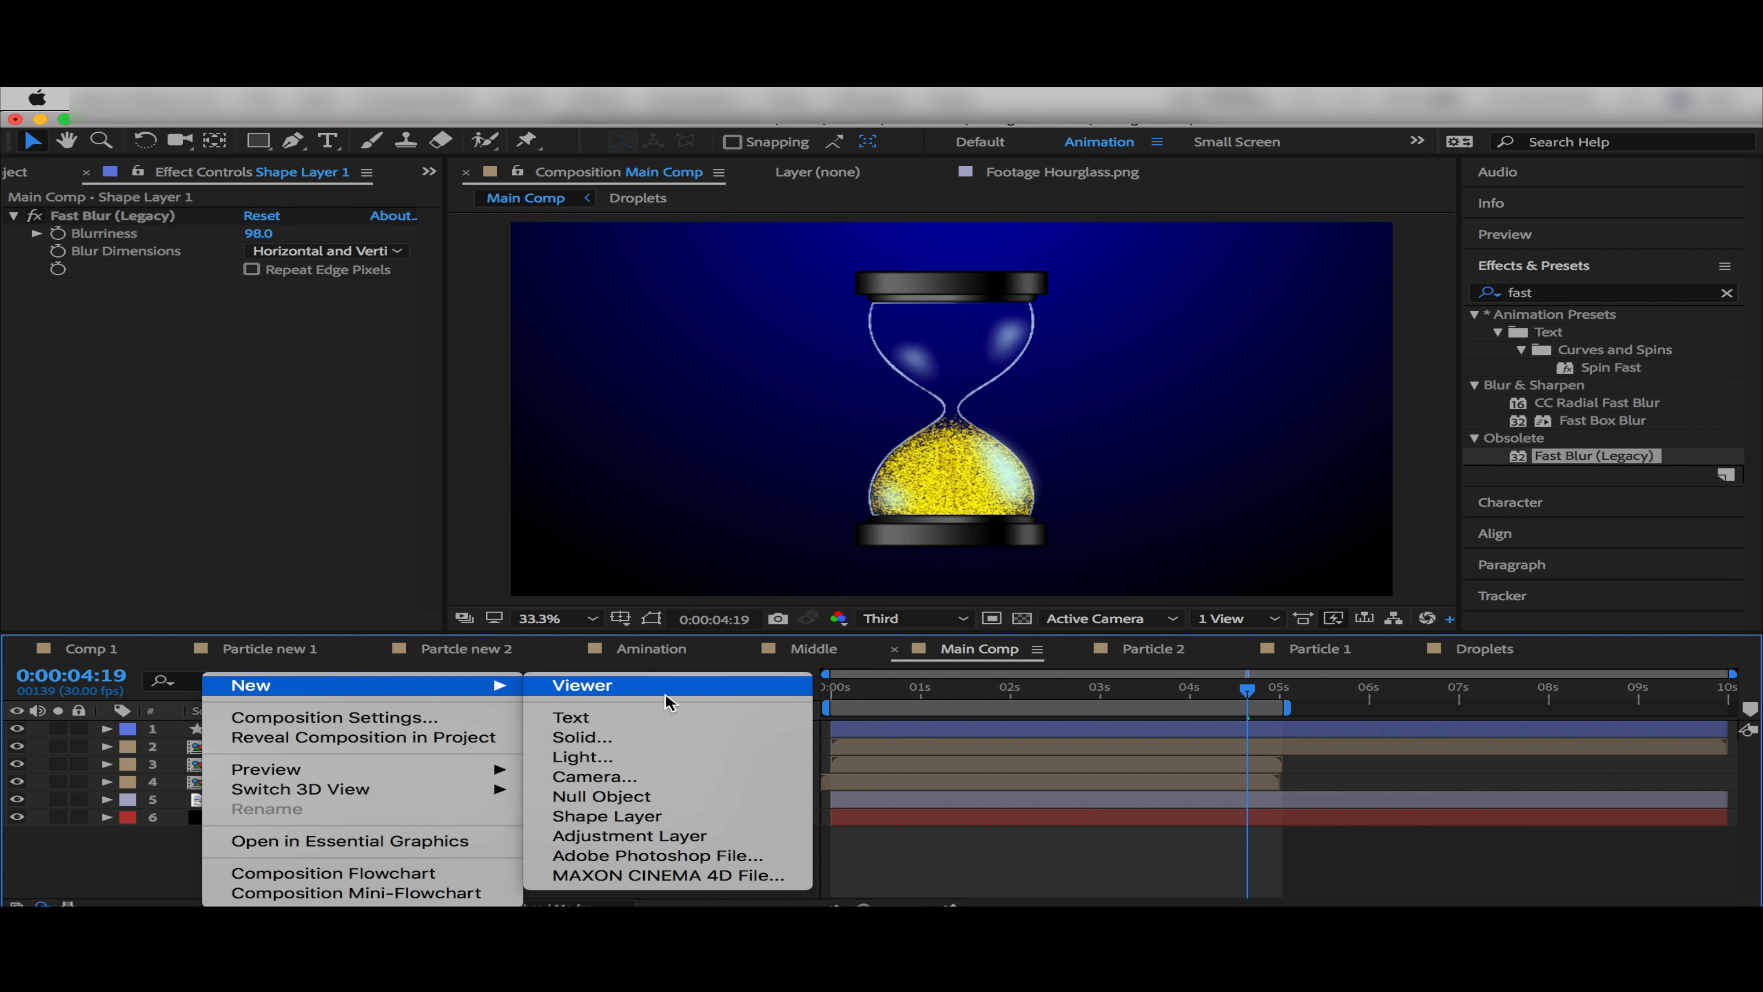
{"action": "left_click", "coordinate": [583, 737]}
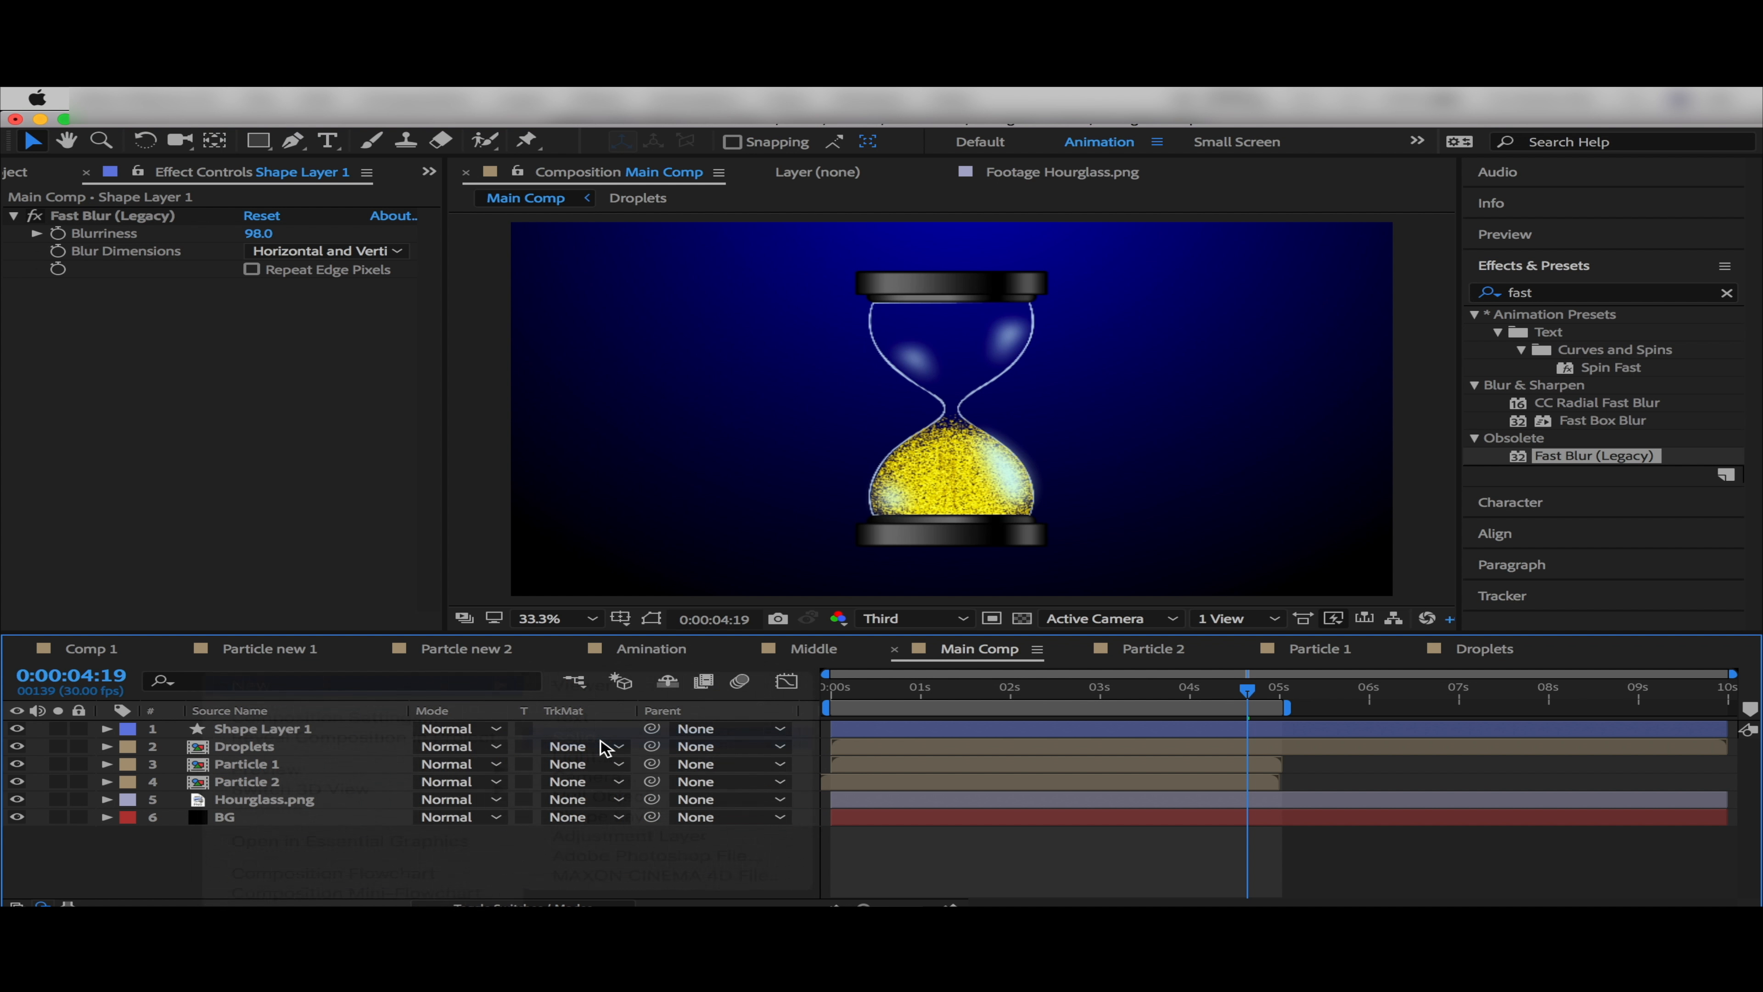
{"action": "type", "text": "Vynl"}
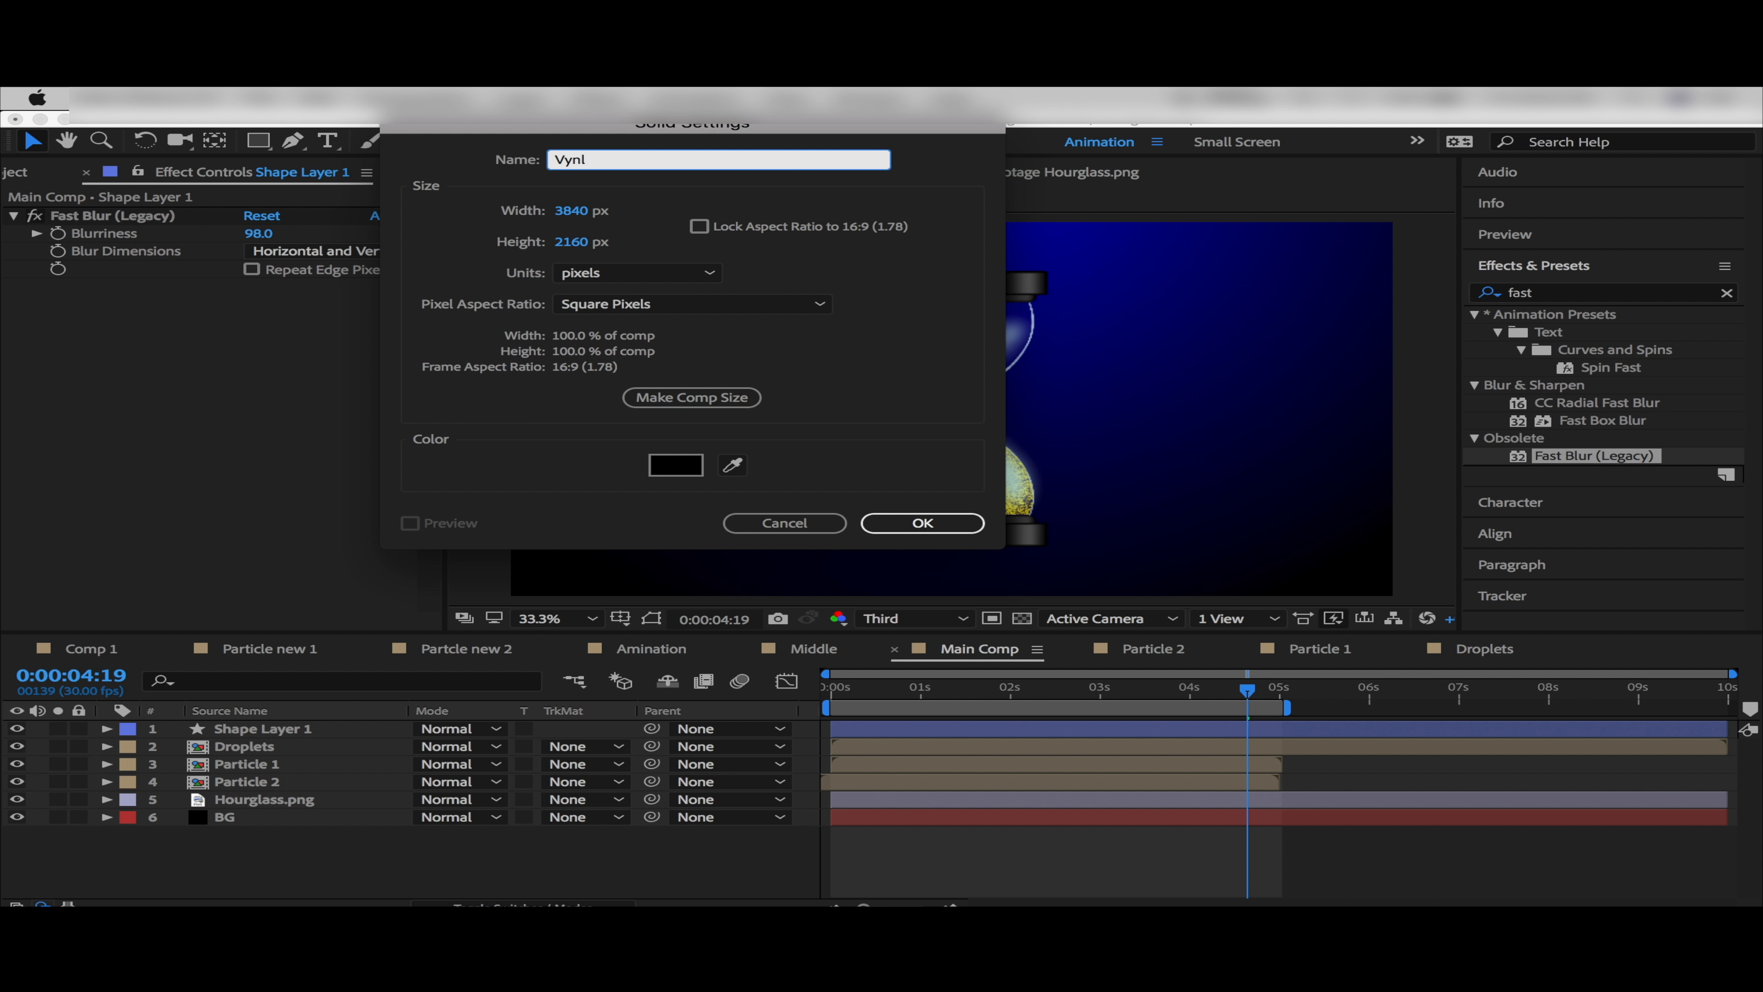
{"action": "left_click", "coordinate": [927, 525]}
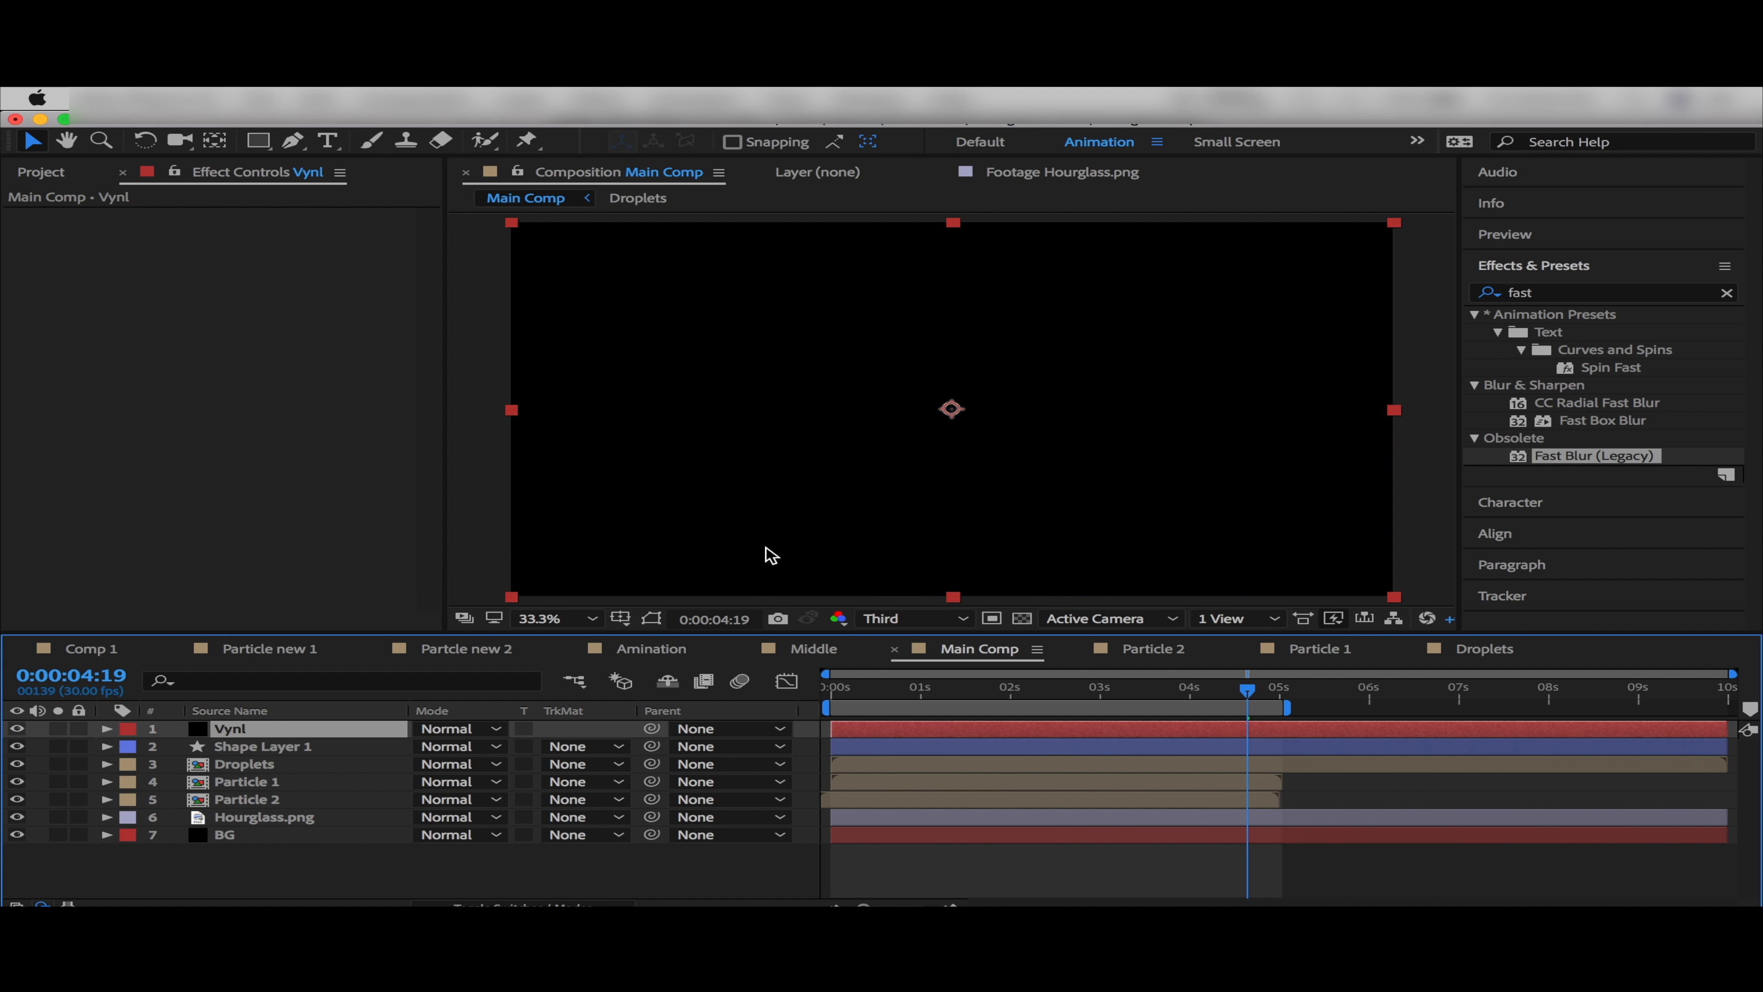
Add a full-frame elliptical mask to the Vynl layer, set to Subtract with a mask feather of 495 pixels
{"action": "left_click", "coordinate": [259, 142]}
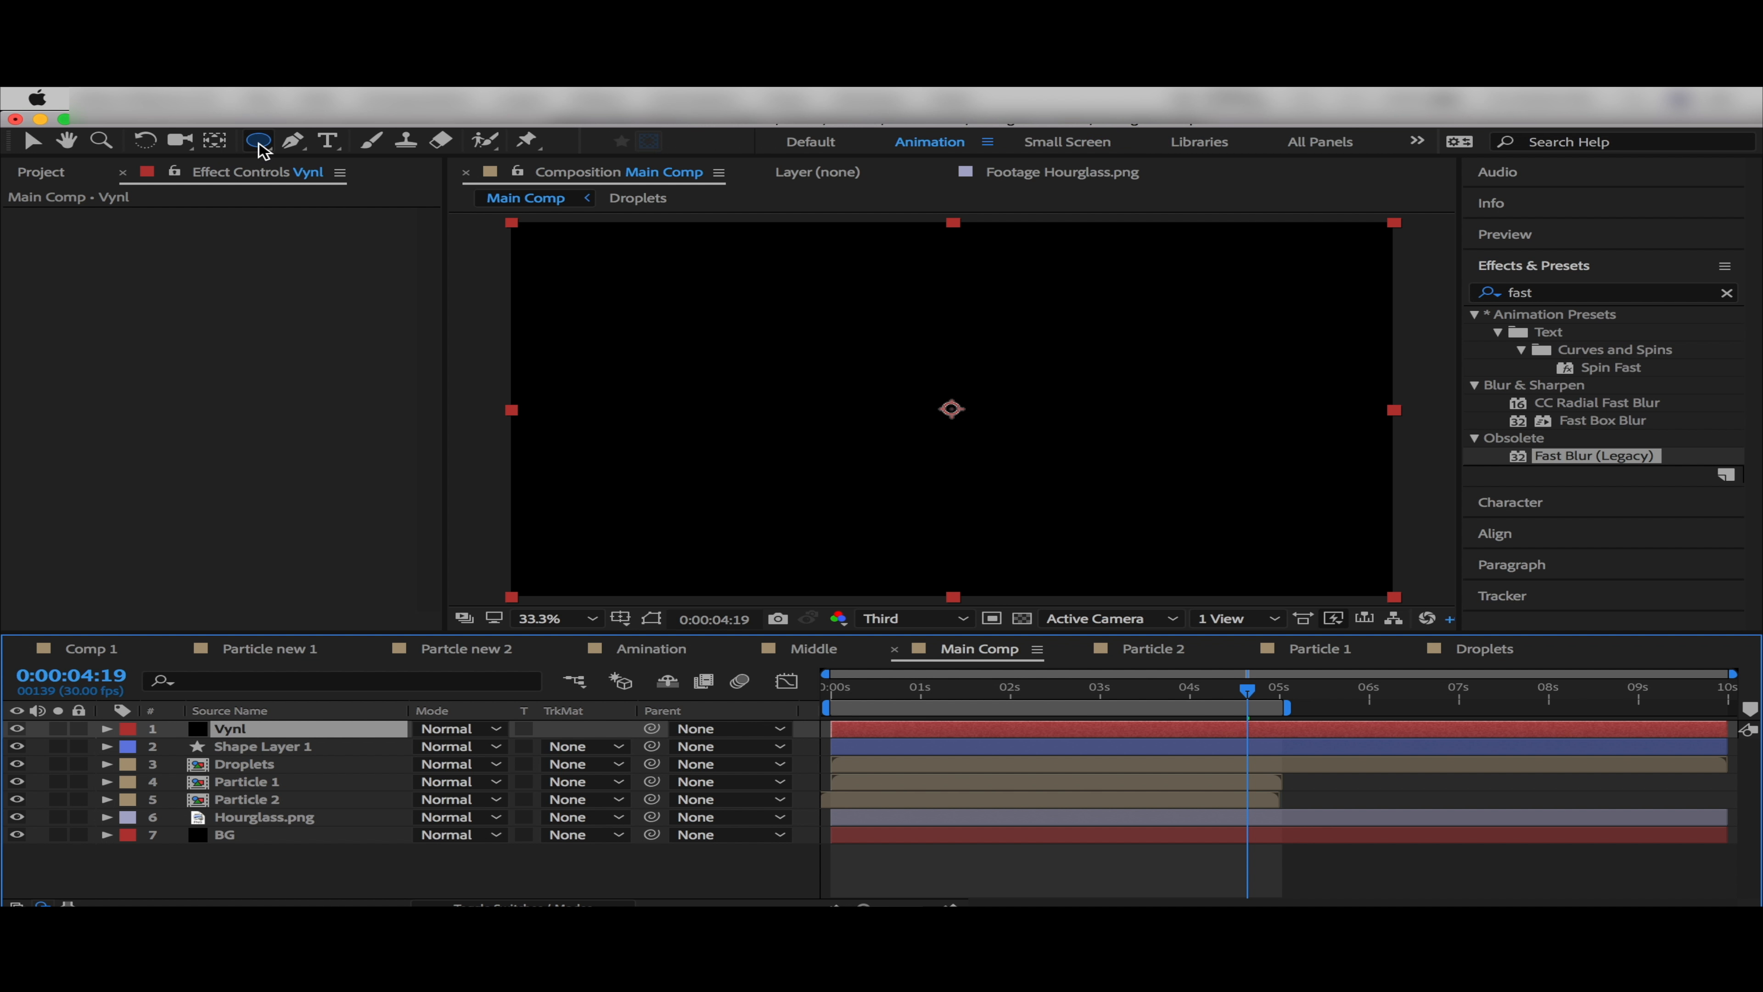
{"action": "double_click", "coordinate": [260, 143]}
{"action": "left_click", "coordinate": [455, 764]}
{"action": "left_click", "coordinate": [473, 817]}
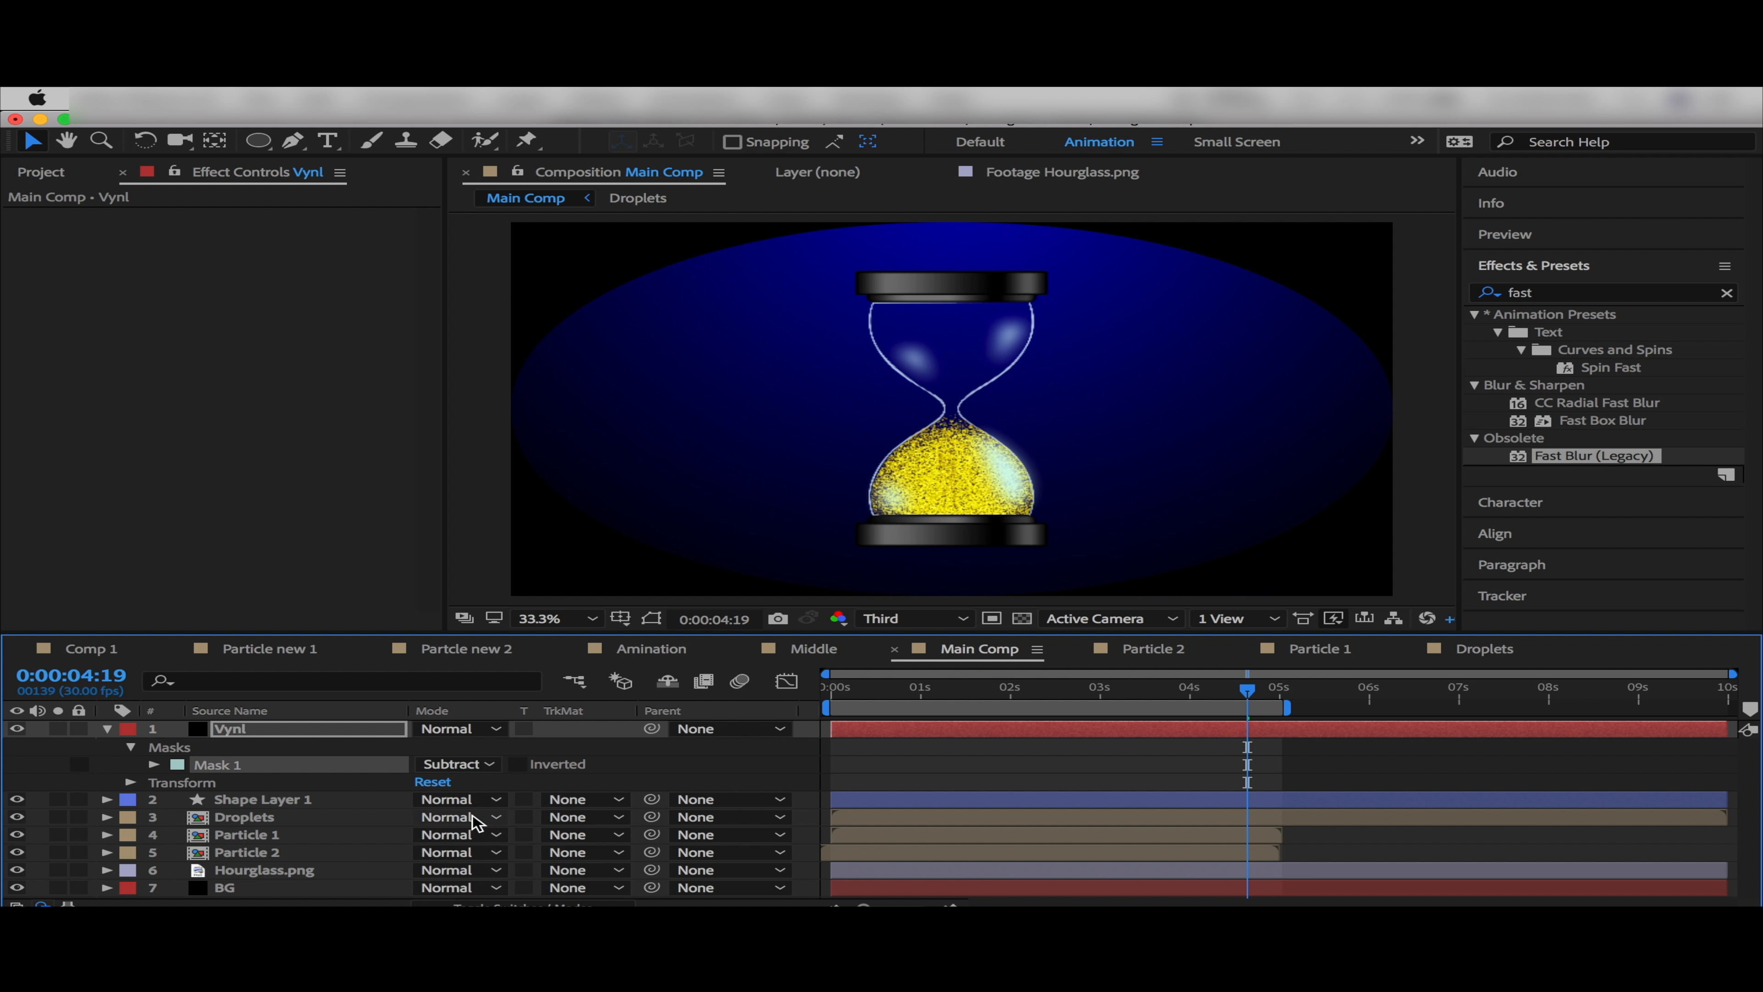
{"action": "left_click", "coordinate": [155, 764]}
{"action": "left_click", "coordinate": [449, 800]}
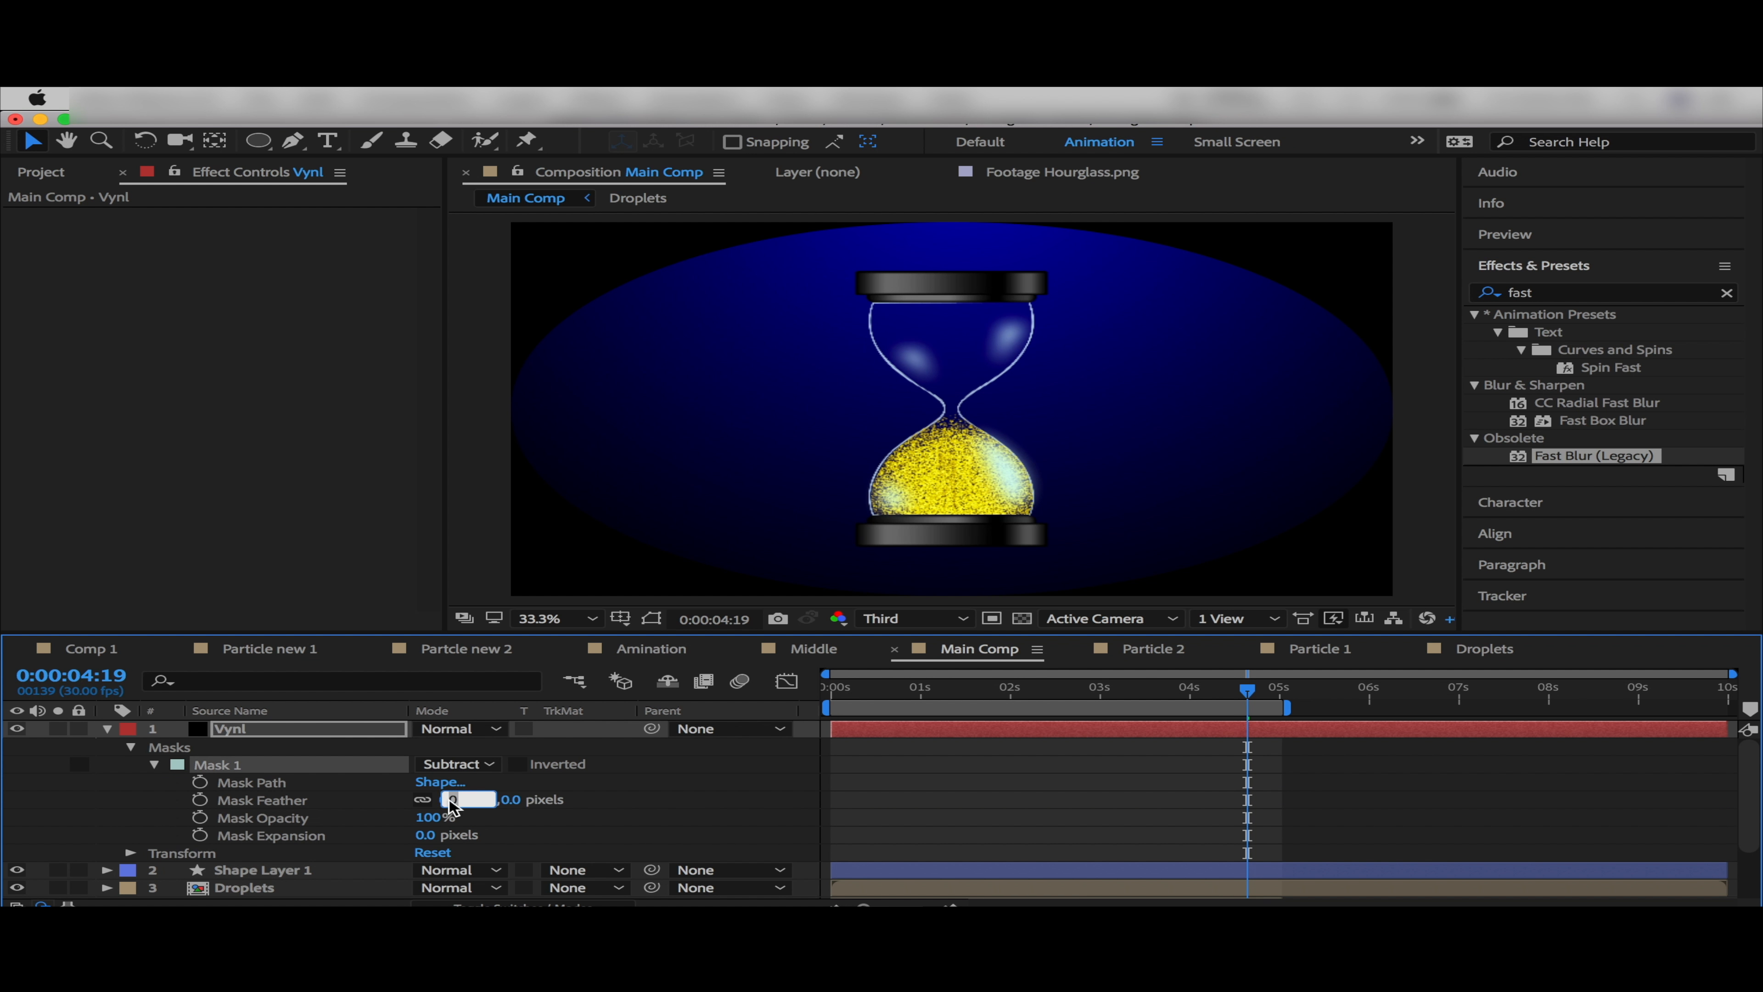
{"action": "key", "text": "Return"}
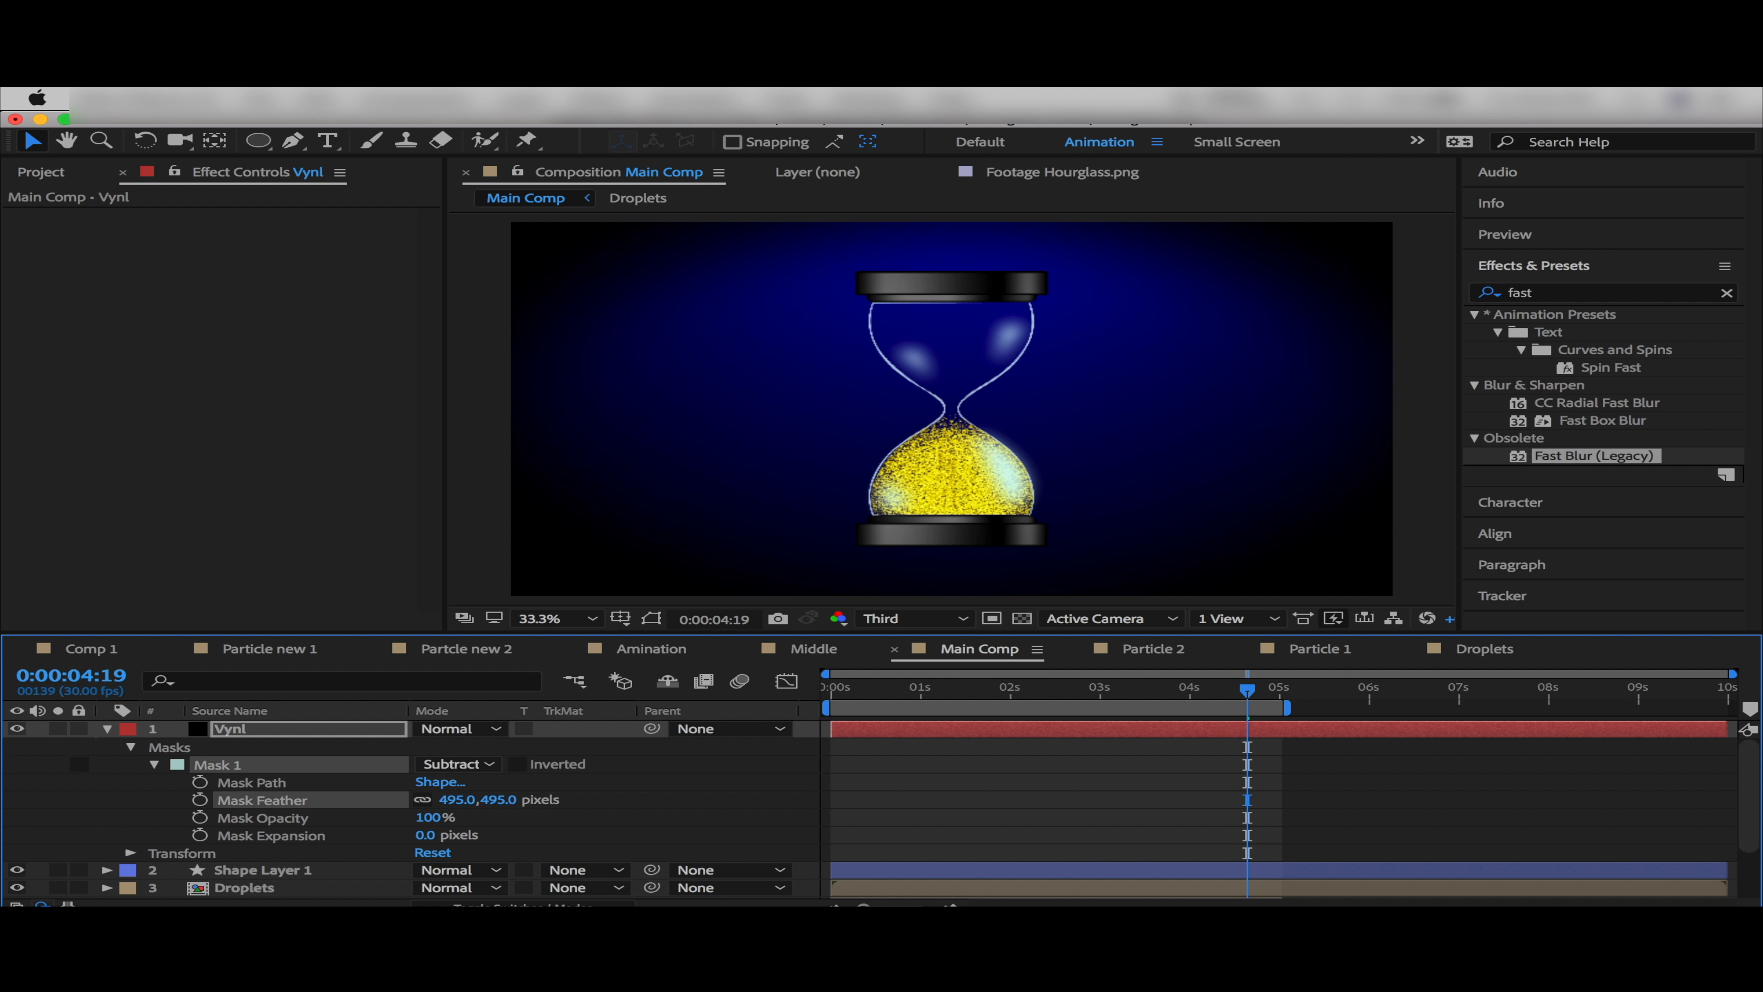
Set the Vynl layer's opacity to 49% and preview the result at another point in the timeline
{"action": "left_click", "coordinate": [289, 732]}
{"action": "key", "text": "t"}
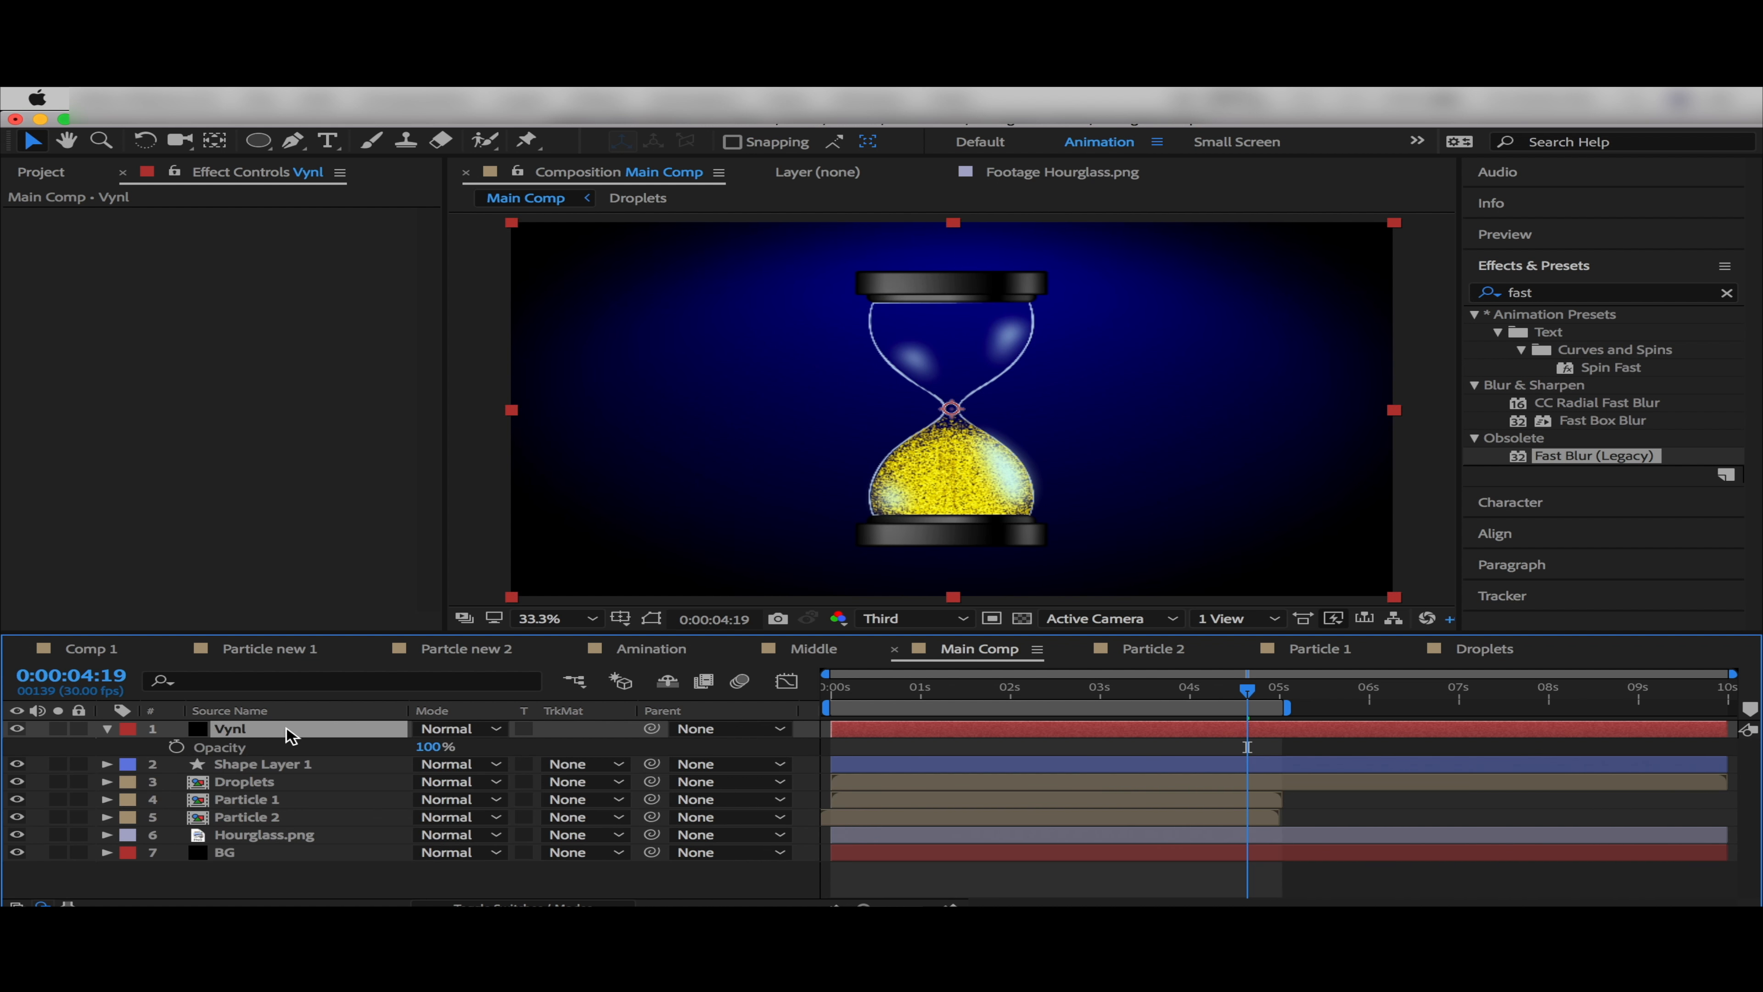
{"action": "left_click", "coordinate": [427, 749]}
{"action": "key", "text": "Return"}
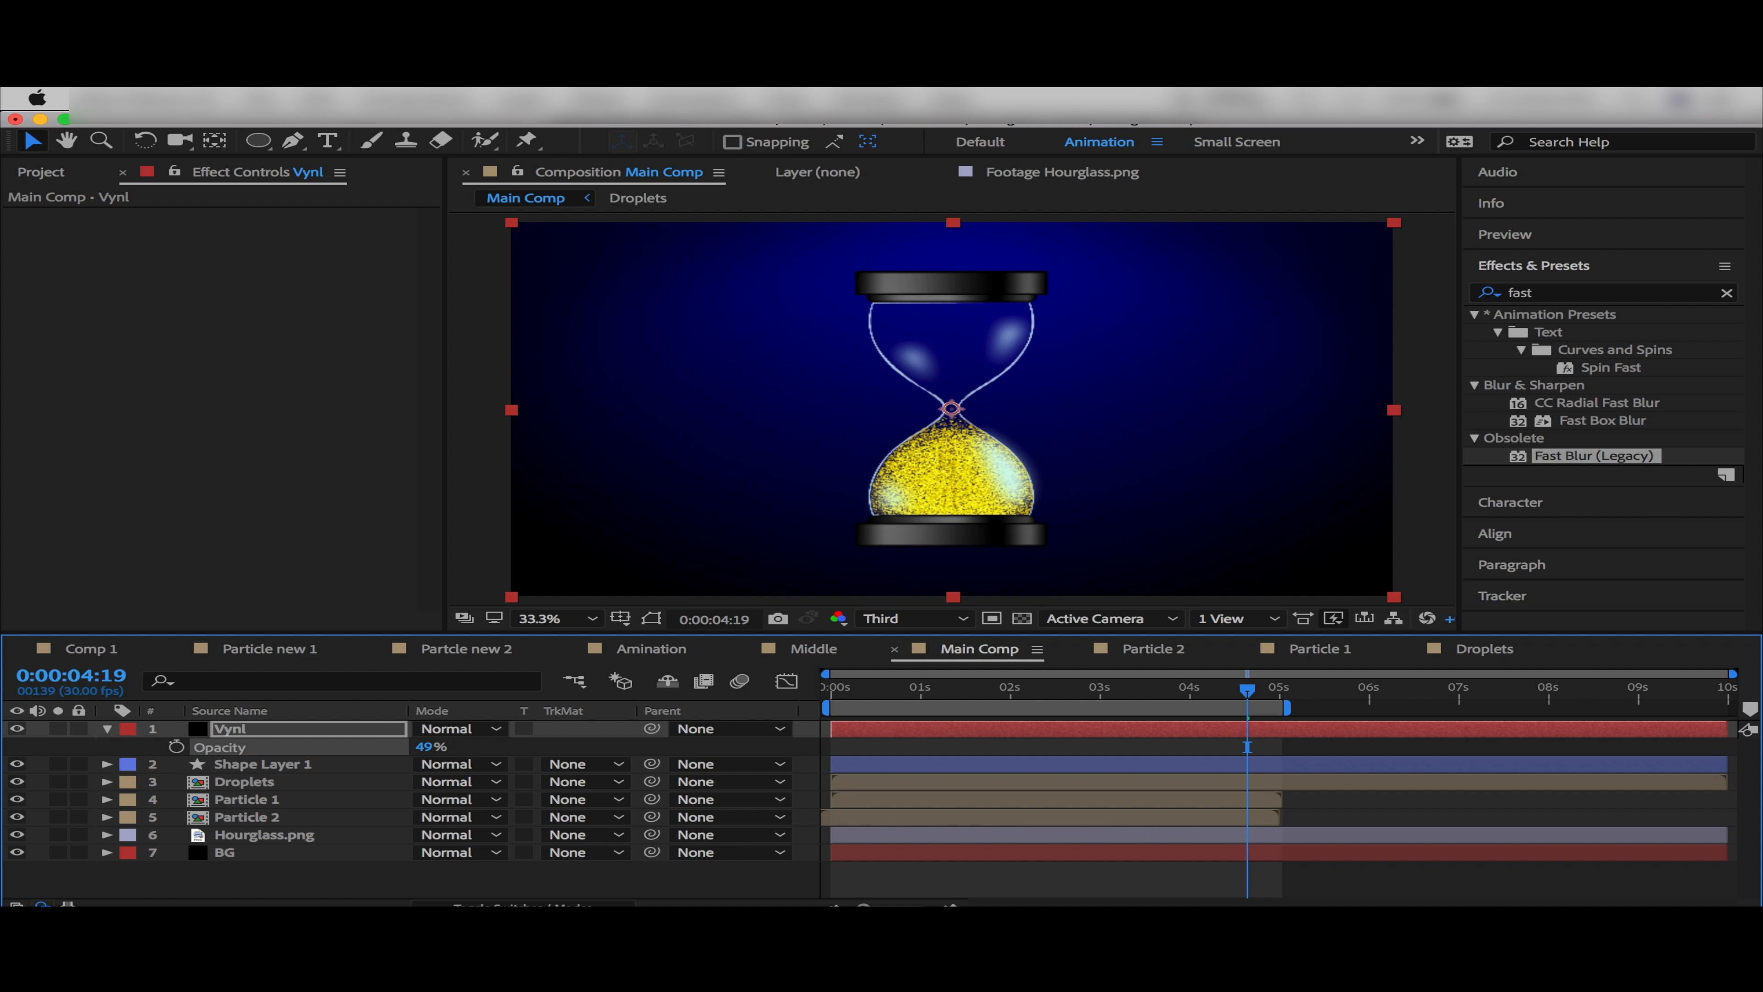
{"action": "left_click", "coordinate": [352, 878]}
{"action": "left_click_drag", "start_coordinate": [1248, 693], "coordinate": [1182, 799]}
{"action": "left_click", "coordinate": [106, 728]}
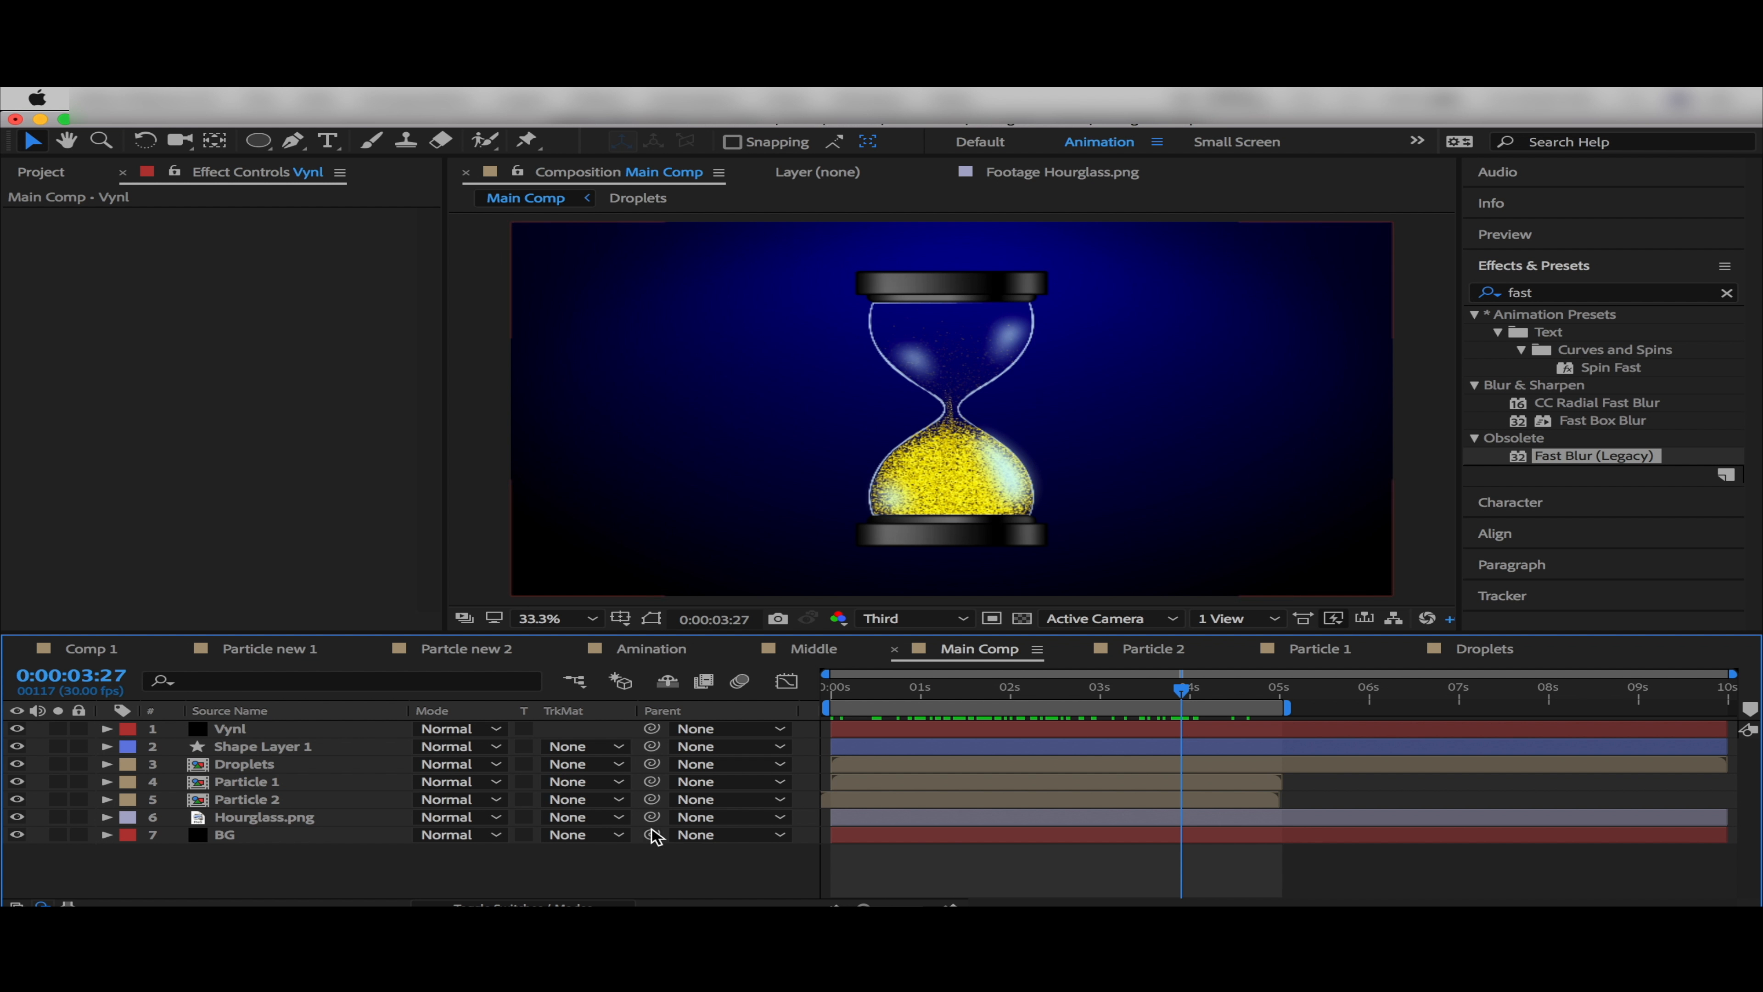
Enable 3D for Hourglass.png, Particle 2, Particle 1, Droplets and Shape Layer 1
{"action": "left_click", "coordinate": [571, 904]}
{"action": "left_click", "coordinate": [568, 817]}
{"action": "left_click", "coordinate": [569, 798]}
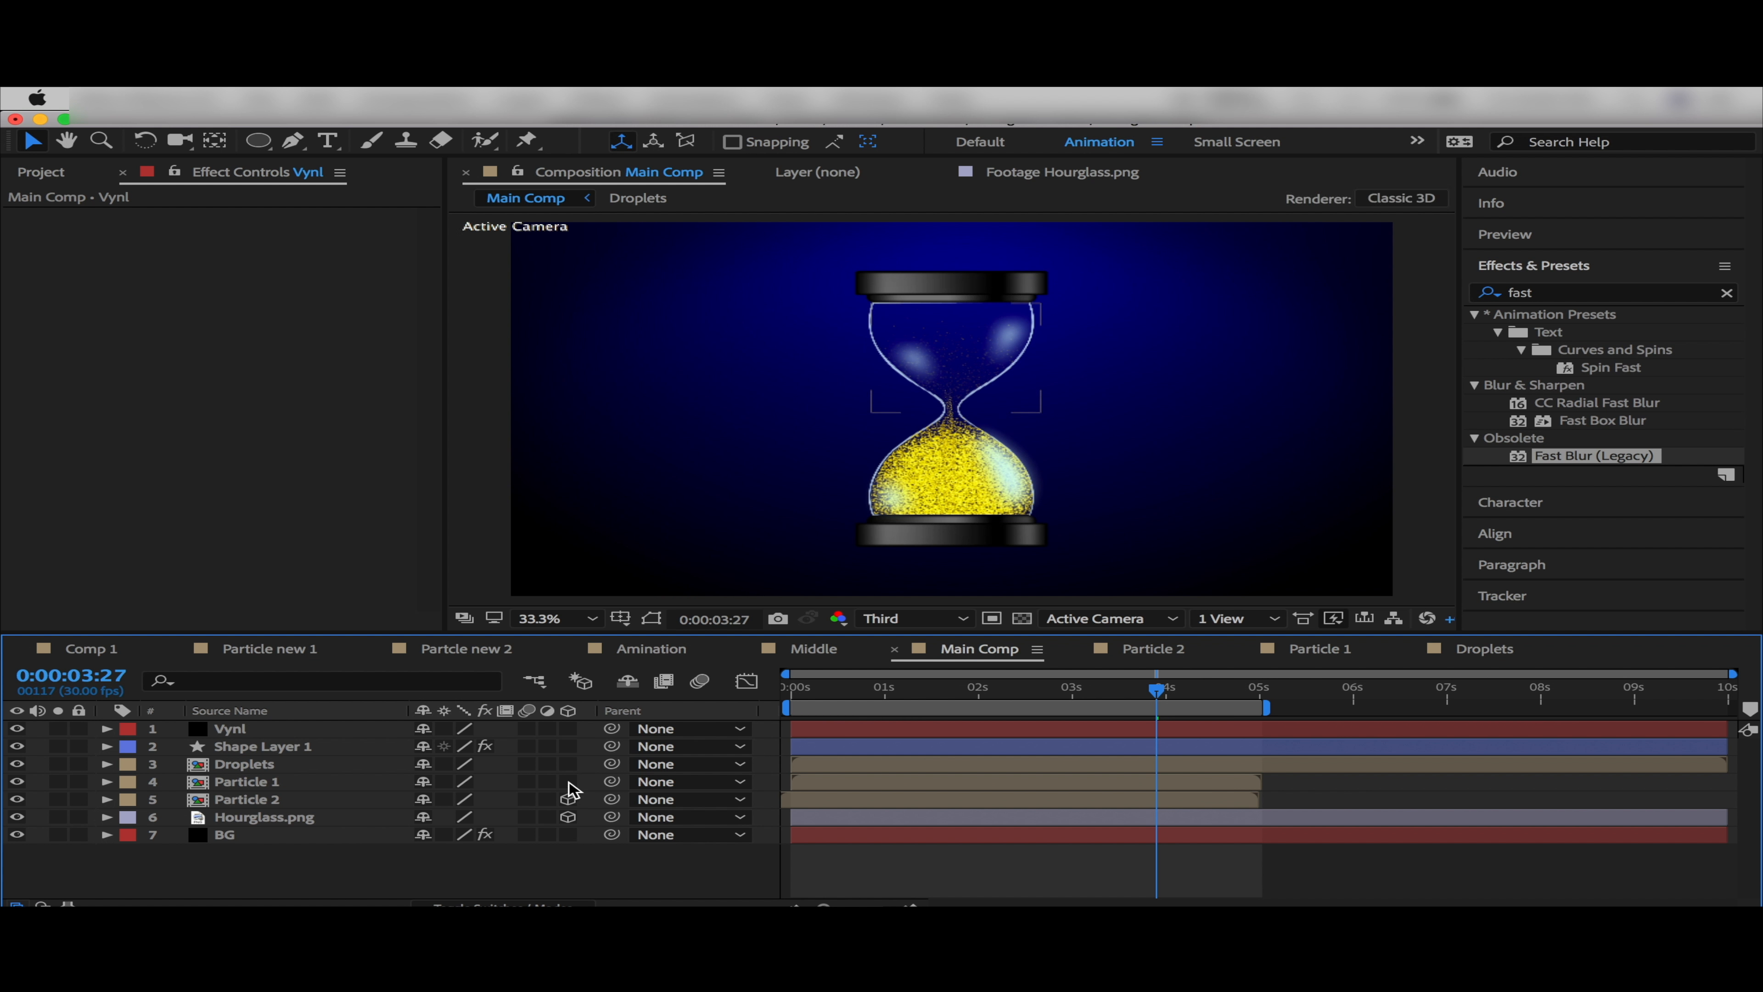
Create a two-node 28mm camera named Camera 1 and place it directly below the Vynl layer
{"action": "right_click", "coordinate": [346, 882]}
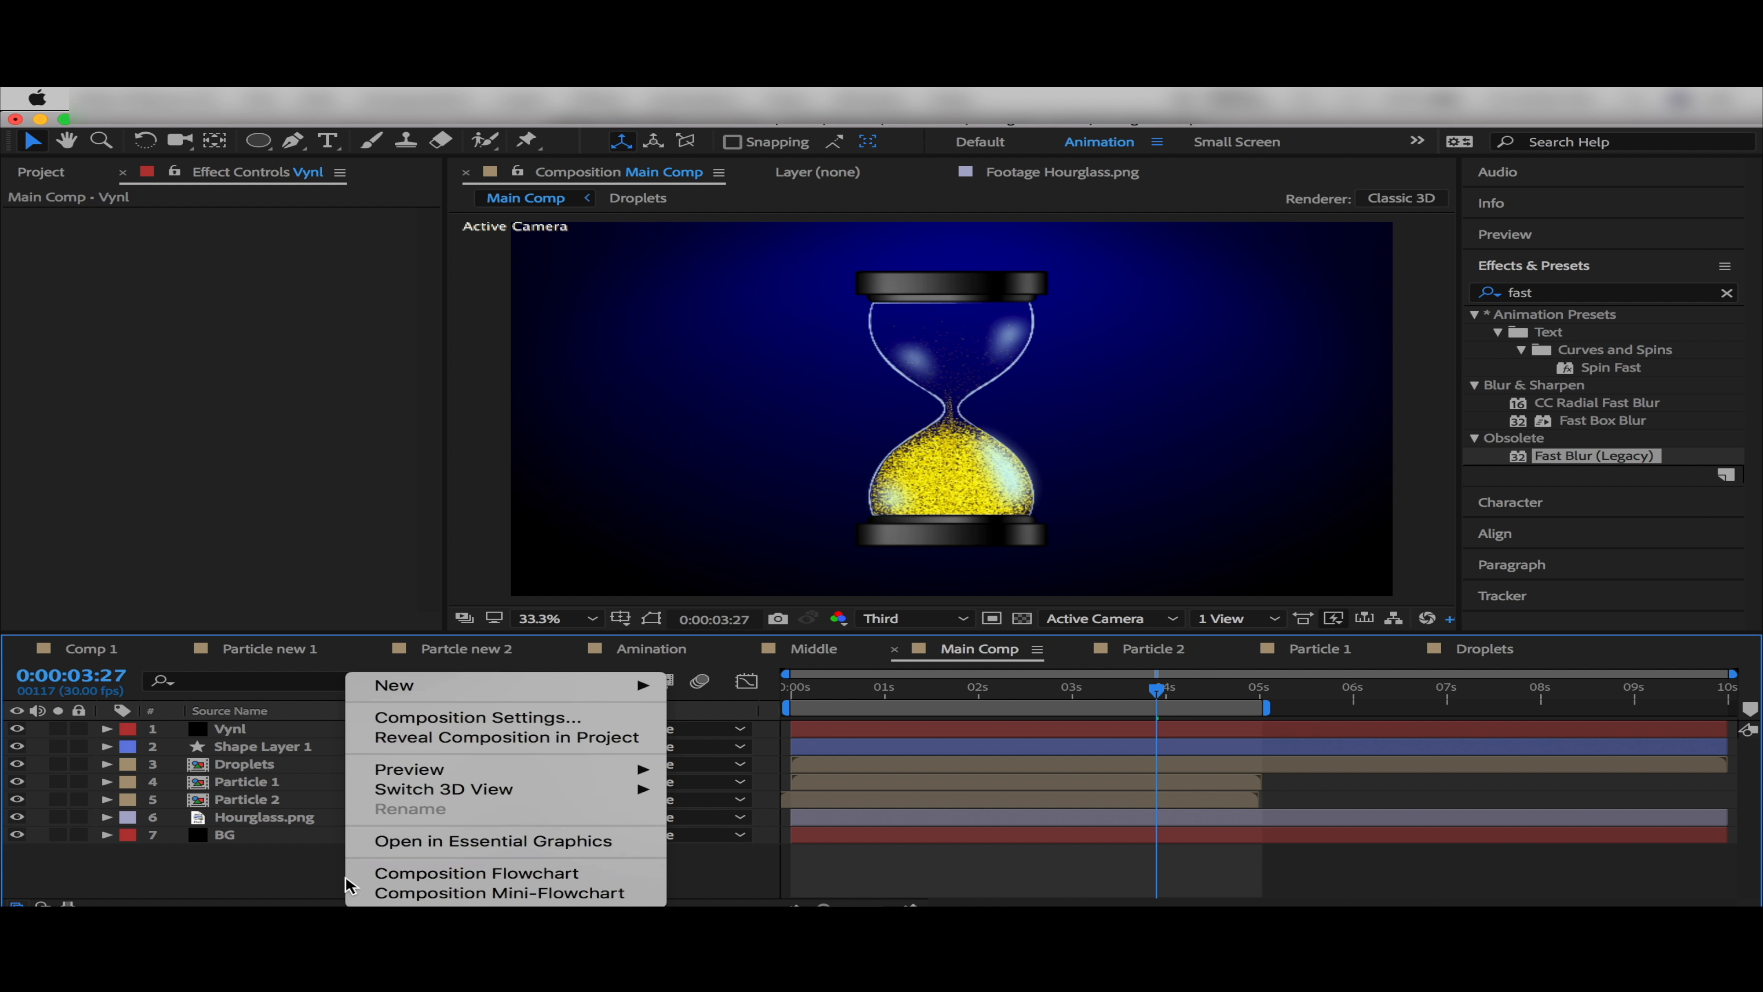
{"action": "mouse_move", "coordinate": [427, 687]}
{"action": "left_click", "coordinate": [721, 776]}
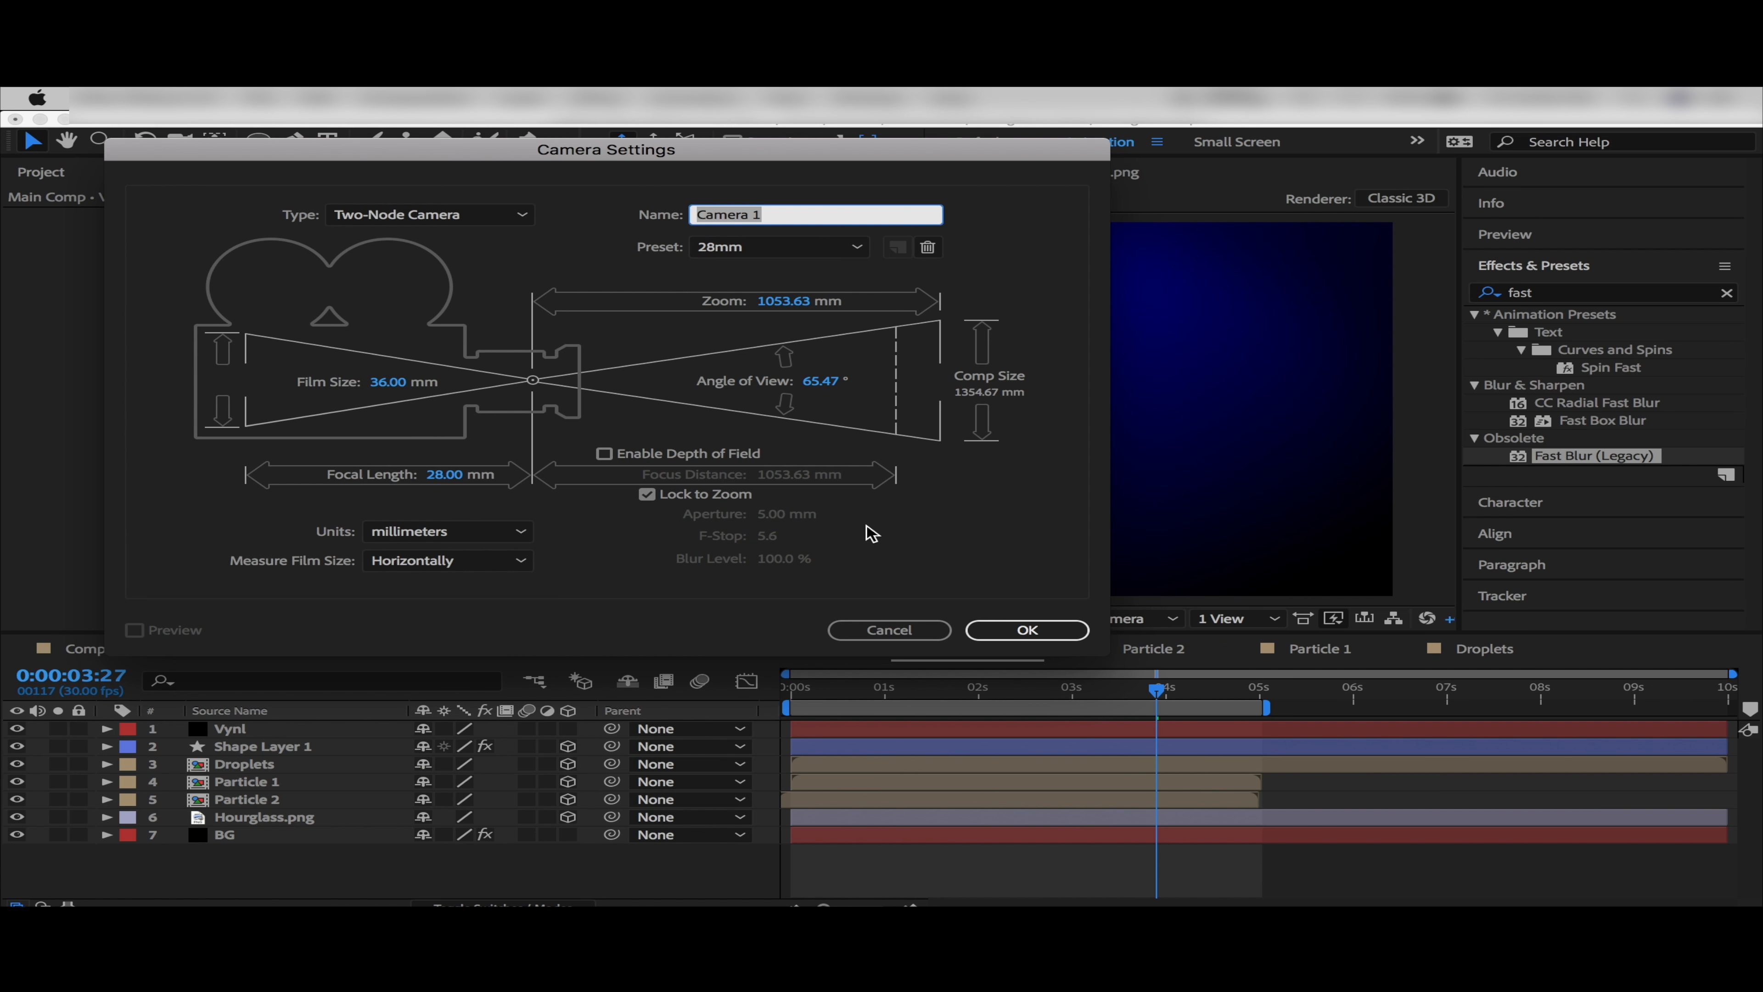
{"action": "left_click", "coordinate": [1027, 629]}
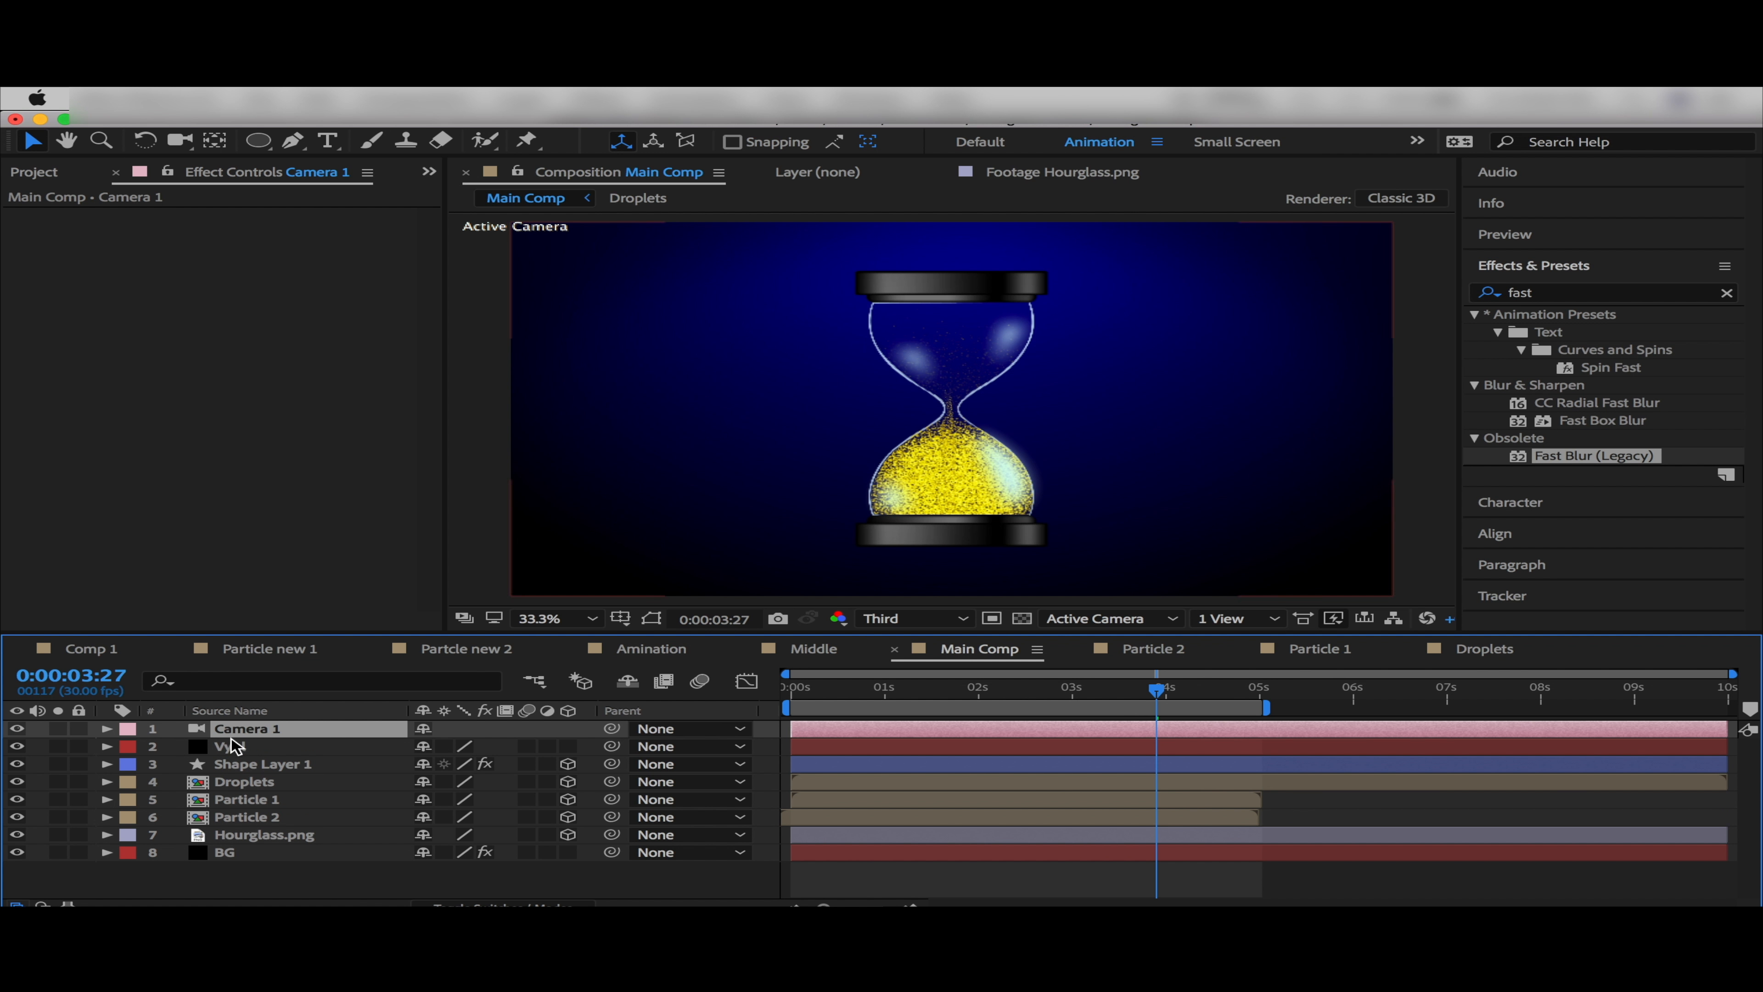
{"action": "left_click_drag", "start_coordinate": [247, 728], "coordinate": [240, 755]}
Shift the Droplets, Particle 1 and Particle 2 layers together so that Droplets and Particle 1 start at 0:00:00:16
{"action": "left_click", "coordinate": [244, 781]}
{"action": "key", "text": "Home"}
{"action": "left_click", "coordinate": [247, 818], "text": "shift"}
{"action": "left_click_drag", "start_coordinate": [878, 785], "coordinate": [897, 784]}
{"action": "left_click_drag", "start_coordinate": [824, 906], "coordinate": [862, 906]}
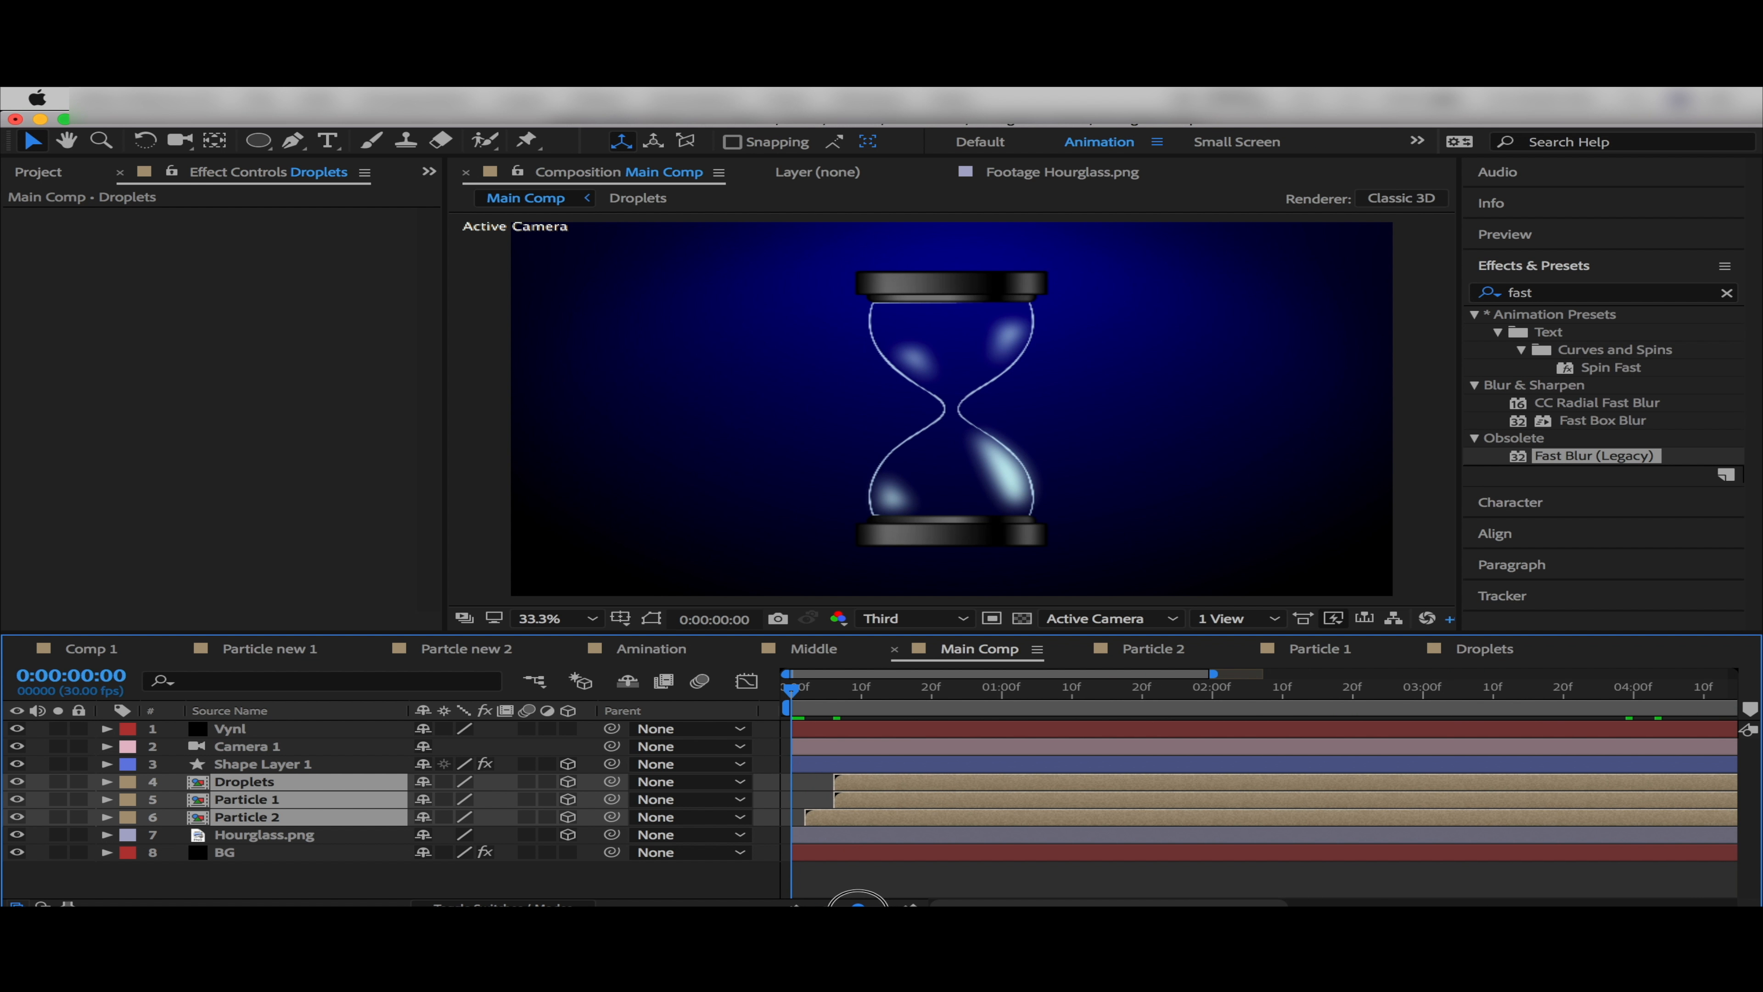
{"action": "left_click_drag", "start_coordinate": [869, 784], "coordinate": [932, 784]}
{"action": "left_click_drag", "start_coordinate": [792, 689], "coordinate": [888, 689]}
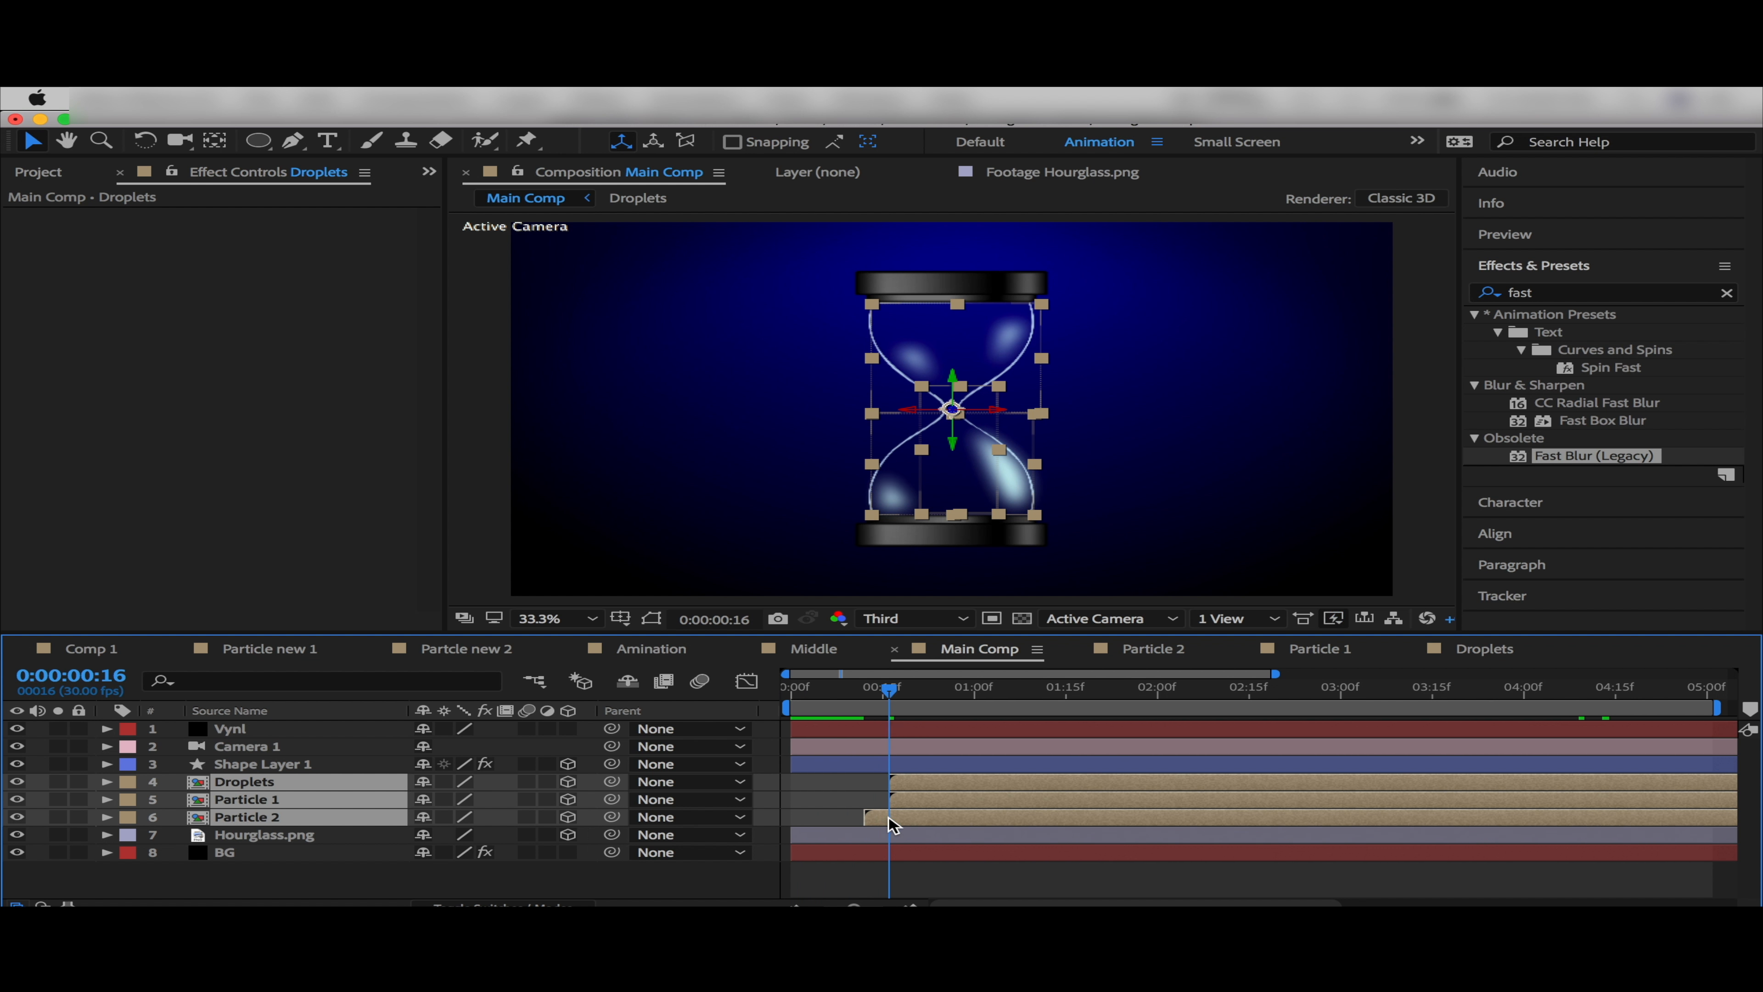
Keyframe Camera 1's Position at 0:00:00:16, and pull its Z position back to -10466.7 at 0:00:00:00
{"action": "key", "text": "Home"}
{"action": "left_click", "coordinate": [248, 746]}
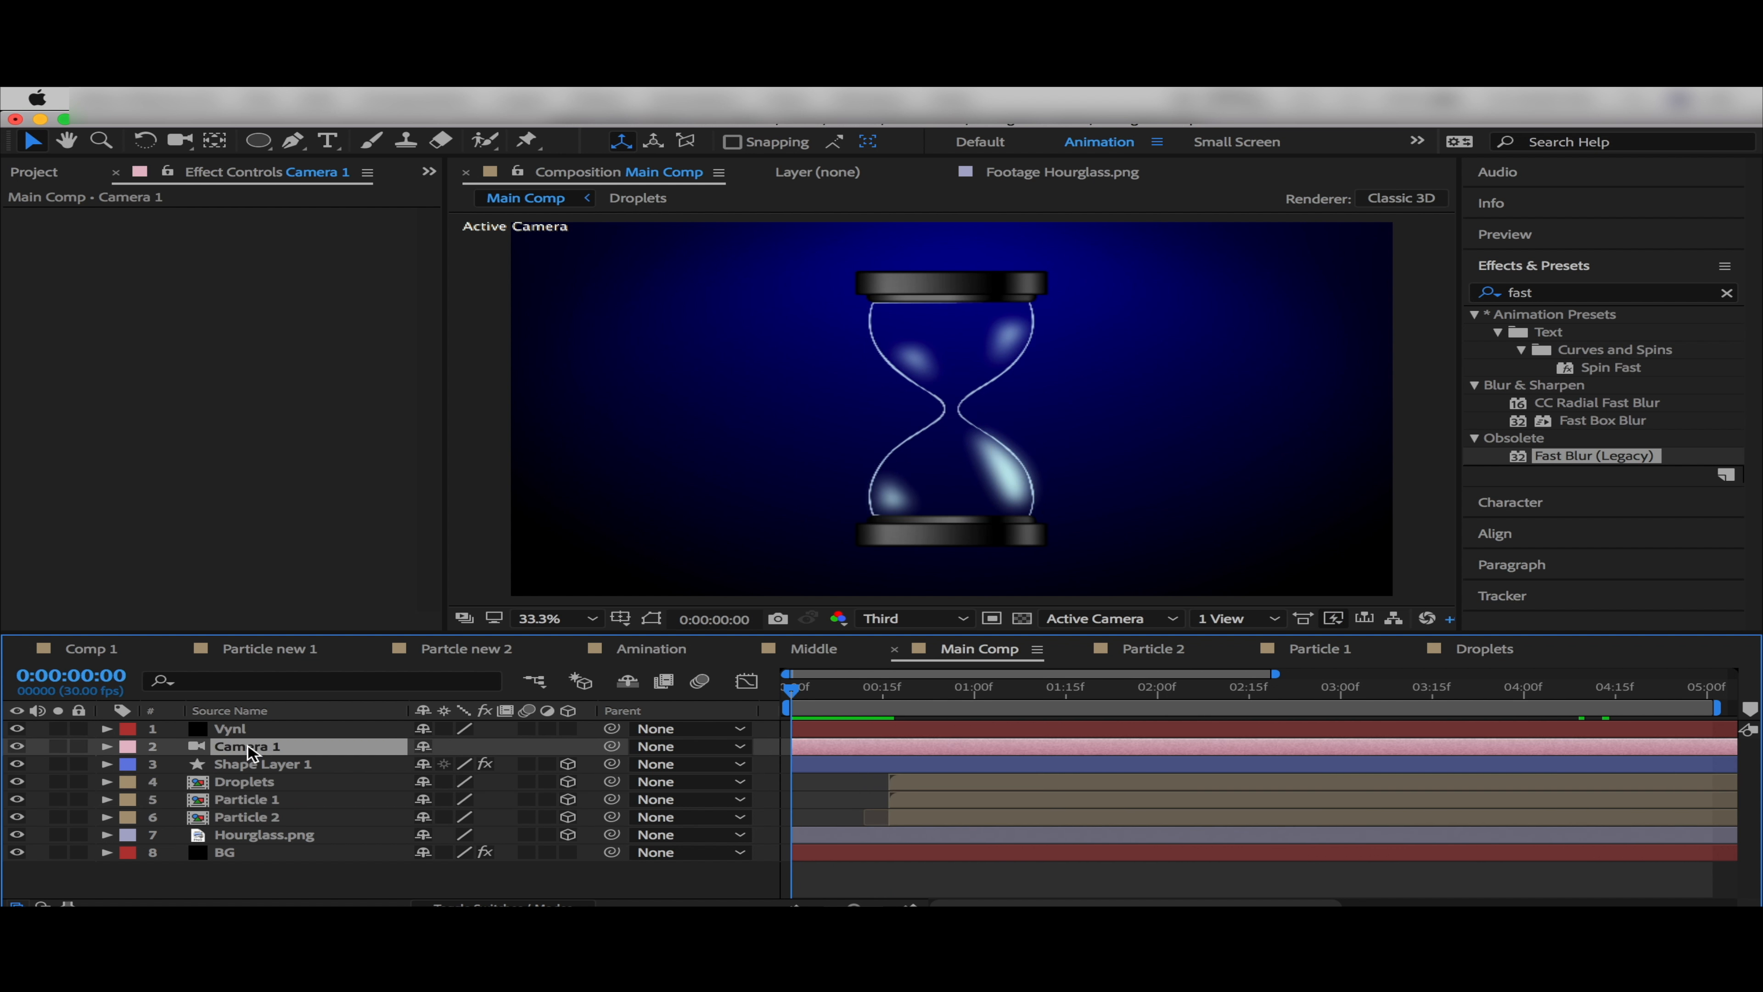
{"action": "key", "text": "p"}
{"action": "key", "text": "shift+r"}
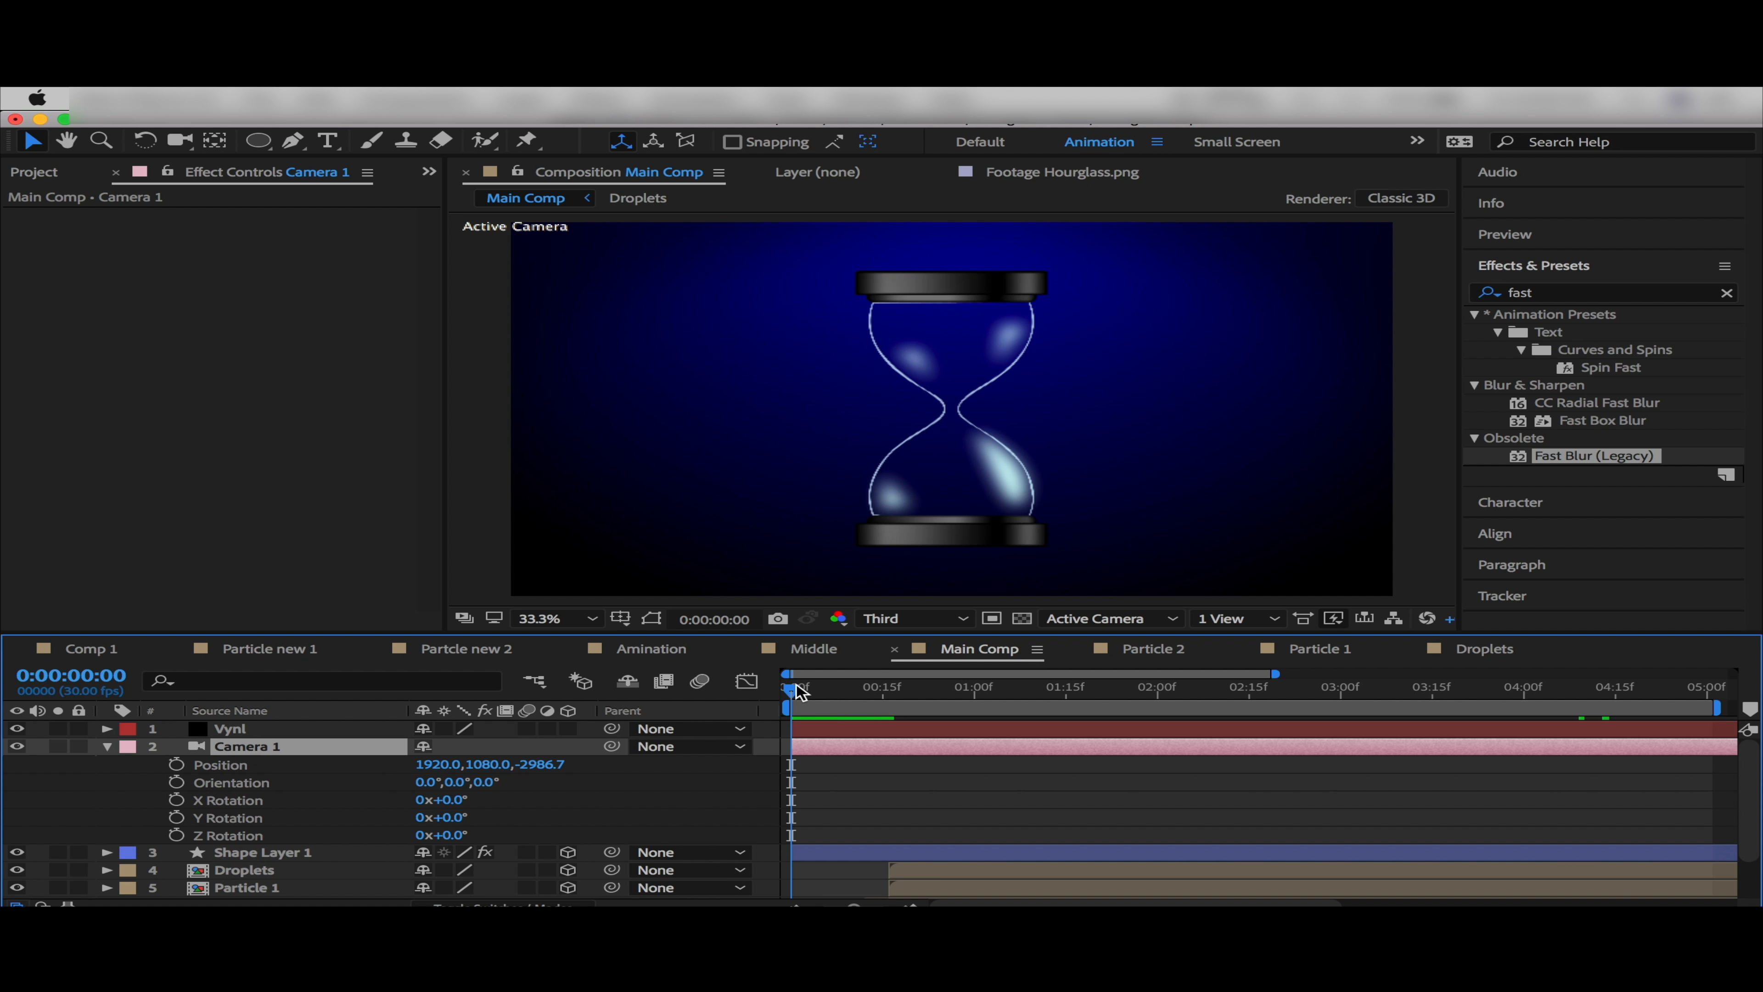
{"action": "left_click_drag", "start_coordinate": [792, 691], "coordinate": [899, 722]}
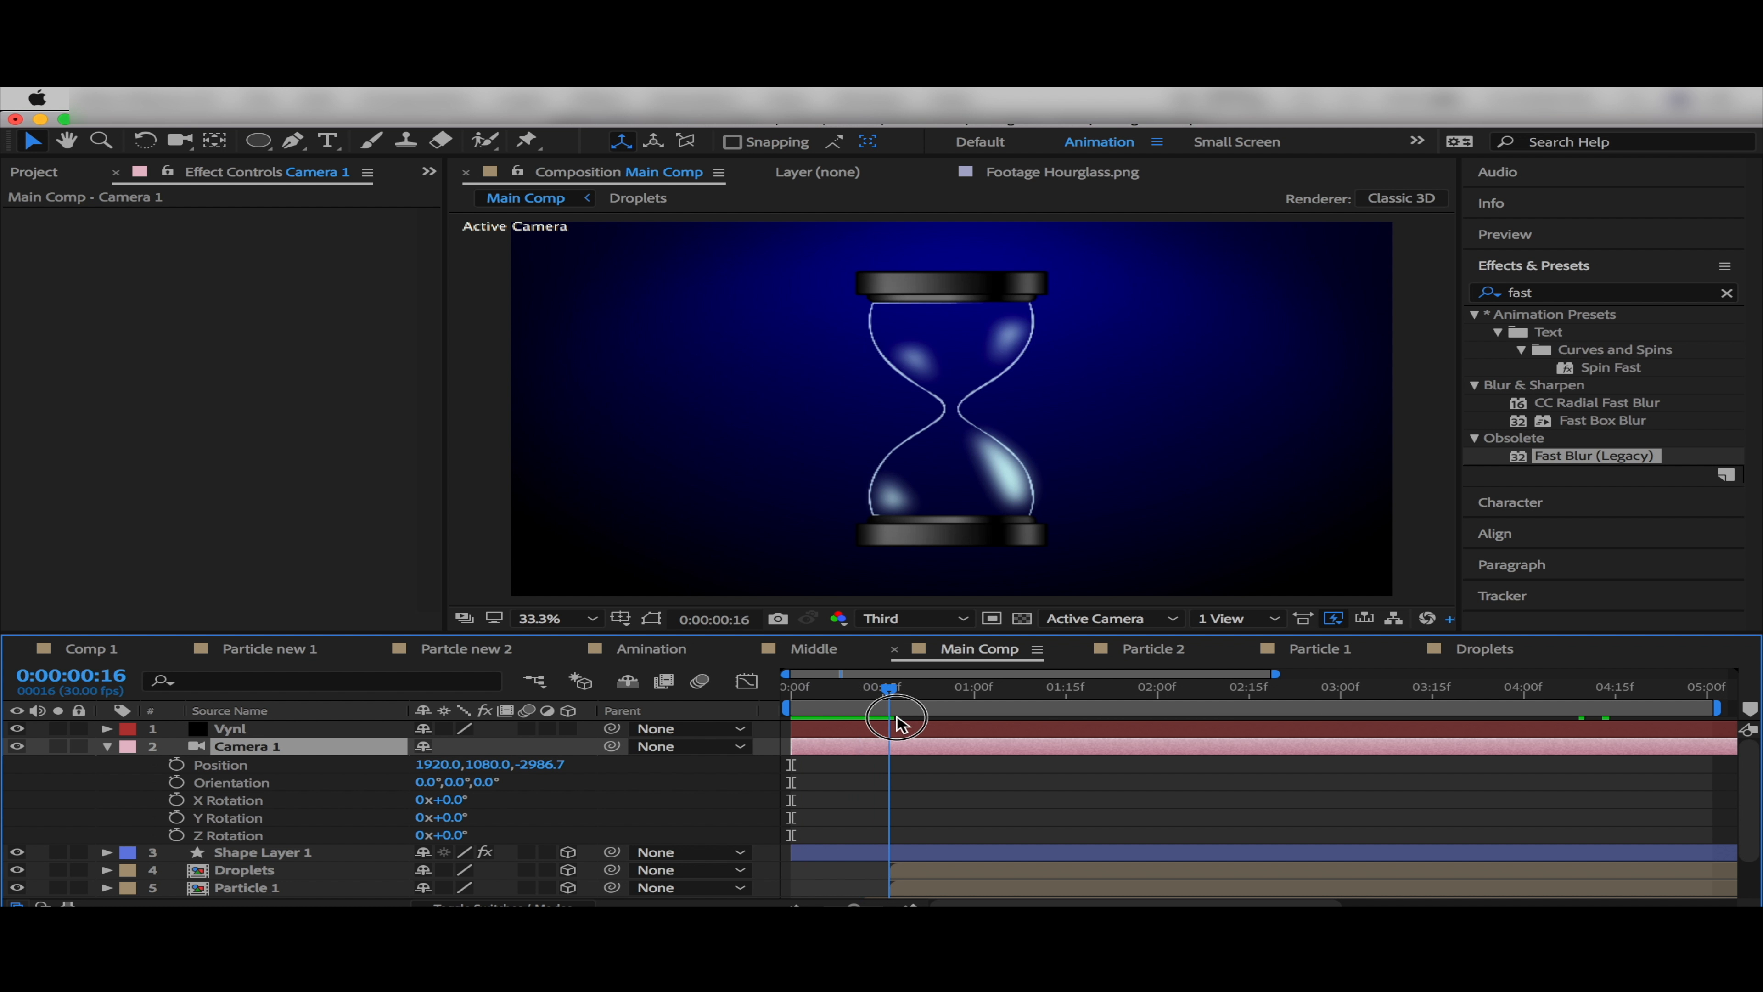
{"action": "left_click", "coordinate": [177, 765]}
{"action": "left_click_drag", "start_coordinate": [889, 689], "coordinate": [782, 696]}
{"action": "left_click_drag", "start_coordinate": [544, 770], "coordinate": [373, 784]}
Keyframe Camera 1's Z Rotation at 0° at 0:00:00:16 and at a rotated angle at 0:00:00:00
{"action": "mouse_move", "coordinate": [792, 691]}
{"action": "left_mouse_down"}
{"action": "mouse_move", "coordinate": [890, 750]}
{"action": "mouse_move", "coordinate": [791, 692]}
{"action": "left_mouse_up"}
{"action": "left_click", "coordinate": [178, 835]}
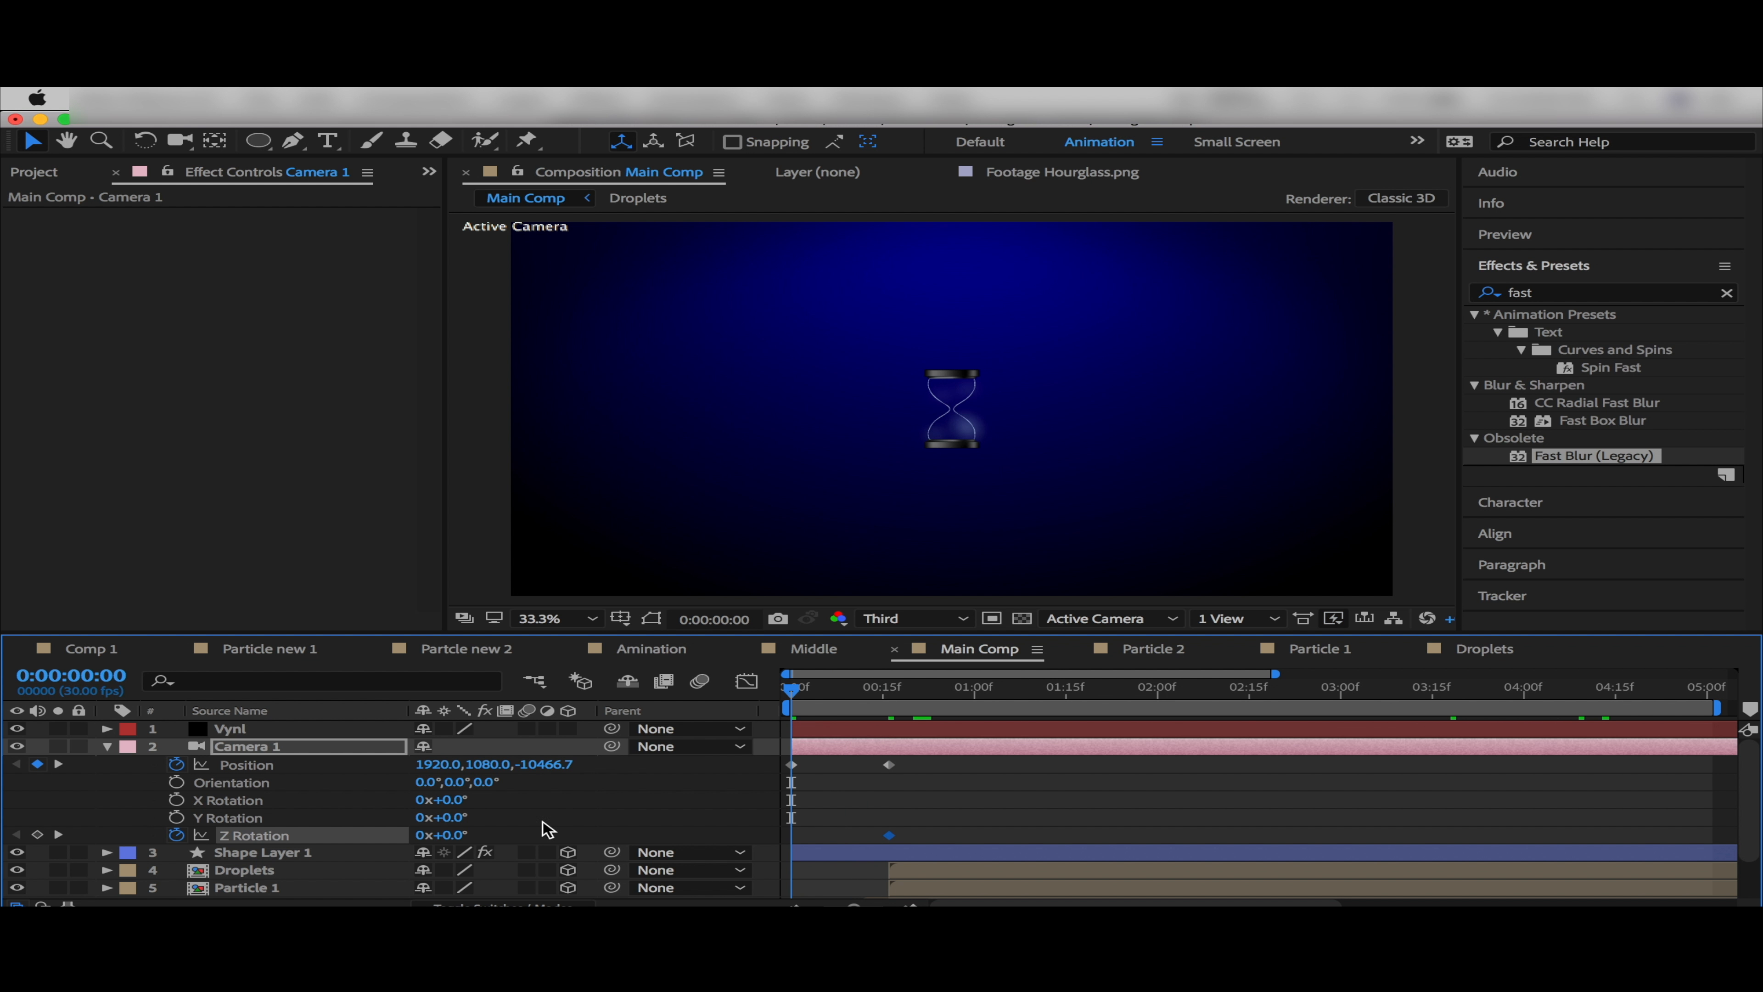
{"action": "left_click_drag", "start_coordinate": [459, 840], "coordinate": [726, 859]}
Apply Easy Ease to all of Camera 1's Position and Z Rotation keyframes
{"action": "left_click_drag", "start_coordinate": [905, 839], "coordinate": [770, 751]}
{"action": "right_click", "coordinate": [797, 768]}
{"action": "mouse_move", "coordinate": [909, 893]}
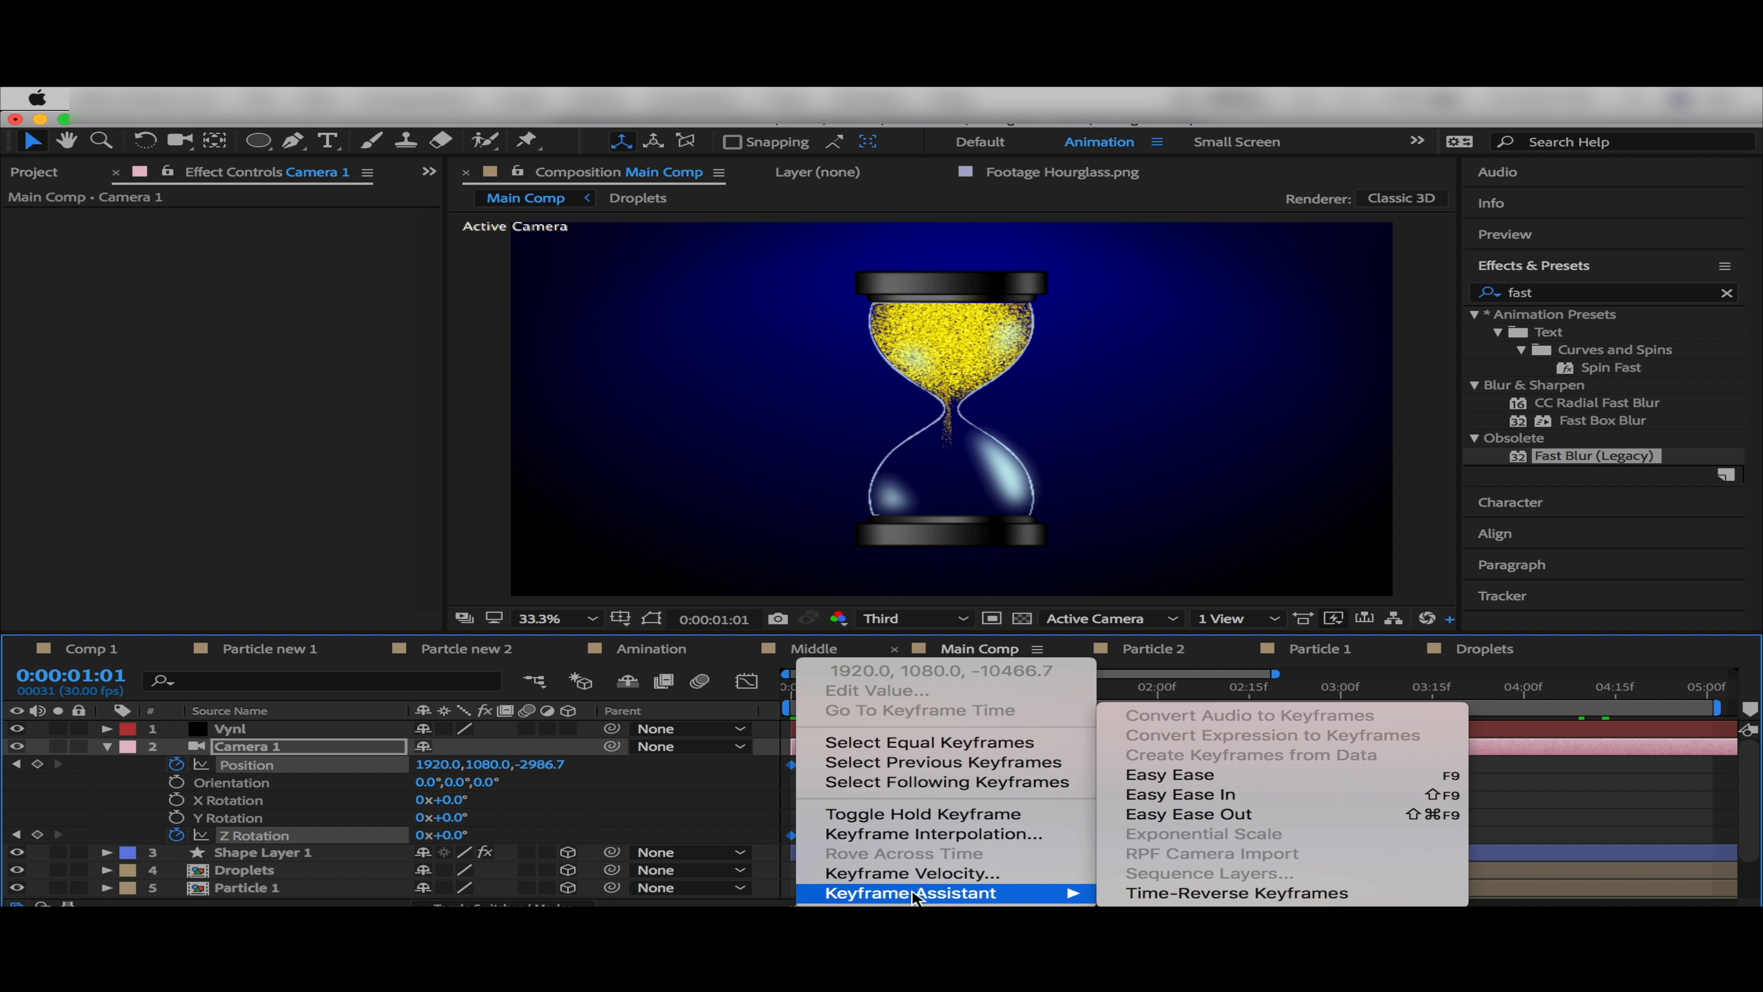
{"action": "left_click", "coordinate": [1150, 778]}
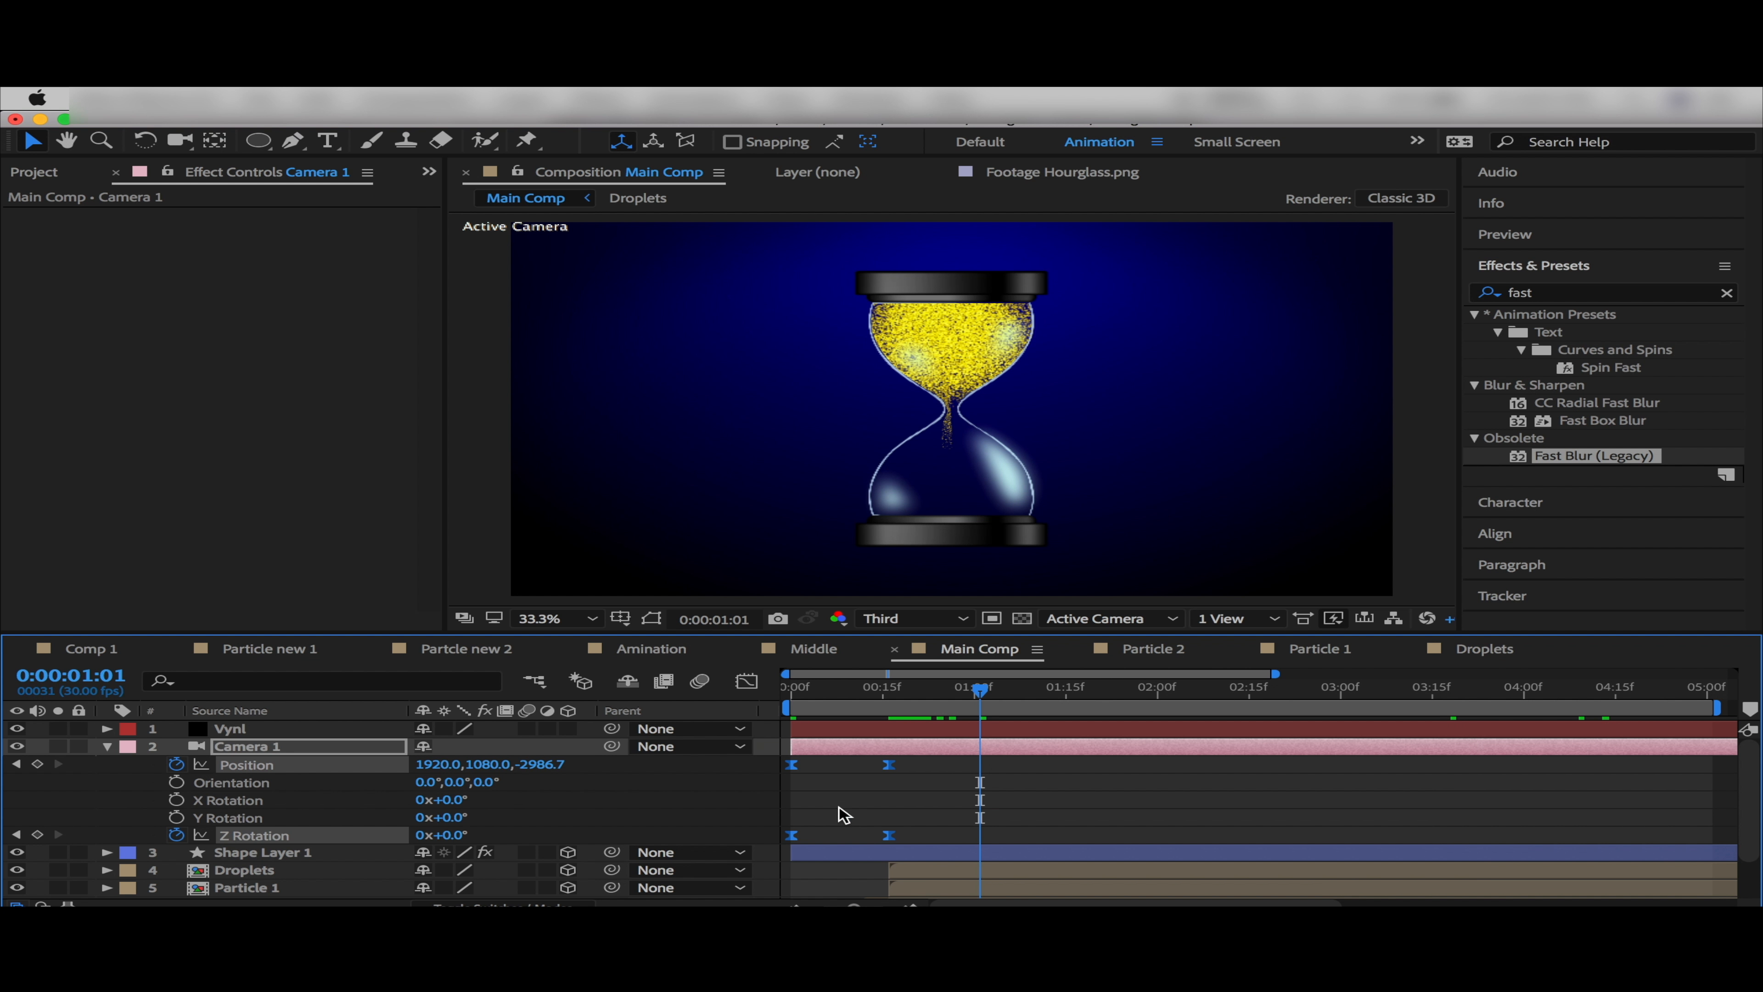
{"action": "key", "text": "u"}
Nudge the Droplets layer's X position slightly higher to center the falling sand in the hourglass neck
{"action": "left_click", "coordinate": [245, 783]}
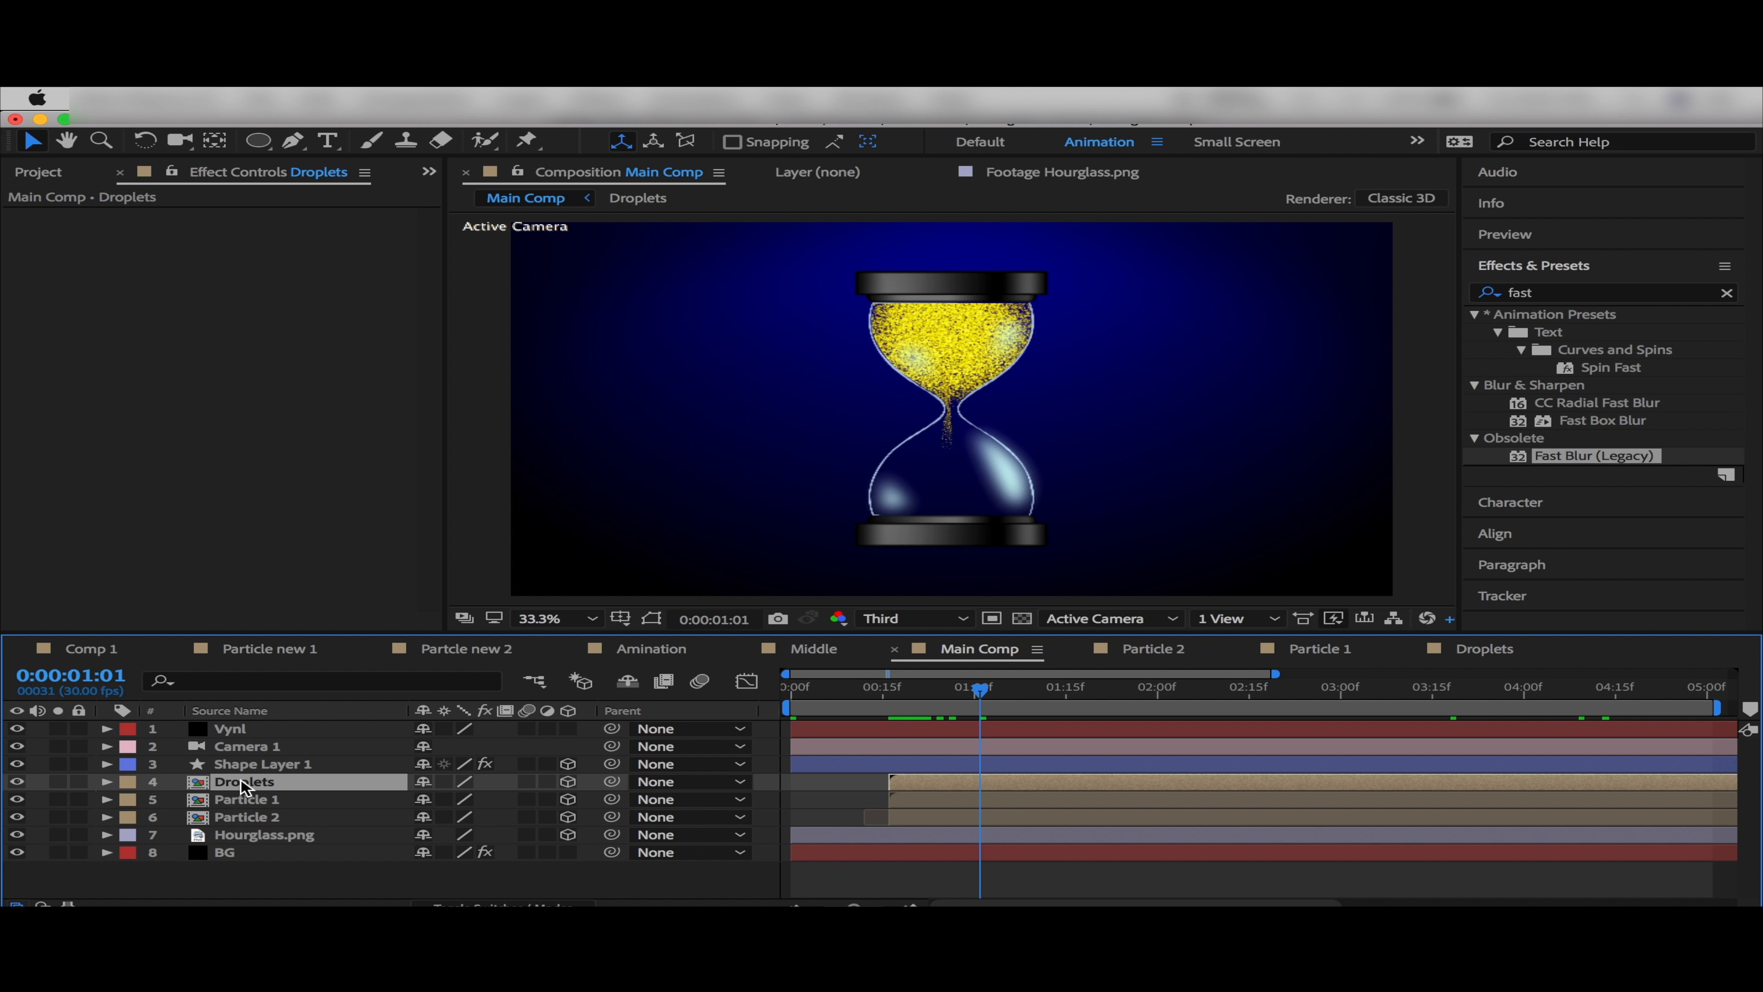
{"action": "key", "text": "p"}
{"action": "scroll", "coordinate": [955, 420], "scroll_direction": "up", "scroll_amount": 2}
{"action": "left_click_drag", "start_coordinate": [981, 691], "coordinate": [1041, 693]}
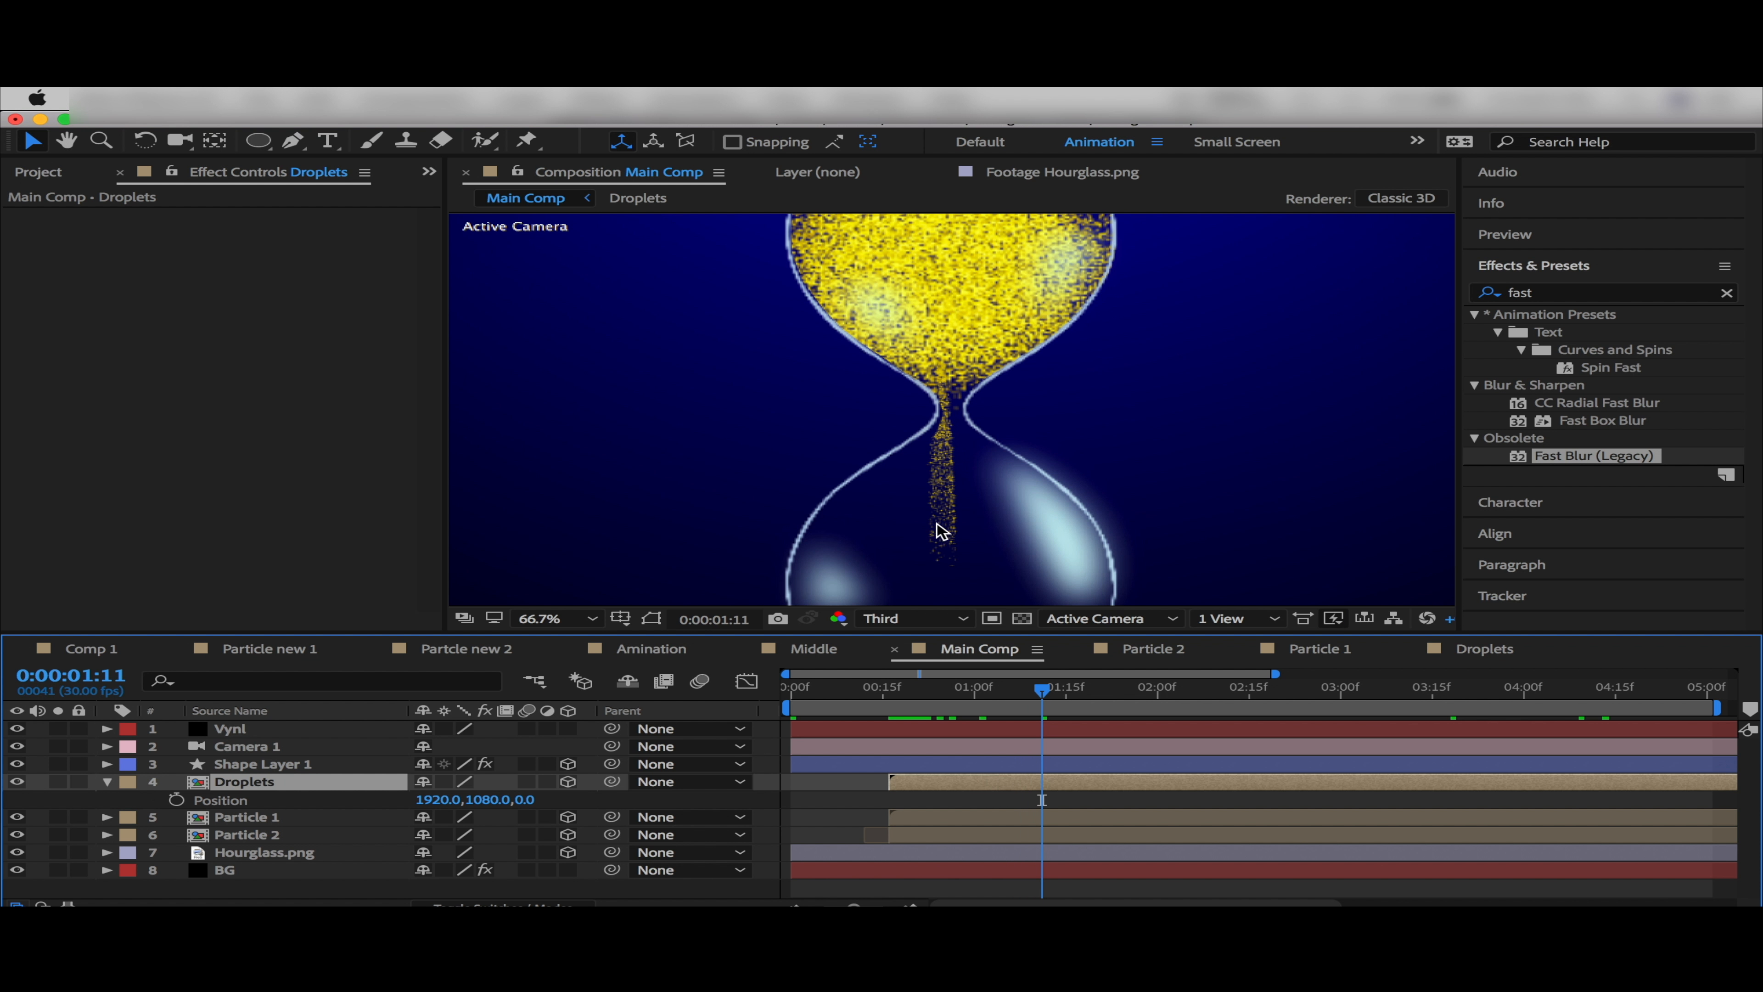
{"action": "left_click_drag", "start_coordinate": [423, 800], "coordinate": [444, 802]}
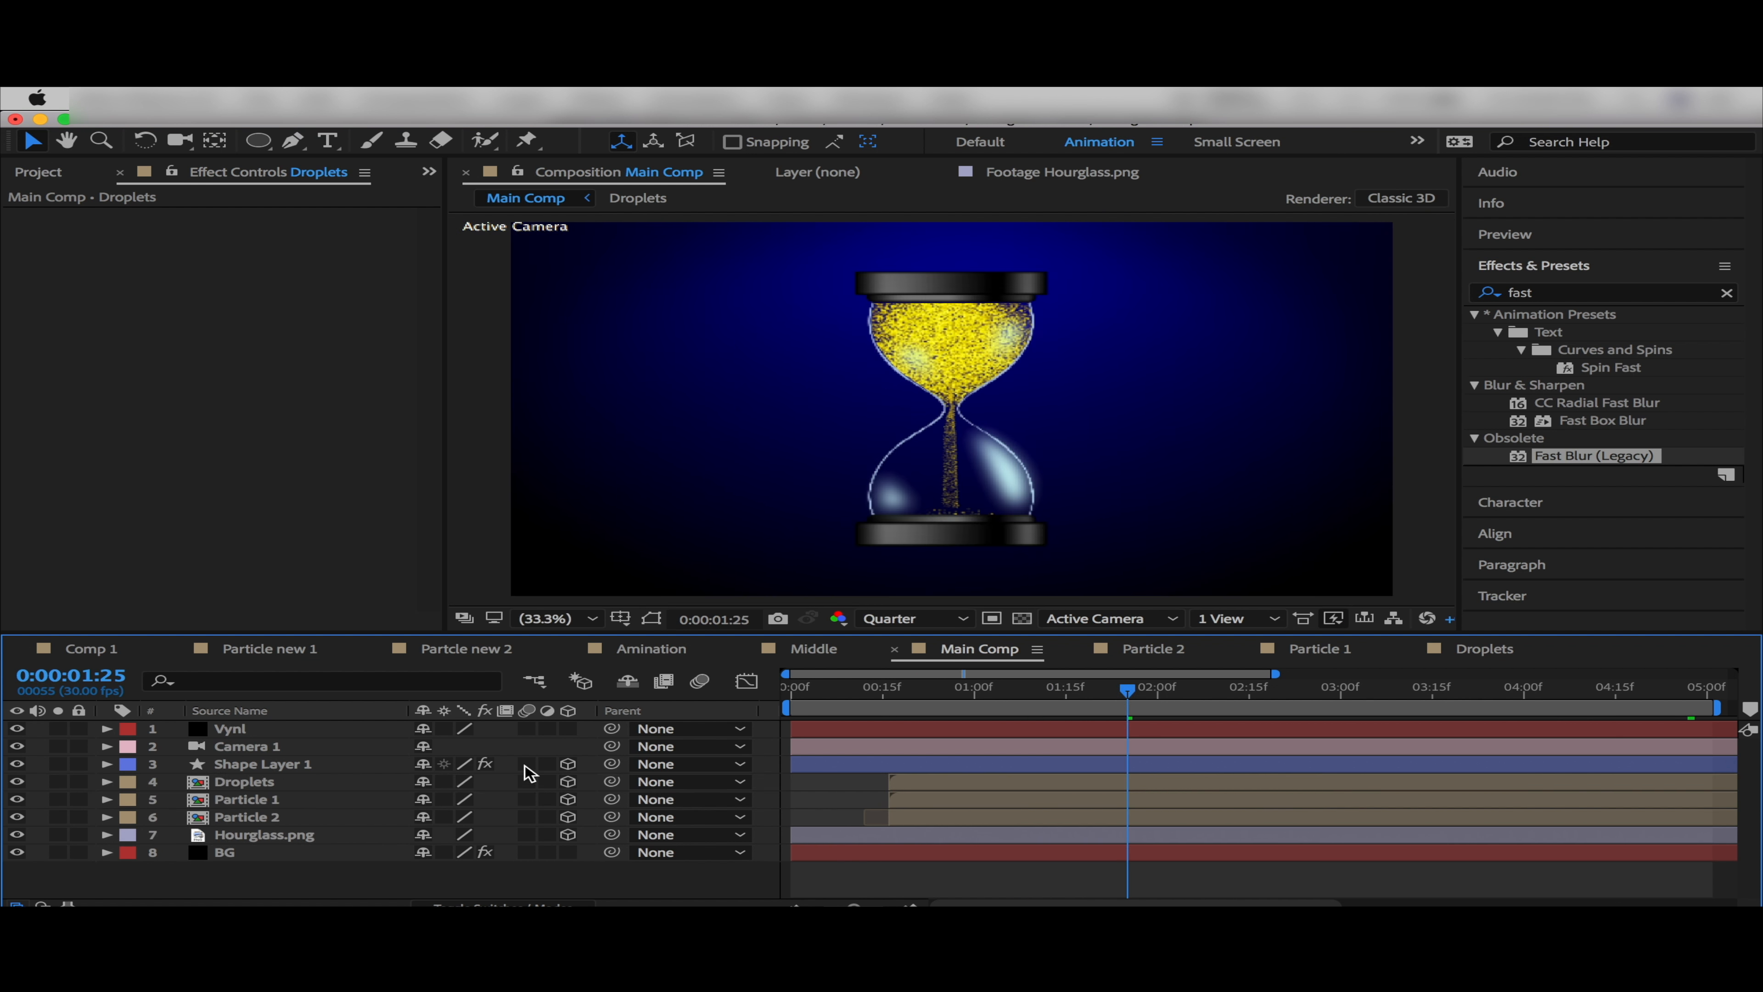
Enable motion blur on Shape Layer 1, Droplets, Particle 1, Particle 2 and Hourglass.png
{"action": "left_click", "coordinate": [526, 782]}
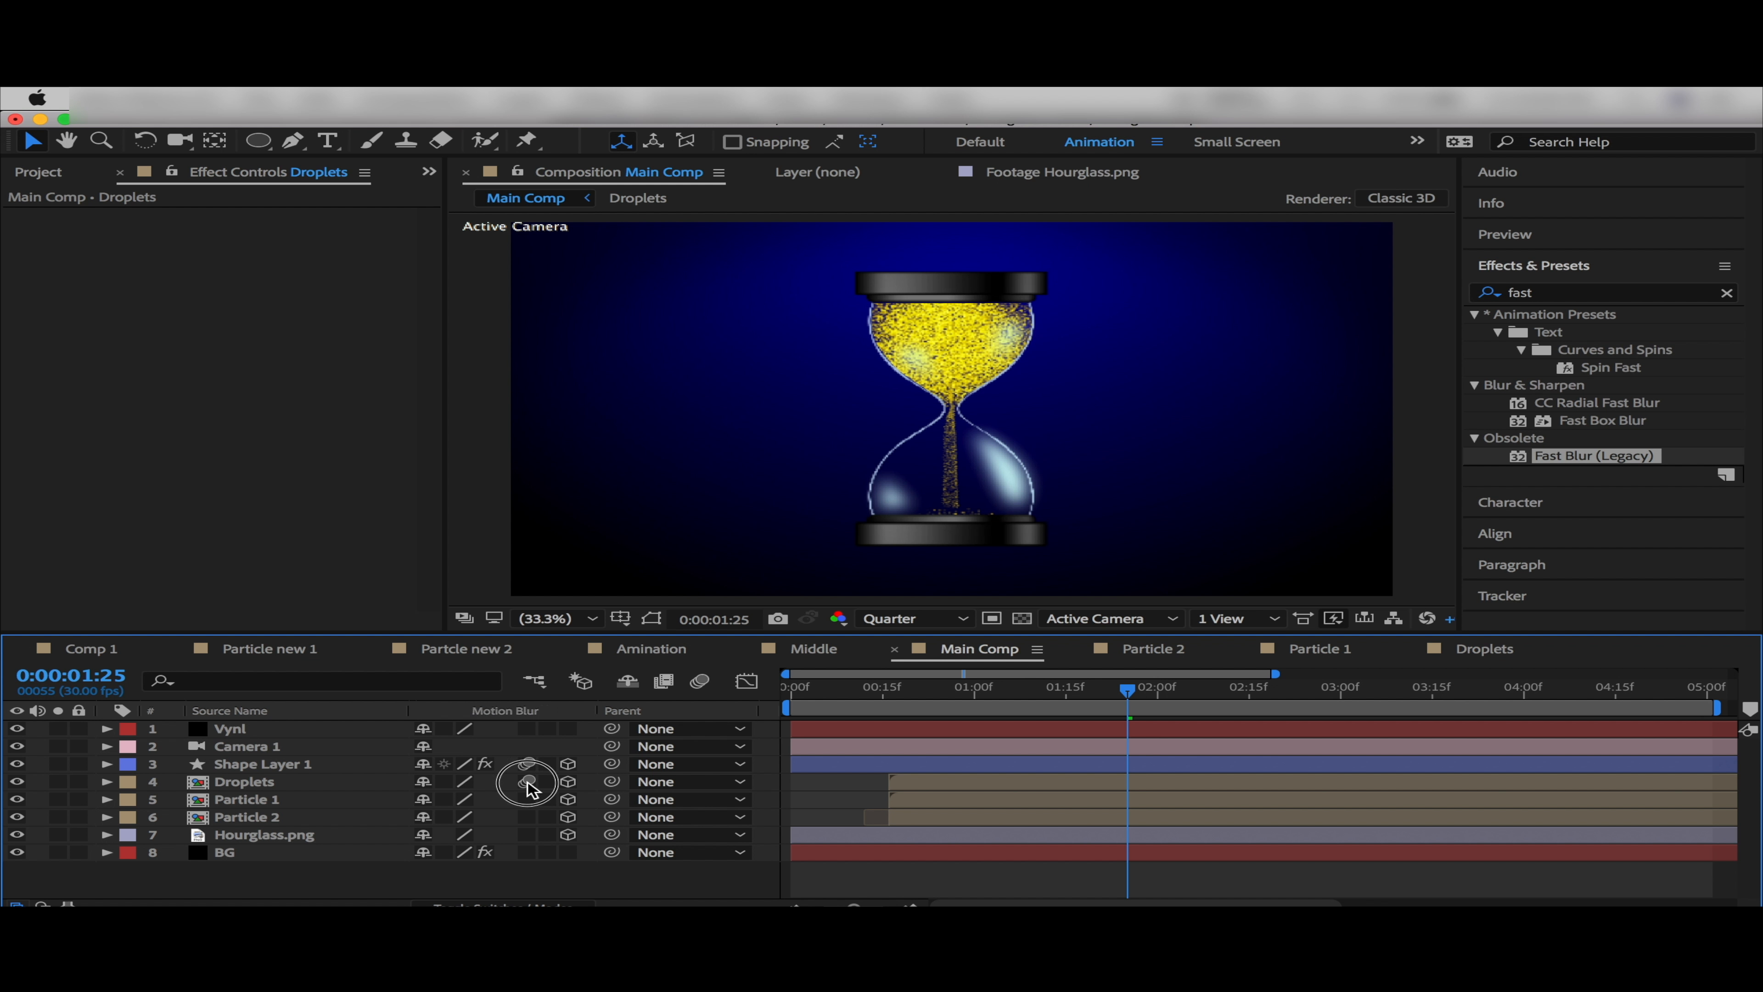
{"action": "left_click", "coordinate": [528, 799]}
{"action": "left_click", "coordinate": [528, 816]}
{"action": "left_click", "coordinate": [527, 834]}
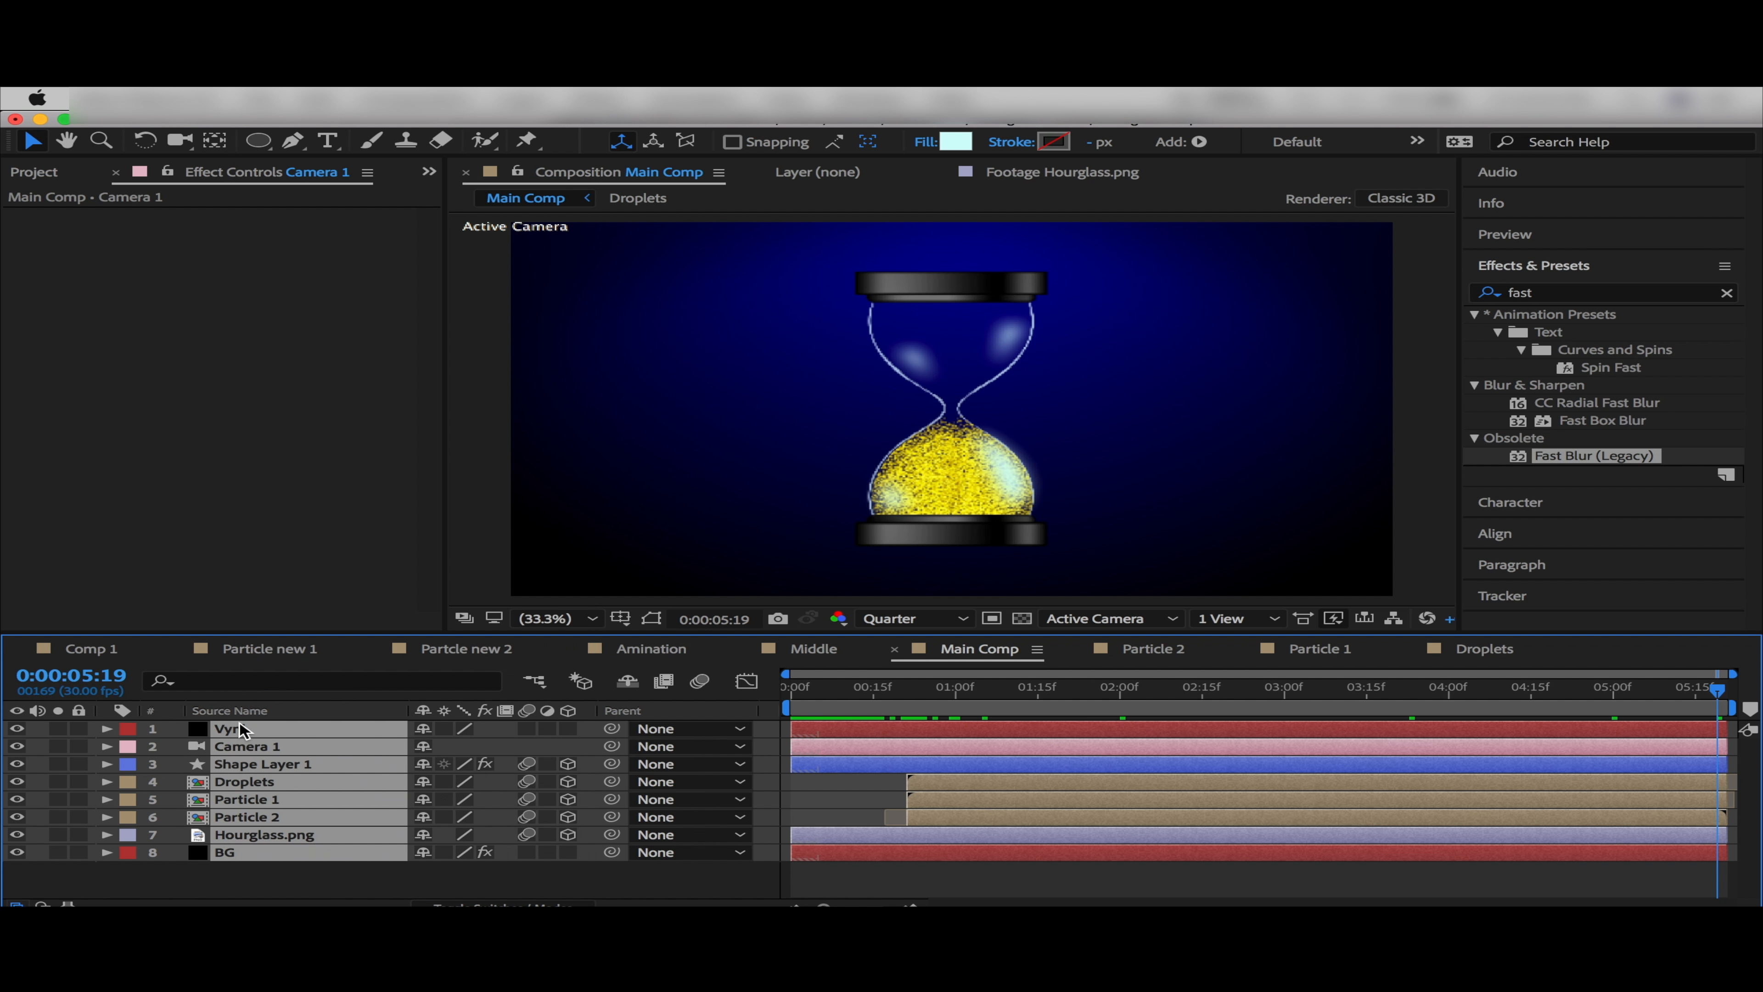
Pre-compose all Main Comp layers into a composition named Hourglass, moving all attributes and adjusting its duration to the selected layers
{"action": "right_click", "coordinate": [236, 729]}
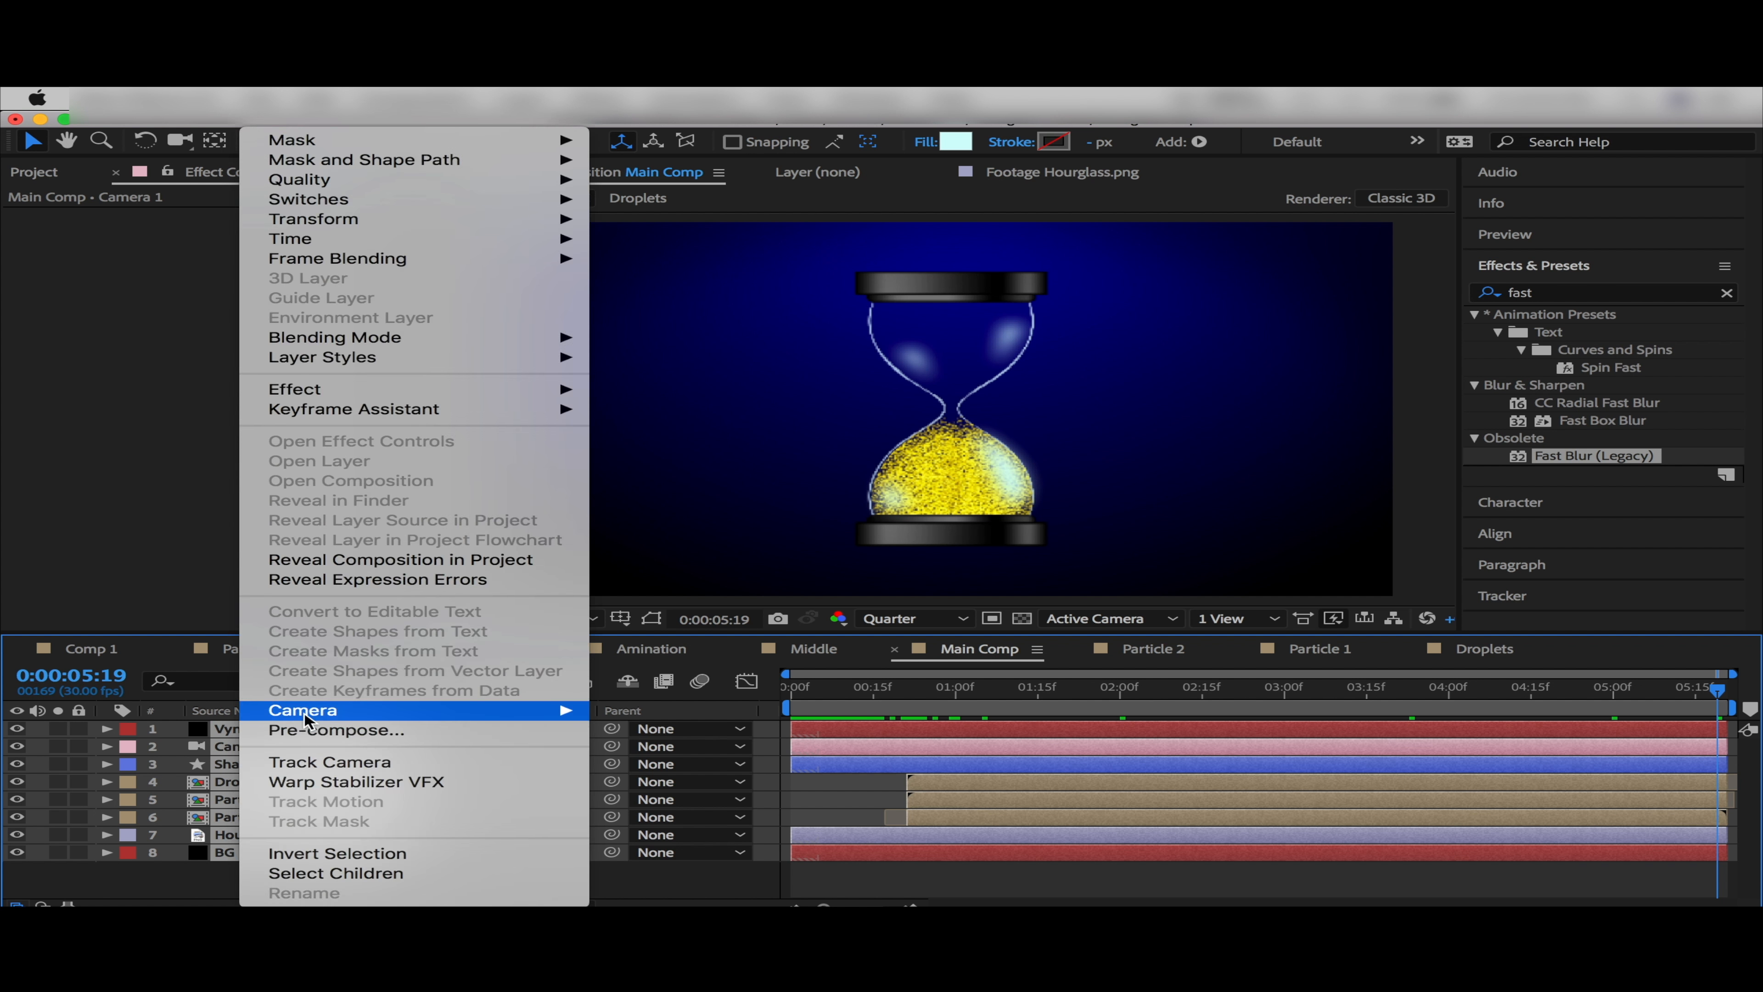
{"action": "left_click", "coordinate": [305, 729]}
{"action": "type", "text": "Hourglass"}
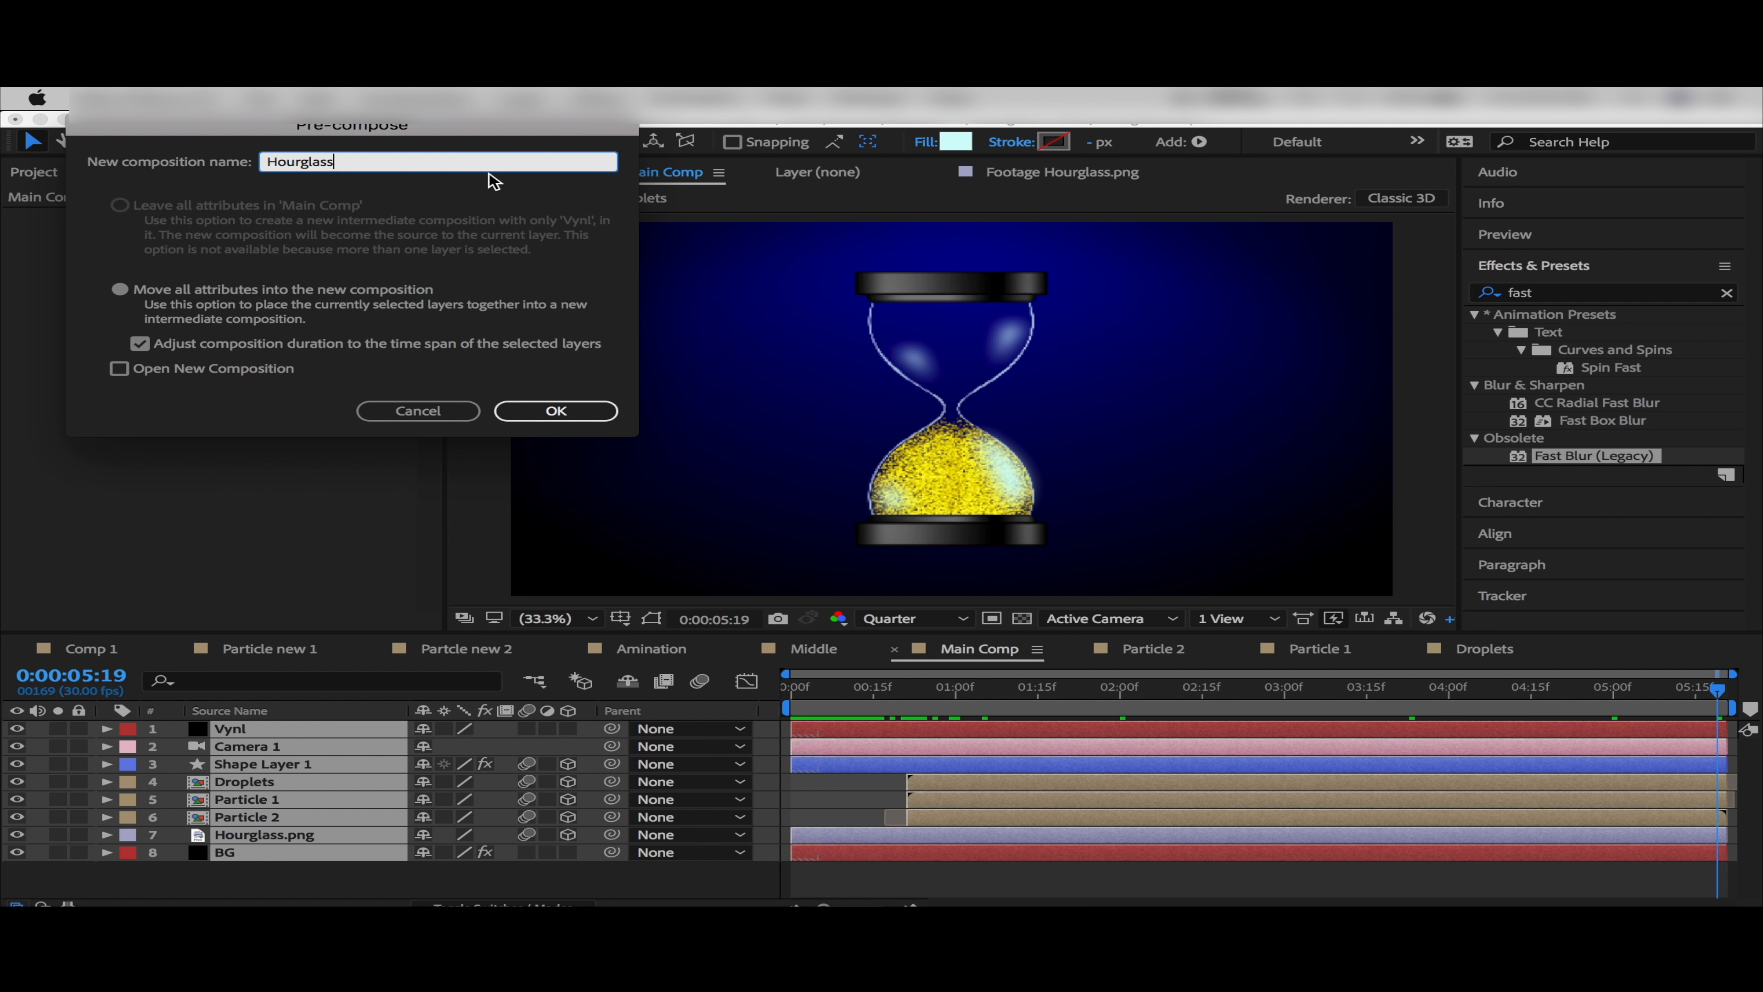
{"action": "left_click", "coordinate": [555, 410]}
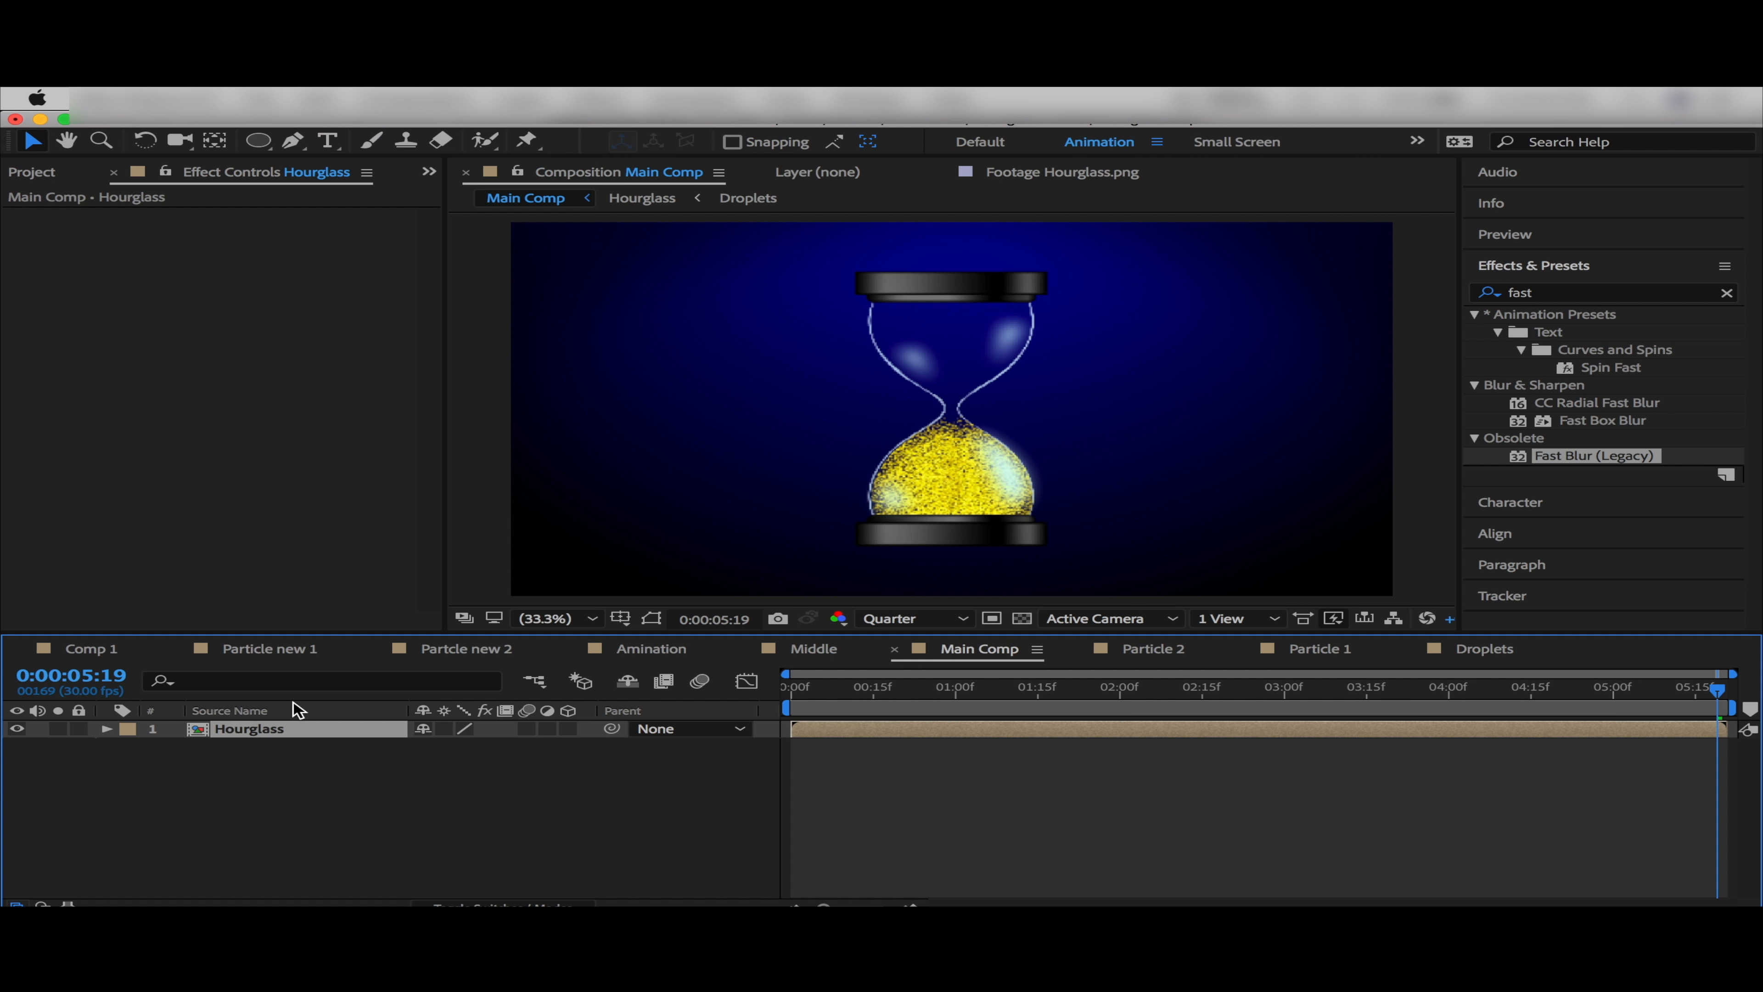
{"action": "left_click_drag", "start_coordinate": [1717, 692], "coordinate": [818, 751]}
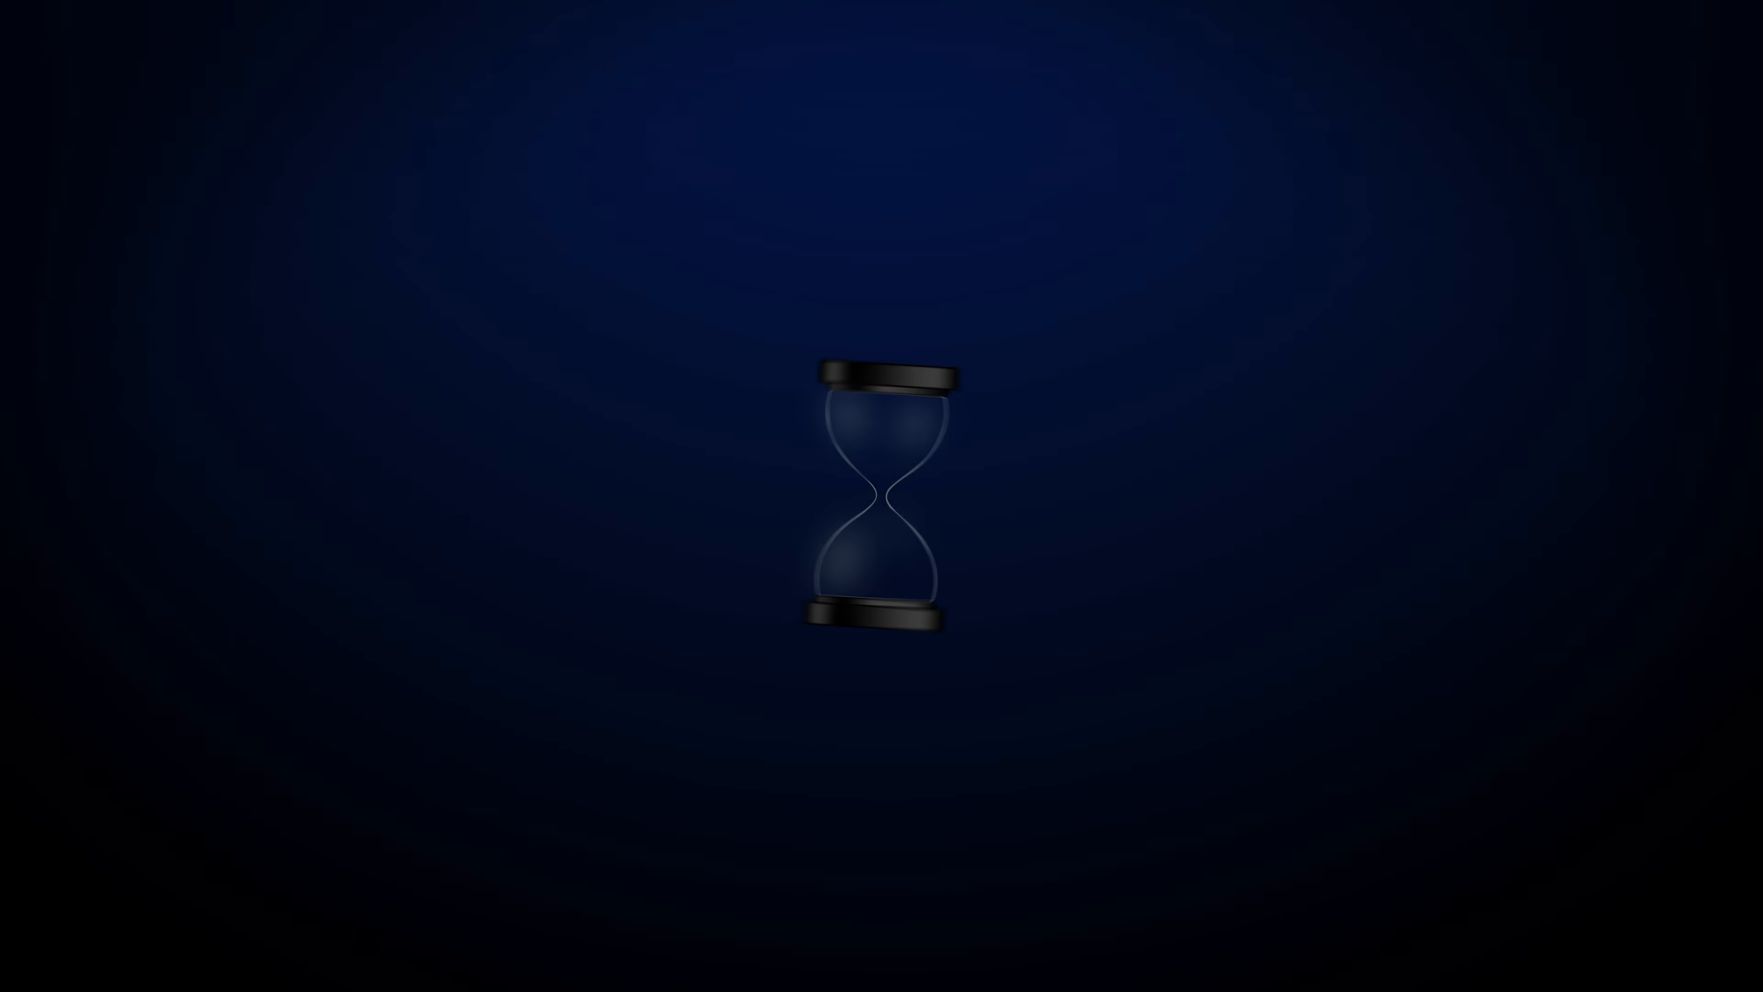